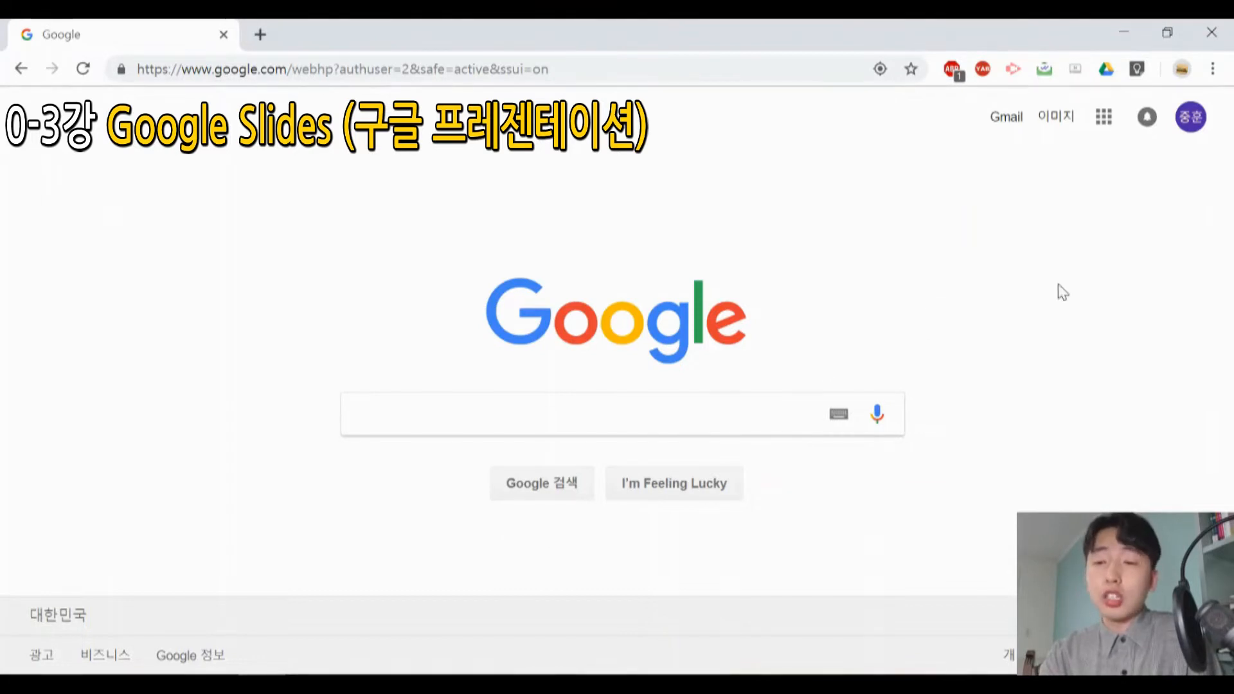
- Open Google Slides from the Google home page and create a blank presentation
{"action": "left_click", "coordinate": [1103, 119]}
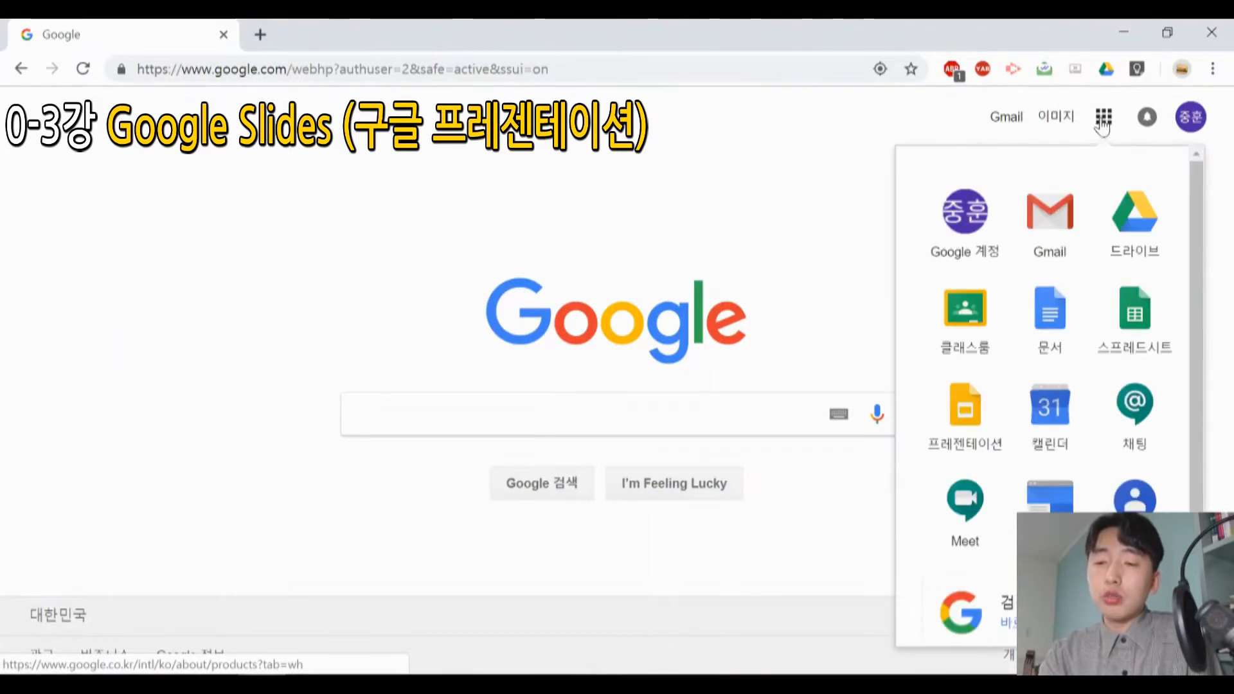
{"action": "left_click", "coordinate": [968, 424]}
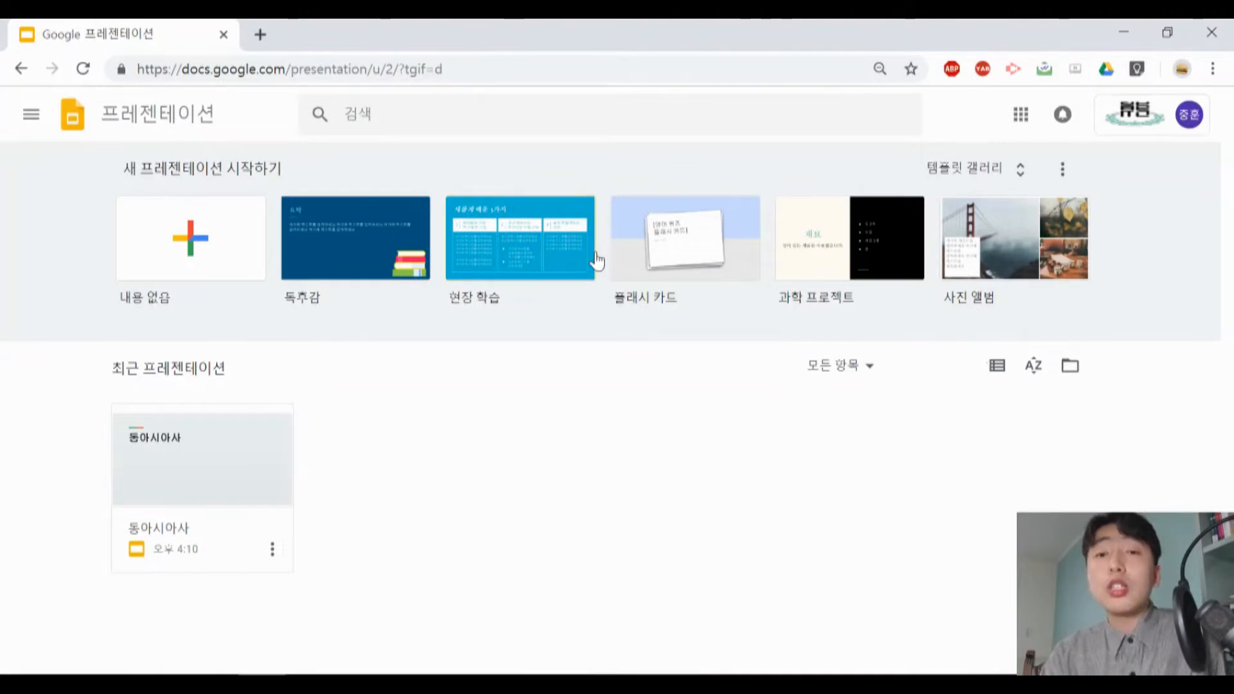
{"action": "left_click", "coordinate": [218, 249]}
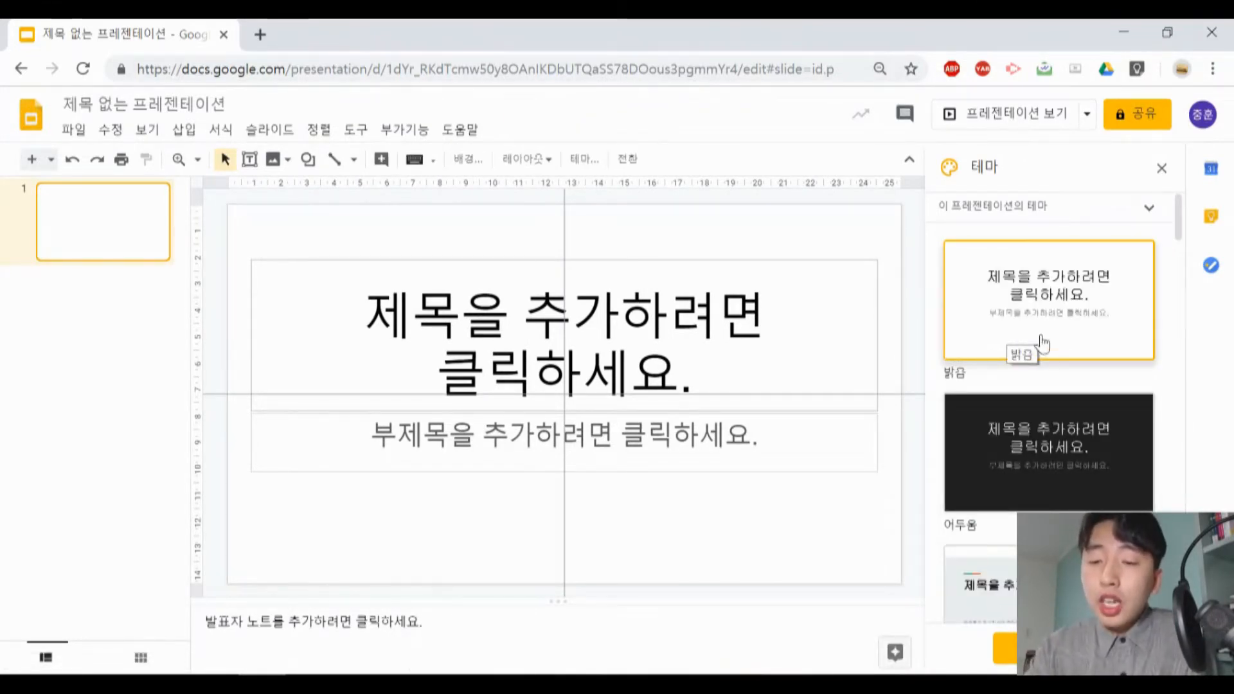
- Browse the available themes and examine the theme import options for existing presentations and uploaded files, without importing any
{"action": "scroll", "coordinate": [1043, 344], "scroll_direction": "down", "scroll_amount": 10}
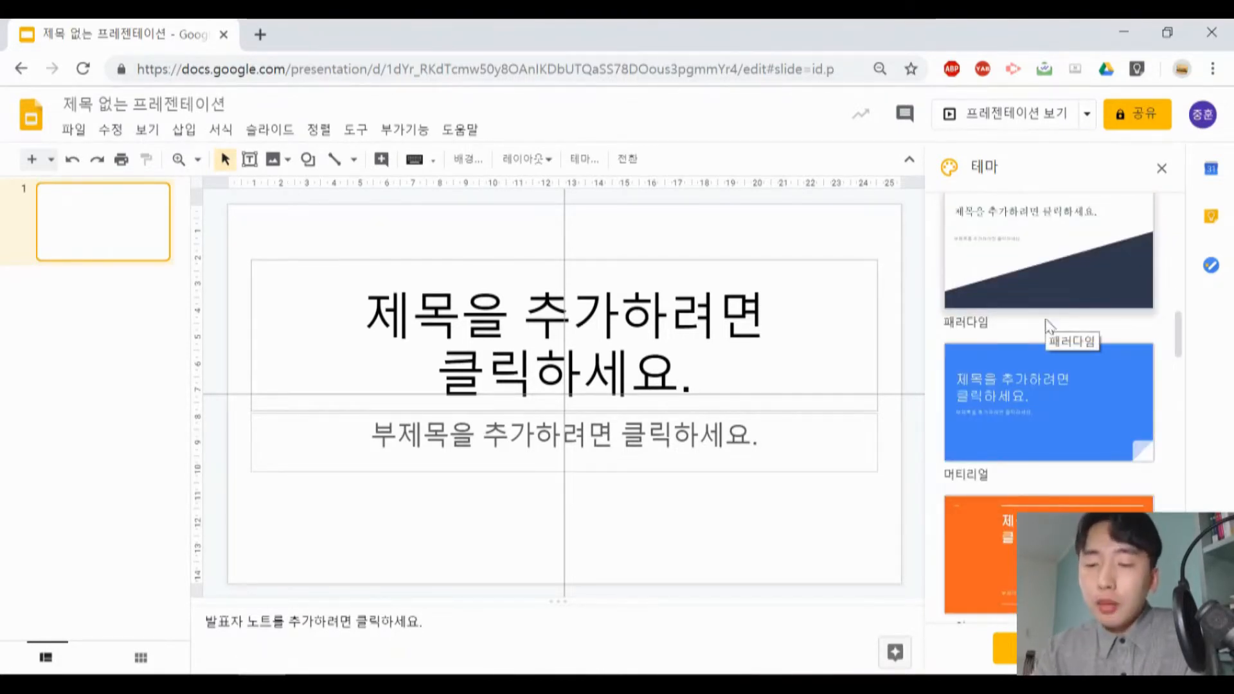
{"action": "scroll", "coordinate": [1046, 314], "scroll_direction": "down", "scroll_amount": 10}
{"action": "scroll", "coordinate": [1049, 323], "scroll_direction": "down", "scroll_amount": 5}
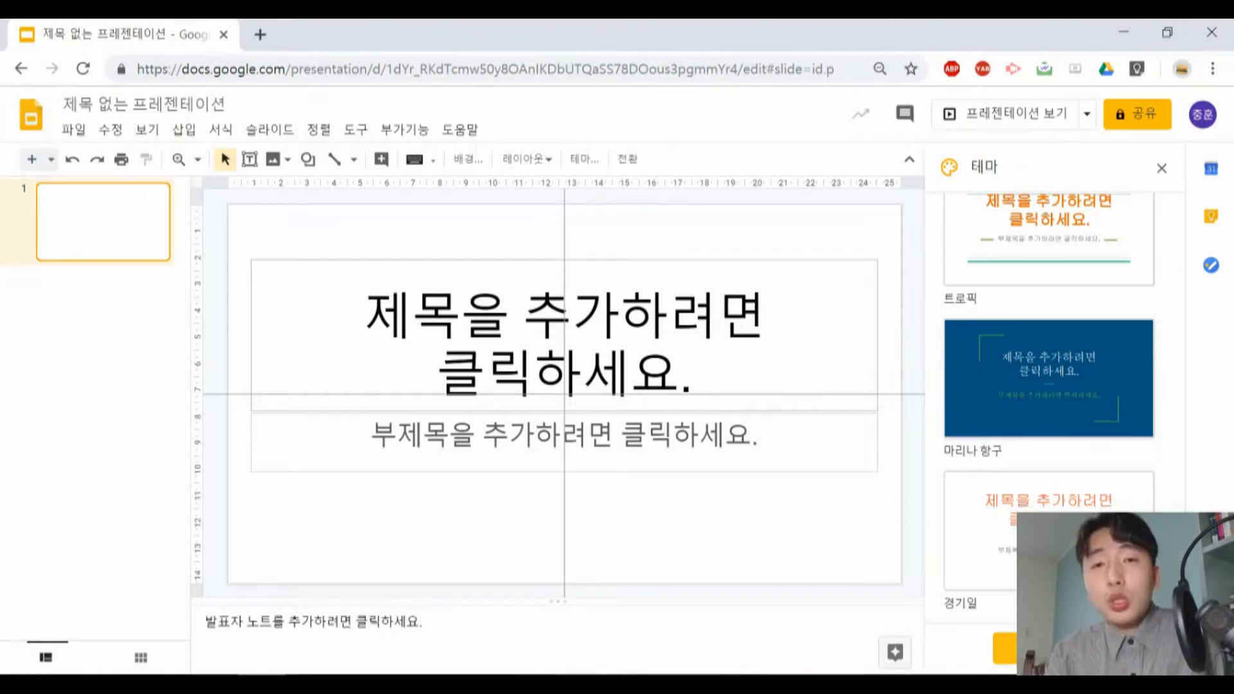
{"action": "left_click", "coordinate": [1006, 648]}
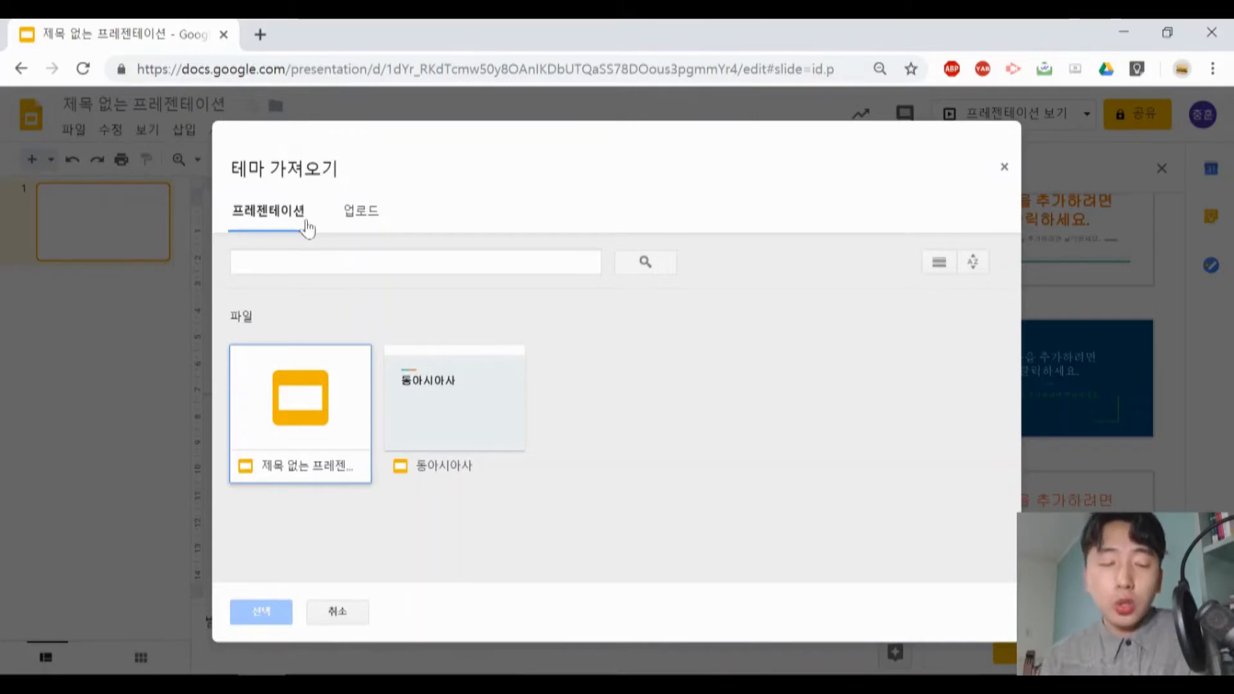
{"action": "left_click", "coordinate": [342, 220]}
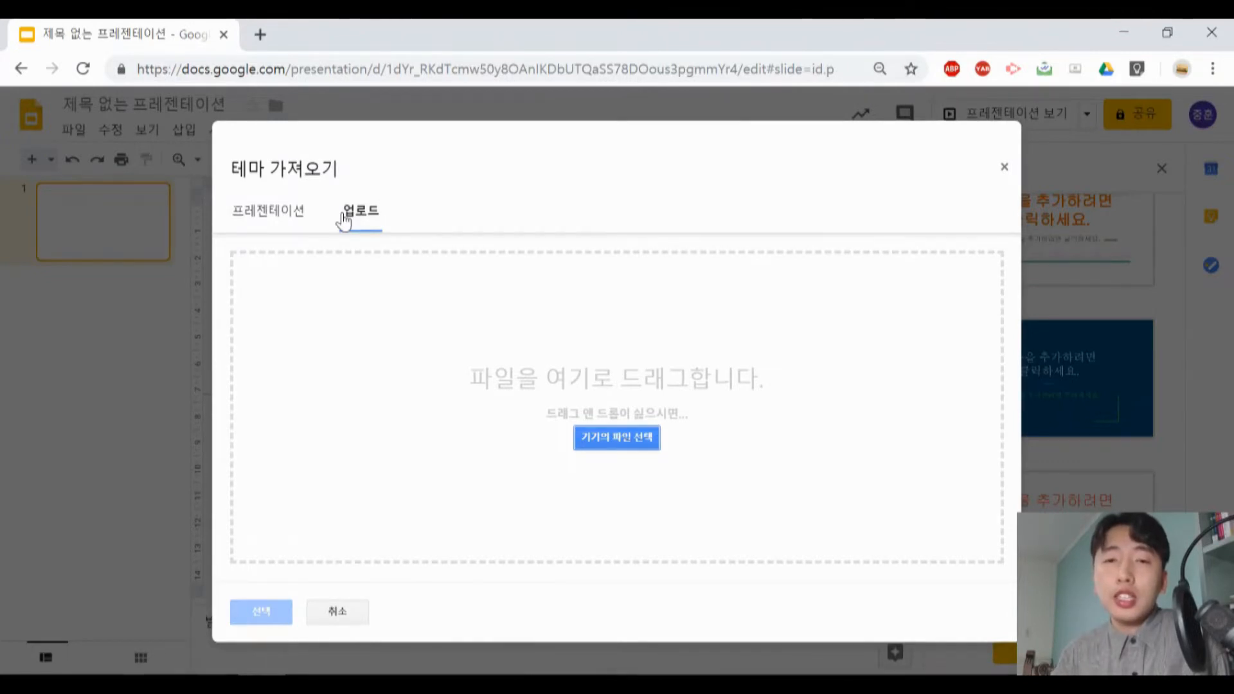
{"action": "left_click", "coordinate": [341, 614]}
- Apply the 스트림라인 theme to the presentation
{"action": "scroll", "coordinate": [1042, 450], "scroll_direction": "down", "scroll_amount": 15}
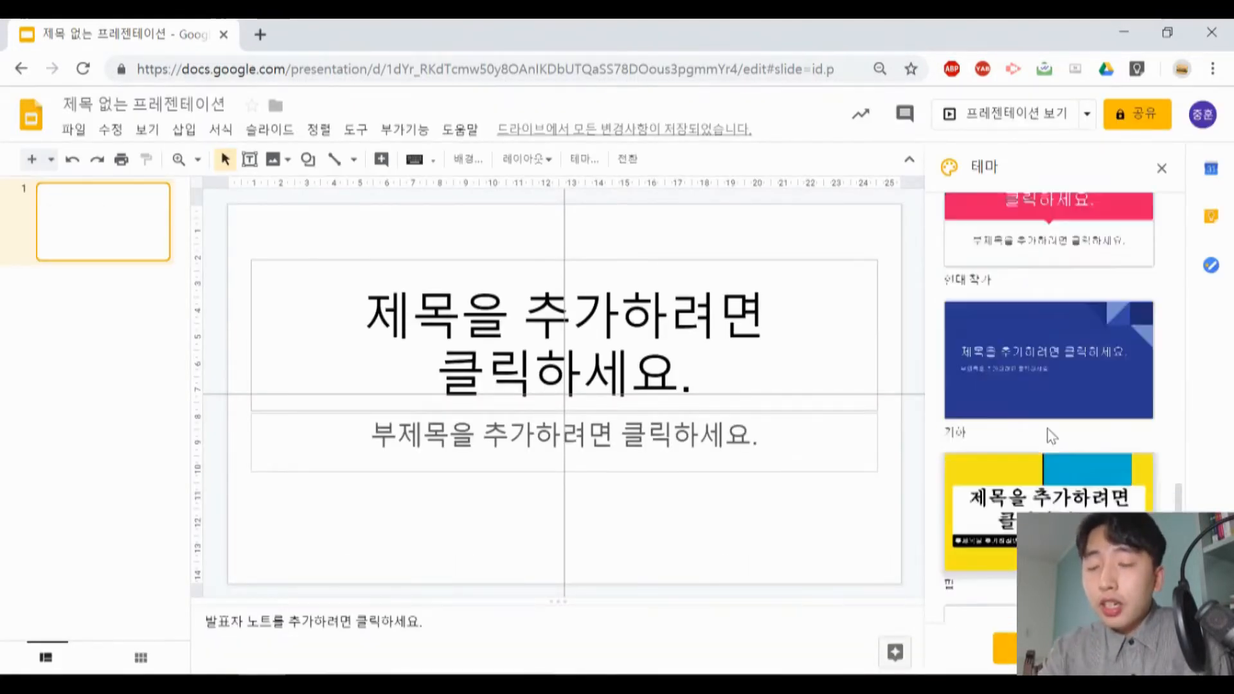
{"action": "scroll", "coordinate": [1052, 438], "scroll_direction": "up", "scroll_amount": 15}
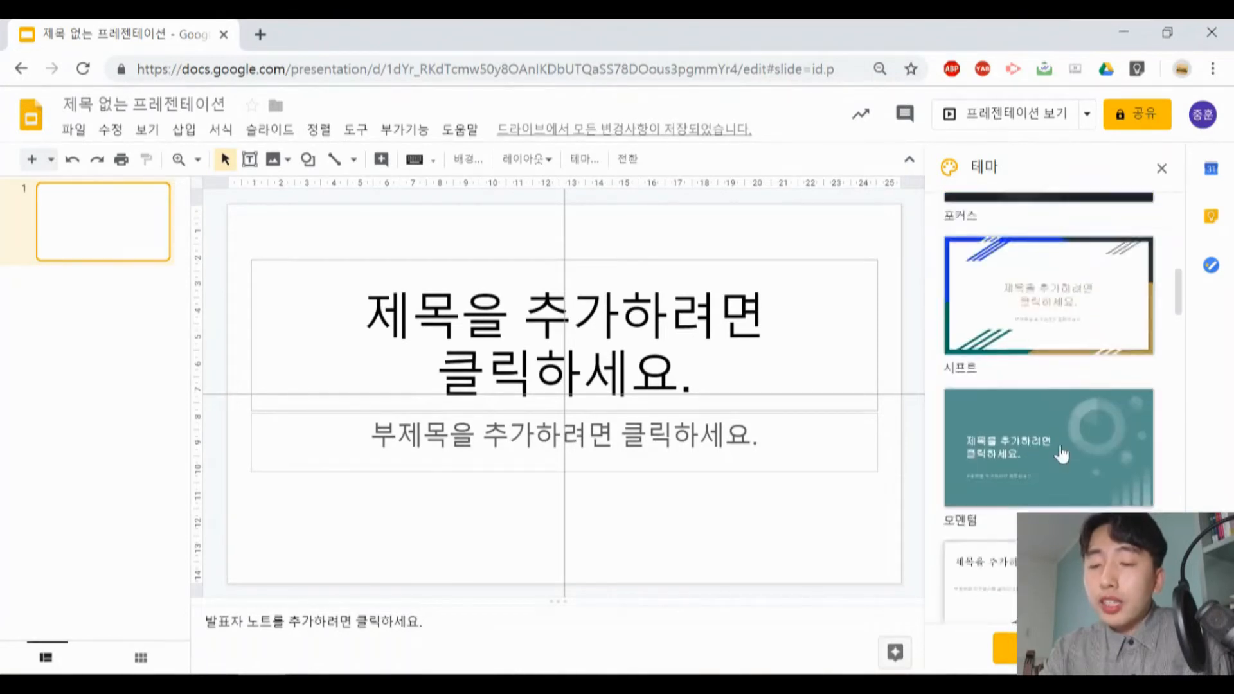
{"action": "scroll", "coordinate": [1062, 454], "scroll_direction": "up", "scroll_amount": 6}
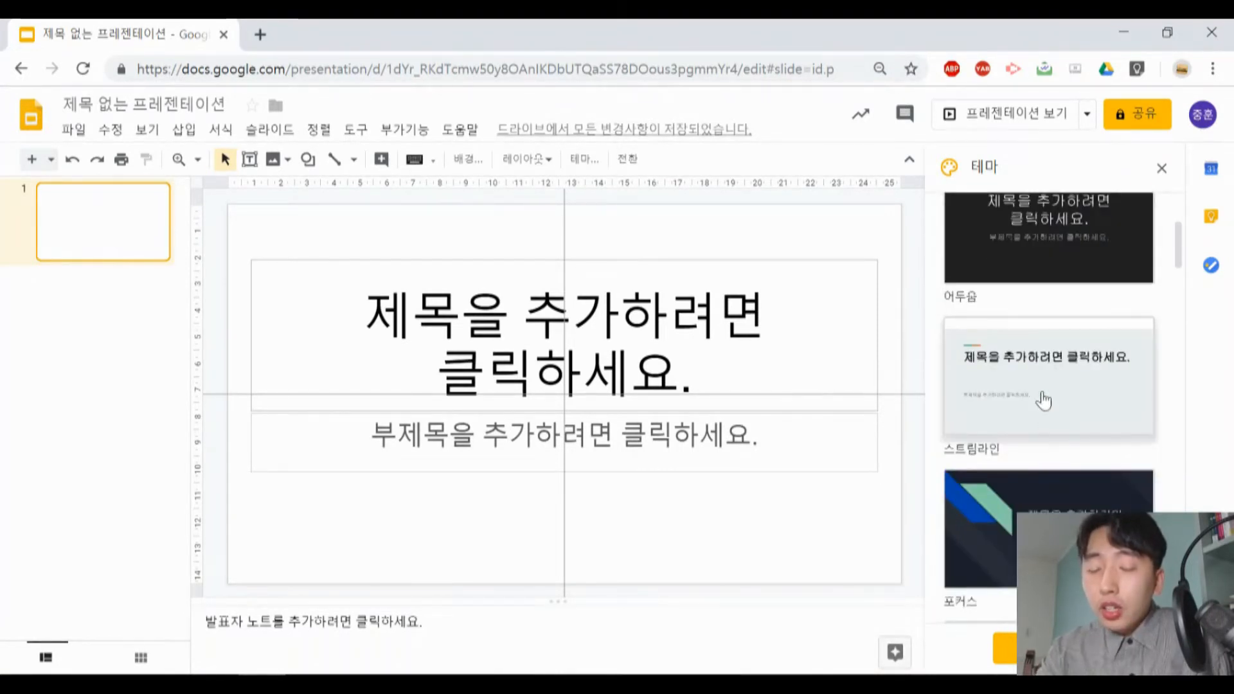
{"action": "left_click", "coordinate": [1043, 400]}
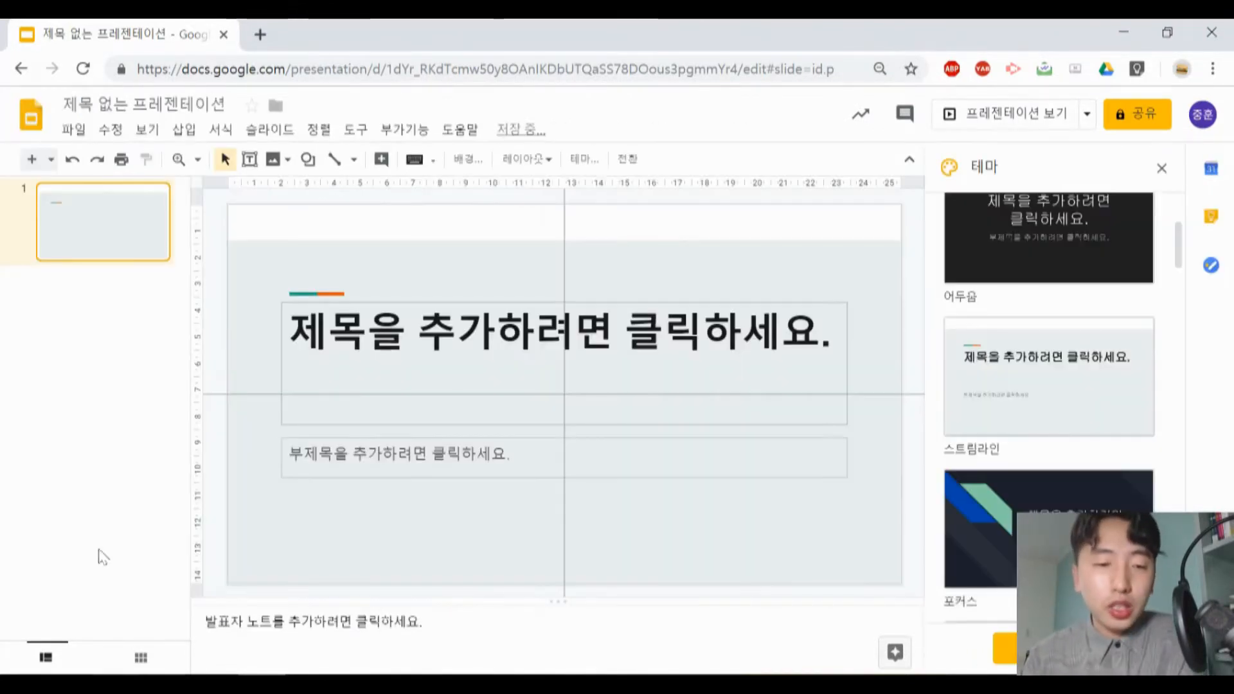
- Hide the guides on the slide and close the theme list
{"action": "left_click", "coordinate": [148, 131]}
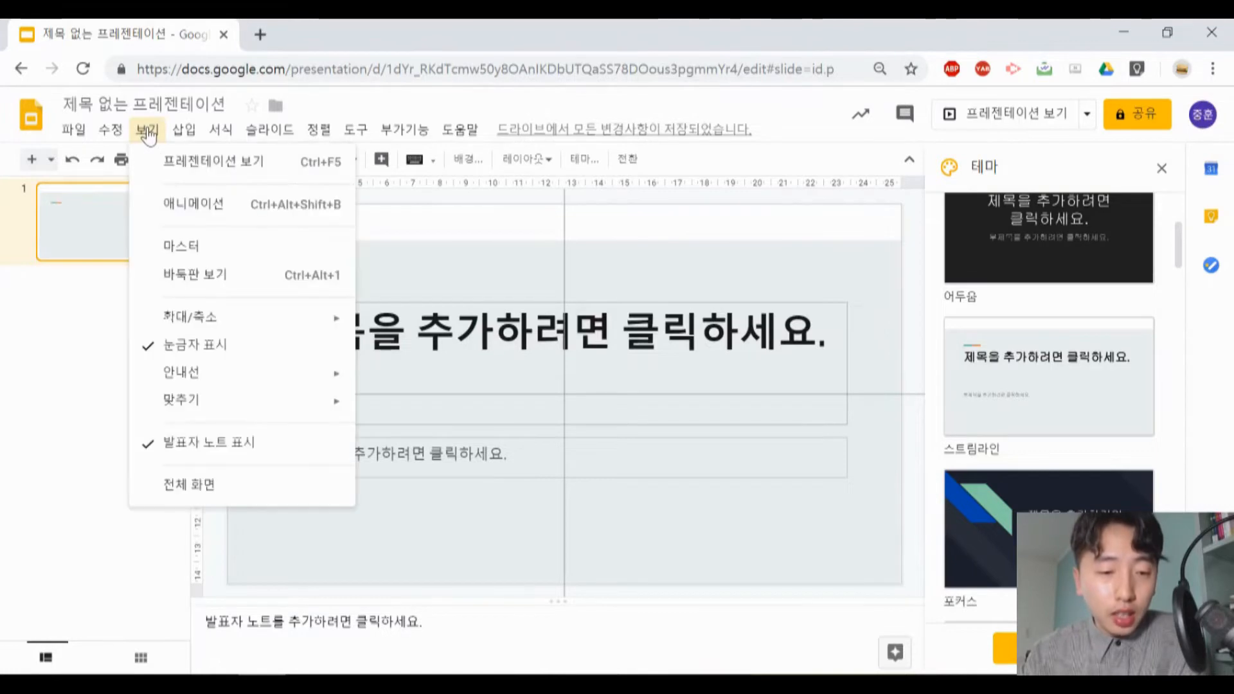
{"action": "mouse_move", "coordinate": [149, 135]}
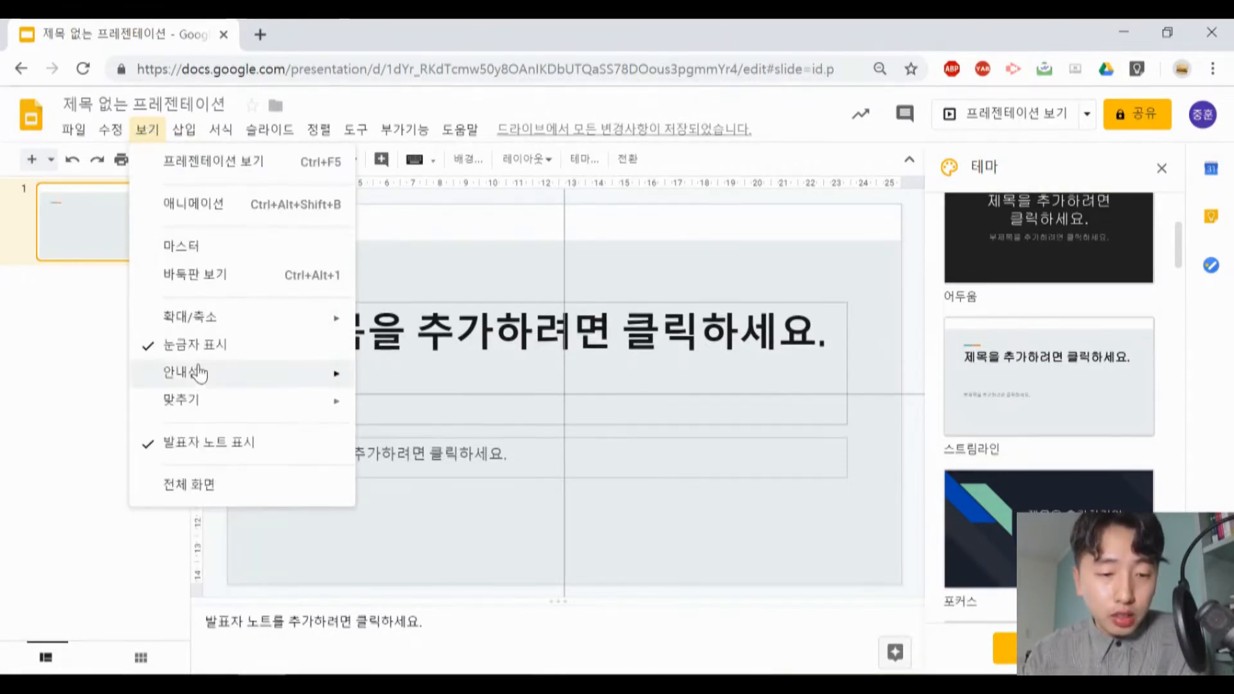
{"action": "mouse_move", "coordinate": [196, 371]}
{"action": "left_click", "coordinate": [421, 533]}
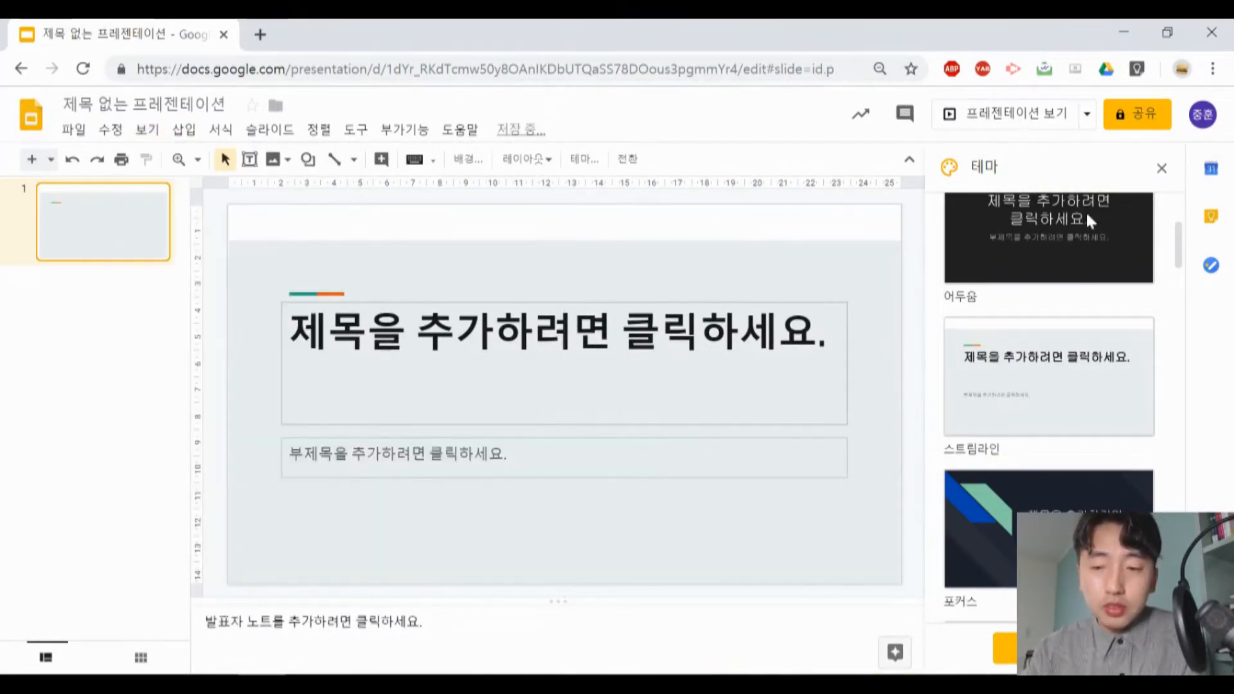
{"action": "left_click", "coordinate": [127, 343]}
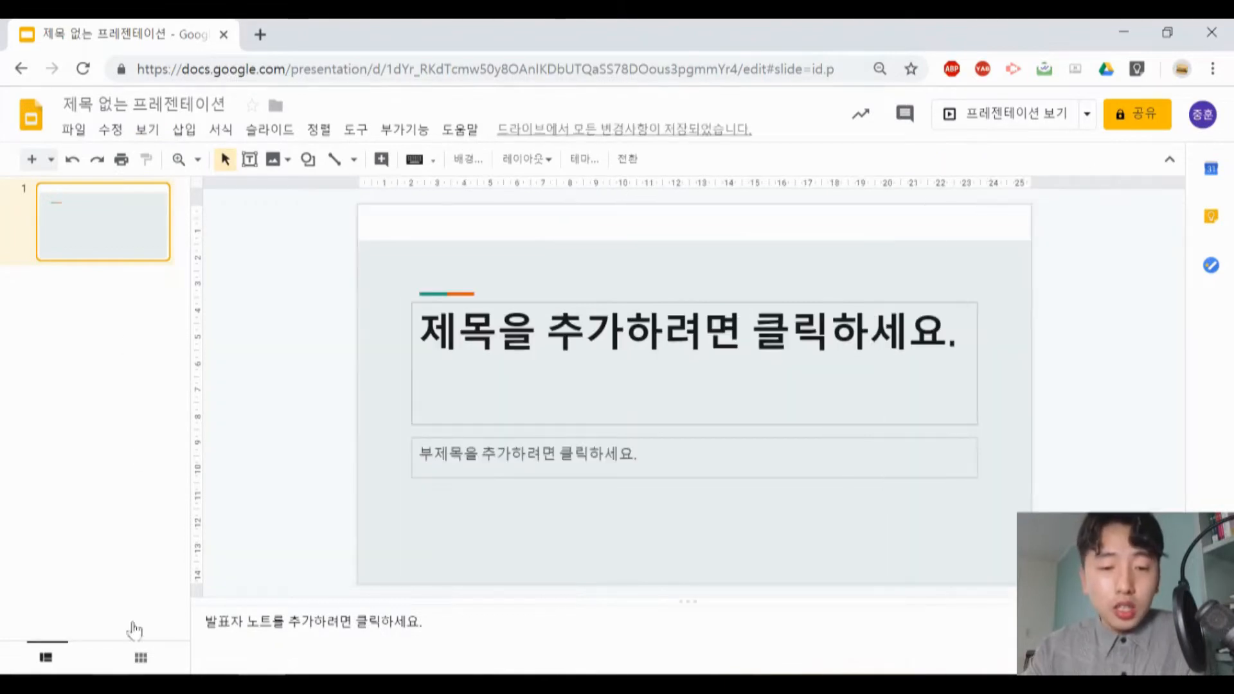
- Add two new slides after the title slide
{"action": "right_click", "coordinate": [133, 365]}
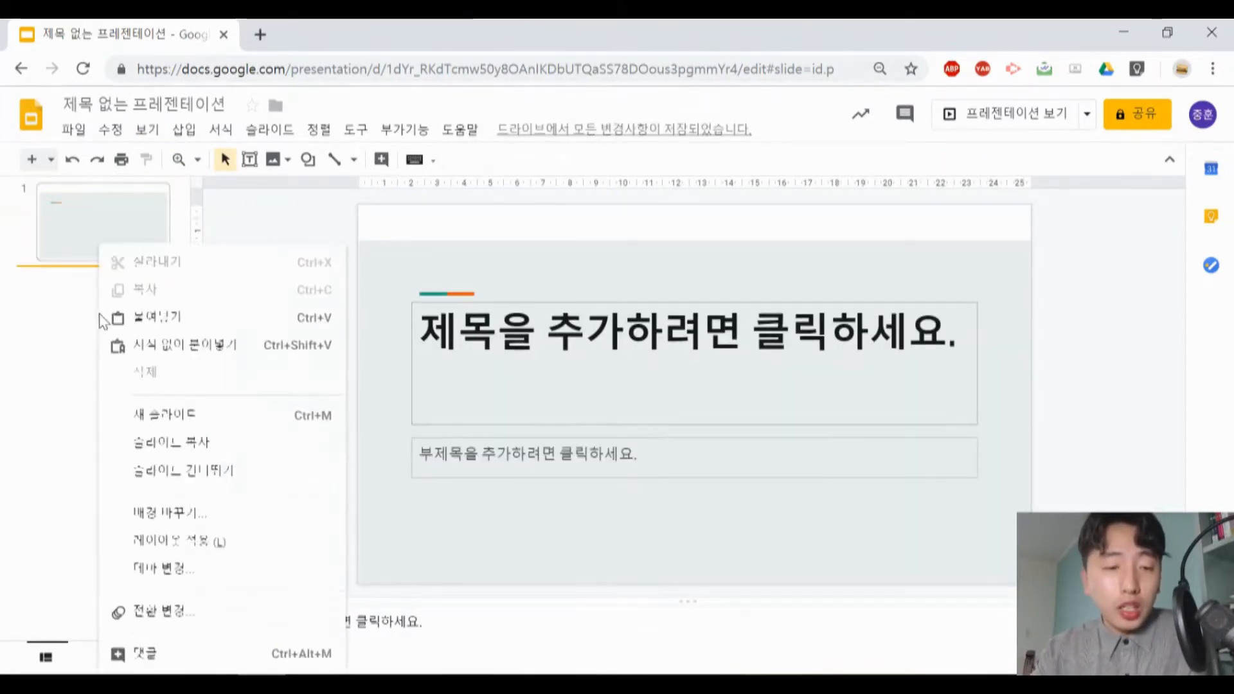
{"action": "left_click", "coordinate": [185, 421]}
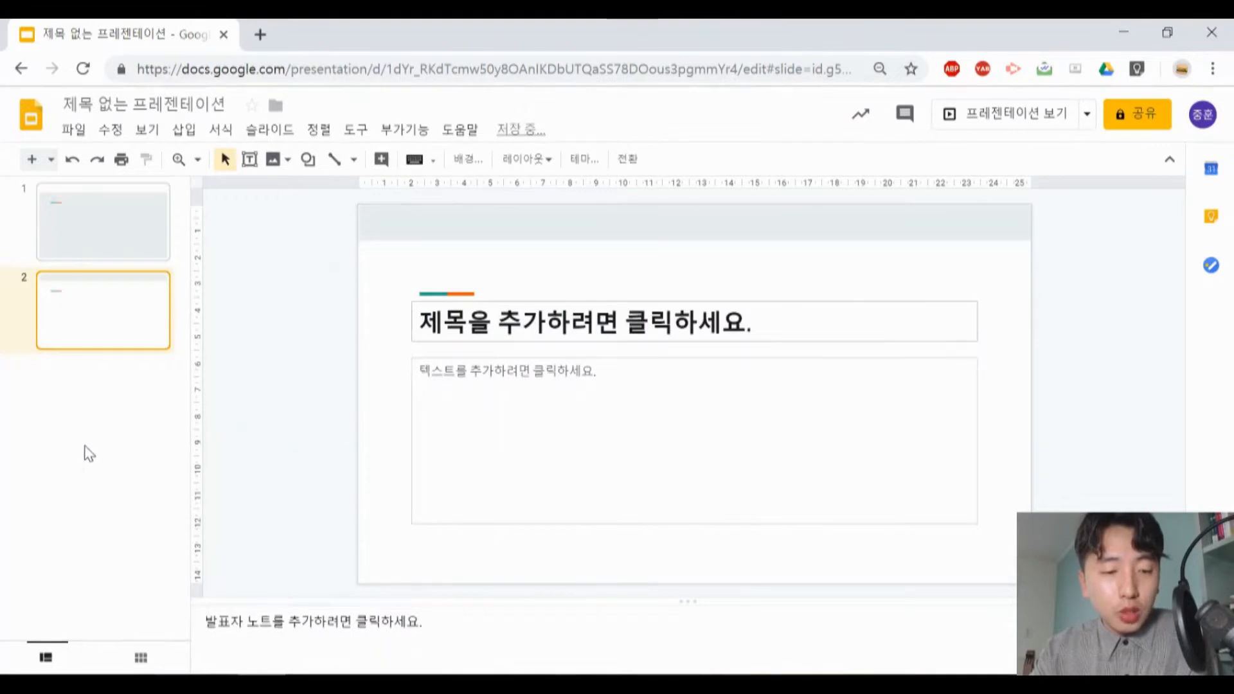
{"action": "right_click", "coordinate": [85, 445]}
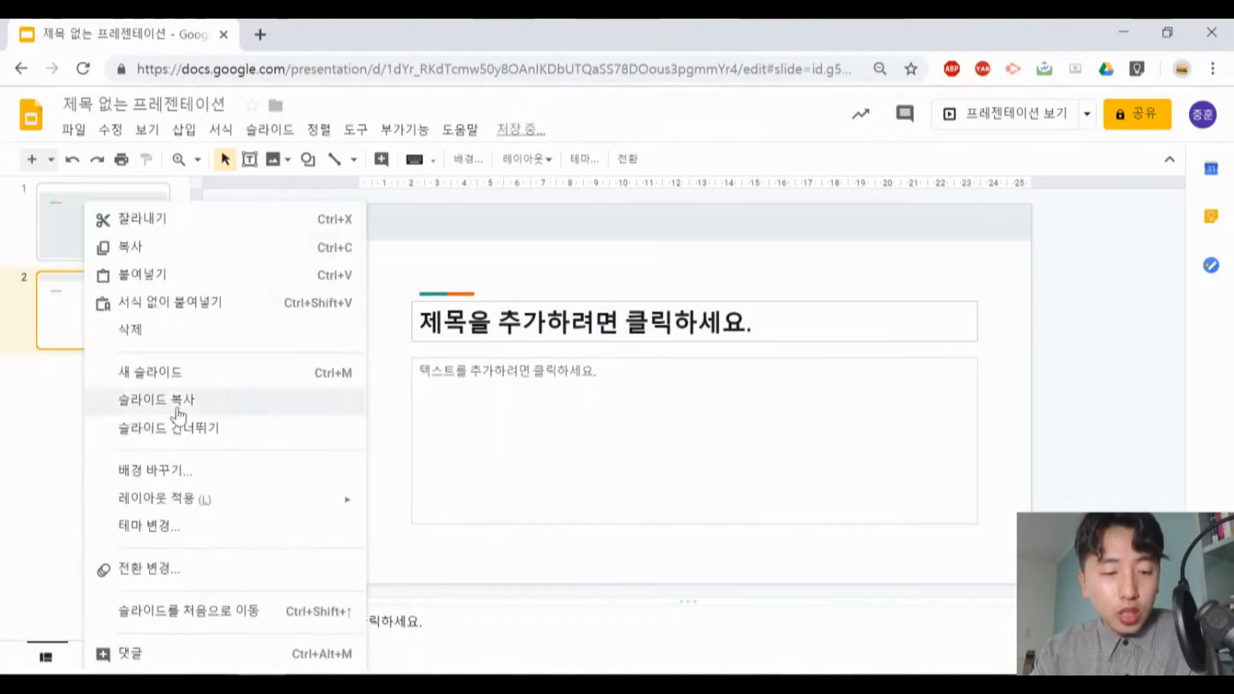
{"action": "left_click", "coordinate": [195, 385]}
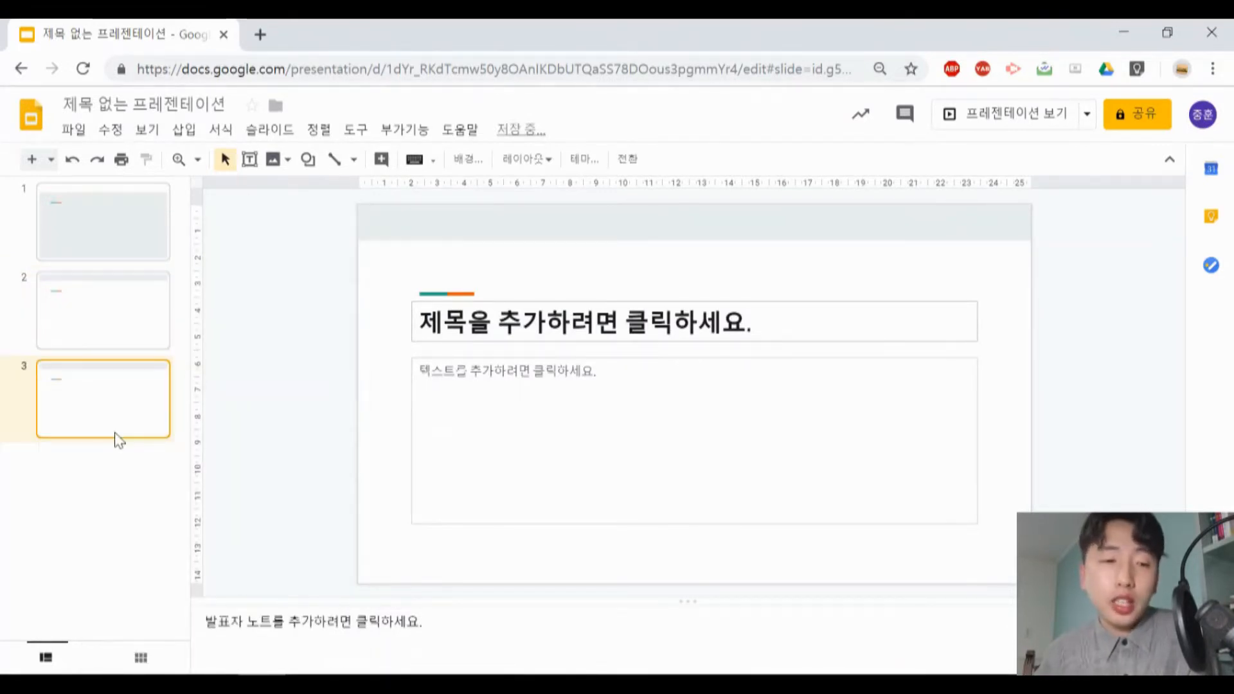
- Enter "동아시아사의 이해" as the title on the first slide
{"action": "left_click", "coordinate": [99, 230]}
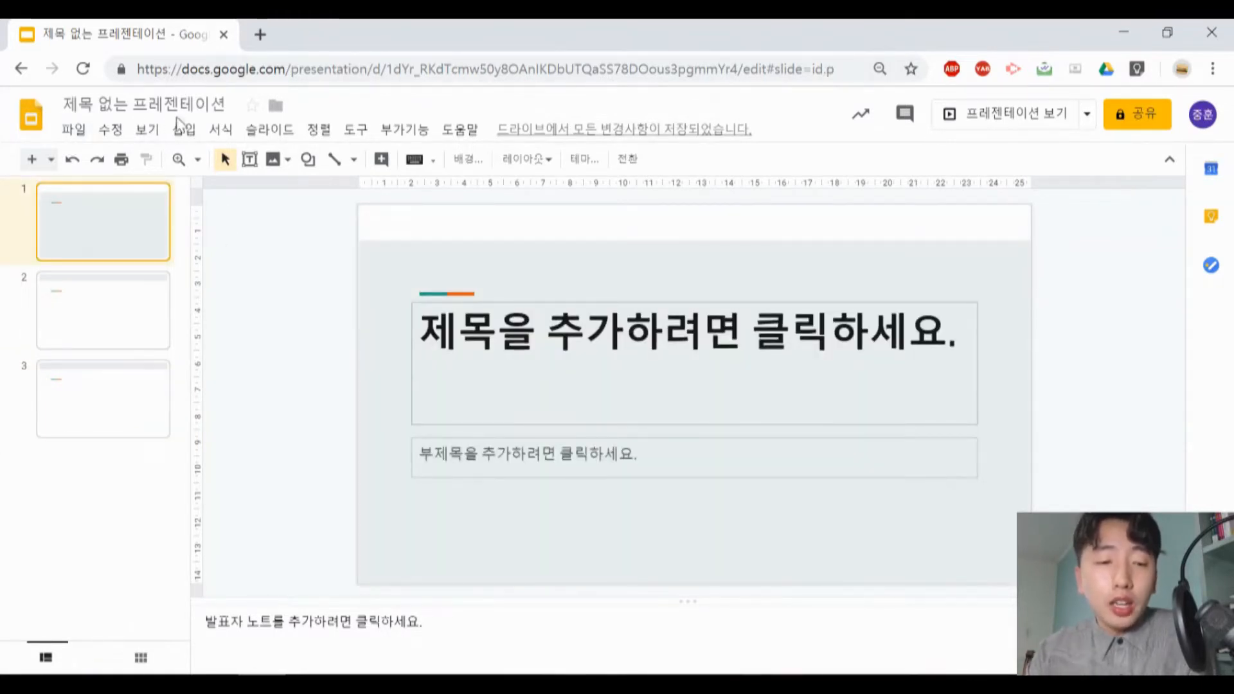
{"action": "left_click", "coordinate": [694, 355]}
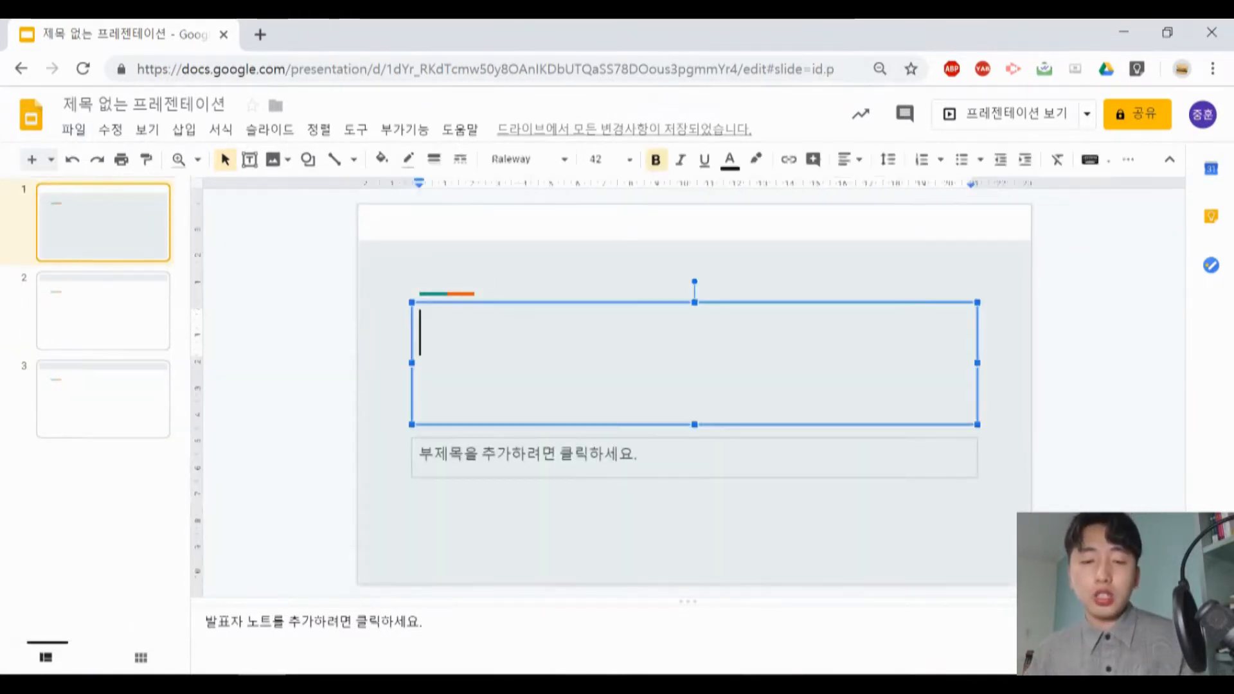
{"action": "type", "text": "ehd"}
{"action": "key", "text": "BackSpace"}
{"action": "key", "text": "BackSpace"}
{"action": "key", "text": "BackSpace"}
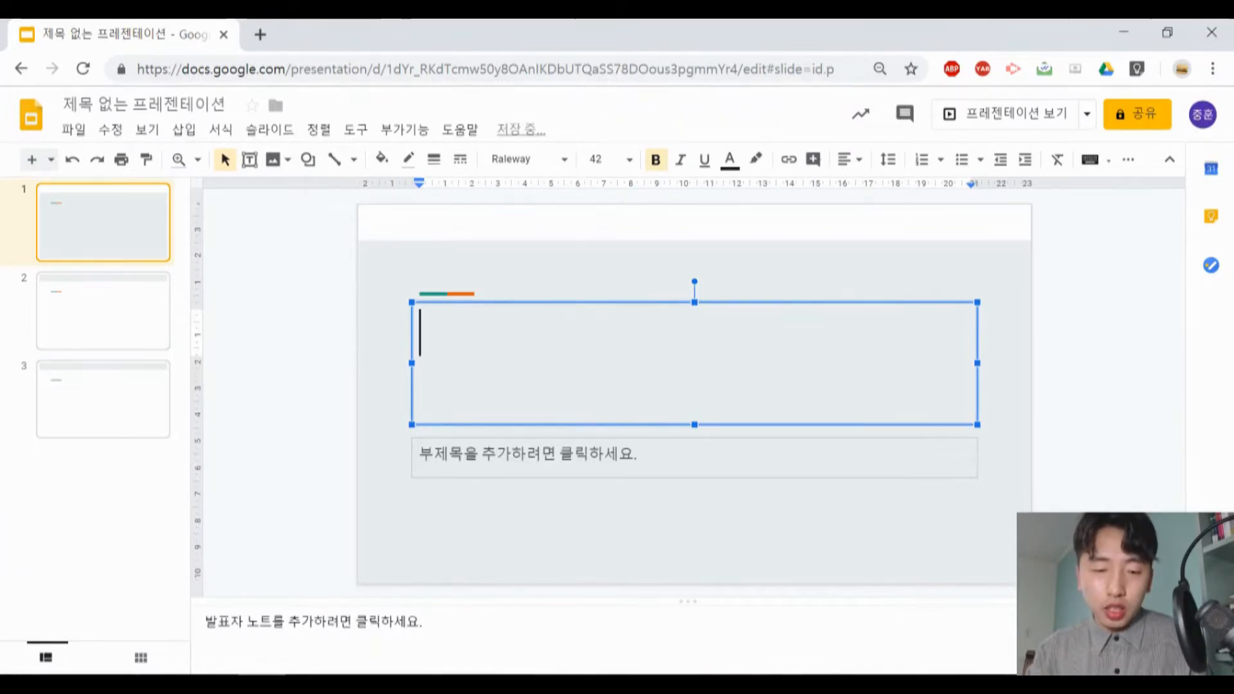
{"action": "type", "text": "동아시아사의 이해"}
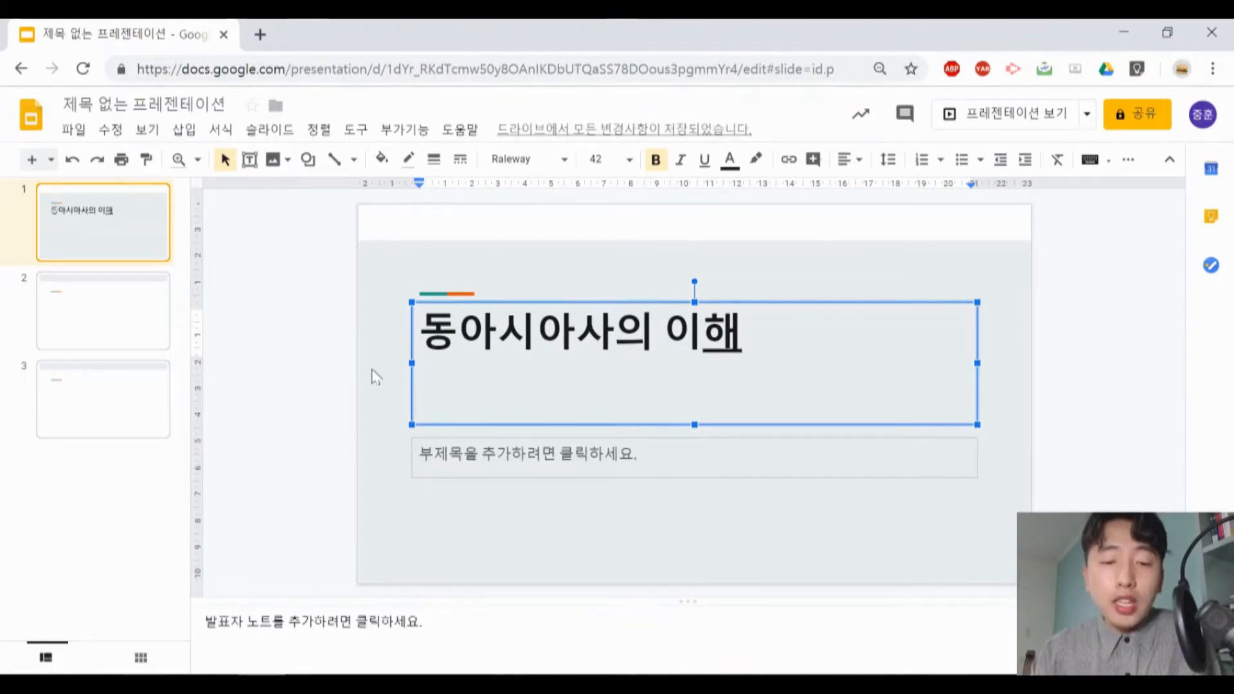
- Rename the presentation file as 동아시아사의 이해
{"action": "left_click", "coordinate": [146, 105]}
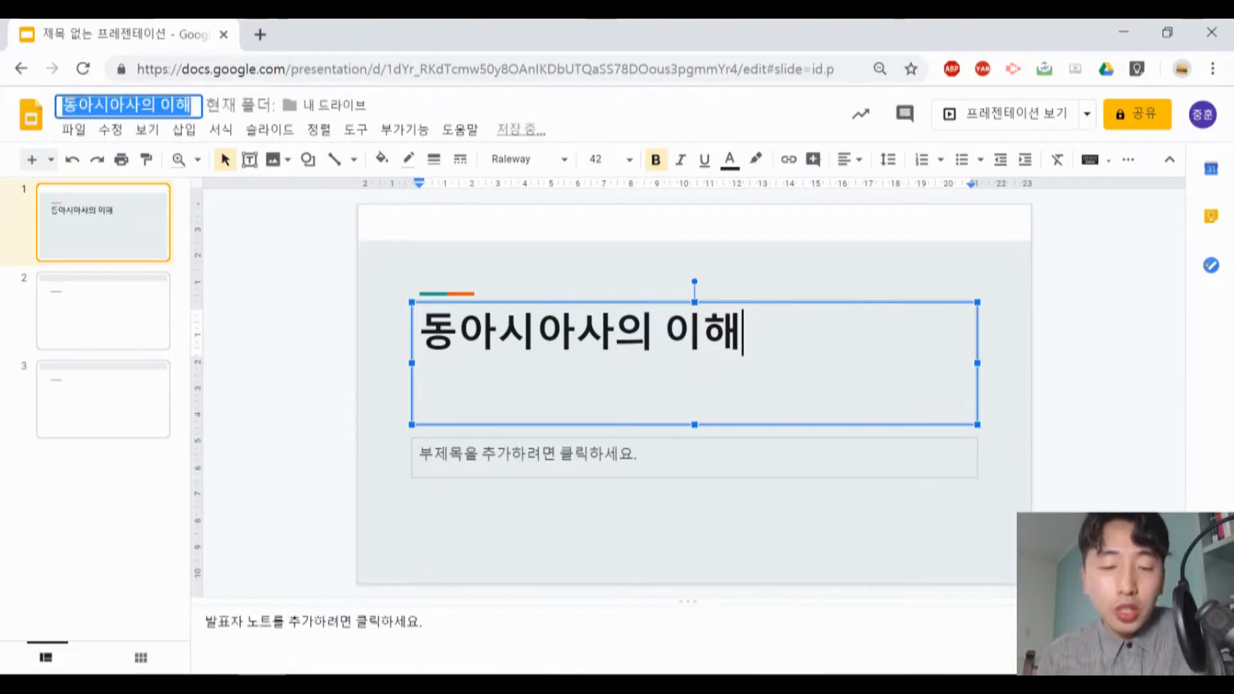
{"action": "left_click", "coordinate": [147, 105]}
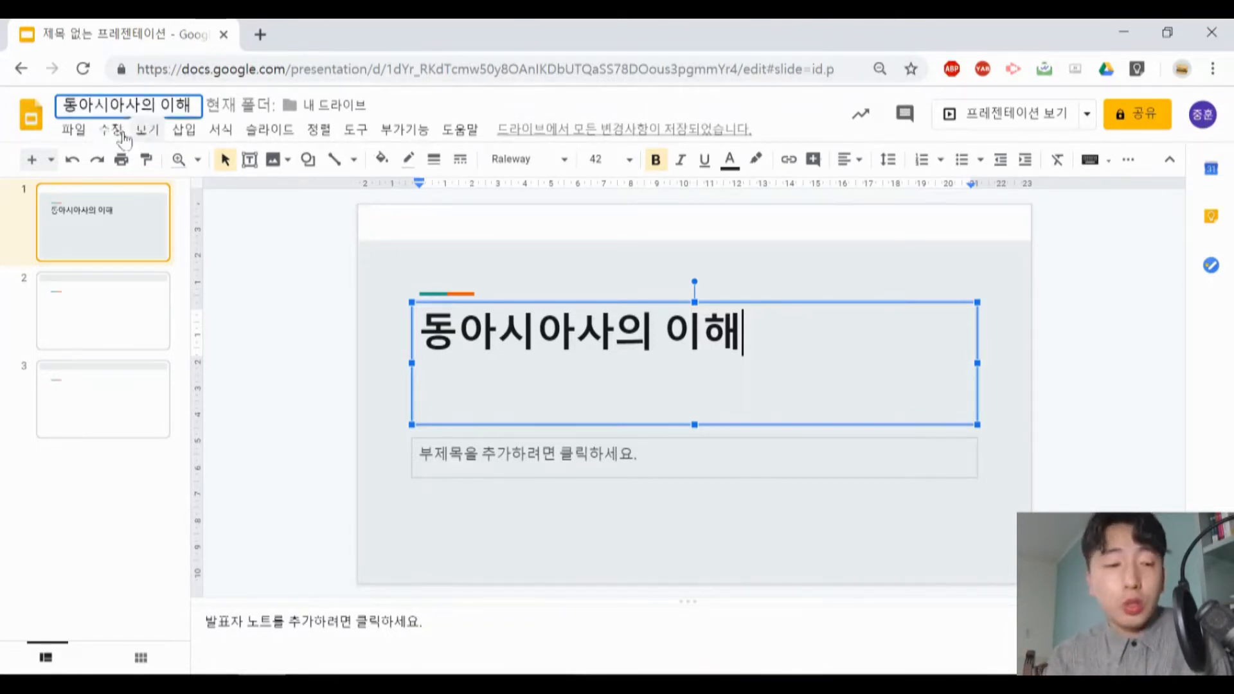
- View the presentation's sharing options and close them without adding anyone
{"action": "left_click", "coordinate": [75, 130]}
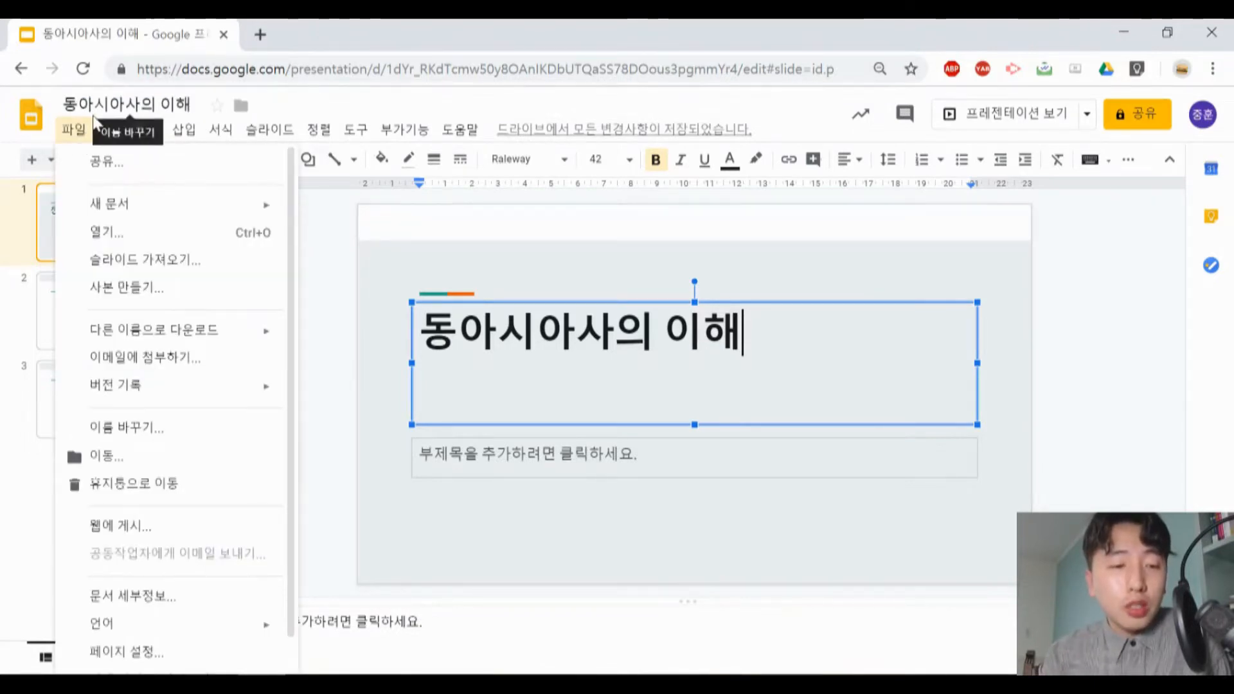
{"action": "left_click", "coordinate": [108, 165]}
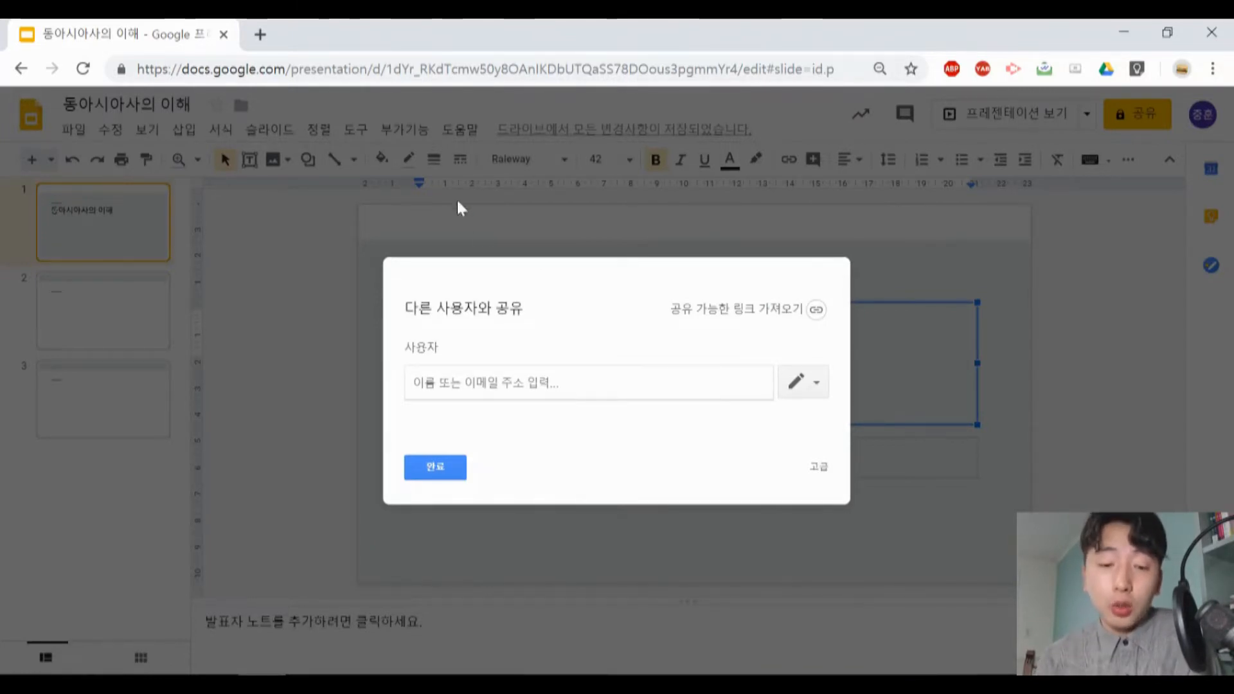
{"action": "left_click", "coordinate": [441, 470]}
- Import slide 2 from the 동아시아사 presentation after the first slide, with the option to keep the original theme turned off
{"action": "left_click", "coordinate": [73, 129]}
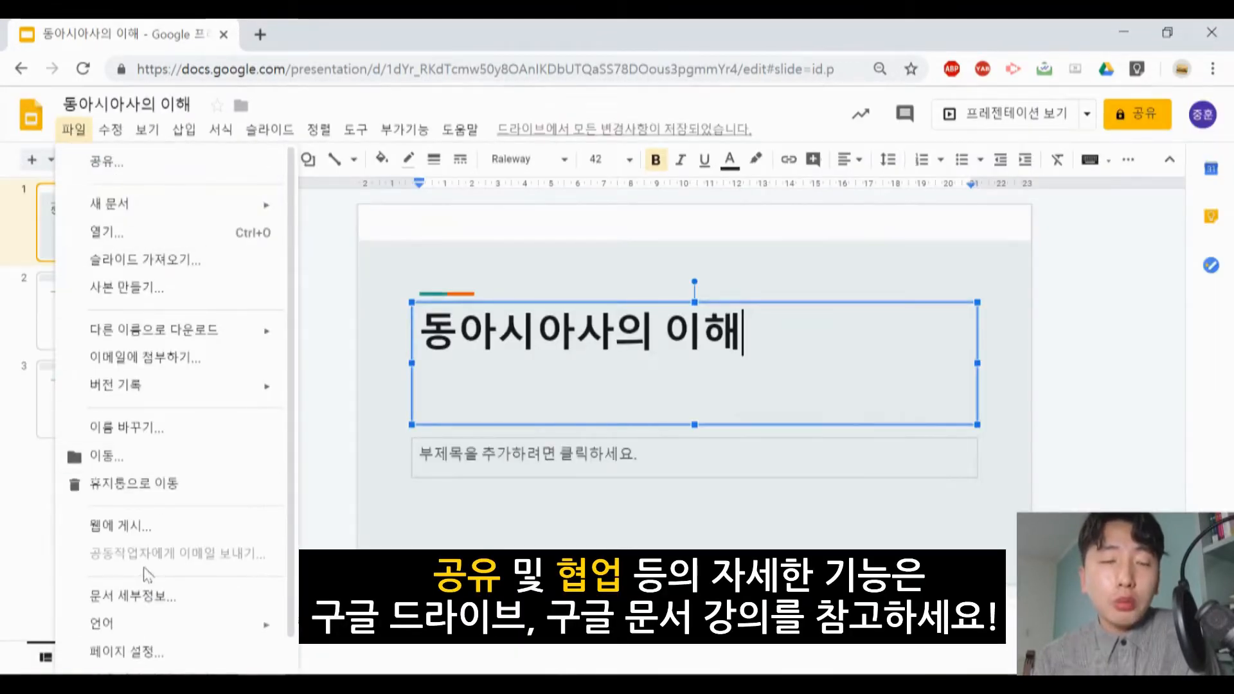
{"action": "mouse_move", "coordinate": [199, 399]}
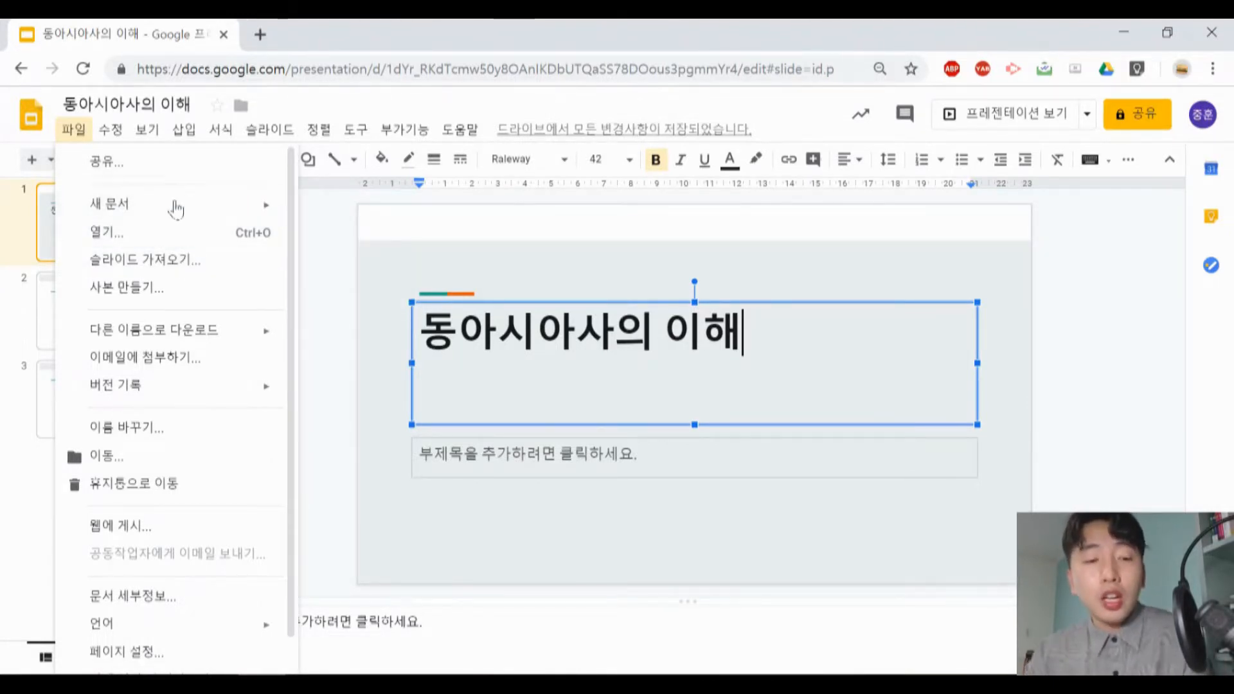
{"action": "mouse_move", "coordinate": [180, 207]}
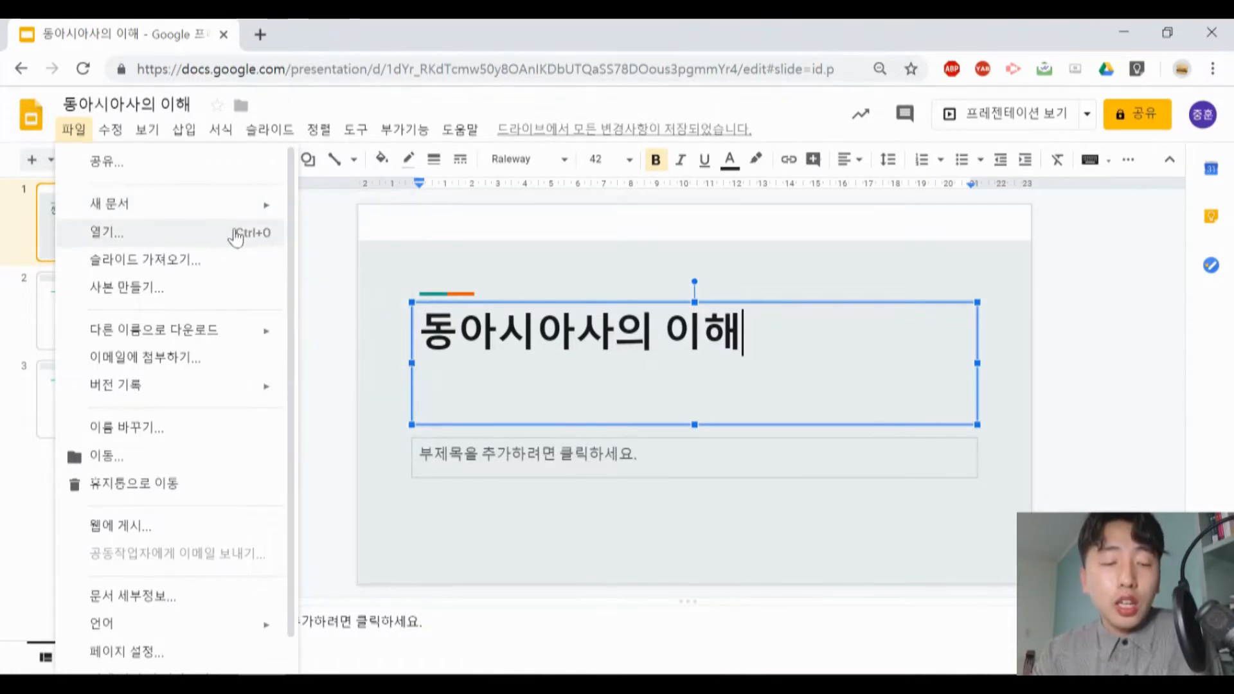
{"action": "left_click", "coordinate": [157, 262]}
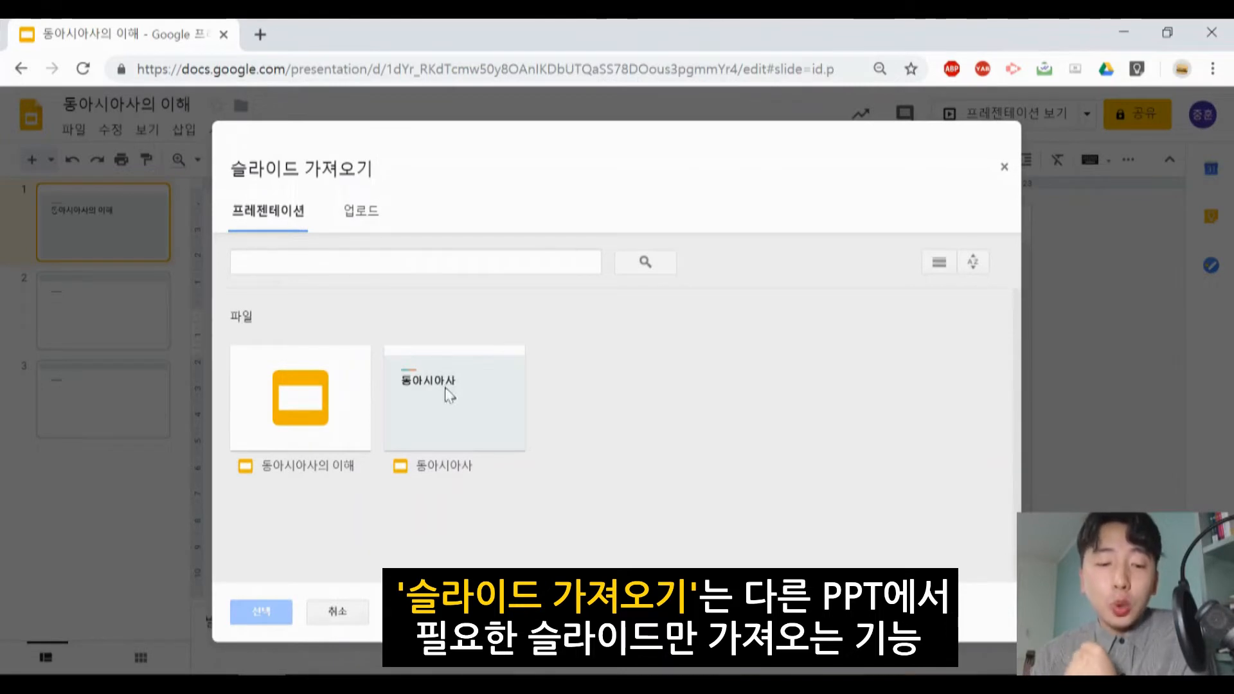
{"action": "left_click", "coordinate": [494, 398]}
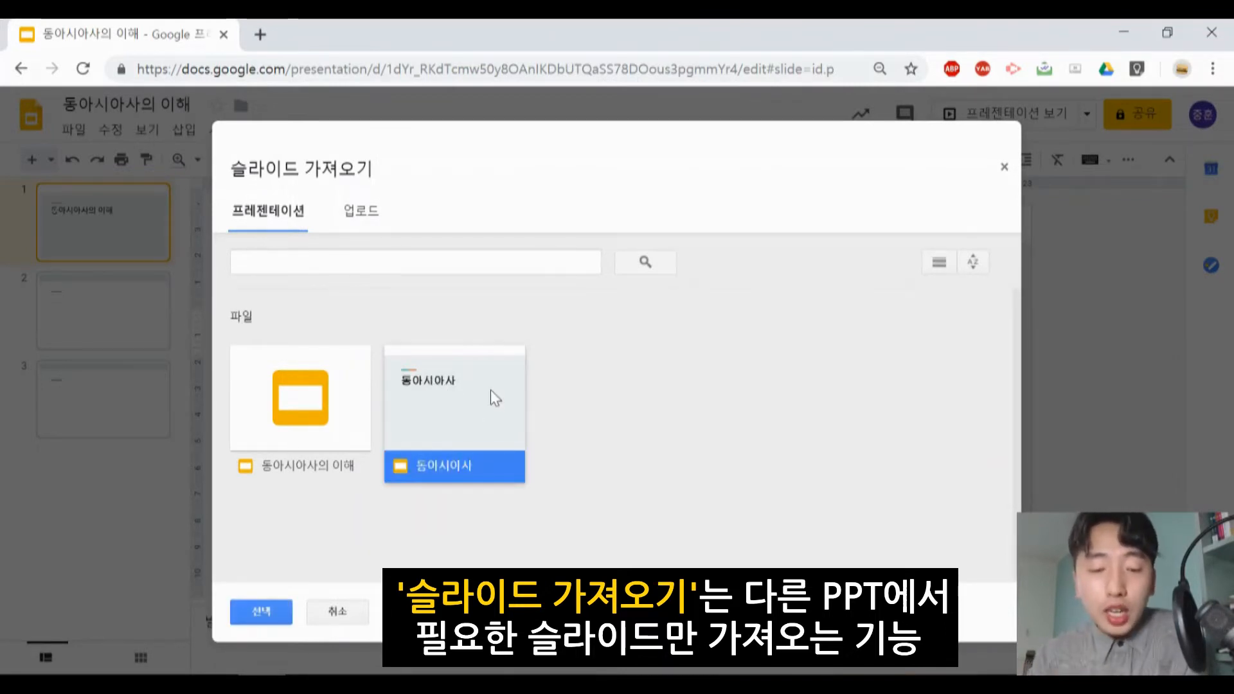
{"action": "left_click", "coordinate": [262, 611]}
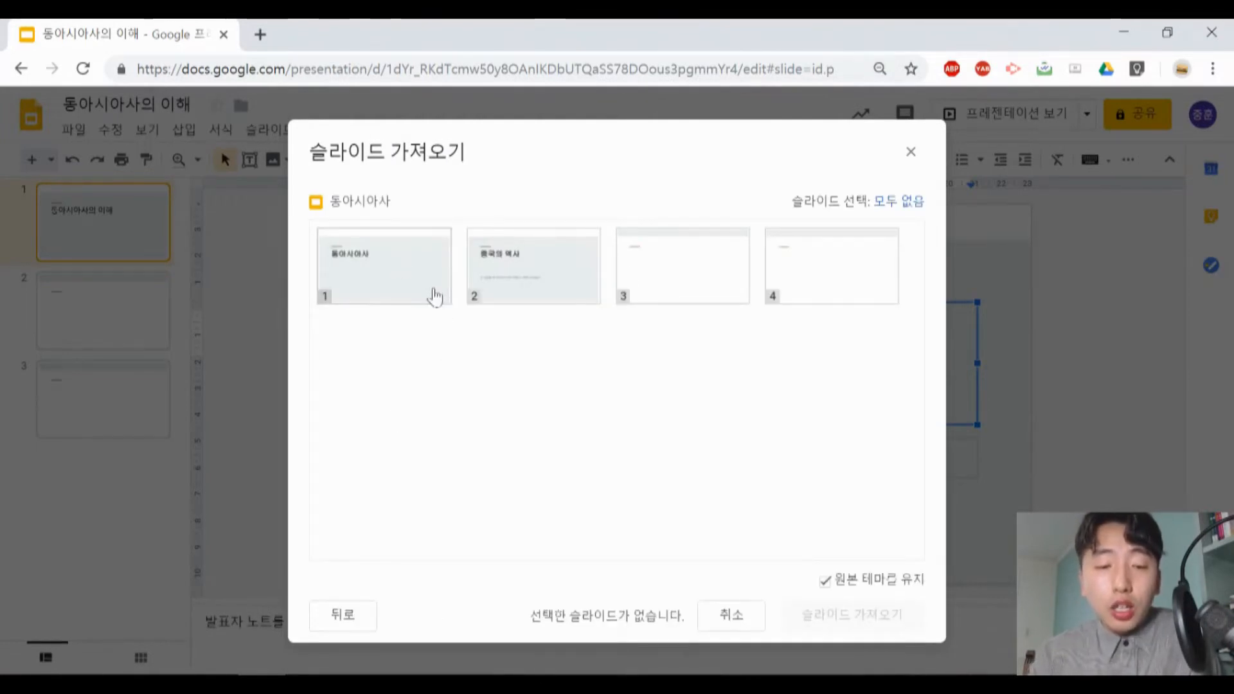
{"action": "left_click", "coordinate": [533, 266]}
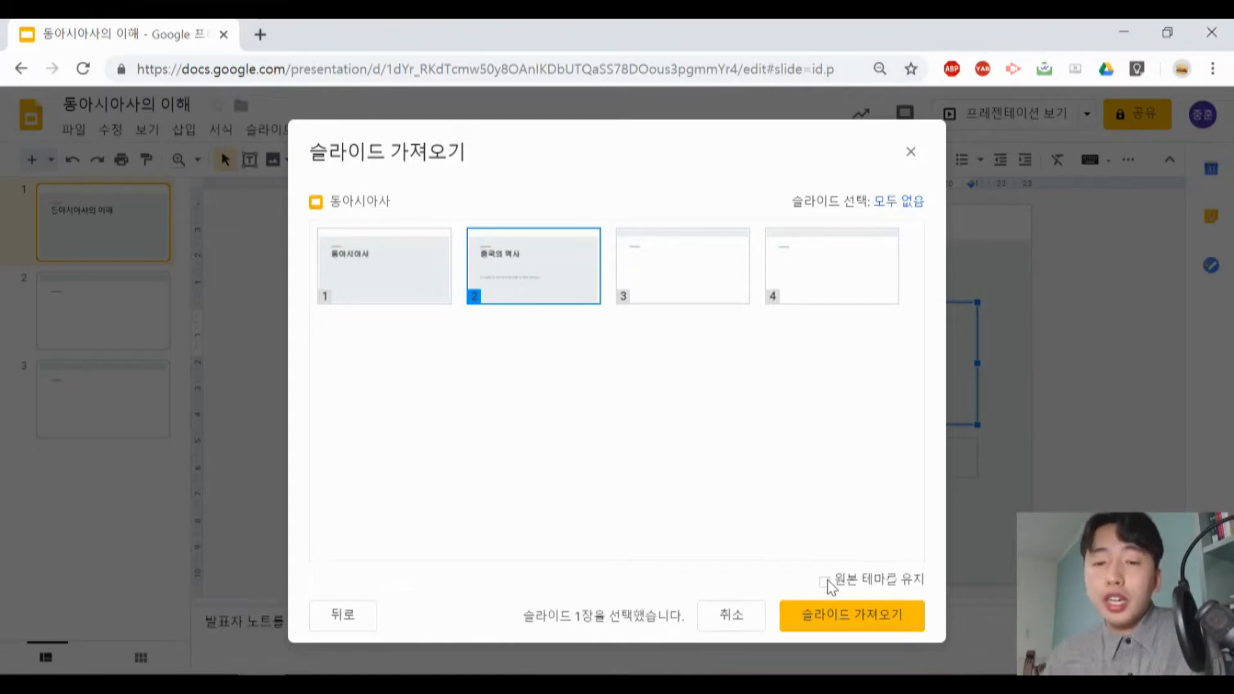
{"action": "left_click", "coordinate": [835, 623]}
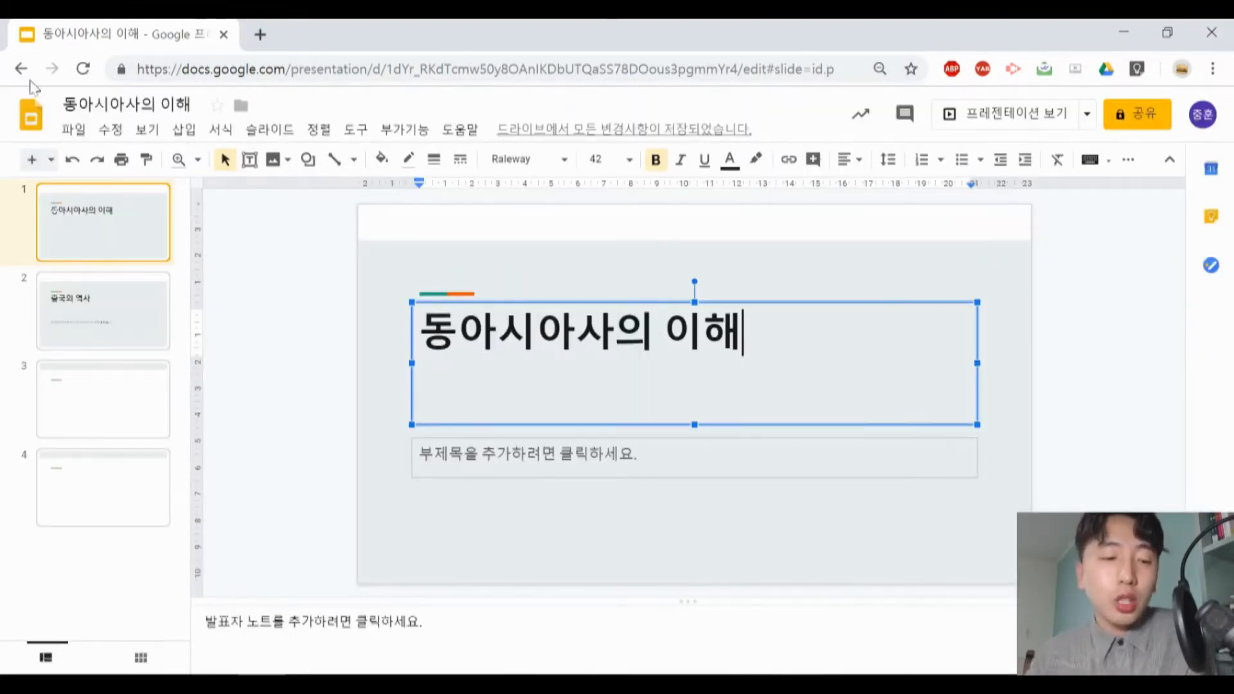
- Check the title and subtitle text boxes on the imported second slide
{"action": "left_click", "coordinate": [105, 300]}
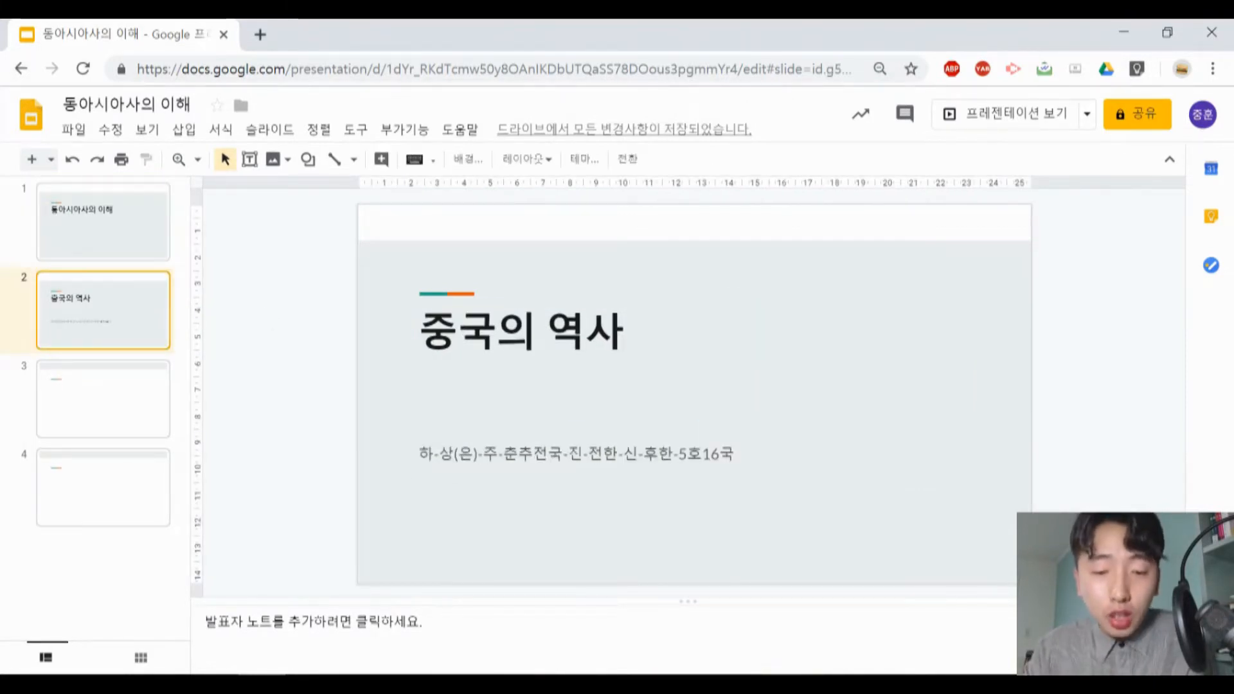
{"action": "left_click", "coordinate": [499, 334]}
{"action": "left_click", "coordinate": [459, 454]}
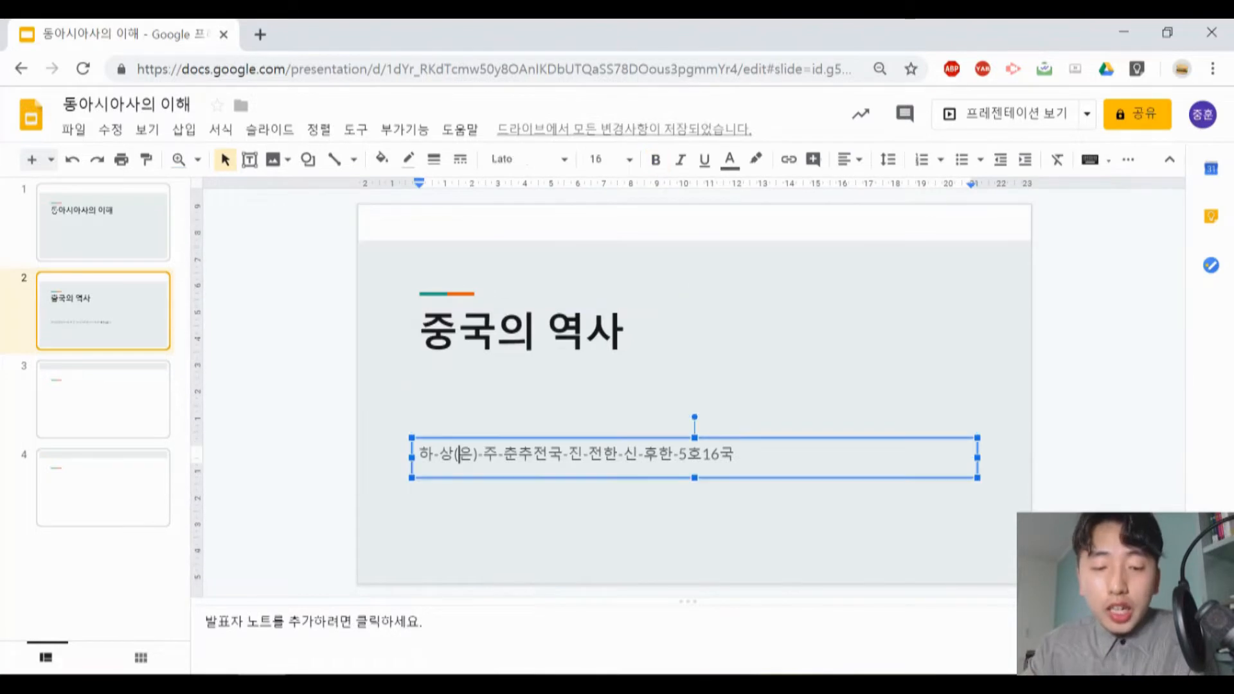
{"action": "left_click", "coordinate": [113, 299]}
- View the options for making a copy of the presentation and cancel without copying it
{"action": "left_click", "coordinate": [74, 129]}
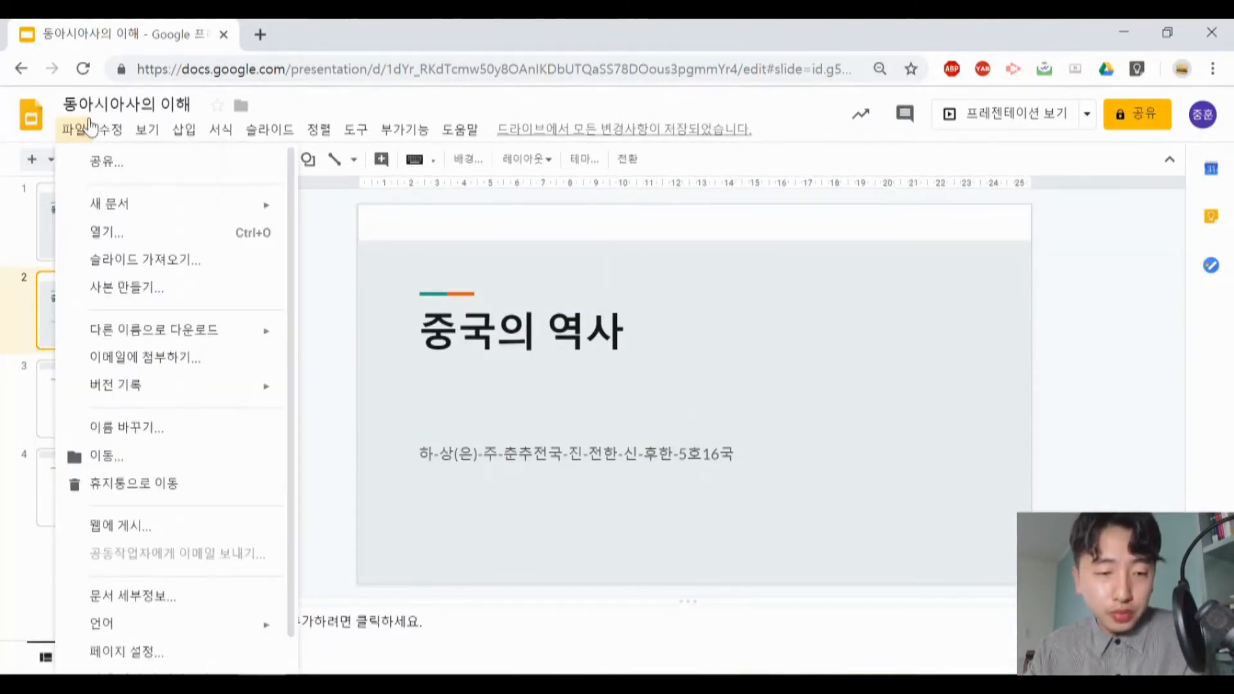
{"action": "mouse_move", "coordinate": [110, 130]}
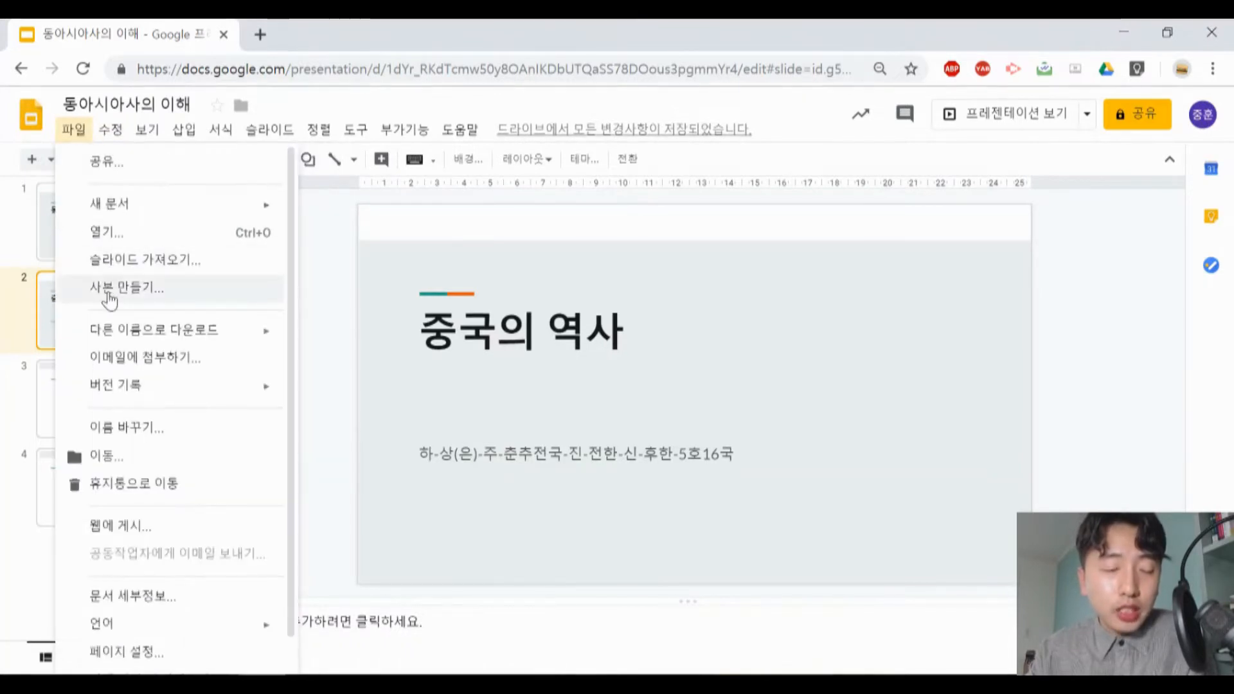
{"action": "left_click", "coordinate": [258, 288]}
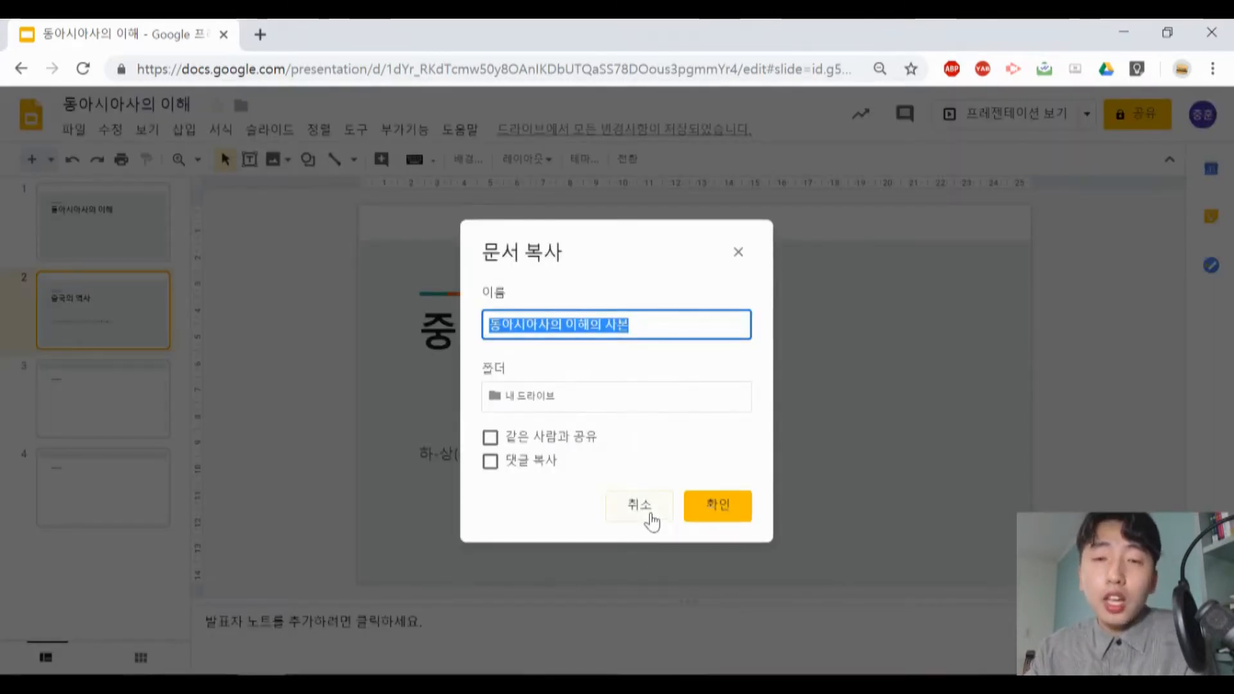
{"action": "left_click", "coordinate": [650, 519]}
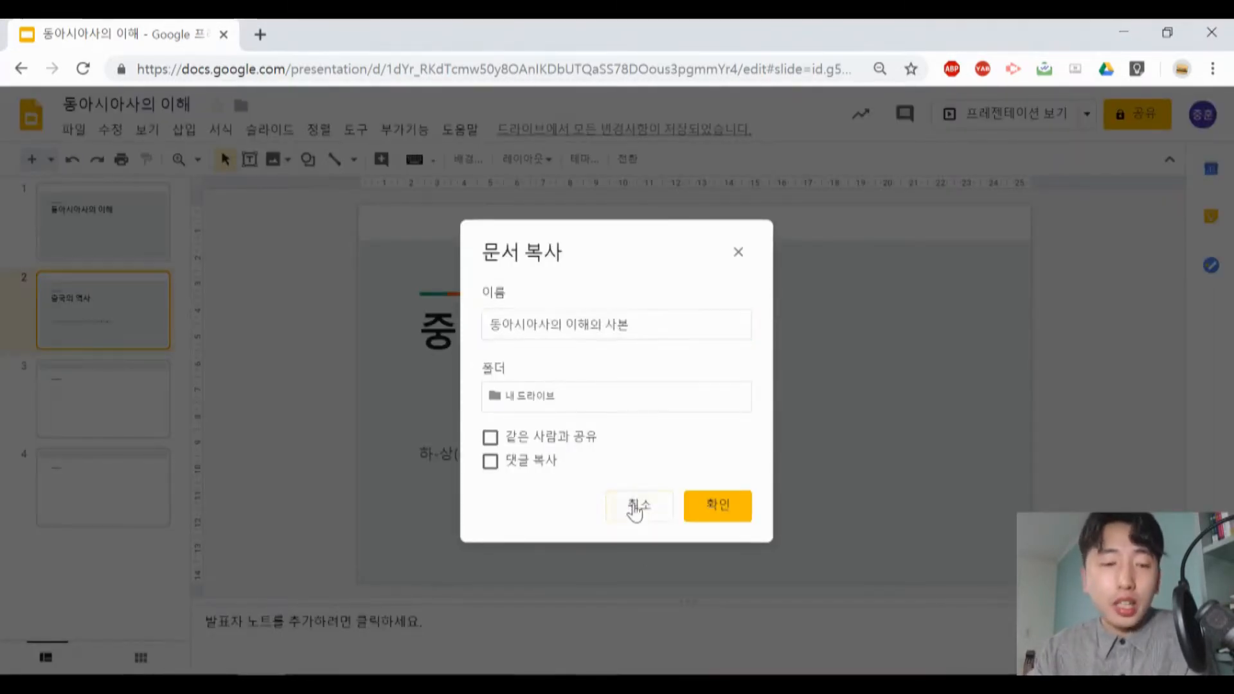
- Review the file-level download and version history options, and show the aspect ratio choices in the page setup
{"action": "left_click", "coordinate": [75, 134]}
{"action": "mouse_move", "coordinate": [193, 329]}
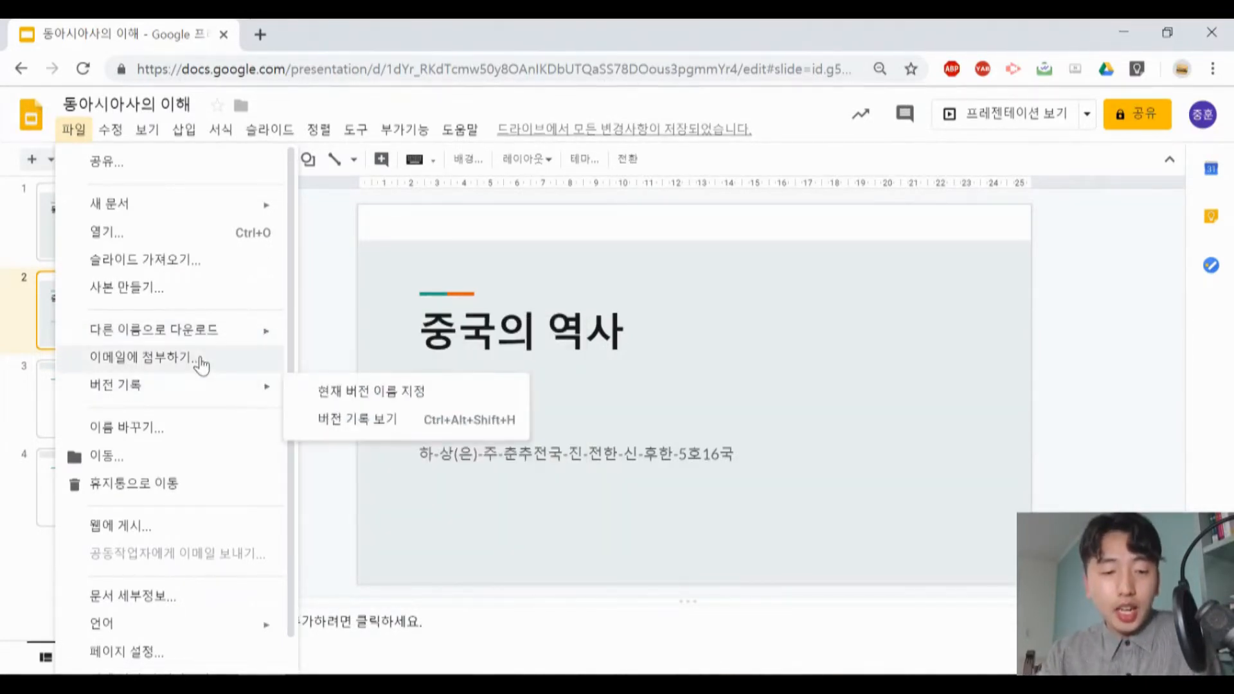
{"action": "mouse_move", "coordinate": [201, 397]}
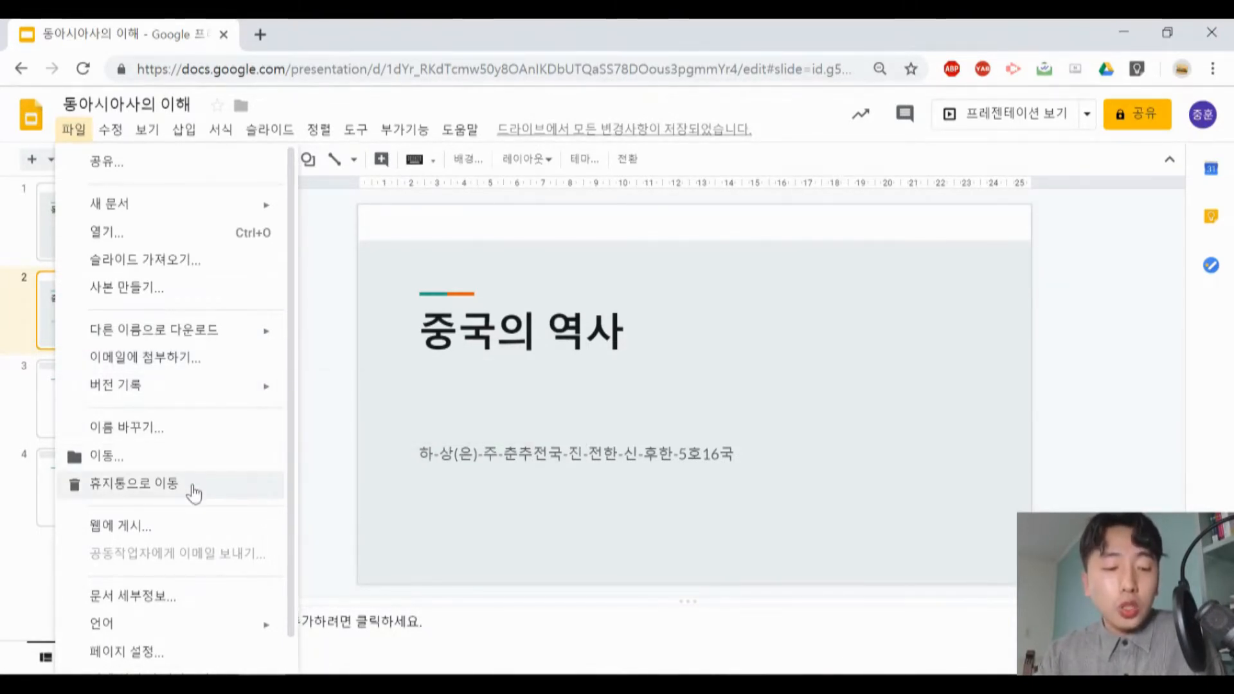
{"action": "scroll", "coordinate": [183, 524], "scroll_direction": "down", "scroll_amount": 1}
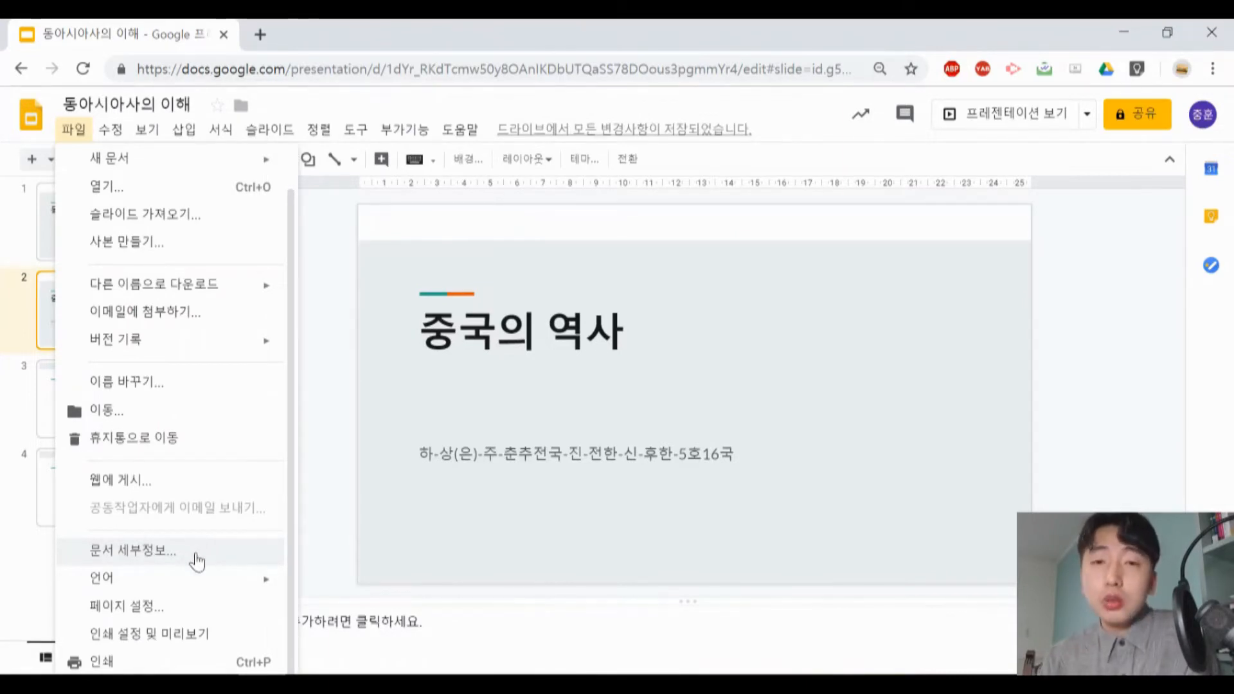
{"action": "left_click", "coordinate": [186, 608]}
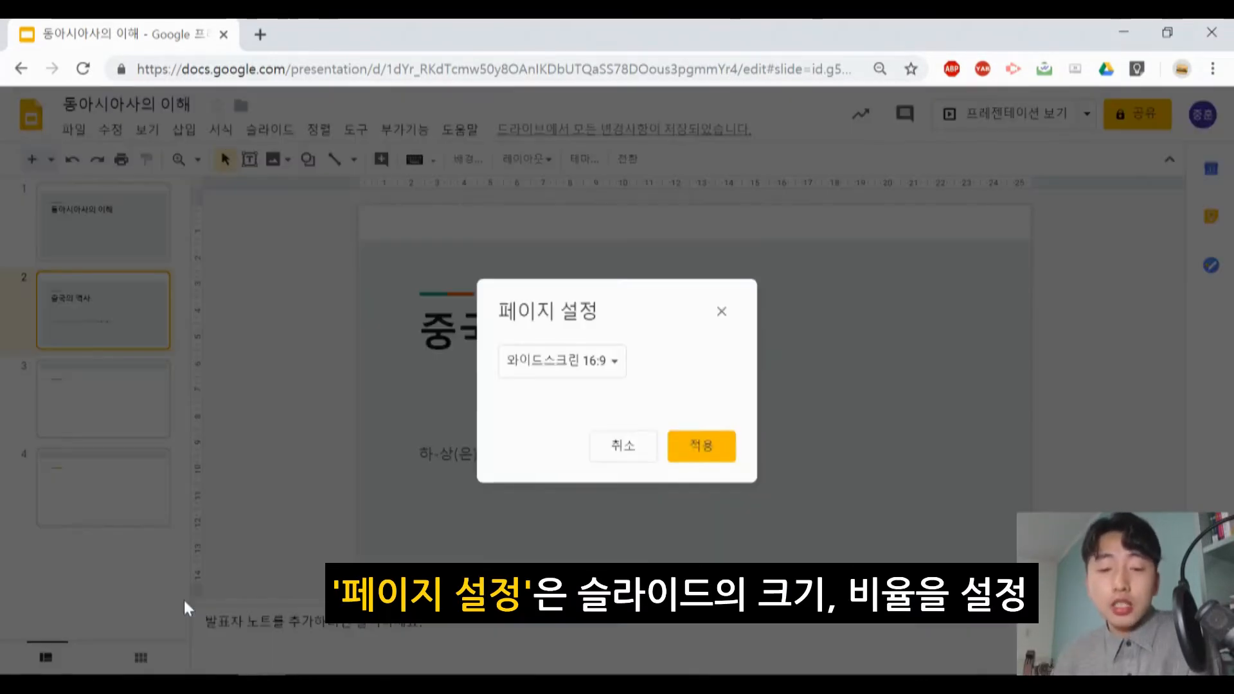
{"action": "left_click", "coordinate": [603, 363]}
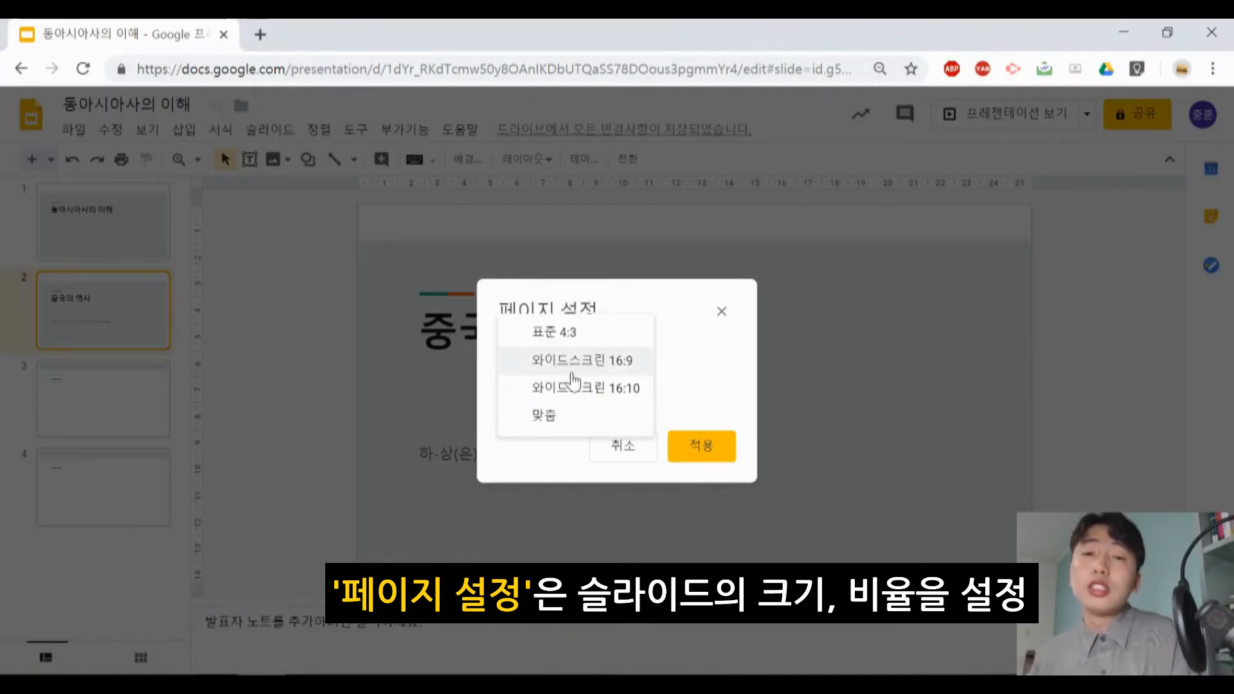
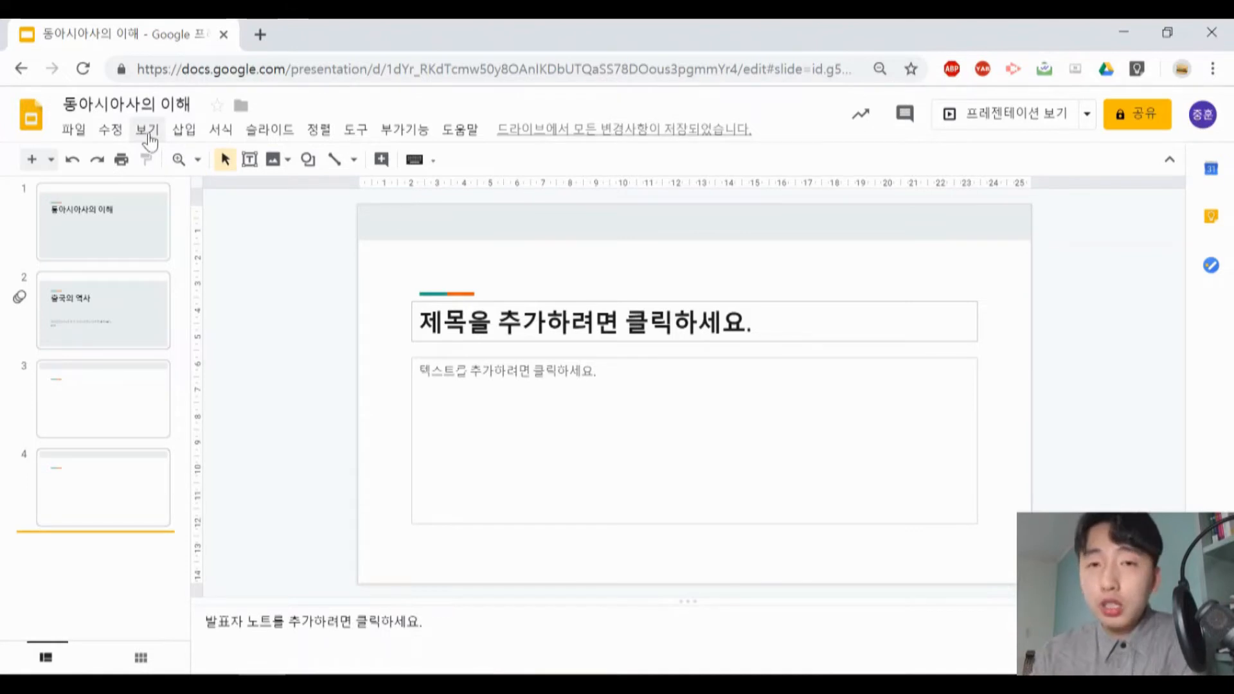
- Preview slide 4 at 50% and 200% zoom and return it to the fit-to-window zoom
{"action": "left_click", "coordinate": [148, 132]}
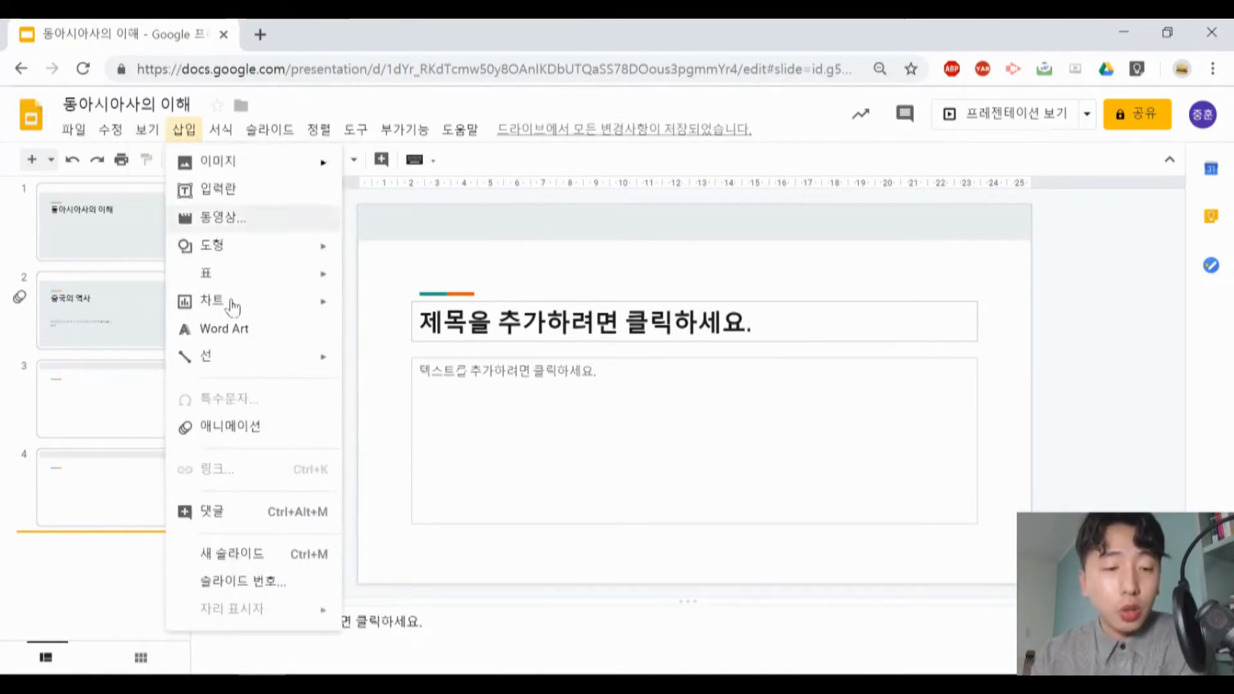
{"action": "mouse_move", "coordinate": [253, 322]}
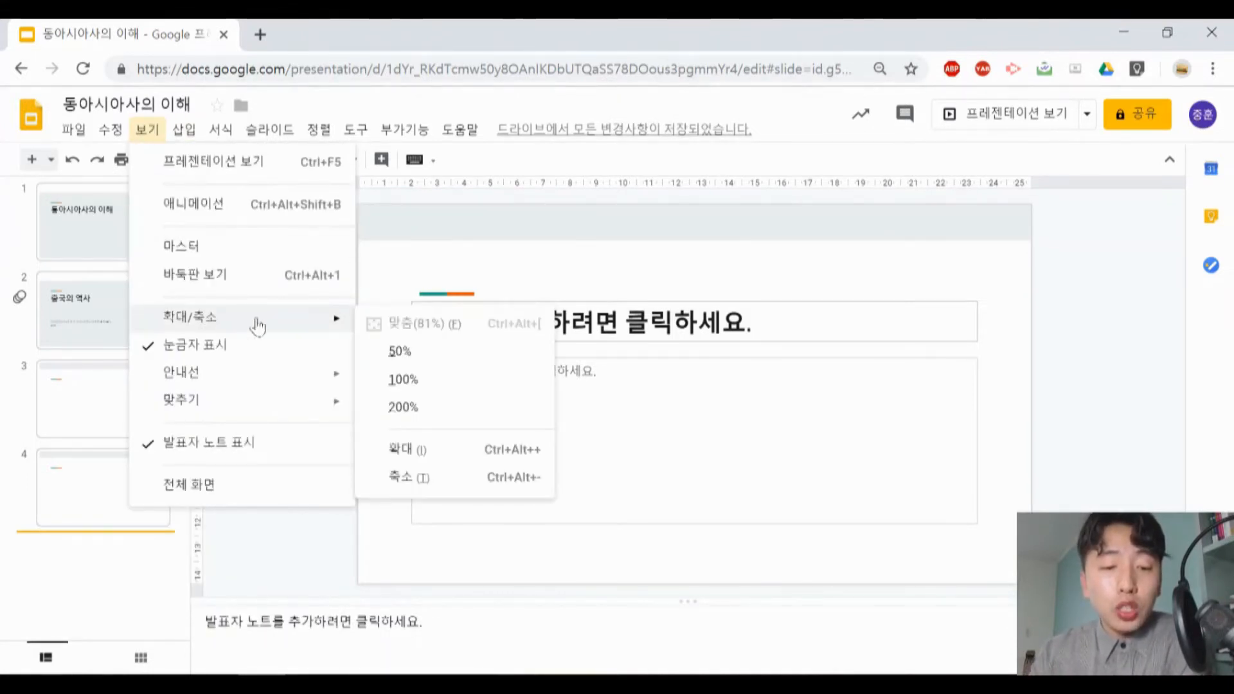
{"action": "left_click", "coordinate": [441, 364]}
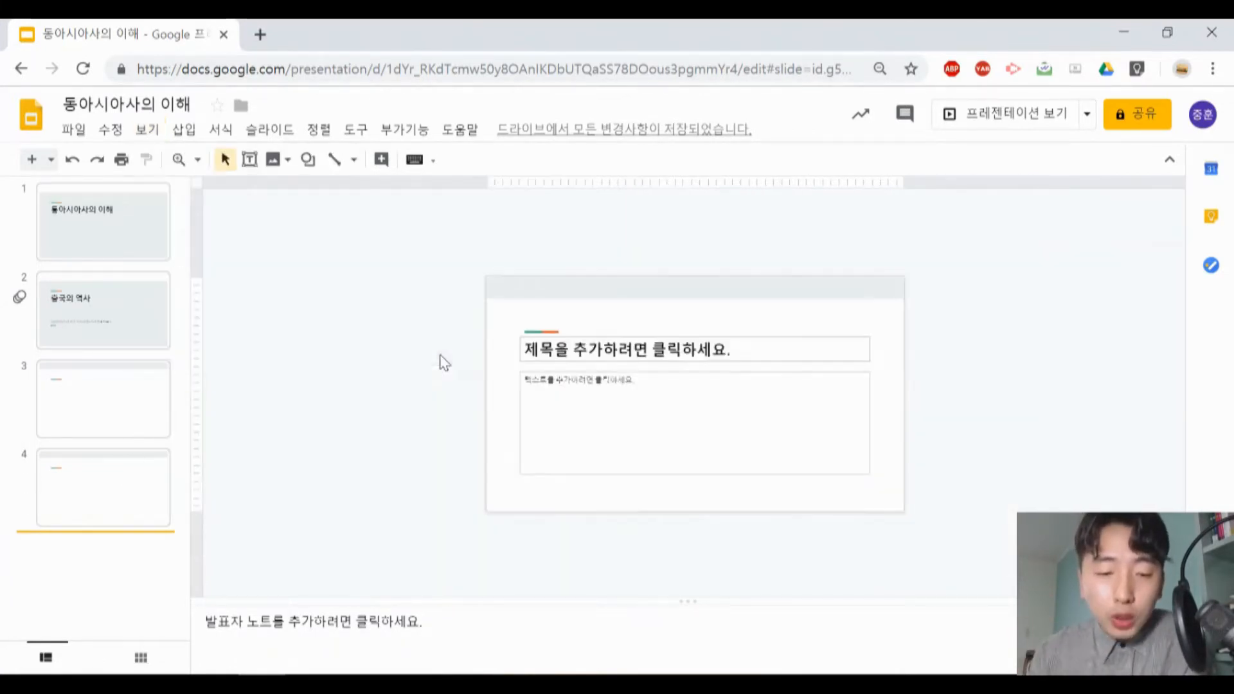
{"action": "left_click", "coordinate": [147, 129]}
{"action": "mouse_move", "coordinate": [231, 322]}
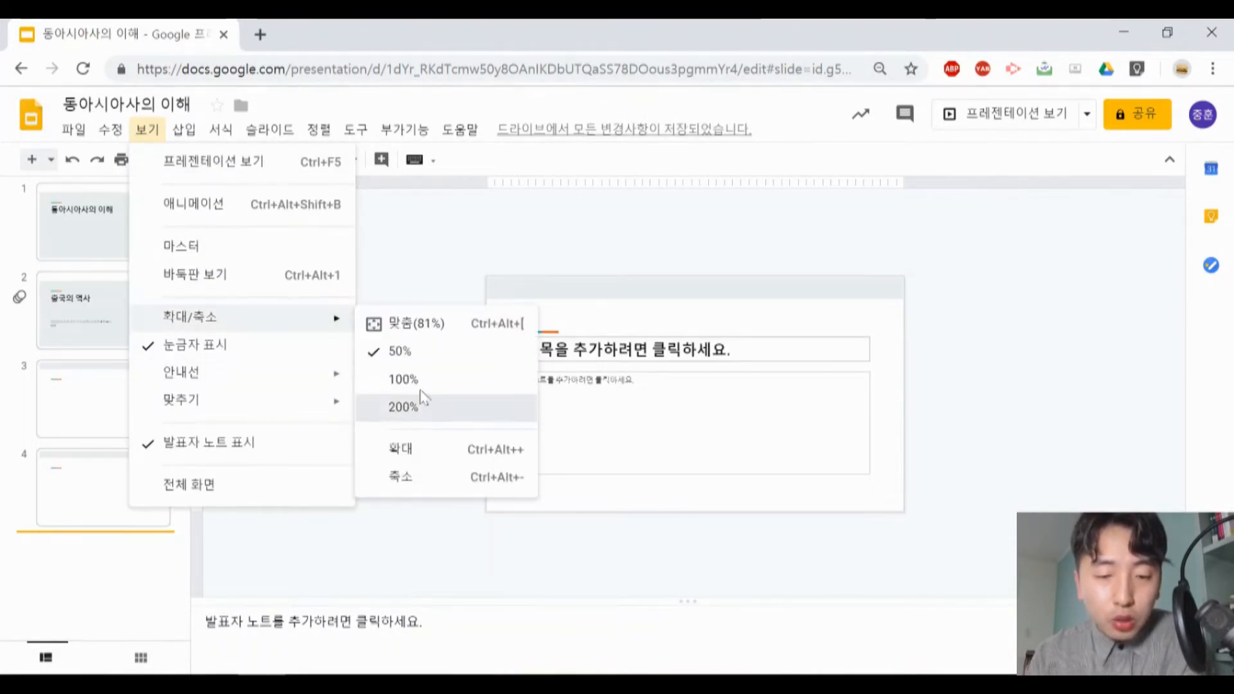
{"action": "left_click", "coordinate": [422, 404]}
{"action": "left_click", "coordinate": [148, 129]}
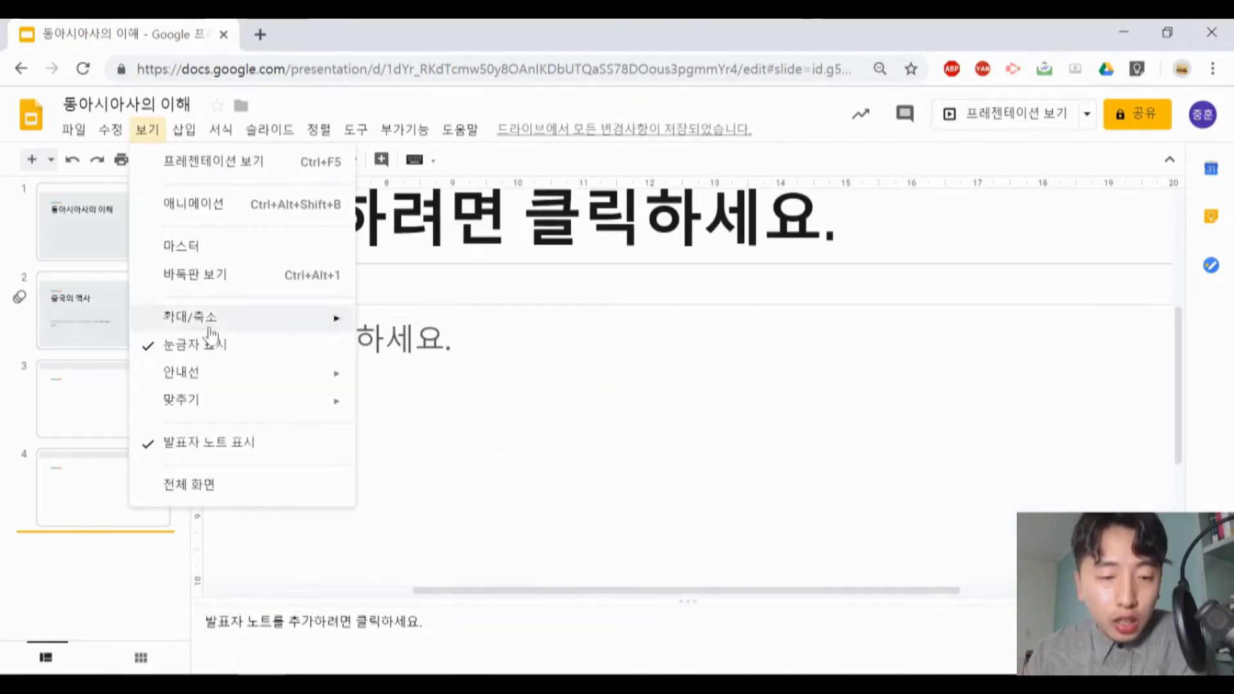
{"action": "mouse_move", "coordinate": [225, 325]}
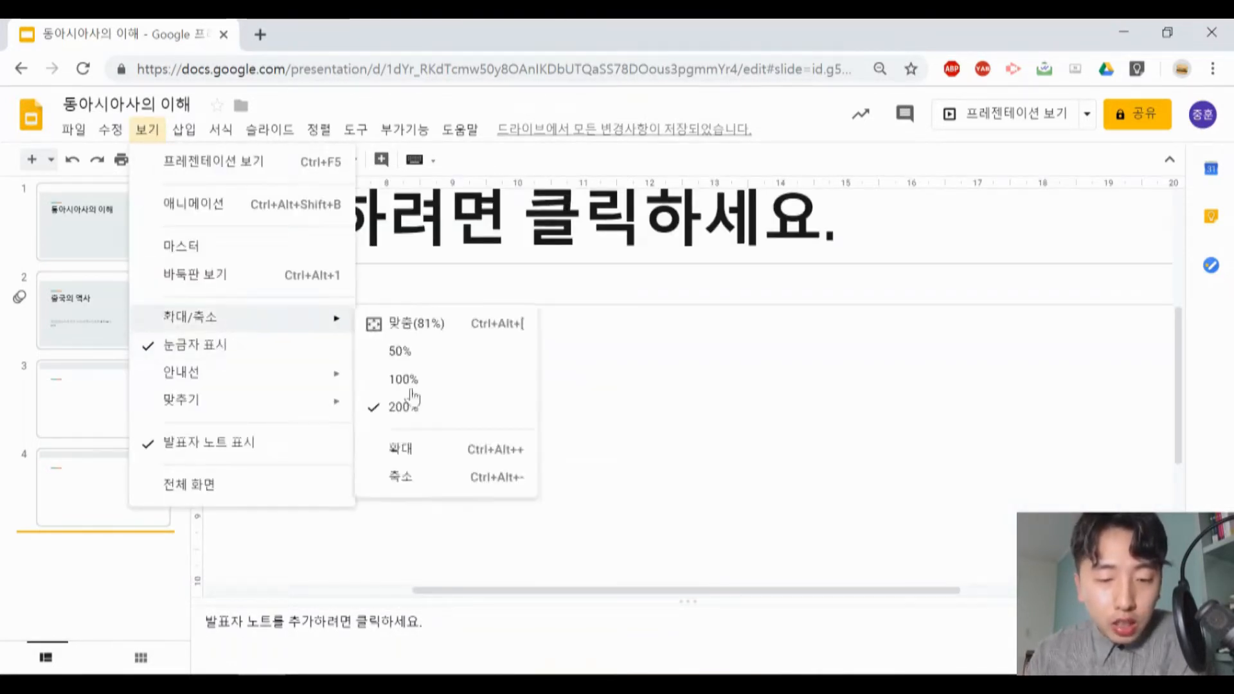
{"action": "left_click", "coordinate": [421, 331]}
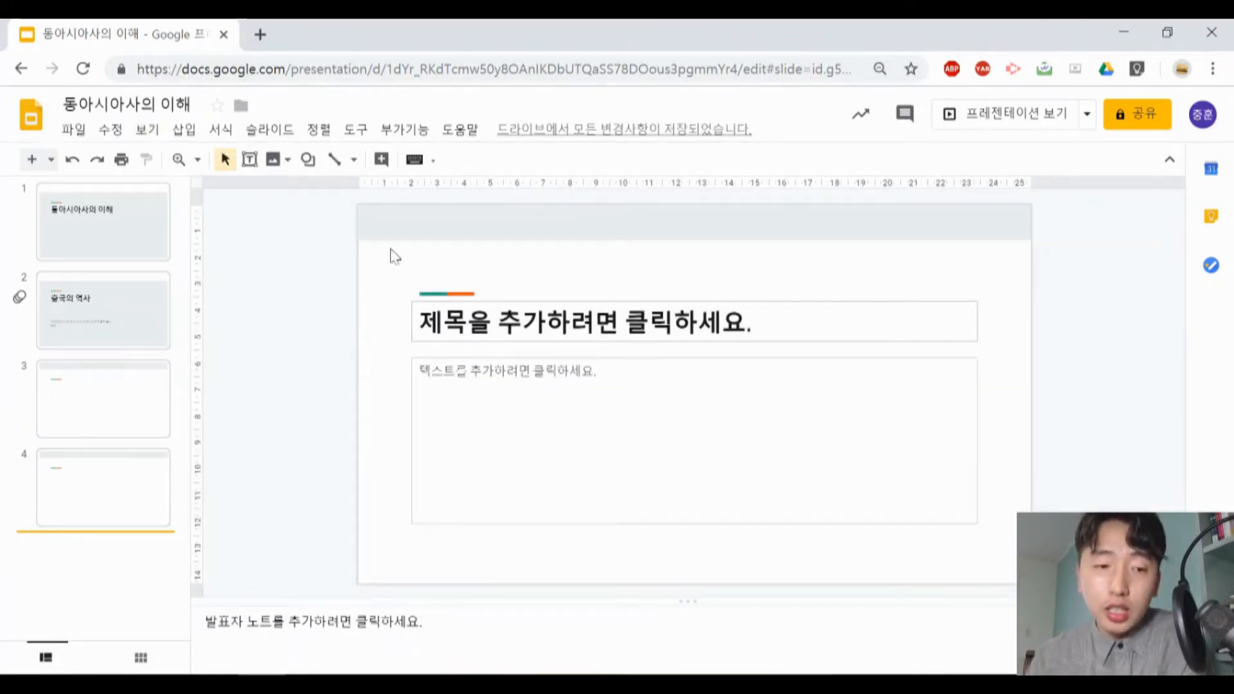
- Hide the rulers around the slide and show them again
{"action": "left_click", "coordinate": [148, 129]}
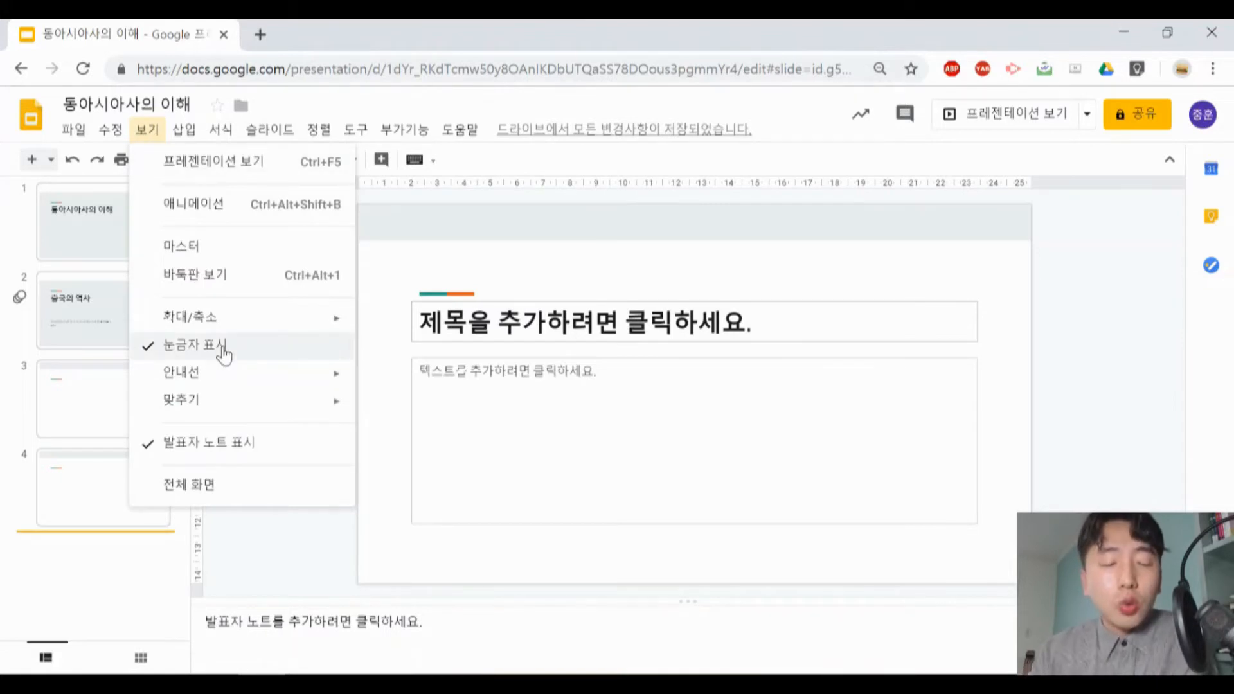
{"action": "left_click", "coordinate": [222, 350]}
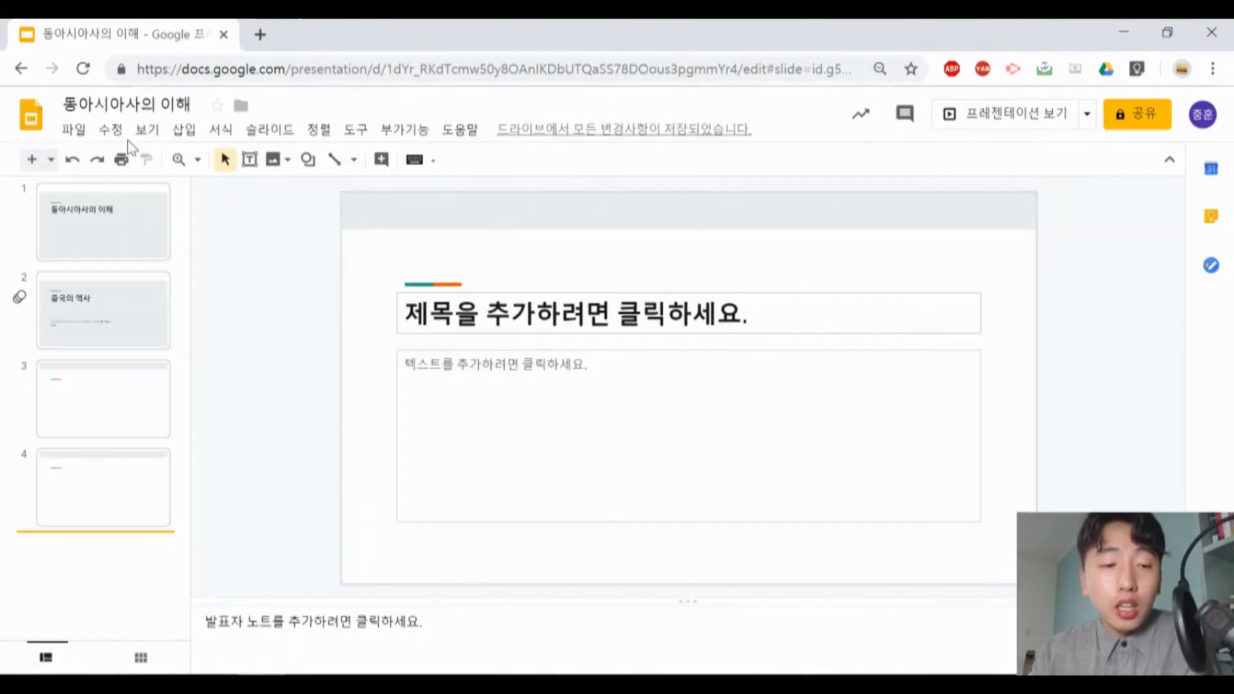
{"action": "left_click", "coordinate": [148, 129]}
{"action": "left_click", "coordinate": [221, 341]}
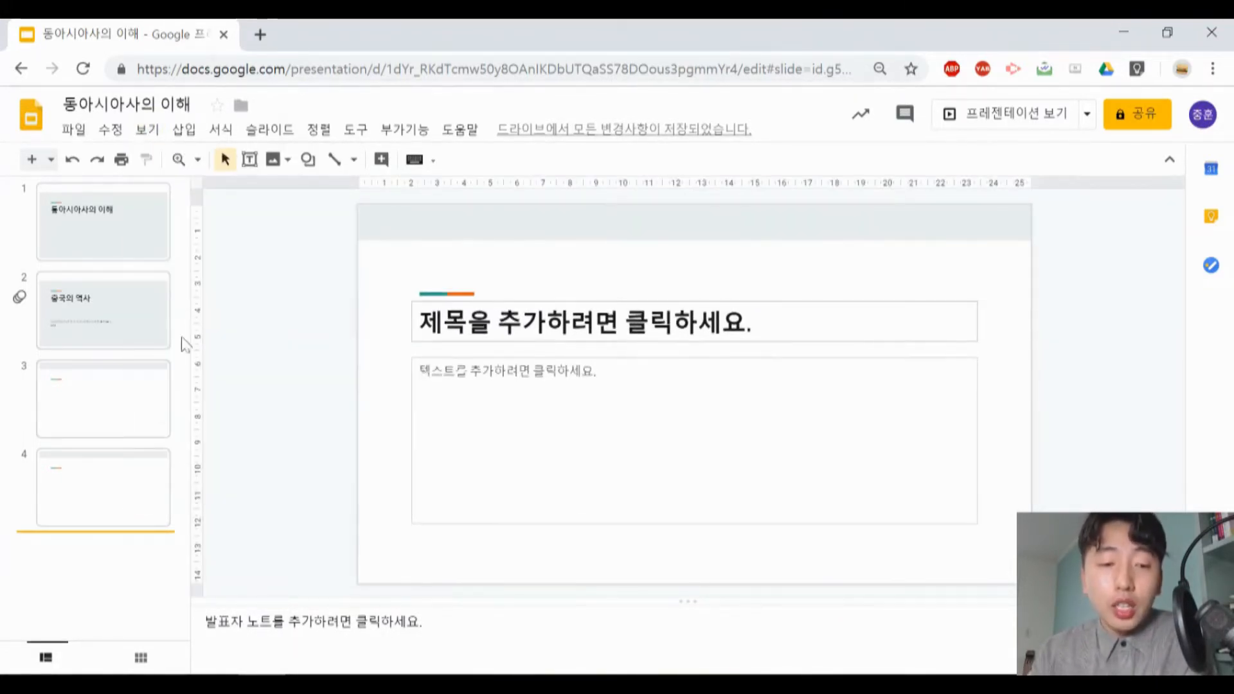
- Show the guides on slide 4 and move the vertical guide to about 5.5 cm from the slide's left edge
{"action": "left_click", "coordinate": [147, 130]}
{"action": "mouse_move", "coordinate": [187, 384]}
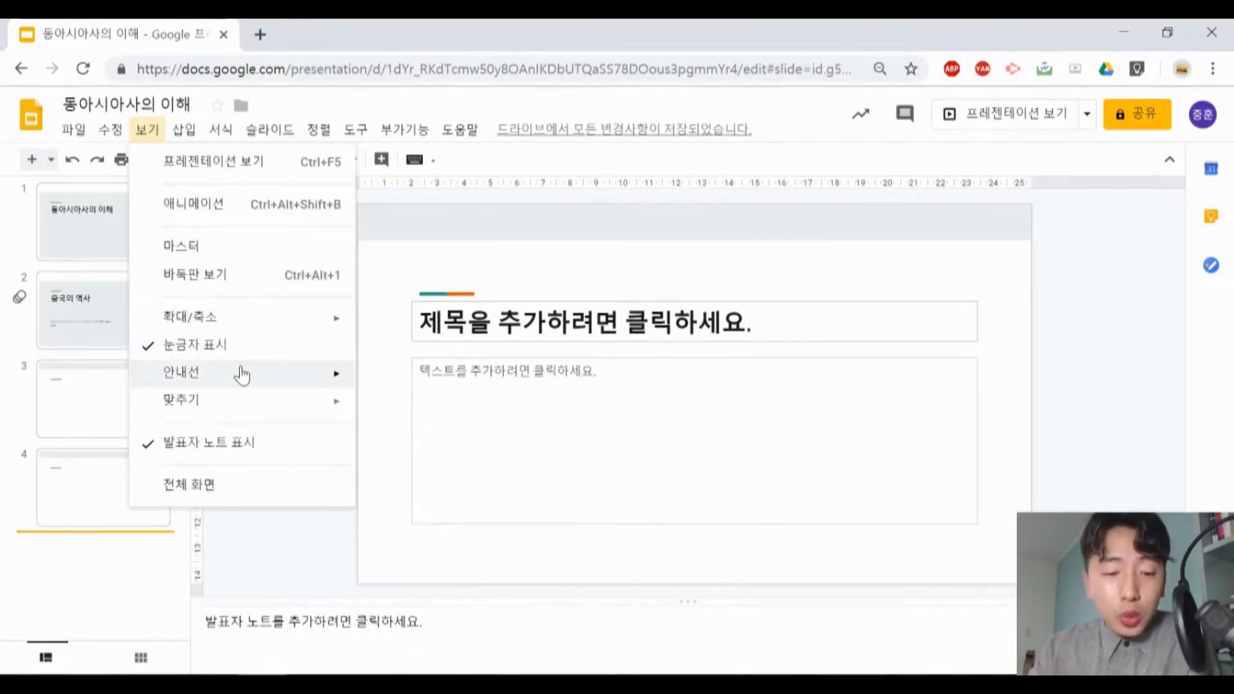
{"action": "mouse_move", "coordinate": [242, 374]}
{"action": "left_click", "coordinate": [436, 384]}
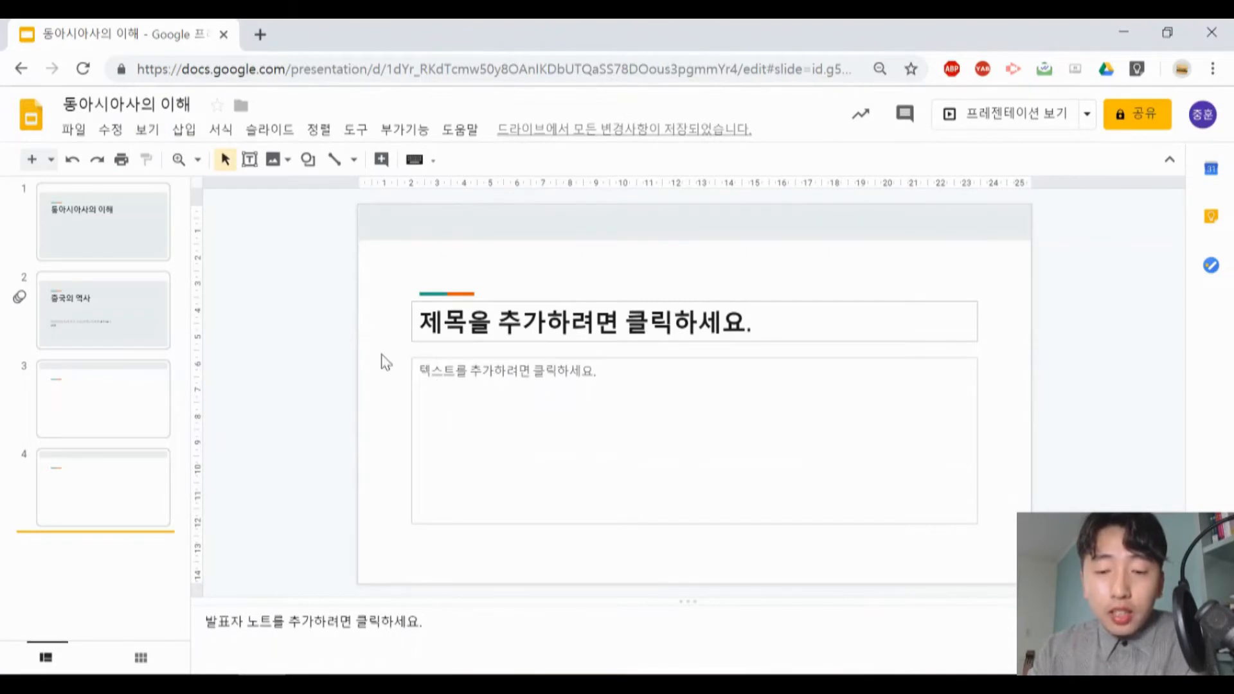
{"action": "left_click", "coordinate": [148, 129]}
{"action": "mouse_move", "coordinate": [262, 384]}
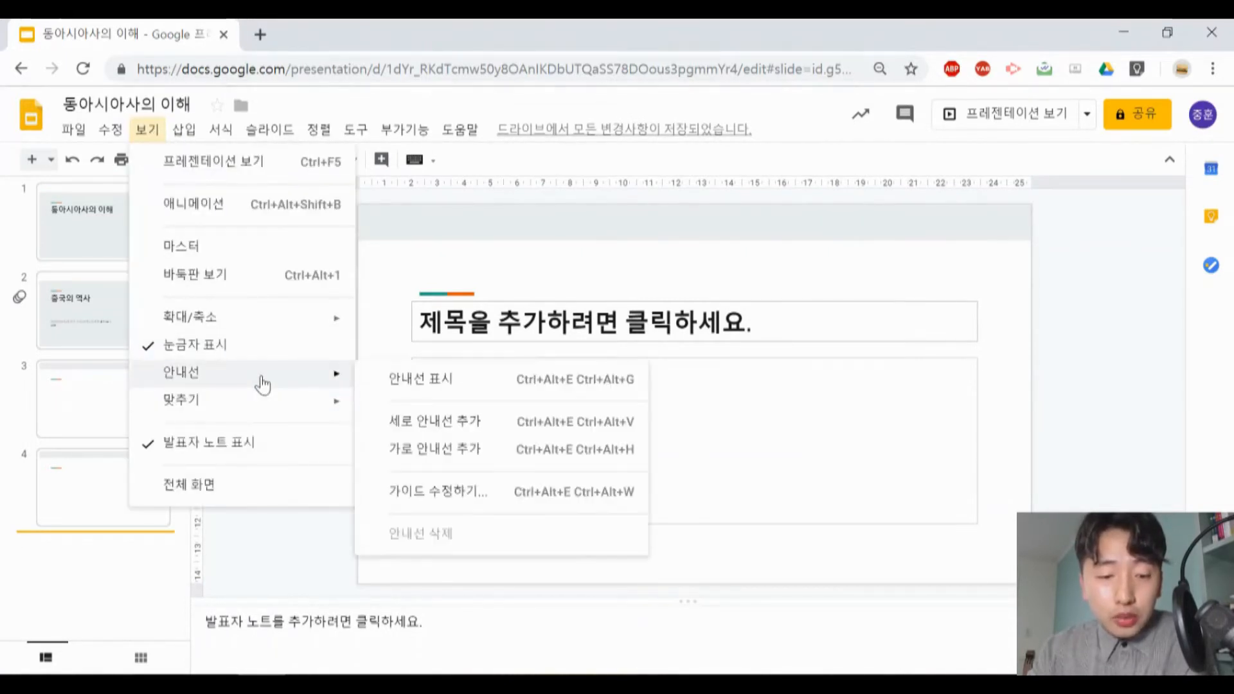
{"action": "left_click", "coordinate": [423, 378]}
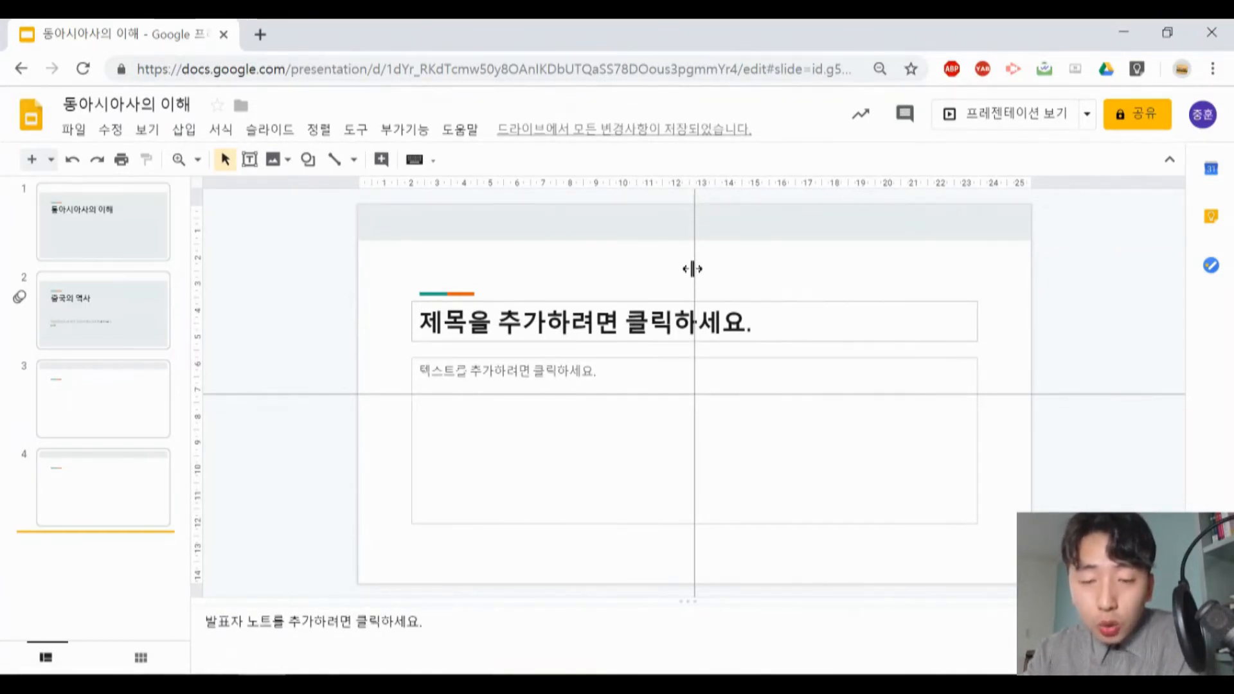
{"action": "left_click_drag", "start_coordinate": [692, 269], "coordinate": [504, 257]}
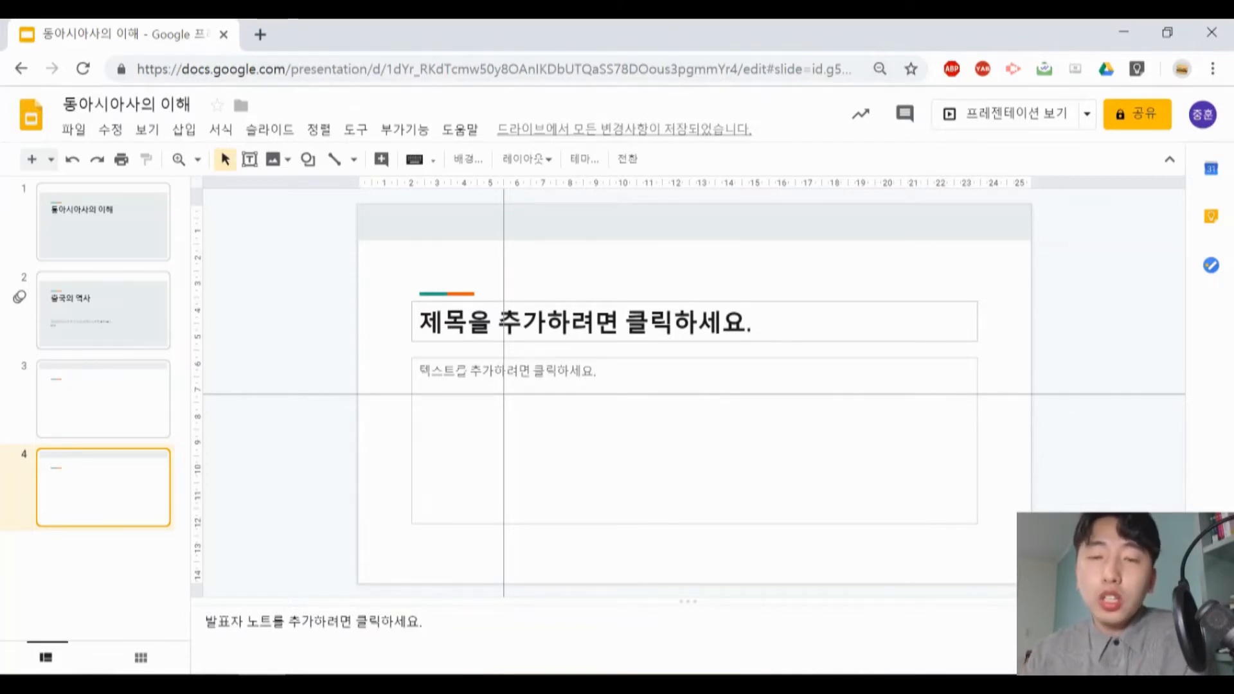
- Add a second vertical guide to the slide
{"action": "left_click", "coordinate": [145, 131]}
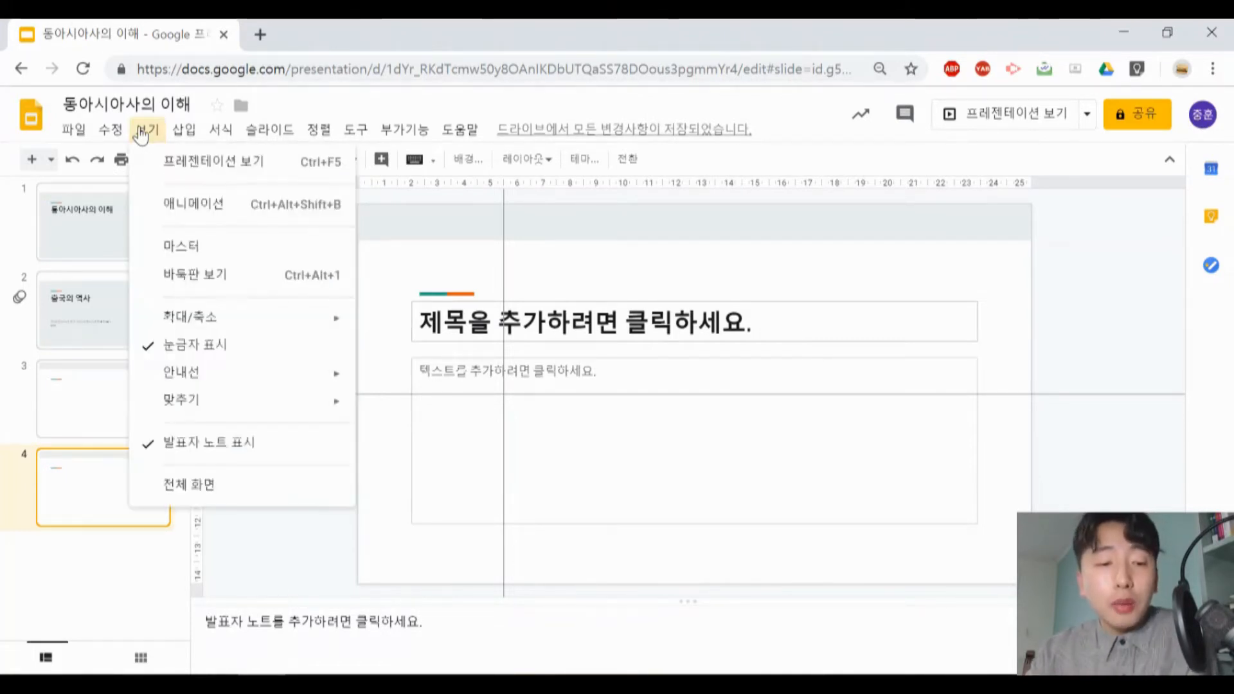
{"action": "mouse_move", "coordinate": [219, 374]}
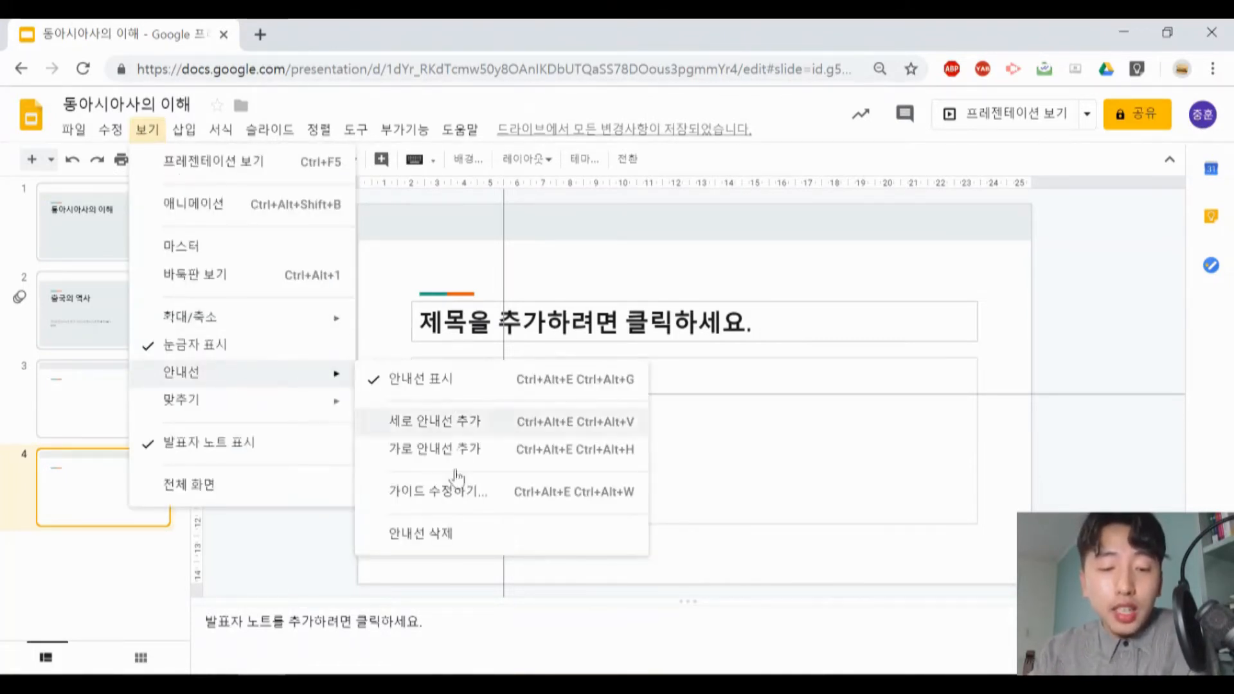
{"action": "left_click", "coordinate": [480, 421]}
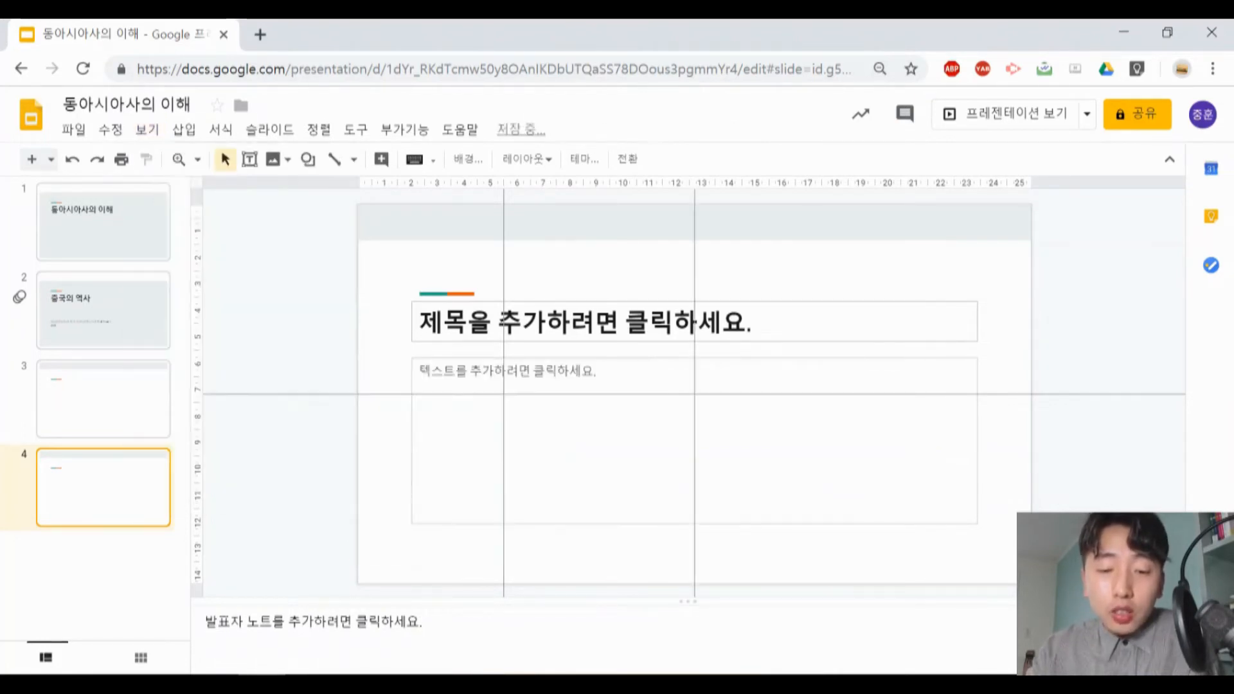
- Change the colour of the second vertical guide, at 12.7 cm, to yellow in the guide settings
{"action": "left_click", "coordinate": [147, 130]}
{"action": "mouse_move", "coordinate": [184, 129]}
{"action": "mouse_move", "coordinate": [144, 129]}
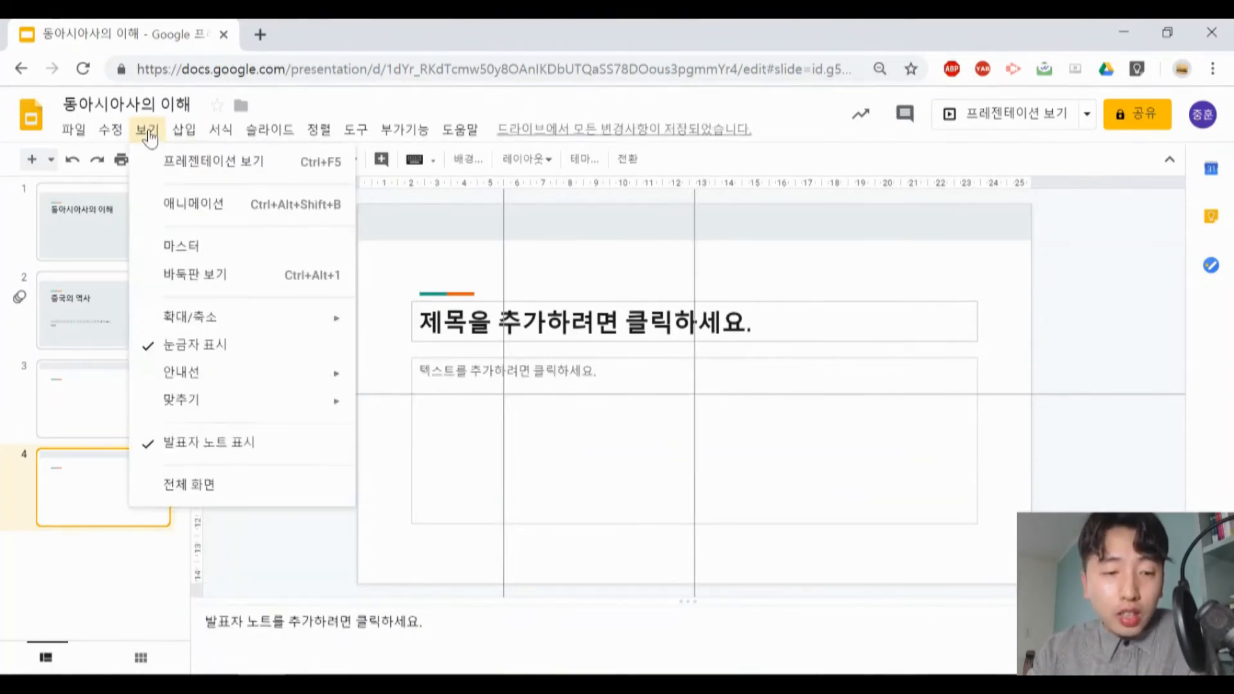
{"action": "mouse_move", "coordinate": [262, 372]}
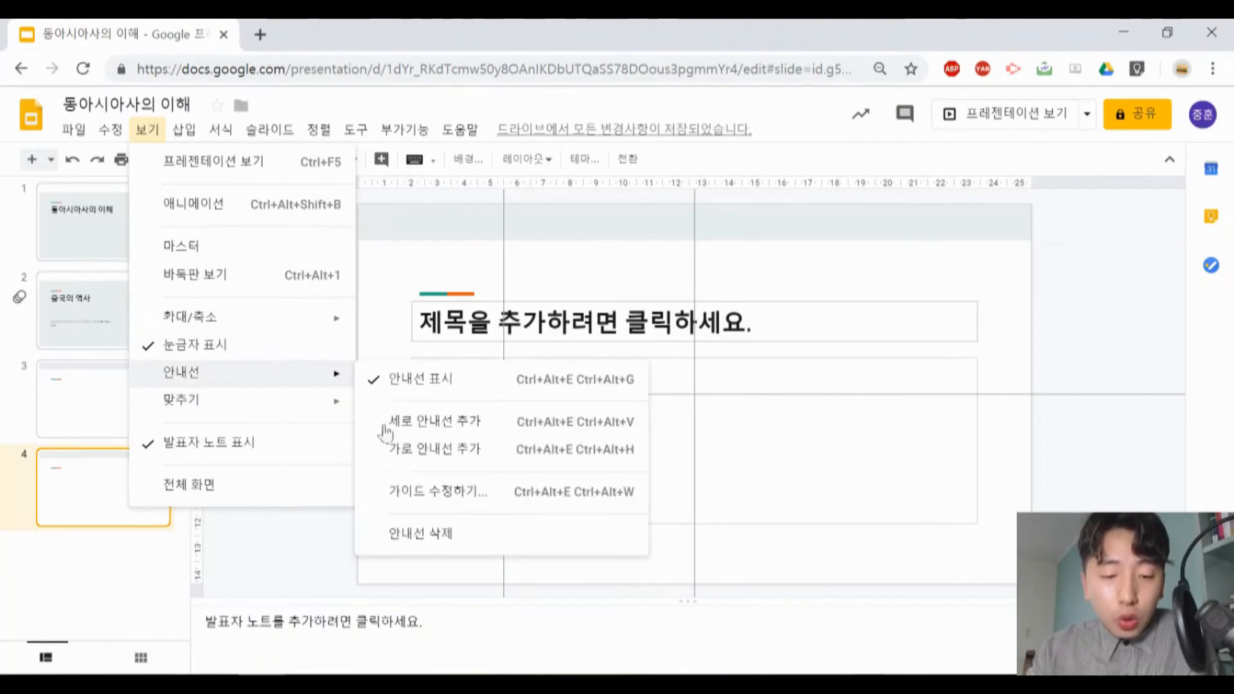
{"action": "left_click", "coordinate": [427, 493]}
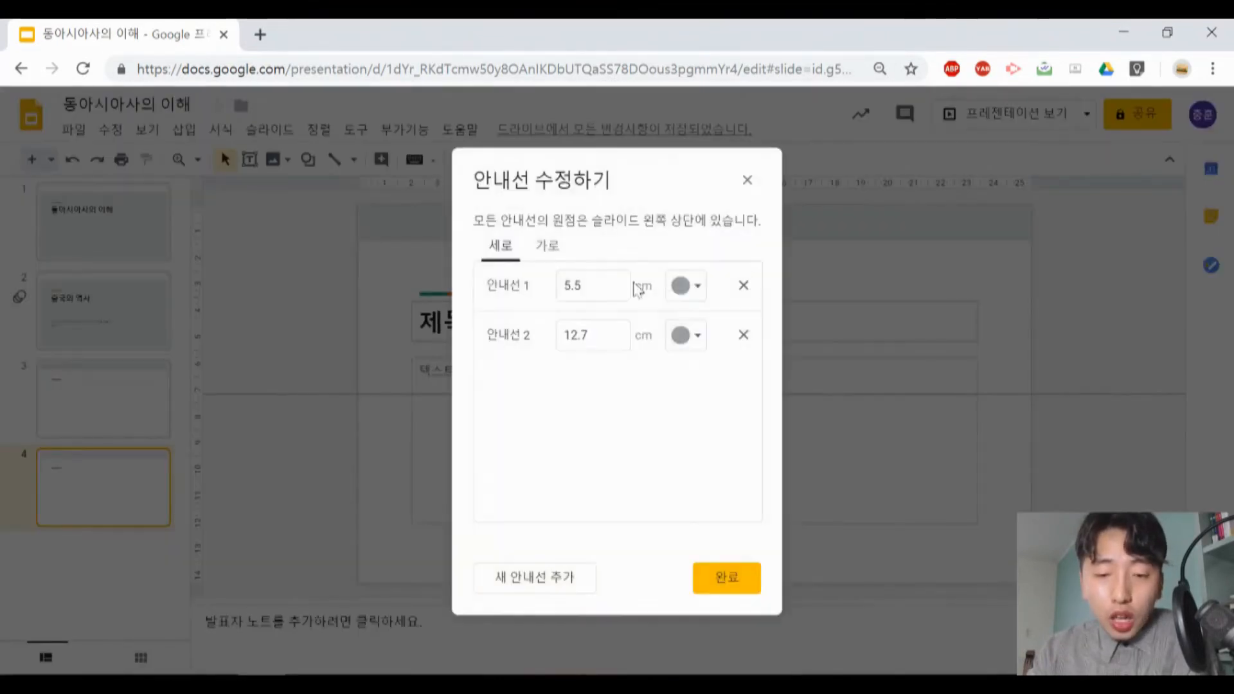
{"action": "left_click", "coordinate": [693, 335]}
{"action": "left_click", "coordinate": [733, 392]}
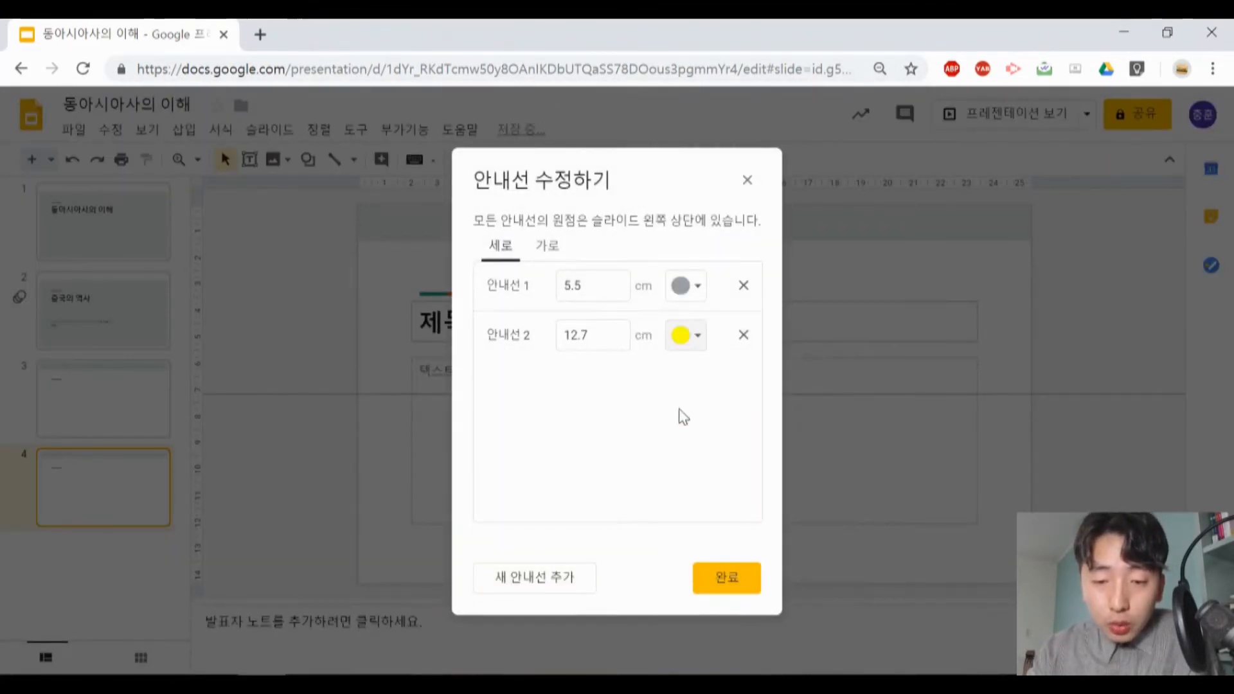
{"action": "left_click", "coordinate": [720, 578]}
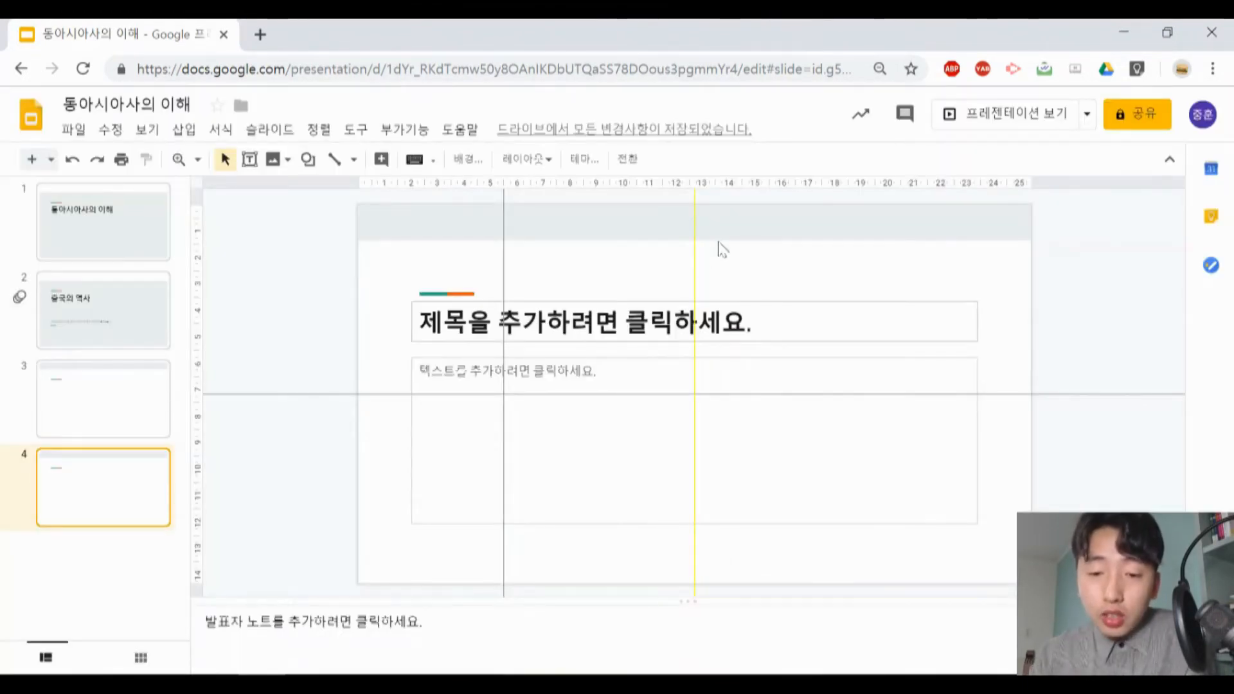
- Delete all the guides from the slide
{"action": "left_click", "coordinate": [147, 129]}
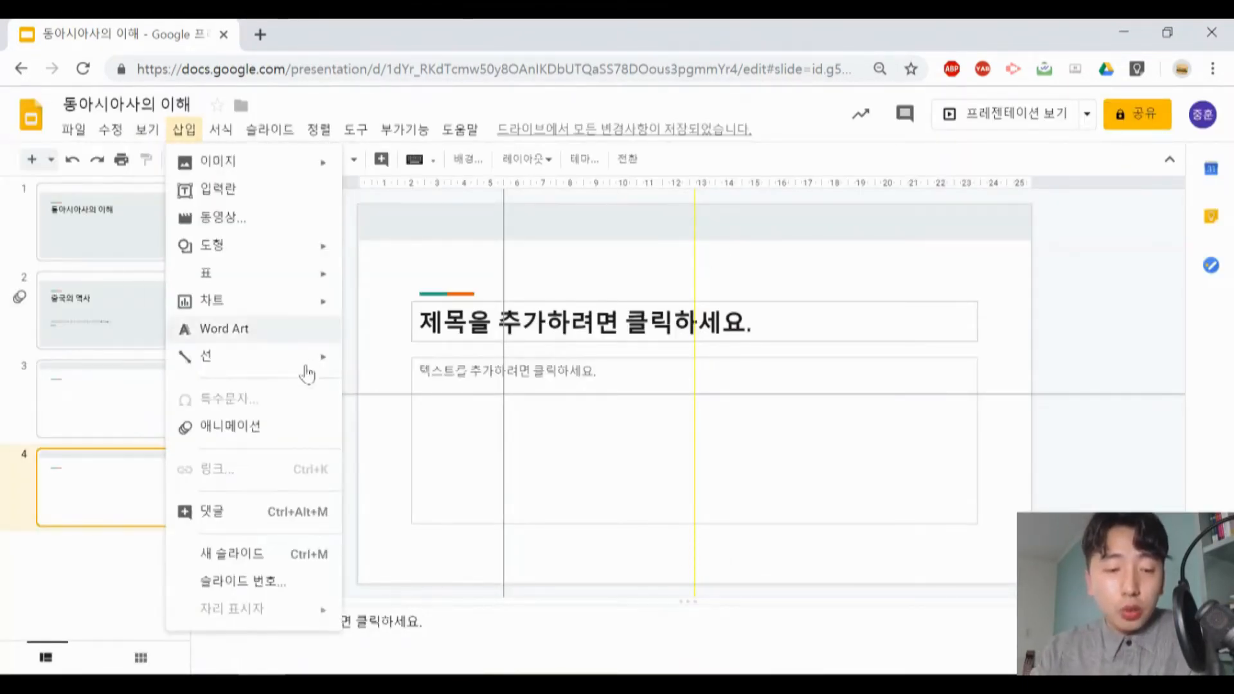
{"action": "mouse_move", "coordinate": [341, 373]}
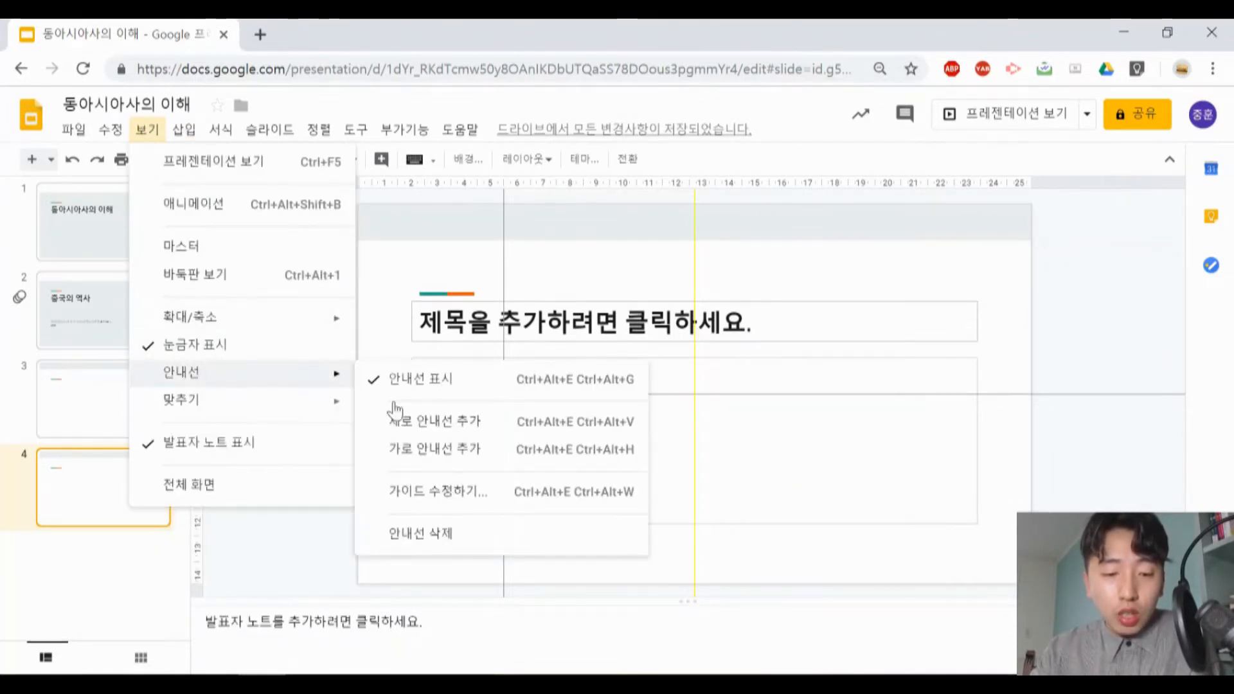
{"action": "left_click", "coordinate": [477, 533]}
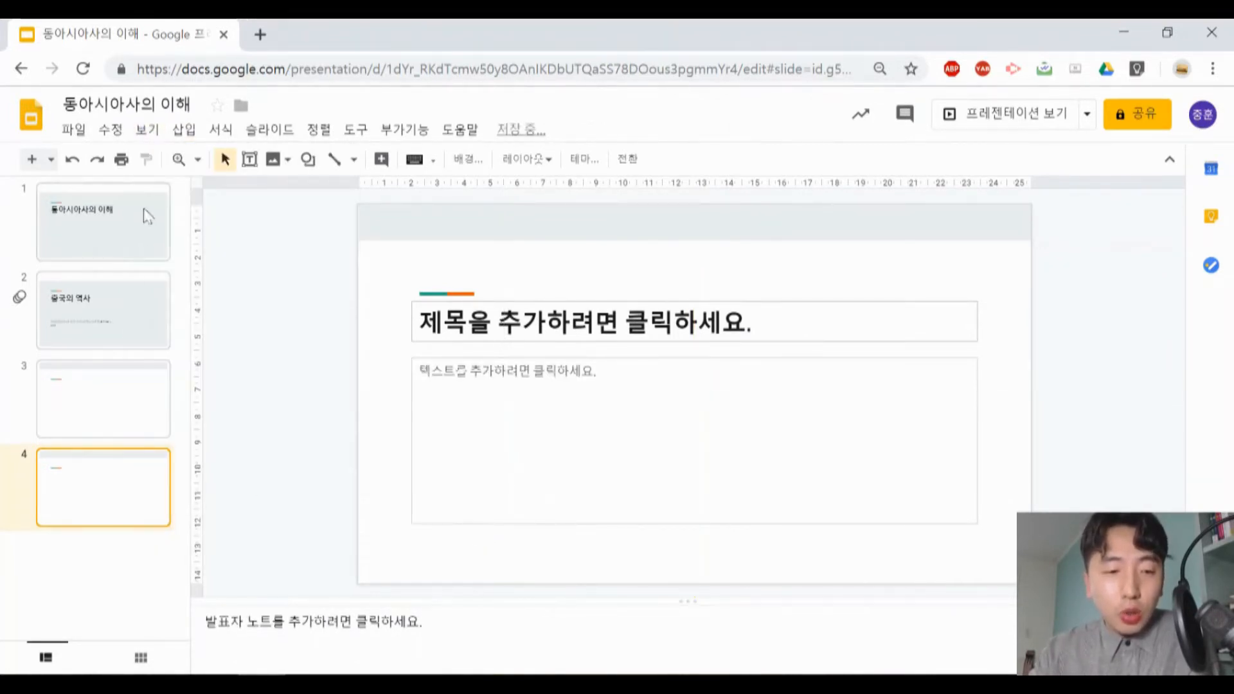
- Write 이번 발표에서는 in the speaker notes of slide 3
{"action": "left_click", "coordinate": [122, 408]}
{"action": "left_click", "coordinate": [147, 129]}
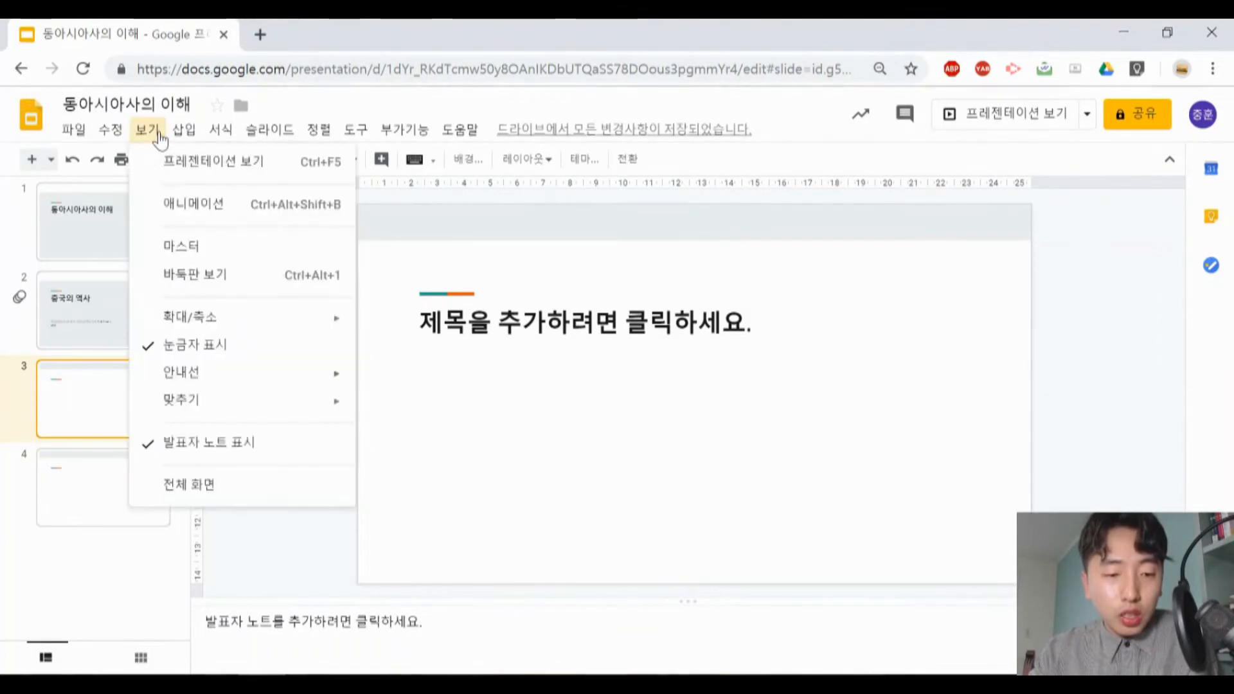
{"action": "mouse_move", "coordinate": [230, 402]}
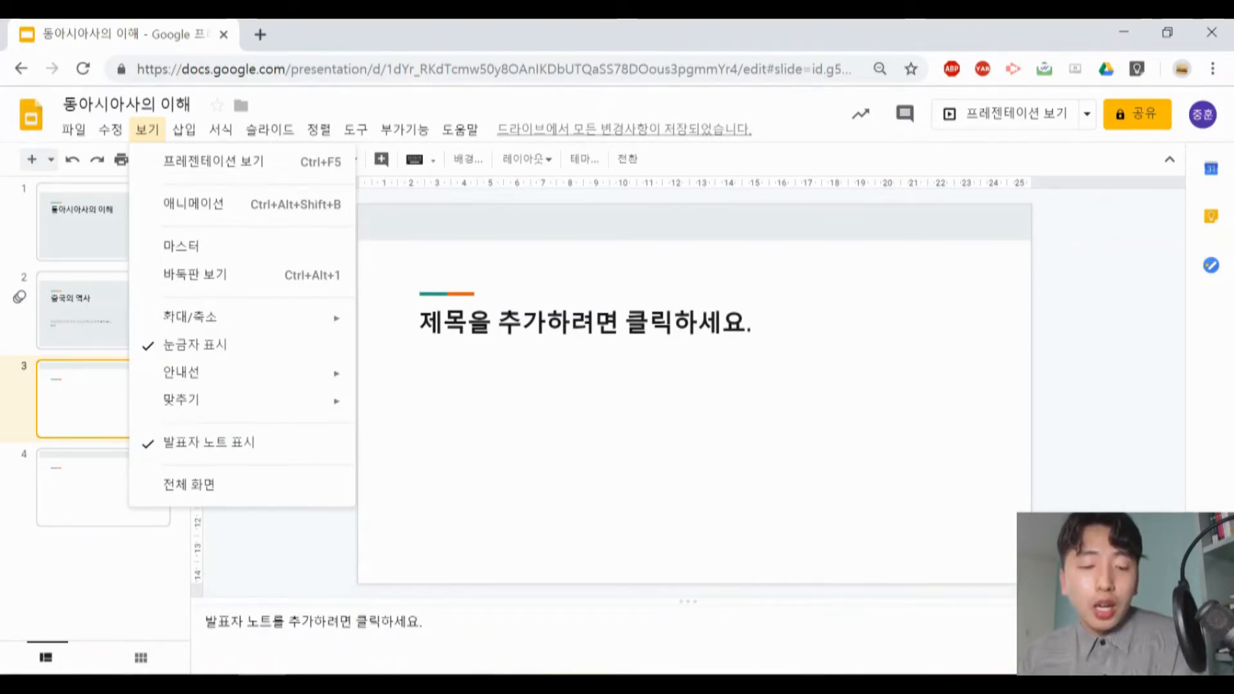
{"action": "left_click", "coordinate": [314, 622]}
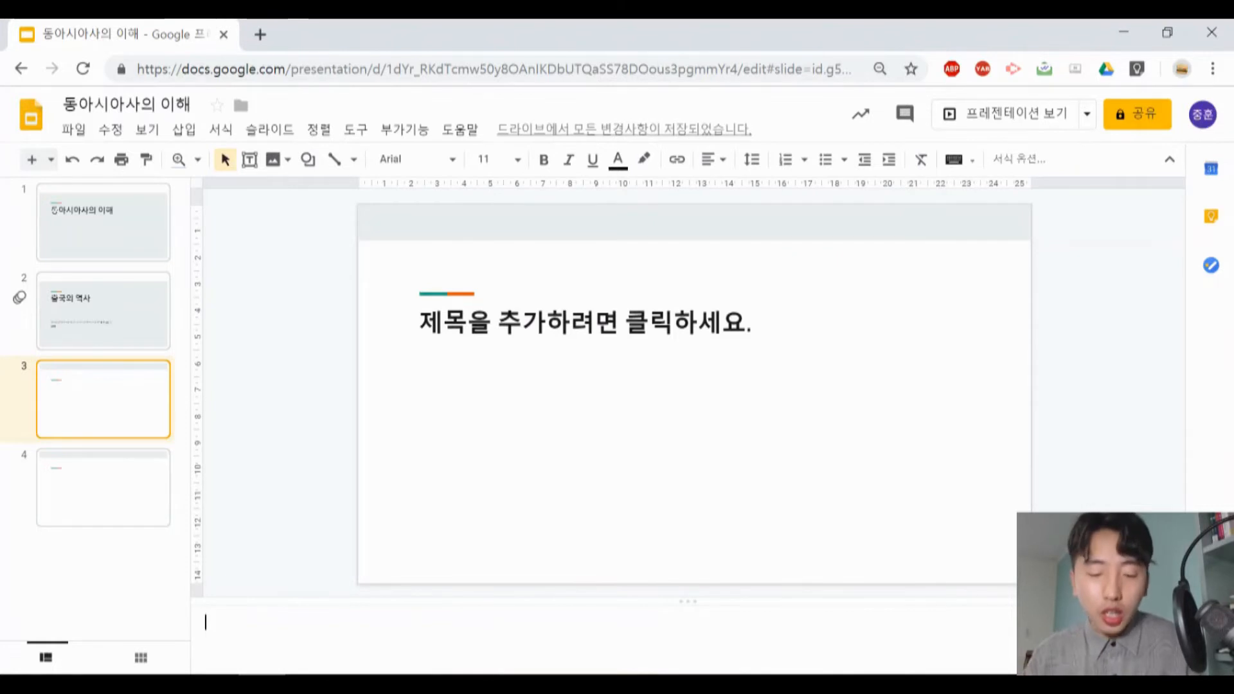
{"action": "type", "text": "이번"}
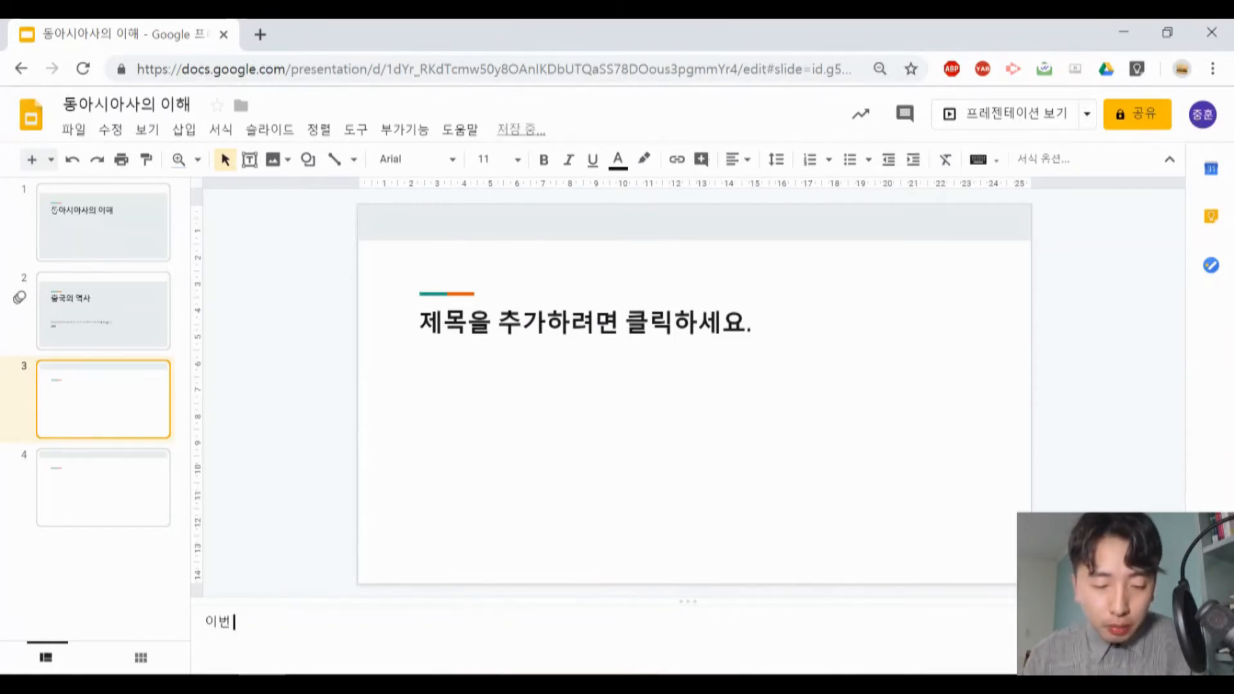
{"action": "type", "text": " 발표에서는"}
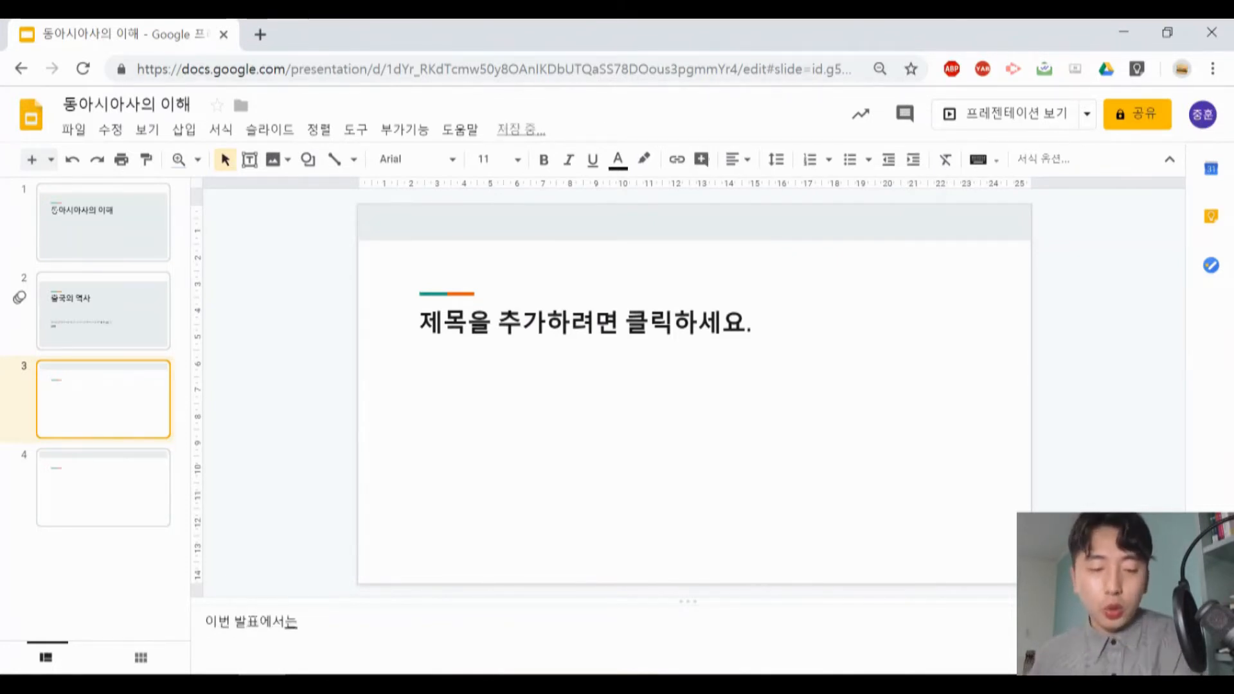
- Hide the speaker notes below slide 3 and show them again
{"action": "left_click", "coordinate": [147, 130]}
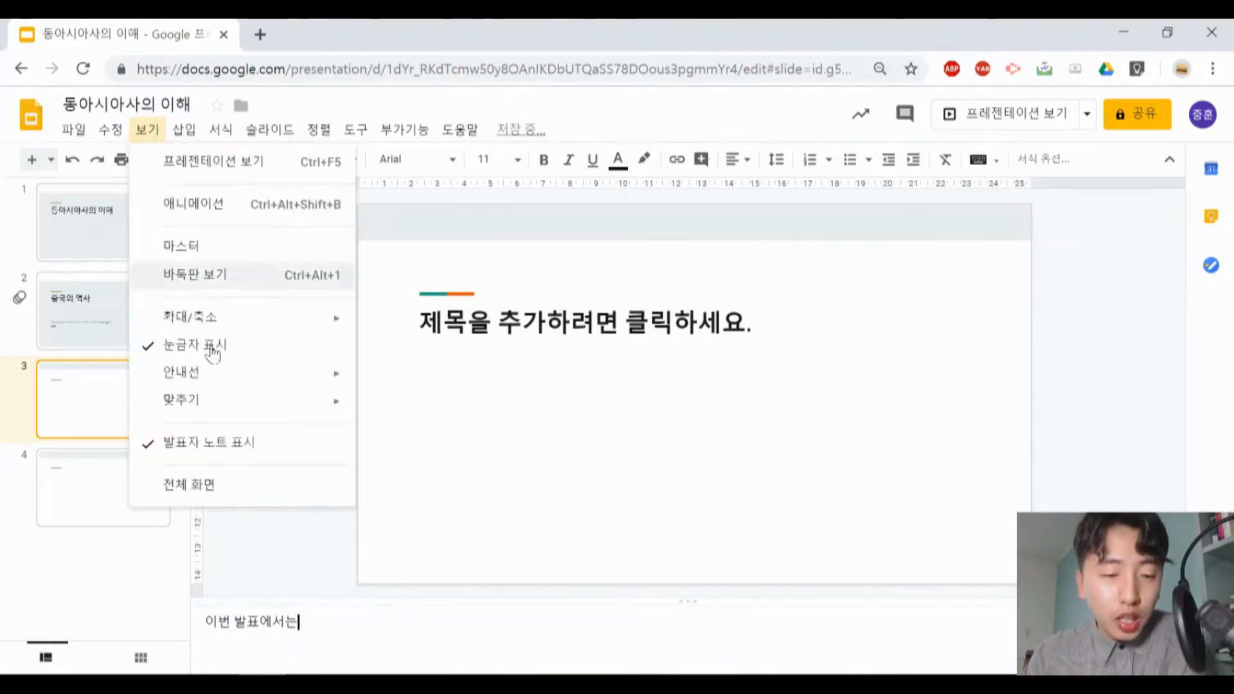
{"action": "left_click", "coordinate": [228, 450]}
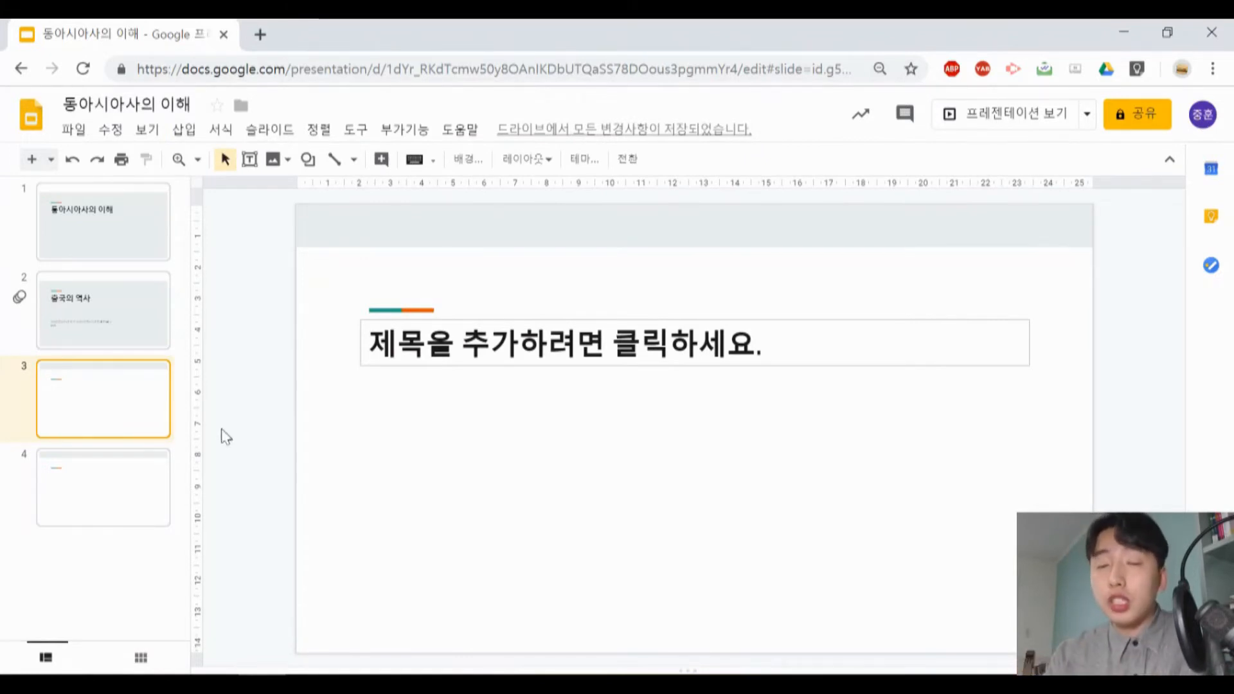
{"action": "left_click", "coordinate": [147, 129]}
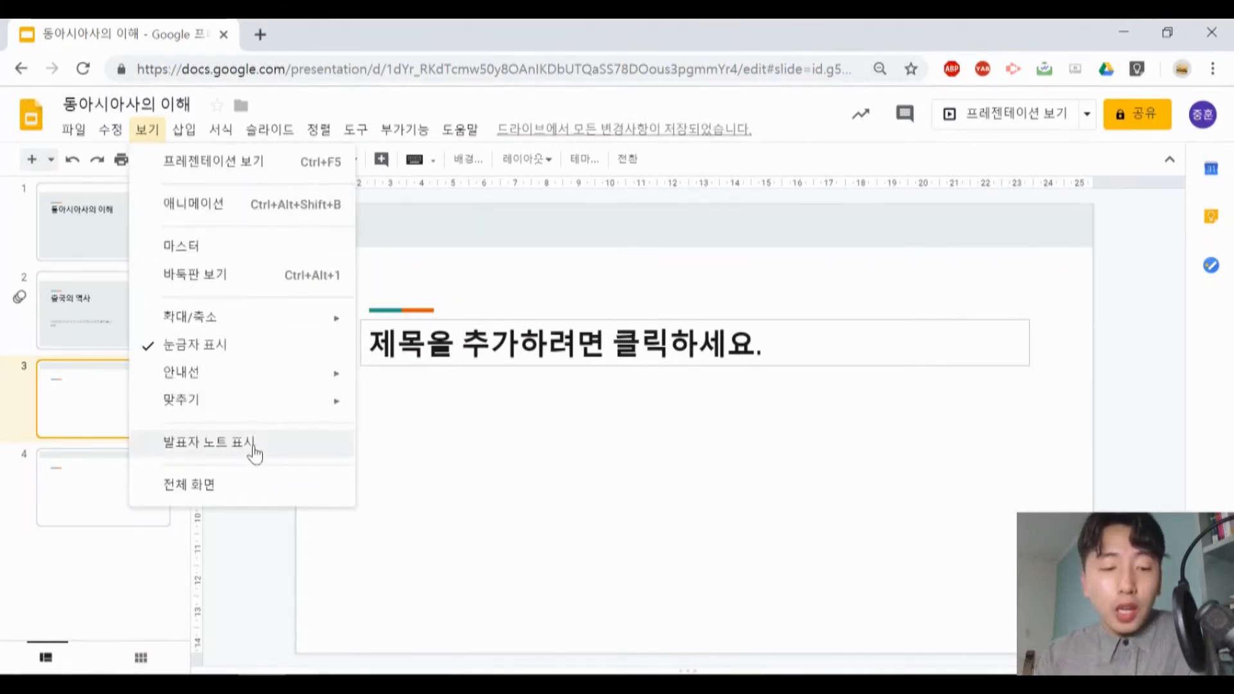
{"action": "left_click", "coordinate": [256, 450]}
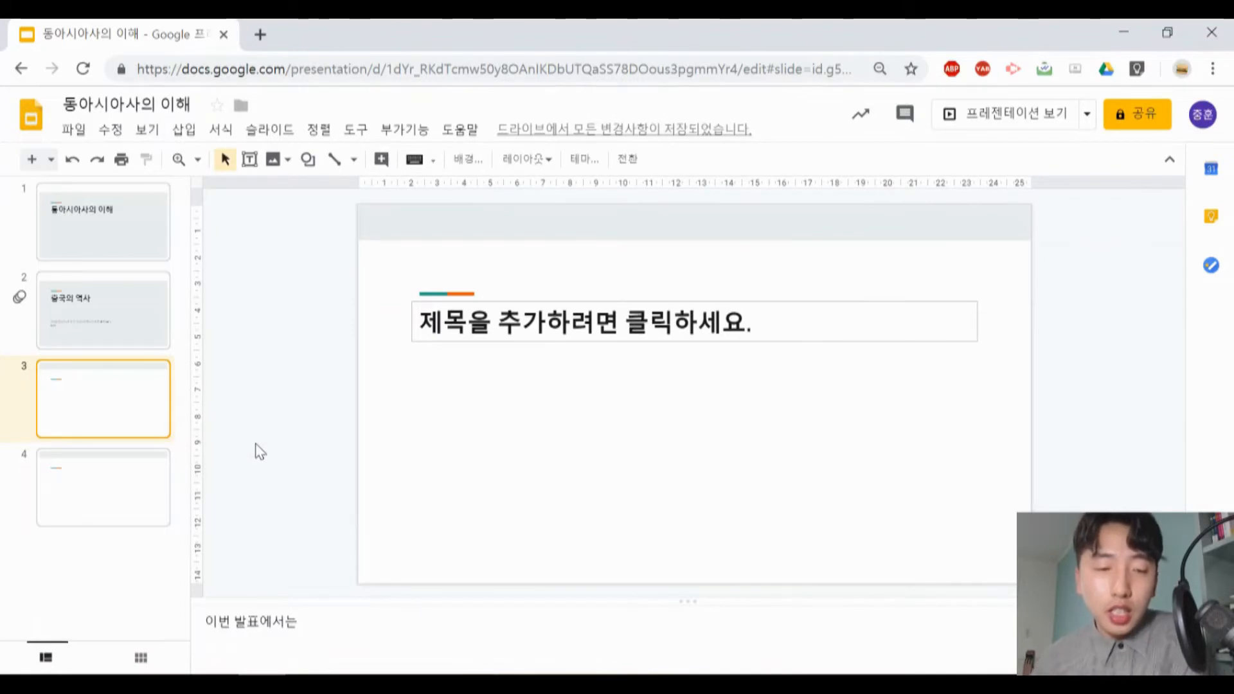
- Switch the editor to full screen and bring the hidden controls back
{"action": "left_click", "coordinate": [147, 132]}
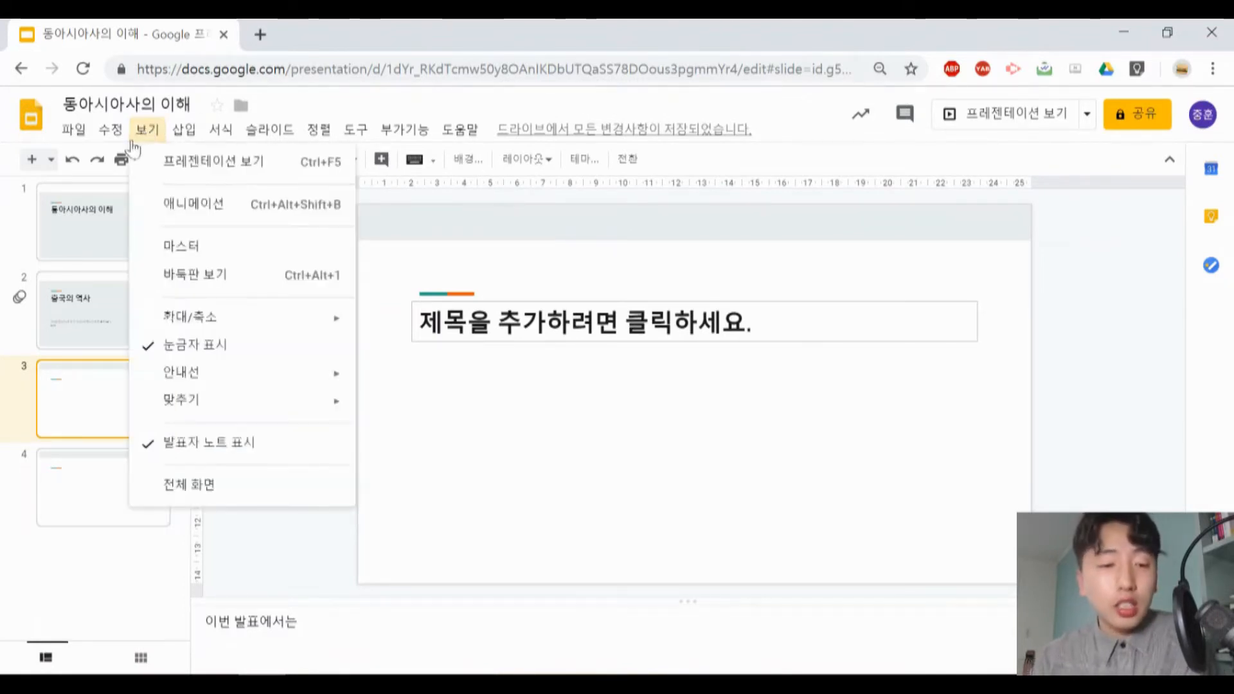
{"action": "left_click", "coordinate": [207, 483]}
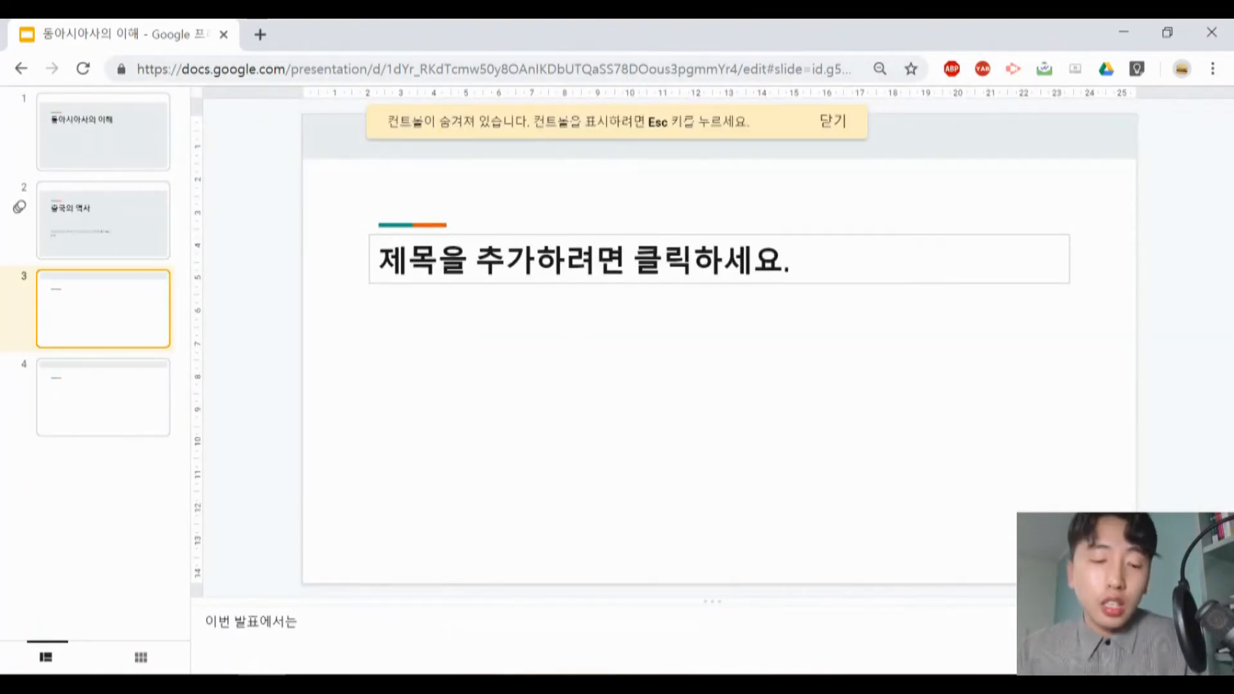
{"action": "key", "text": "Escape"}
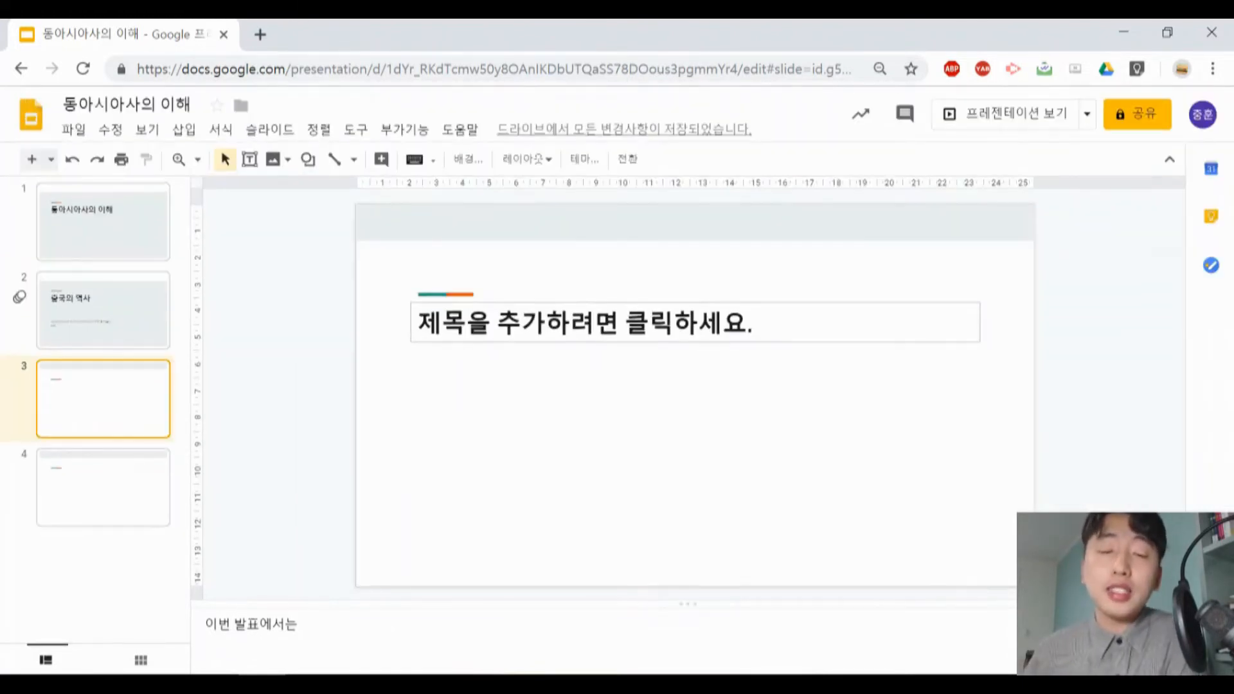
- Draw an empty text box about 9.5 cm wide and 5 cm high below the title on slide 3
{"action": "left_click", "coordinate": [147, 130]}
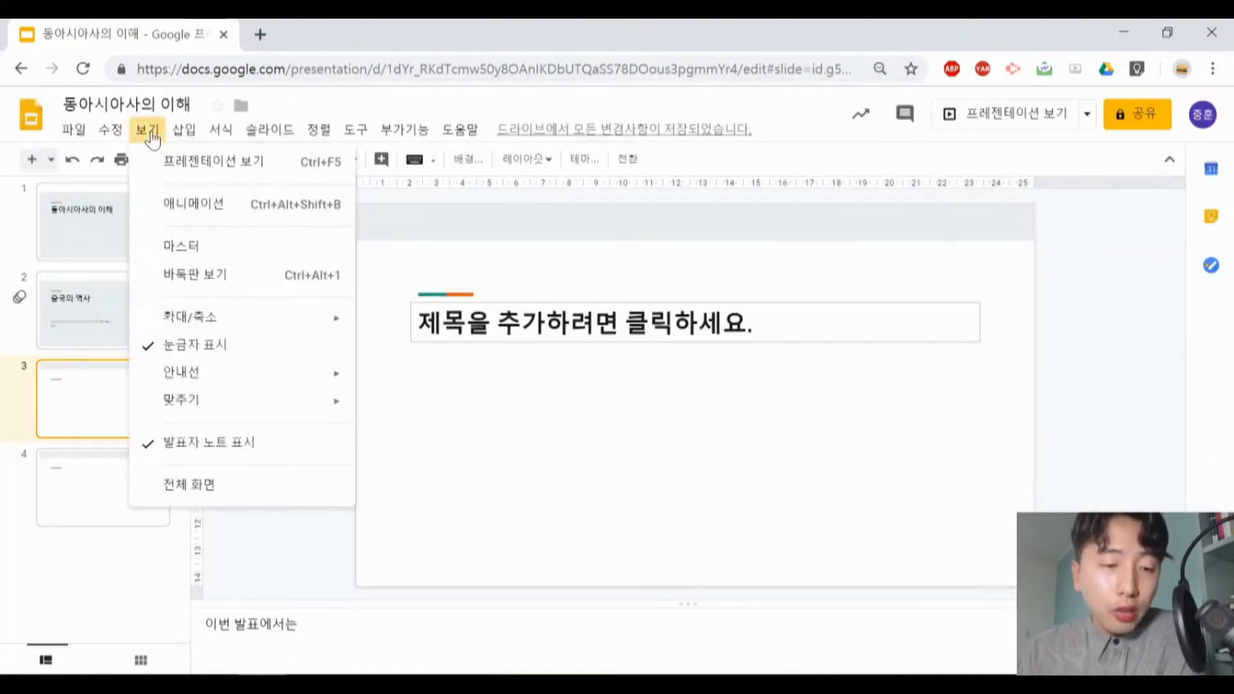
{"action": "left_click", "coordinate": [191, 135]}
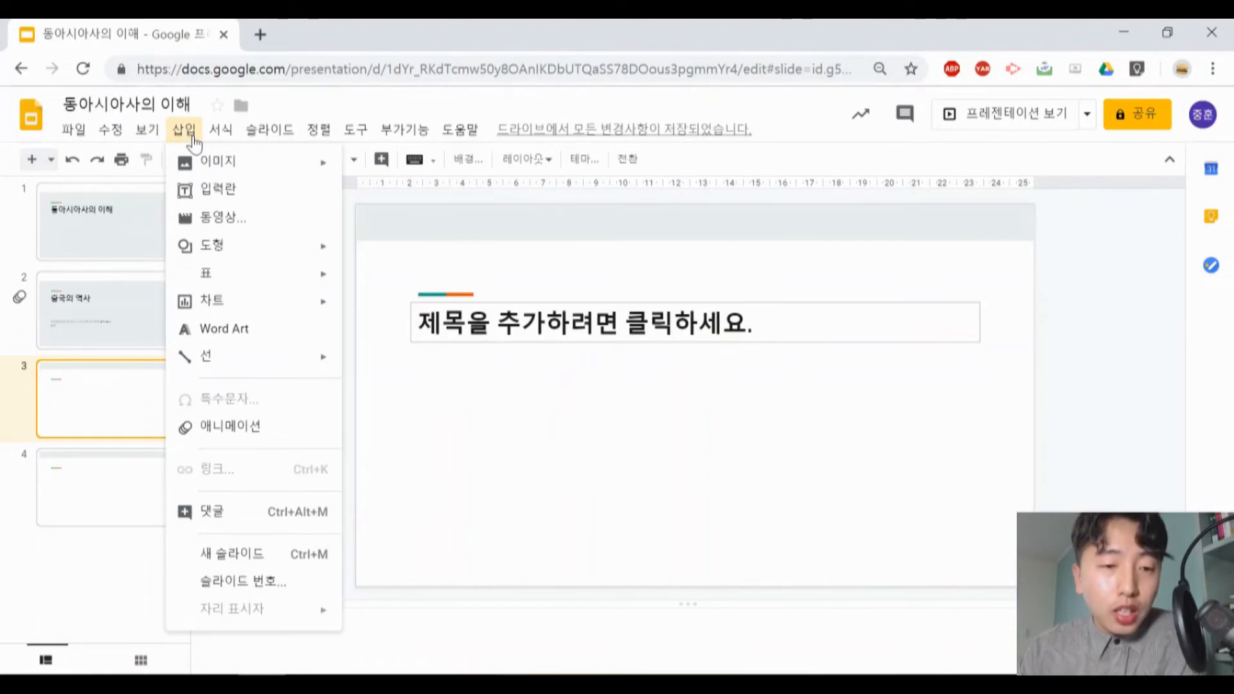
{"action": "mouse_move", "coordinate": [209, 166]}
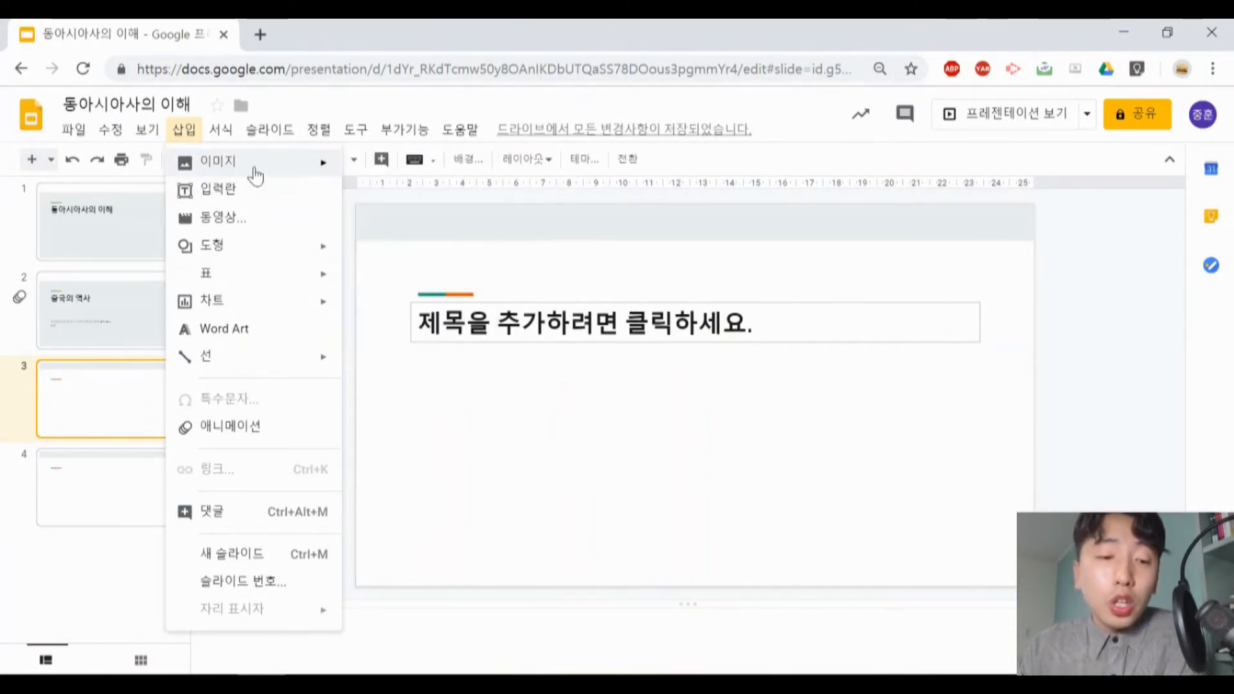
{"action": "mouse_move", "coordinate": [256, 159]}
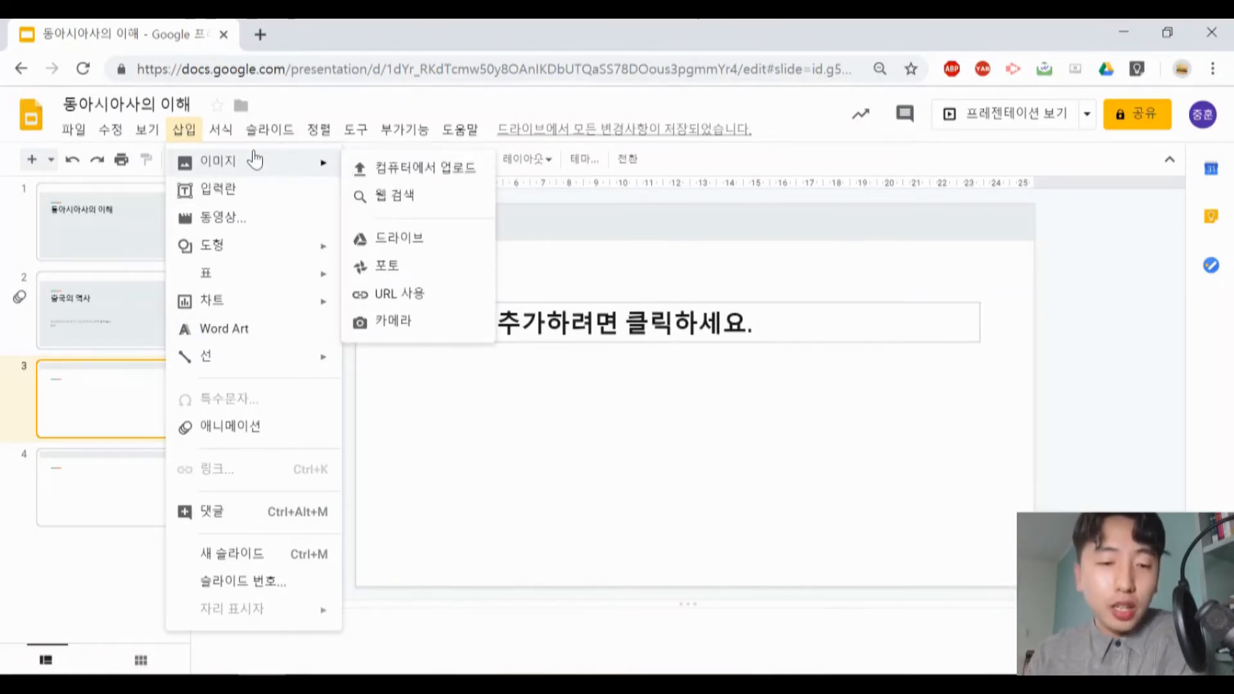
{"action": "left_click", "coordinate": [307, 196]}
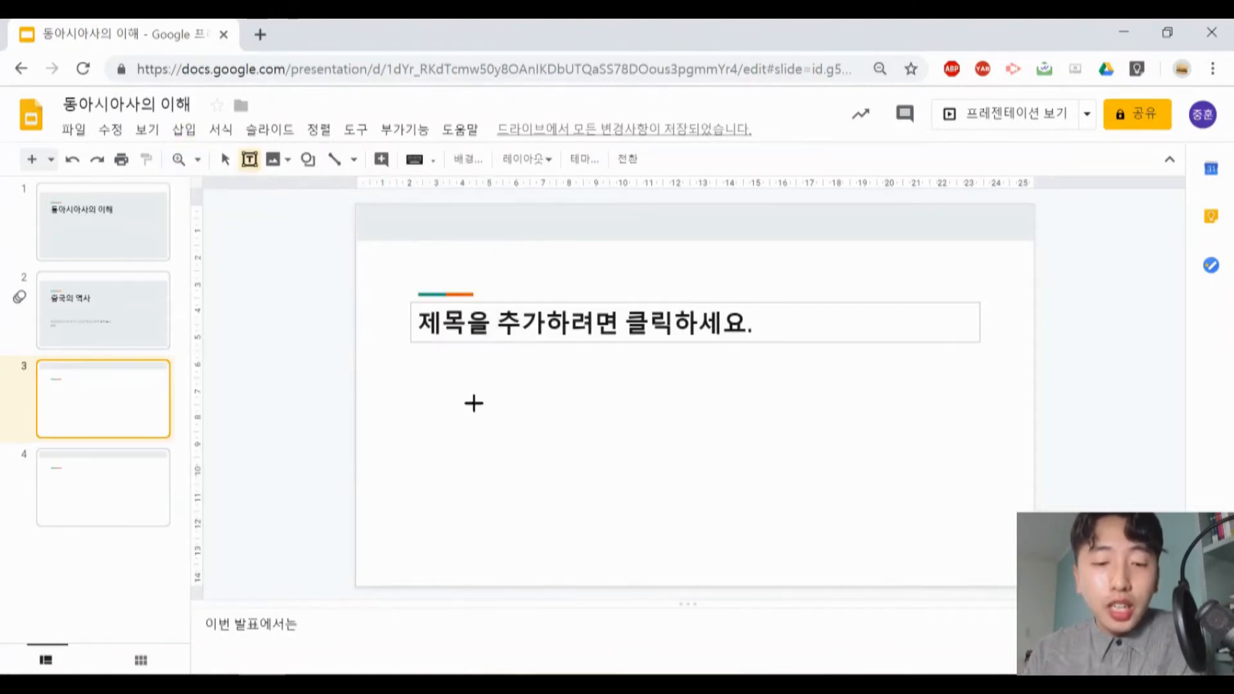
{"action": "left_click_drag", "start_coordinate": [443, 379], "coordinate": [695, 514]}
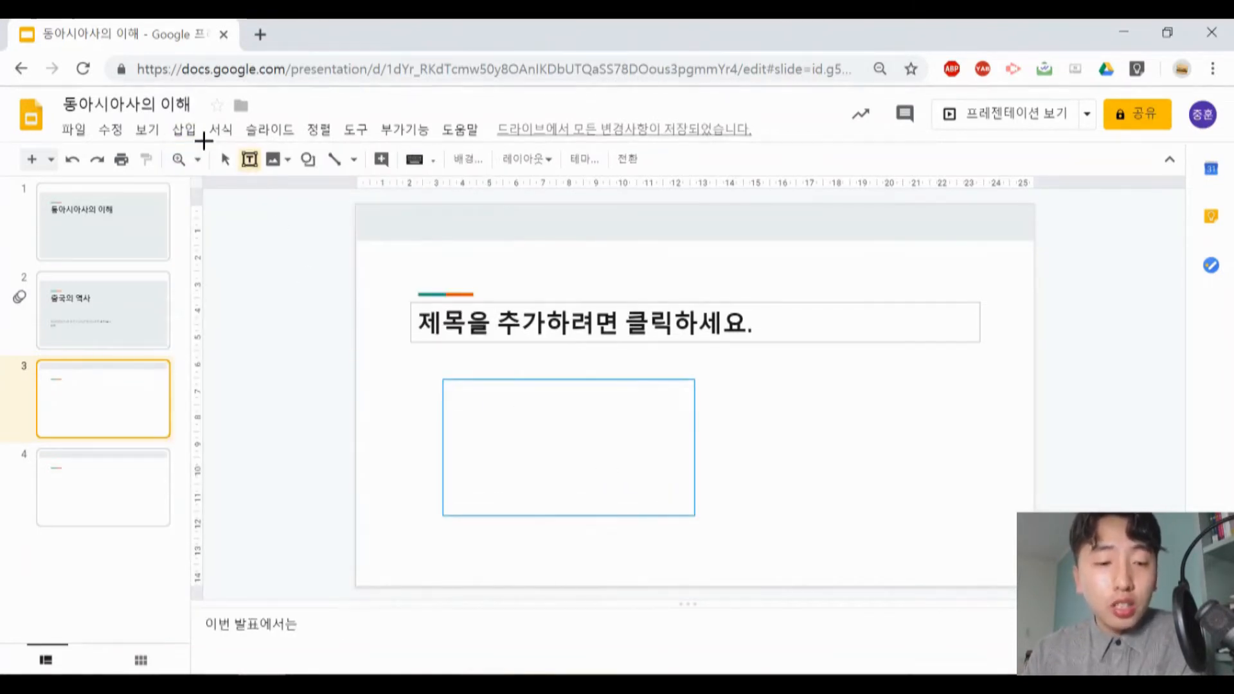
- View the YouTube search and URL options for inserting a video, and close them without inserting anything
{"action": "left_click", "coordinate": [184, 129]}
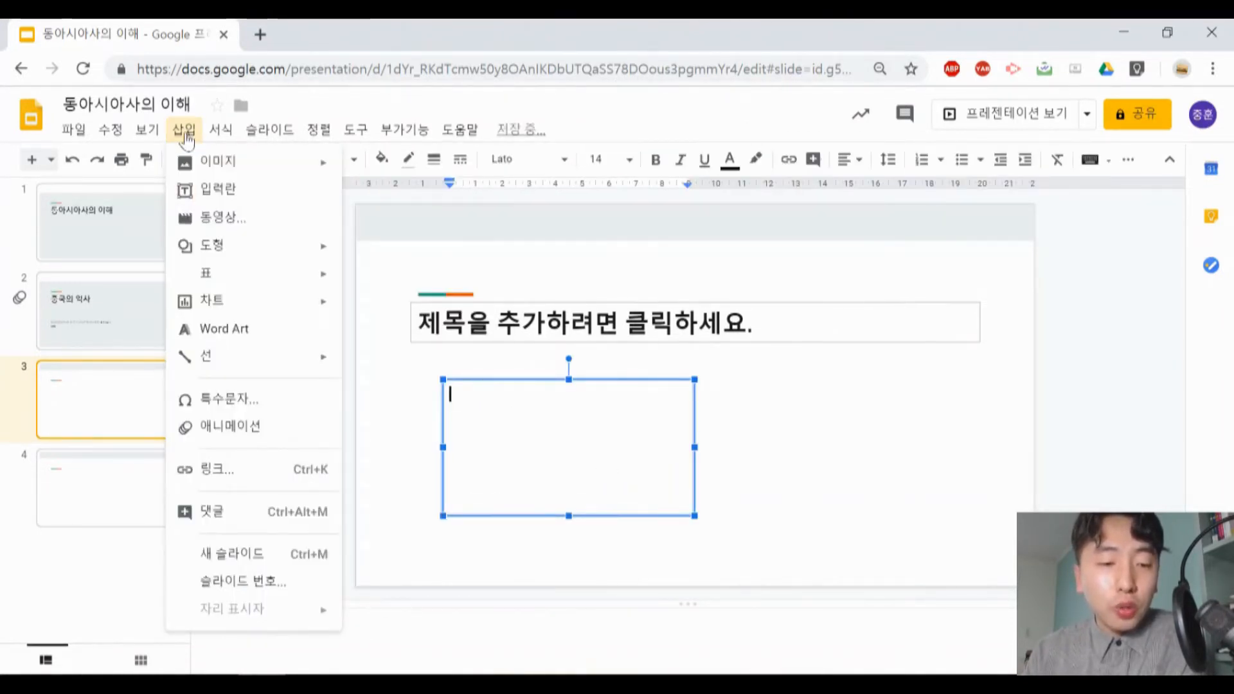
{"action": "left_click", "coordinate": [250, 230]}
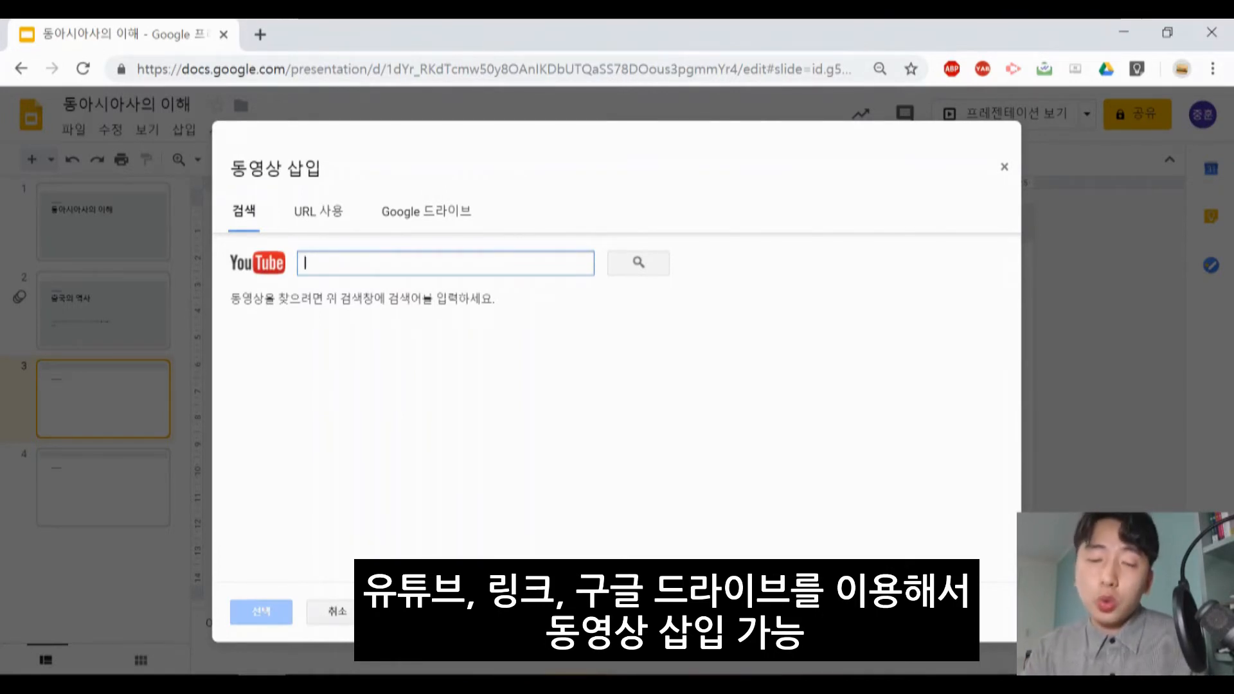
{"action": "left_click", "coordinate": [331, 213]}
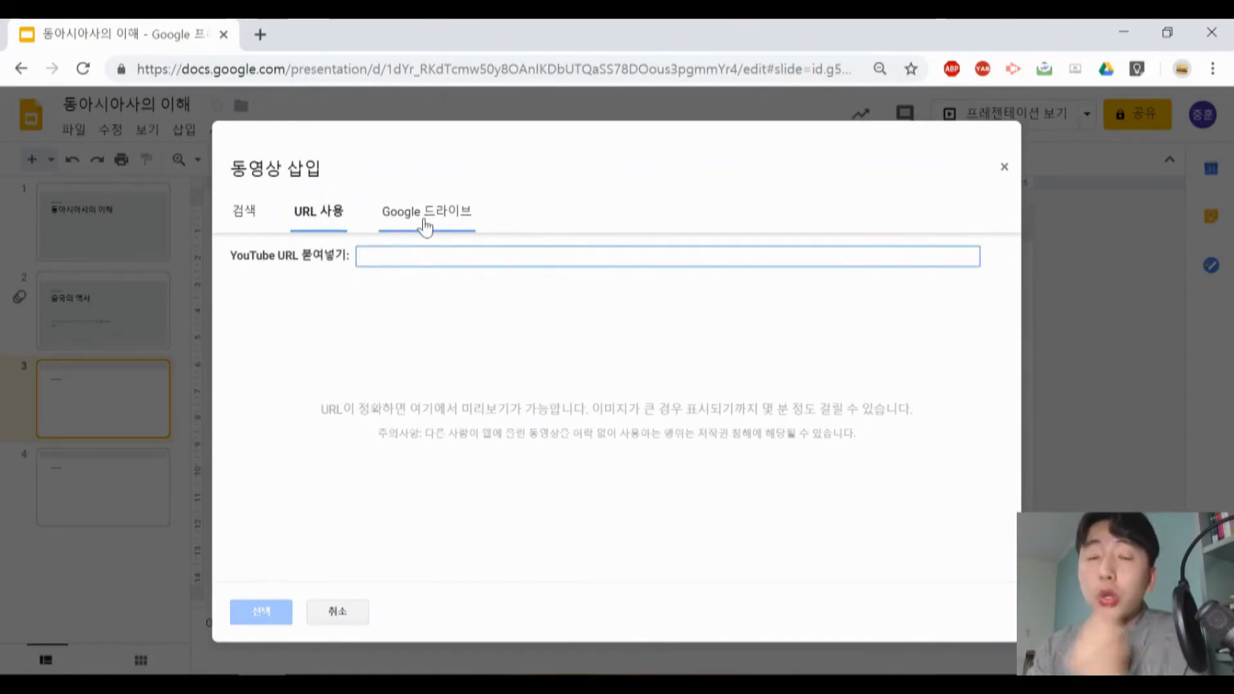
{"action": "left_click", "coordinate": [1004, 168]}
- Draw a rectangle about 9 cm wide and 5 cm high below the title on slide 3
{"action": "left_click", "coordinate": [185, 129]}
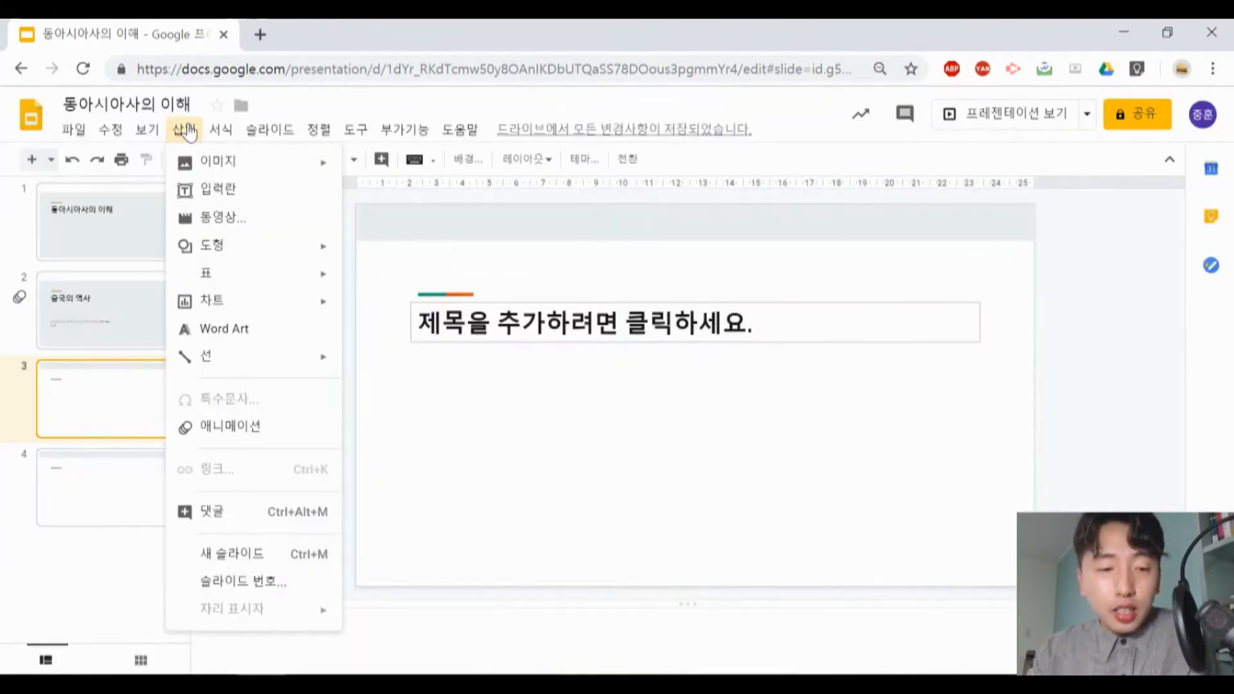
{"action": "mouse_move", "coordinate": [239, 252]}
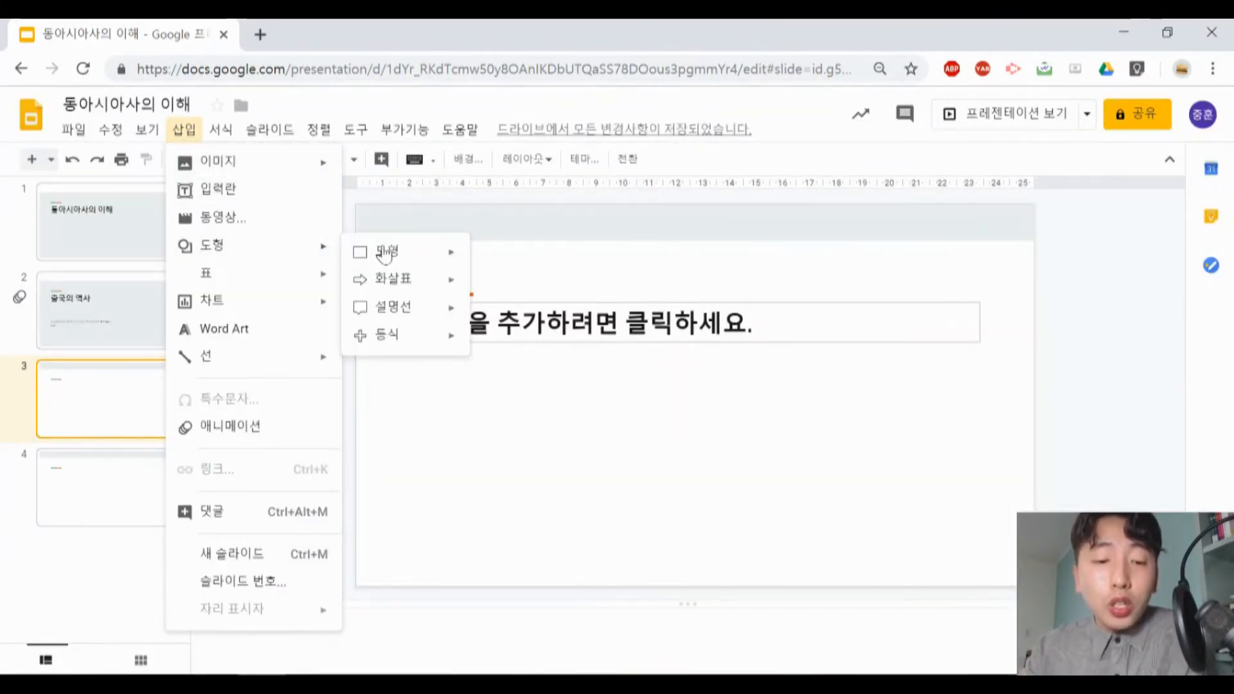
{"action": "mouse_move", "coordinate": [441, 260]}
{"action": "left_click", "coordinate": [494, 261]}
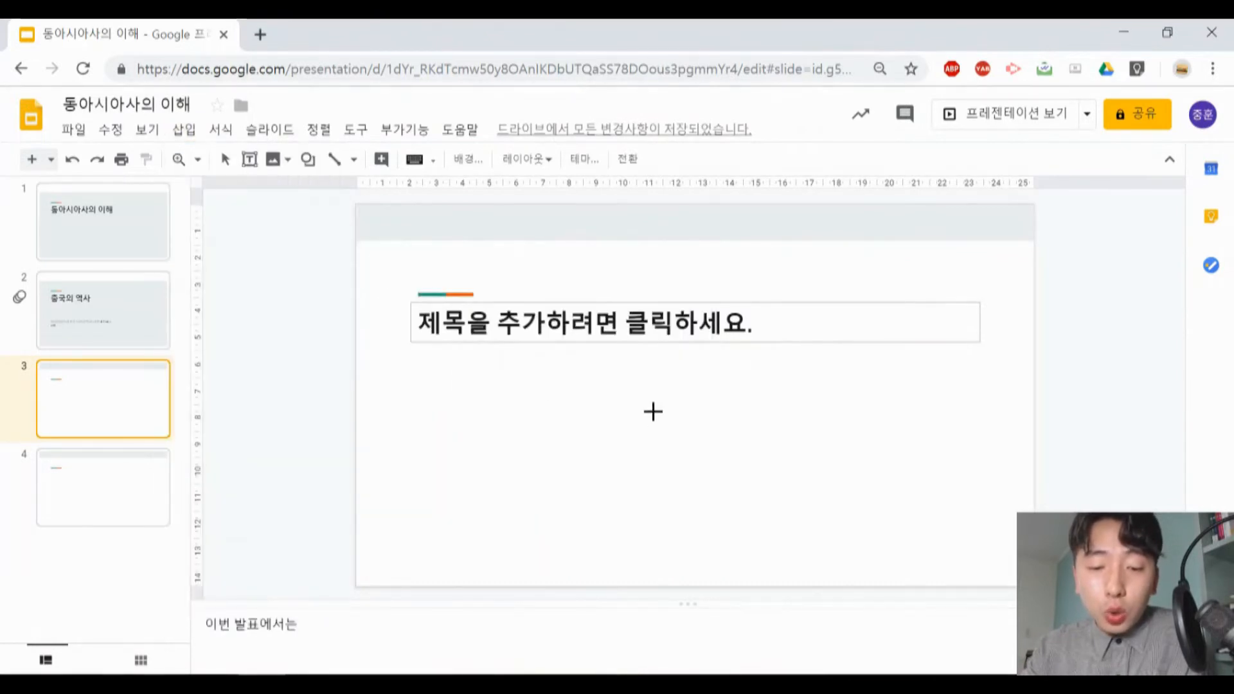
{"action": "left_click_drag", "start_coordinate": [650, 383], "coordinate": [885, 516]}
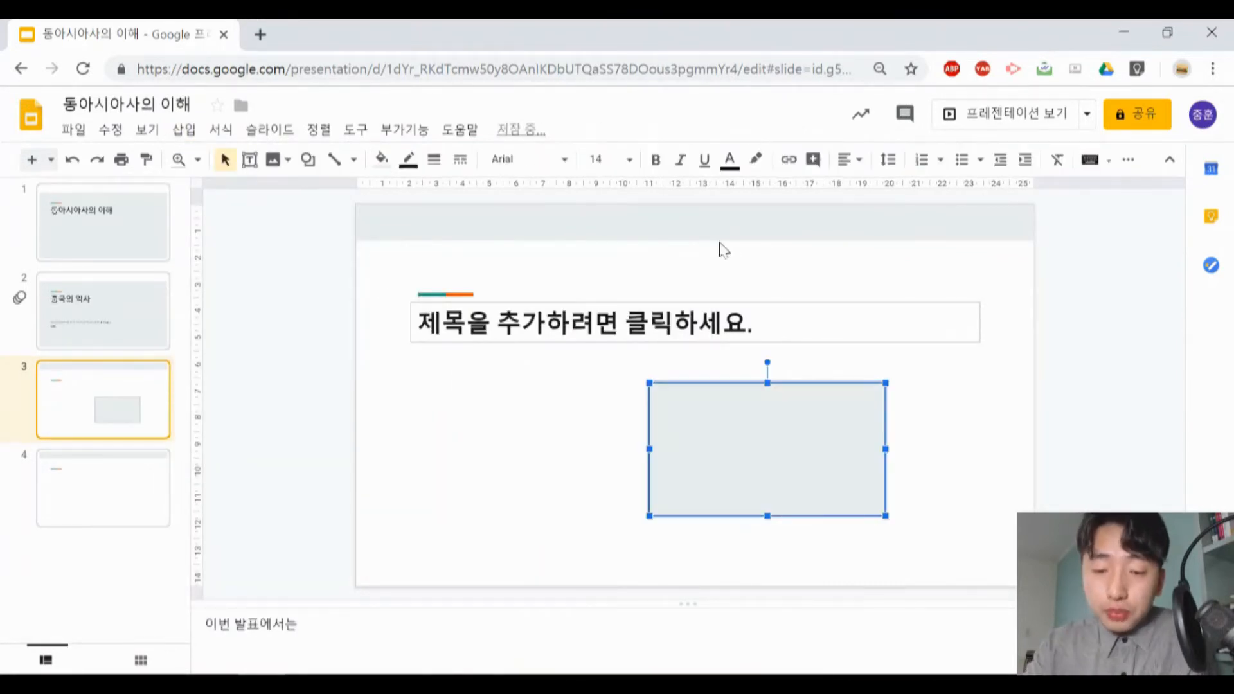
- Give the rectangle on slide 3 an orange fill and a thicker yellow border
{"action": "left_click", "coordinate": [381, 159]}
{"action": "left_click", "coordinate": [422, 271]}
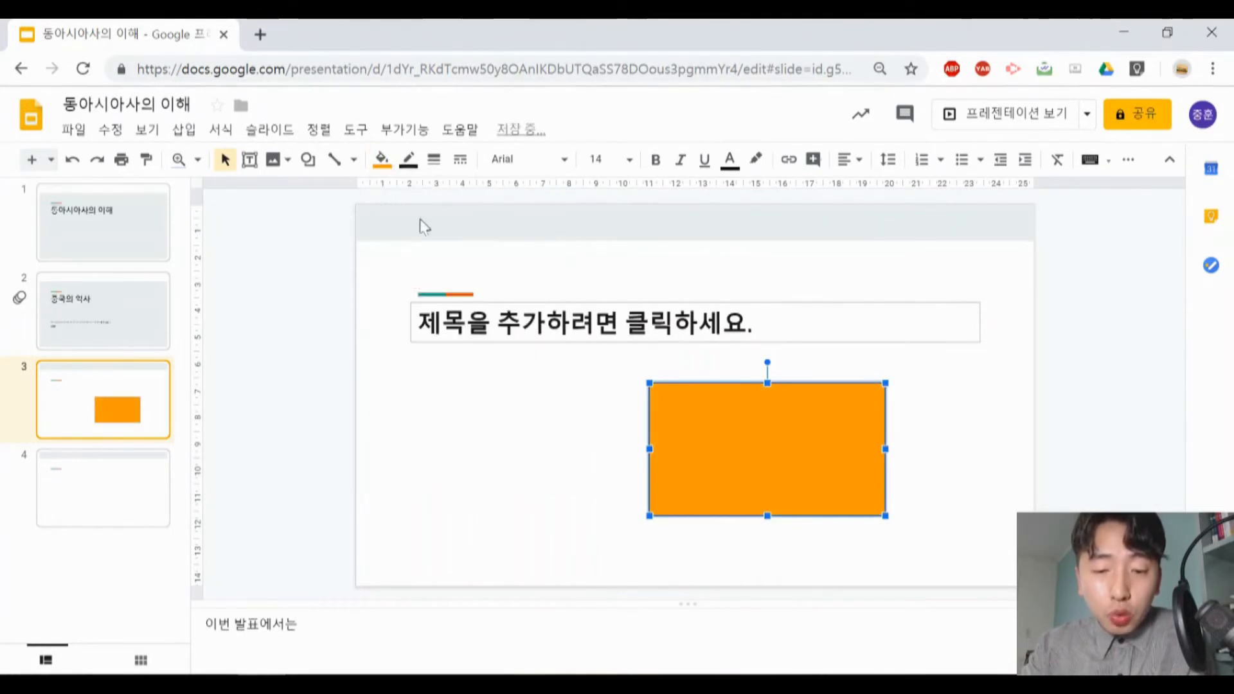
{"action": "left_click", "coordinate": [415, 162]}
{"action": "left_click", "coordinate": [469, 241]}
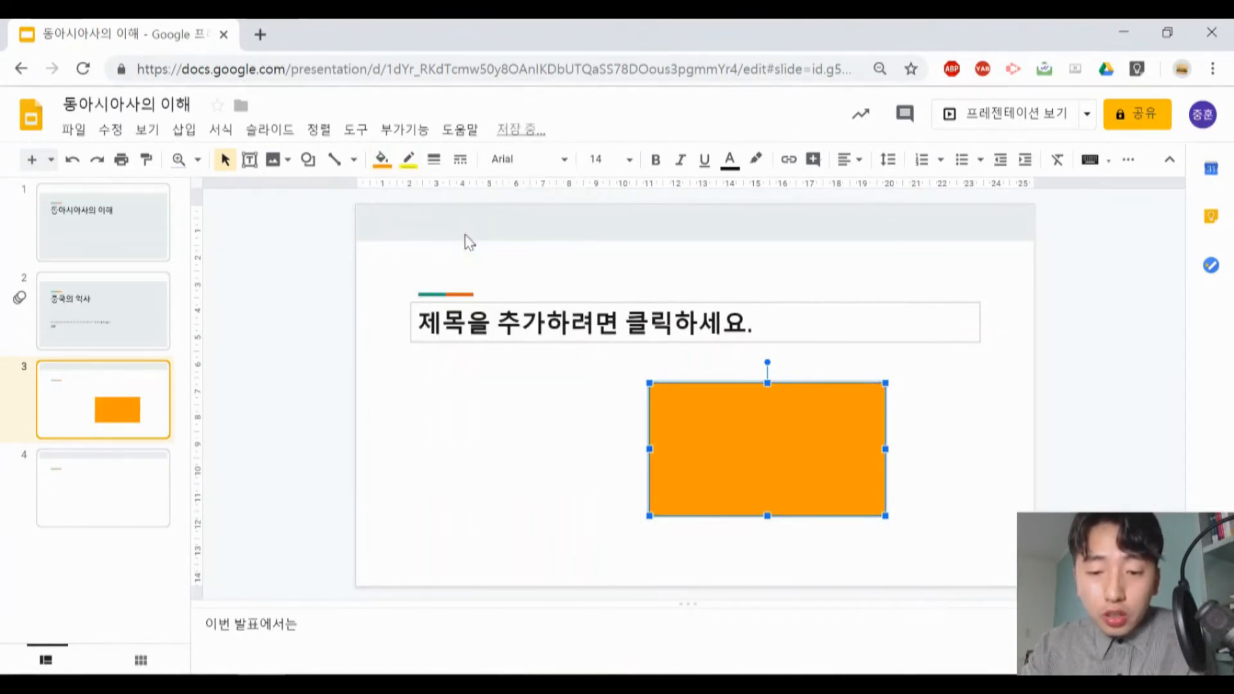
{"action": "left_click", "coordinate": [434, 160]}
{"action": "left_click", "coordinate": [464, 245]}
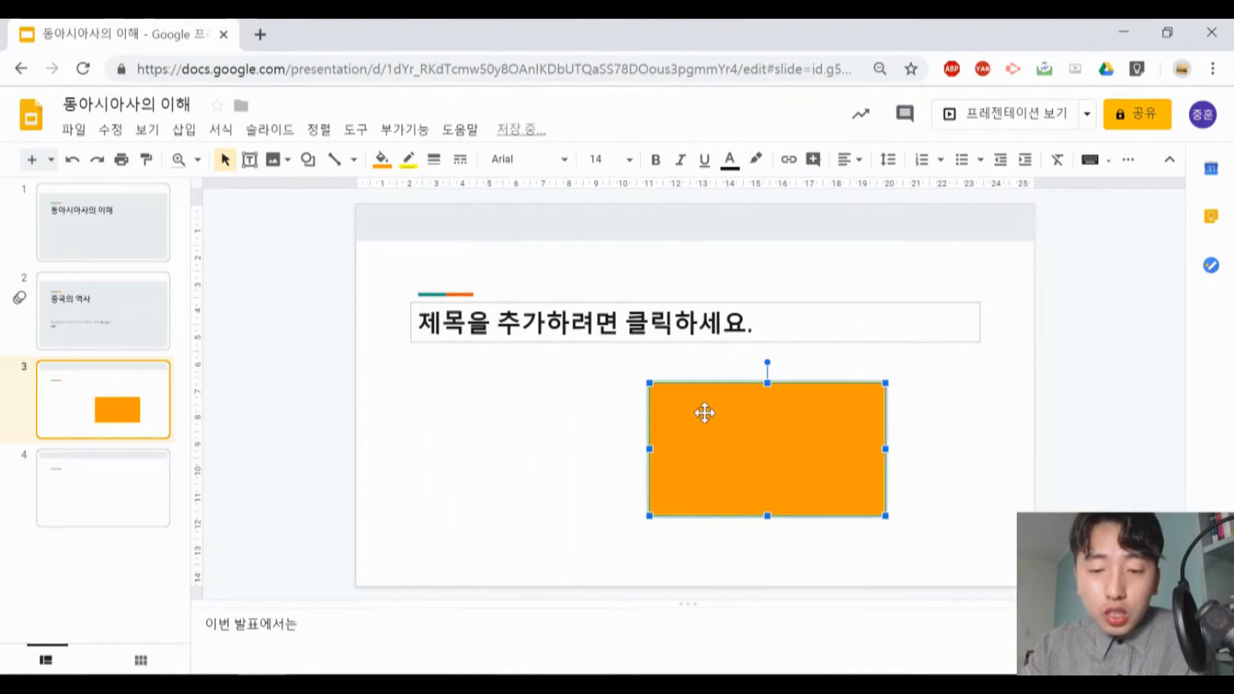
- Write 아아아아ㅏ inside the orange rectangle and turn on bold
{"action": "double_click", "coordinate": [713, 423]}
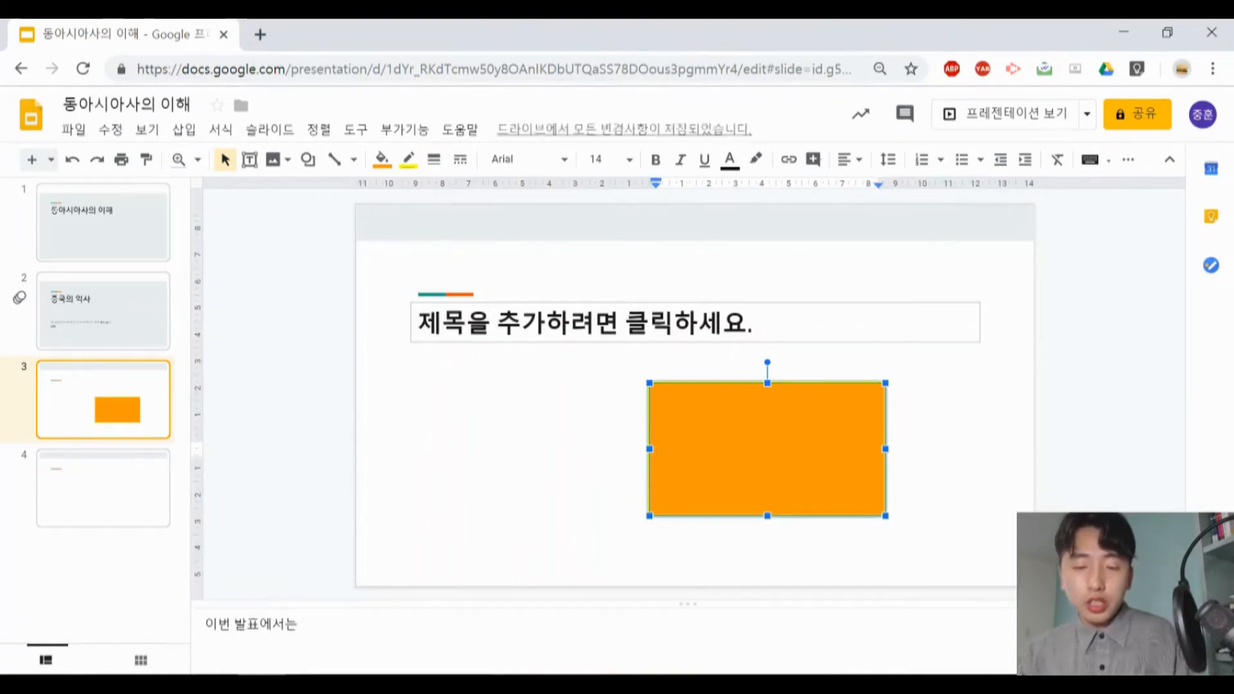
{"action": "type", "text": "아아아아ㅗ"}
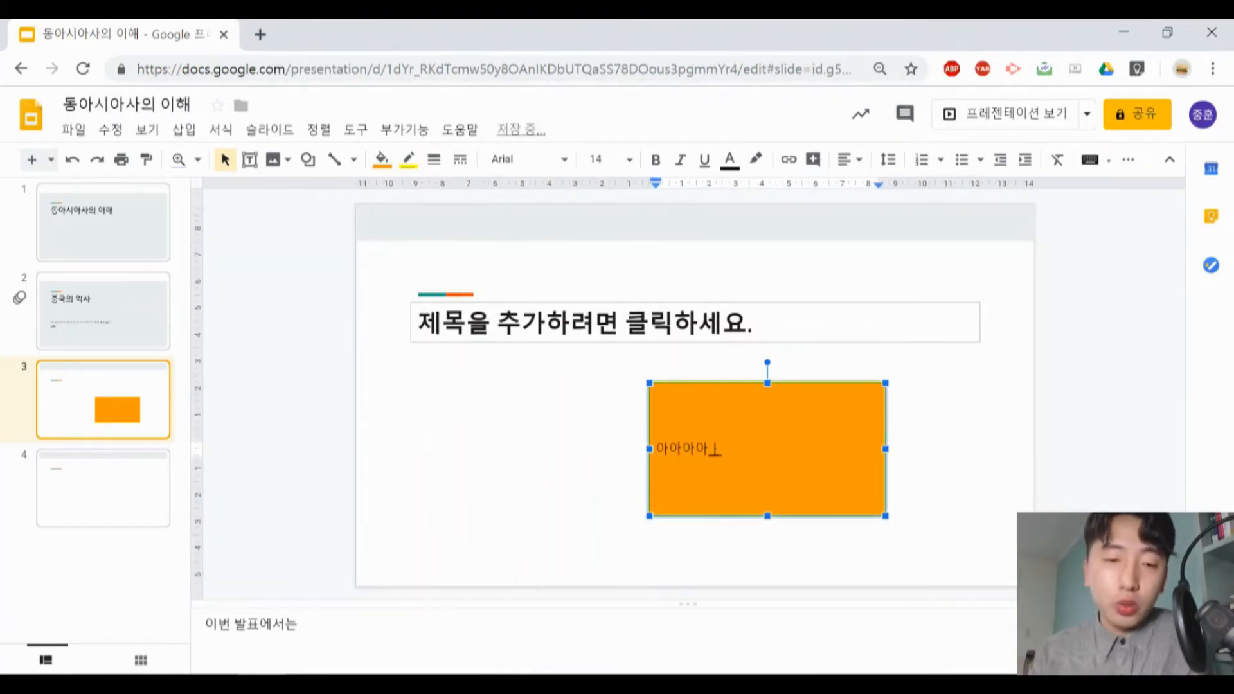
{"action": "left_click", "coordinate": [656, 162]}
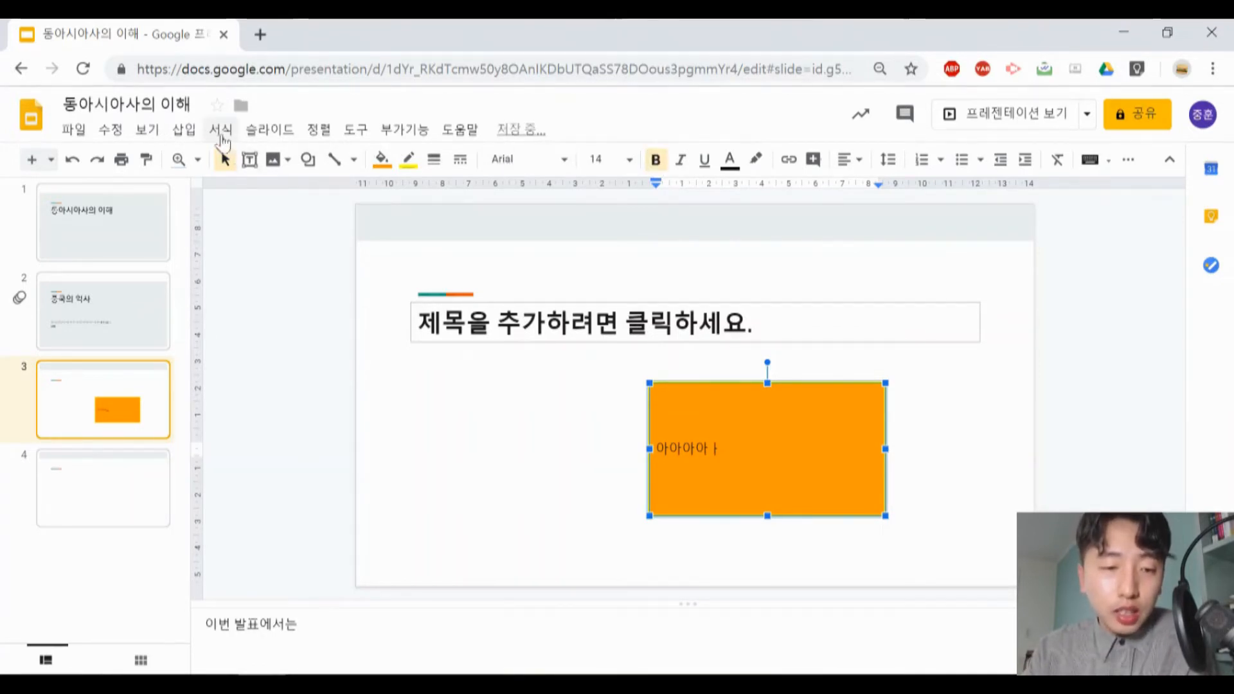
- Insert a table with three columns and two rows on slide 3
{"action": "left_click", "coordinate": [184, 129]}
{"action": "mouse_move", "coordinate": [243, 257]}
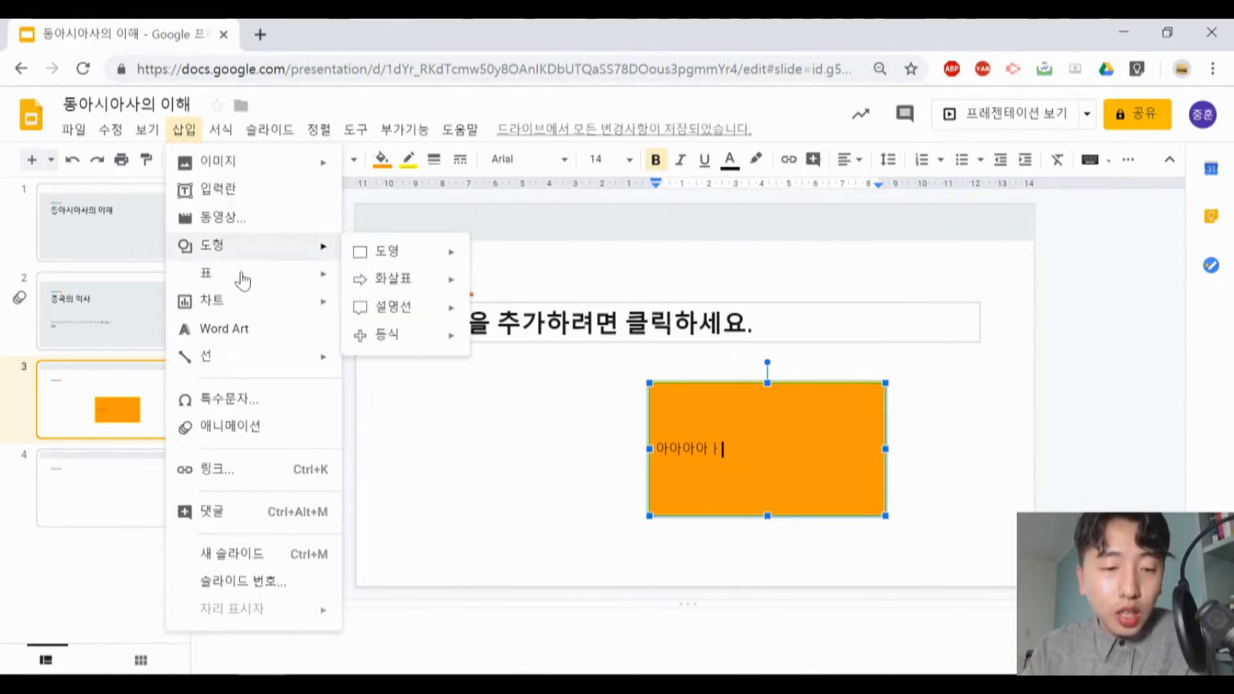
{"action": "mouse_move", "coordinate": [243, 279]}
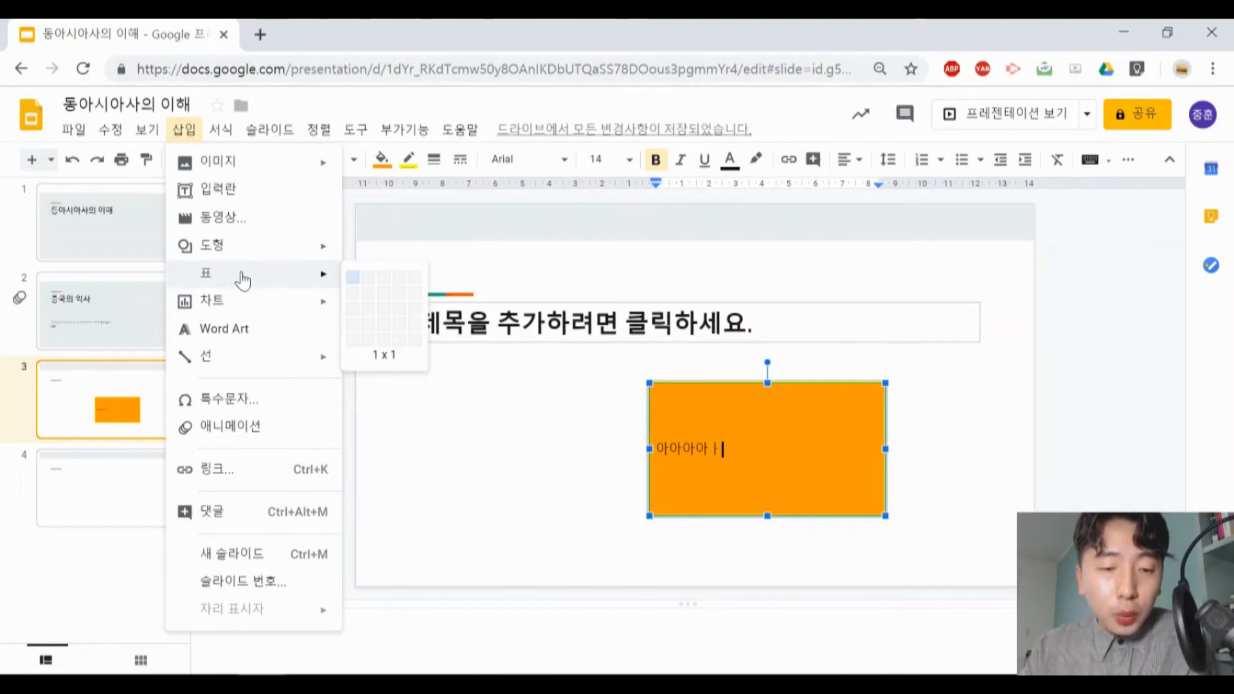
{"action": "left_click", "coordinate": [384, 289]}
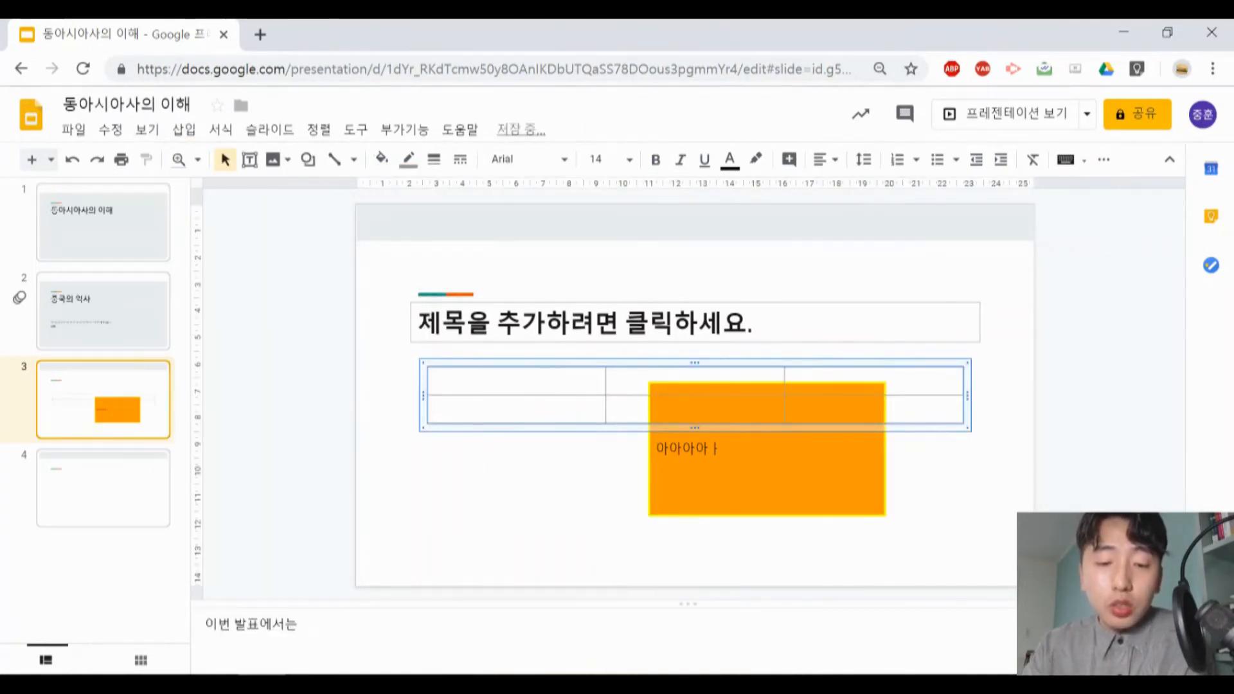
- Enter 일본역사의 이해 as the text of a new Word Art on slide 4
{"action": "left_click", "coordinate": [184, 130]}
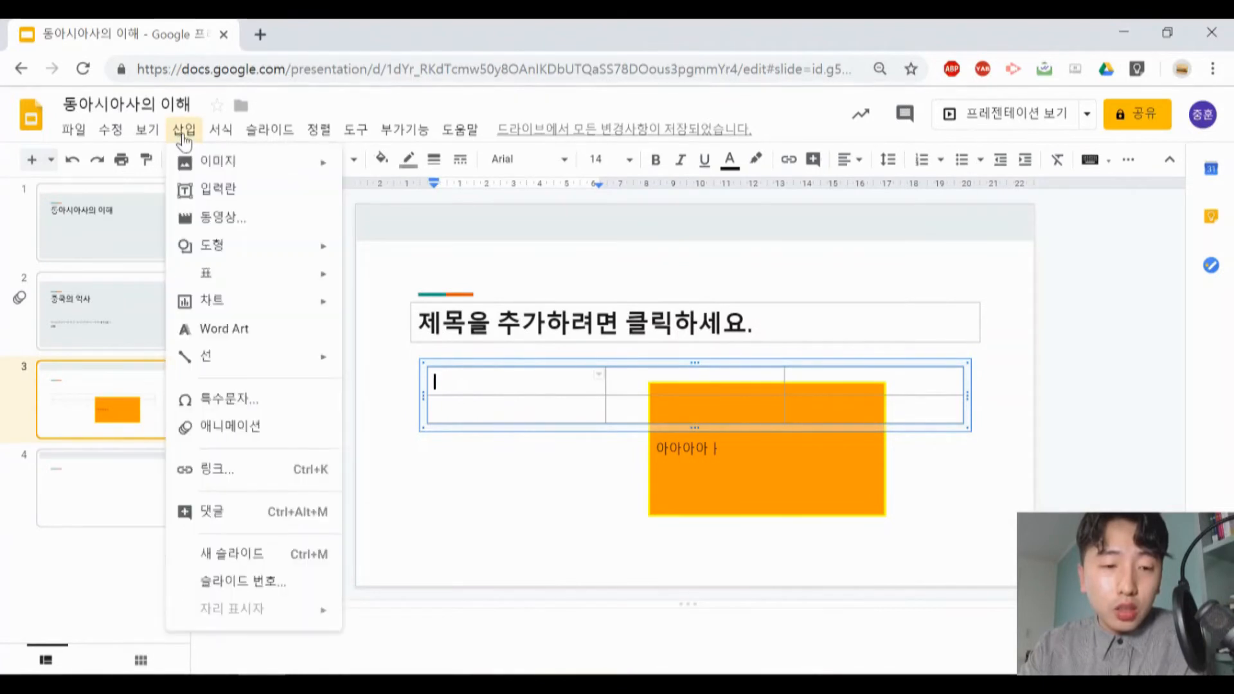
{"action": "mouse_move", "coordinate": [220, 306]}
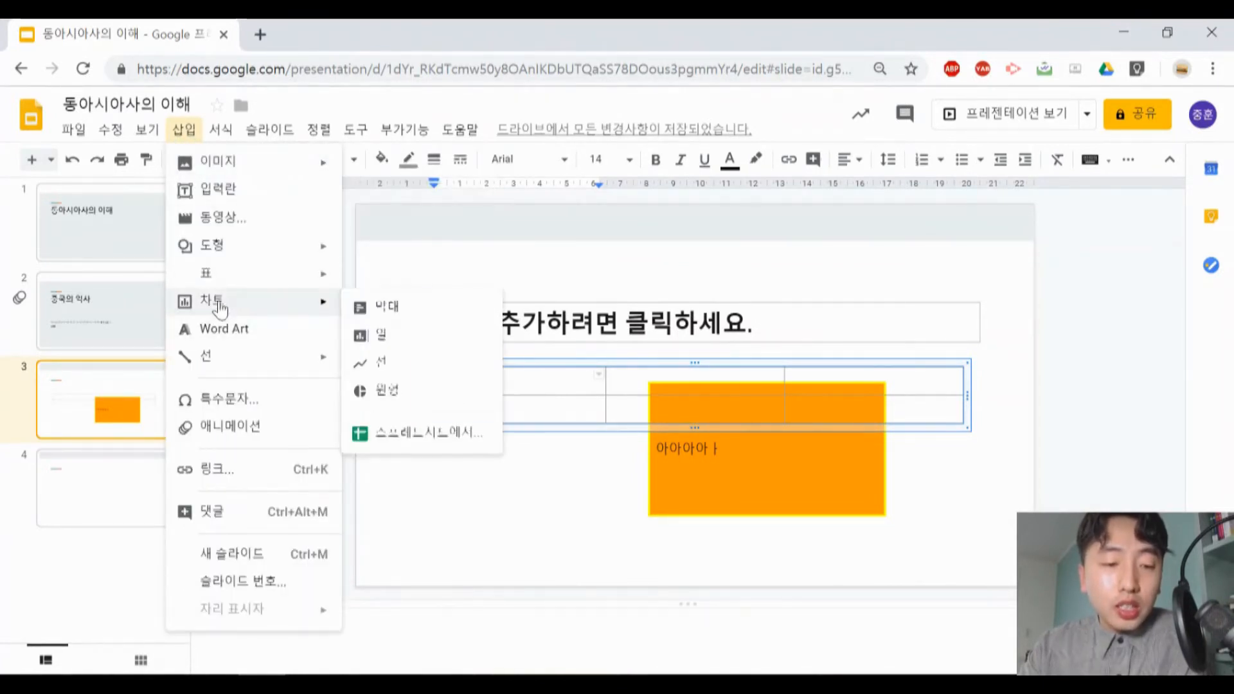
{"action": "left_click", "coordinate": [100, 495]}
{"action": "left_click", "coordinate": [184, 130]}
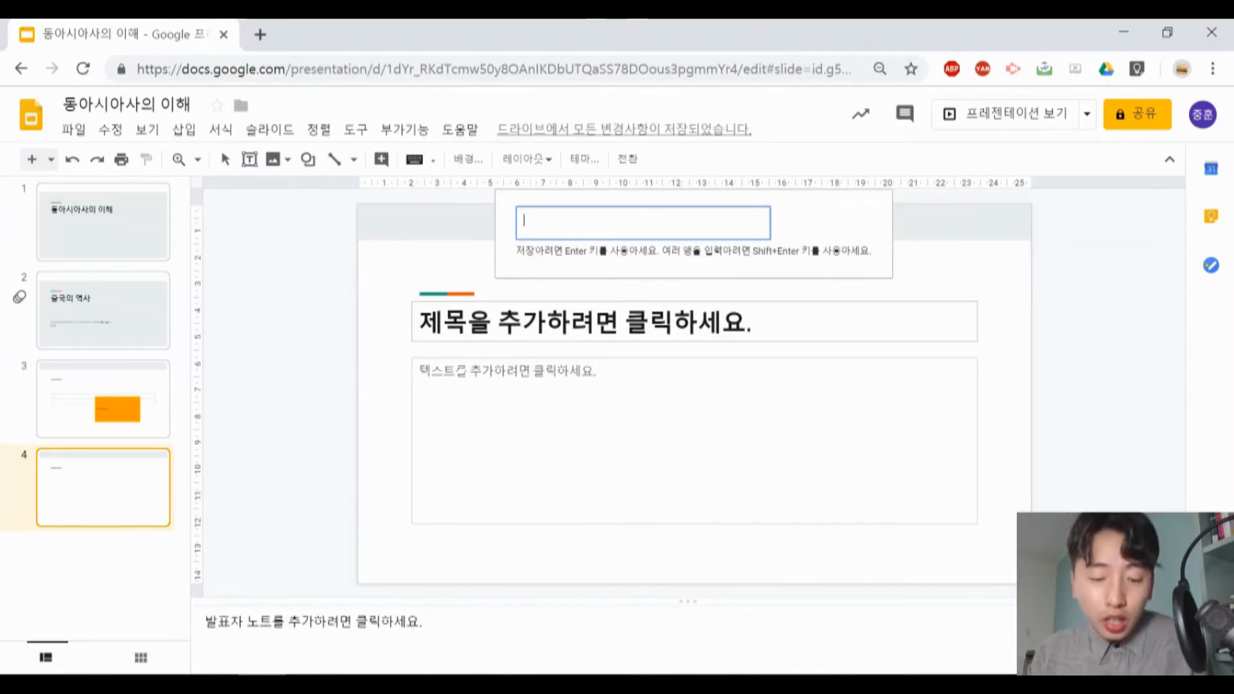
{"action": "type", "text": "ㄹ편여"}
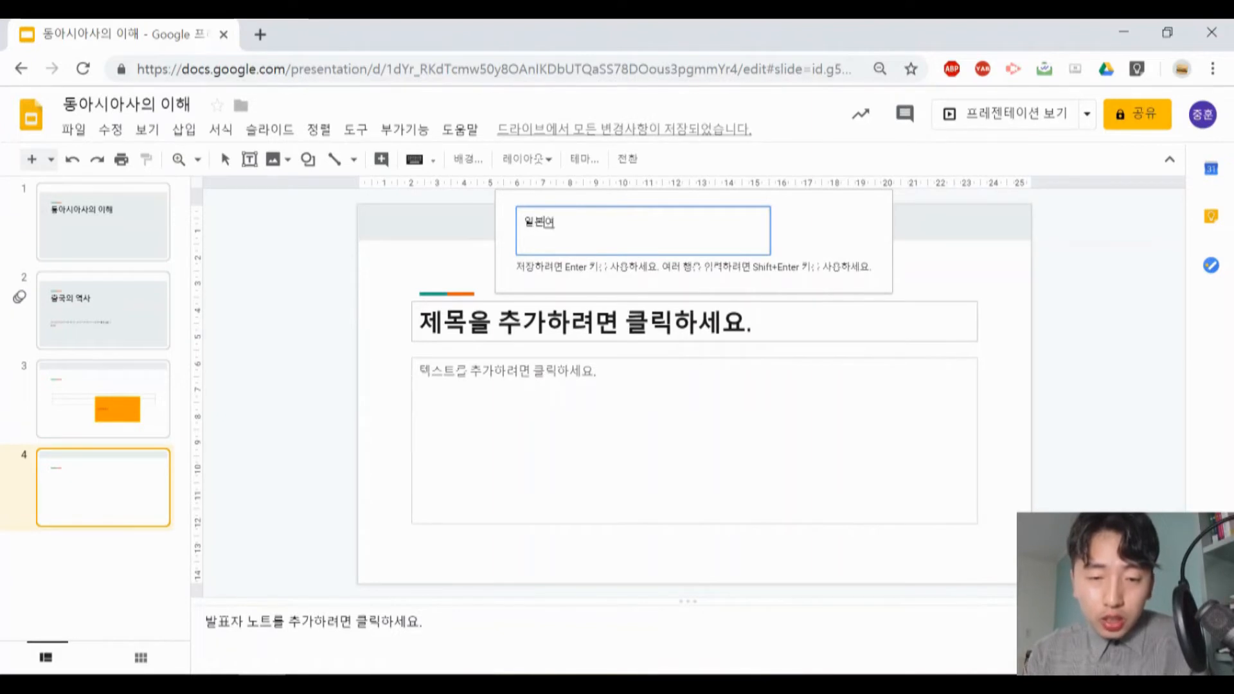
{"action": "type", "text": "사의 이해"}
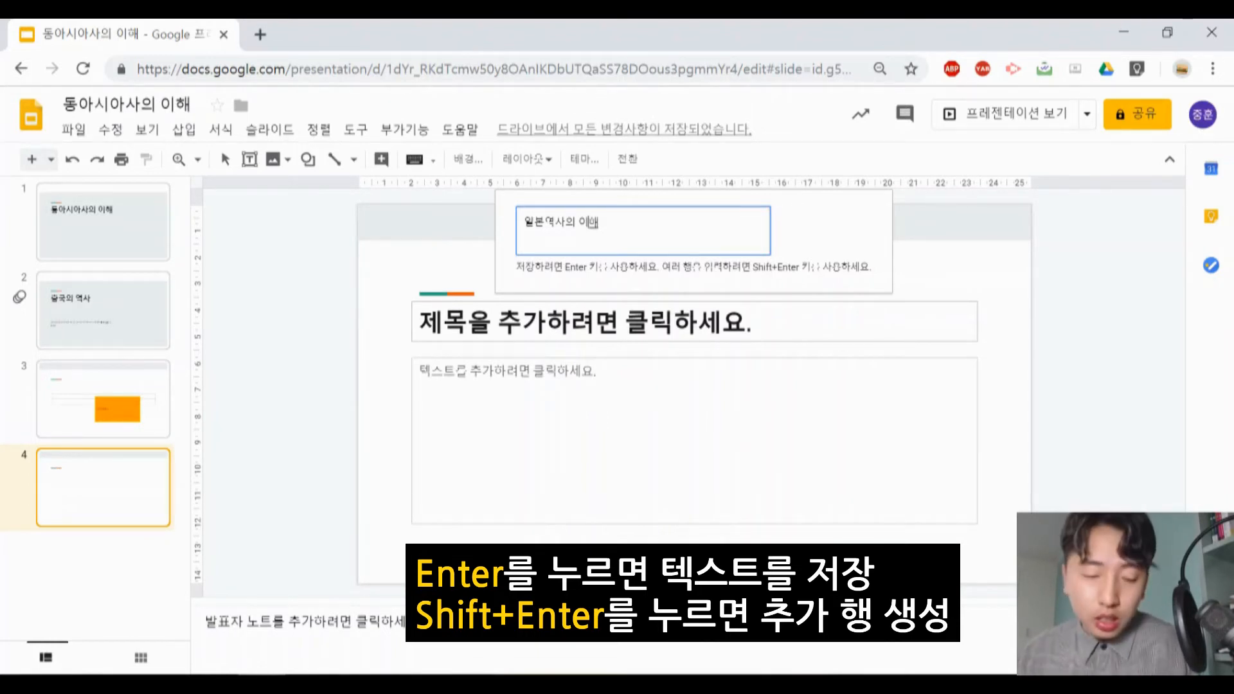
- Add a second line reading 아애 to the Word Art text and remove that line again
{"action": "key", "text": "shift+Return"}
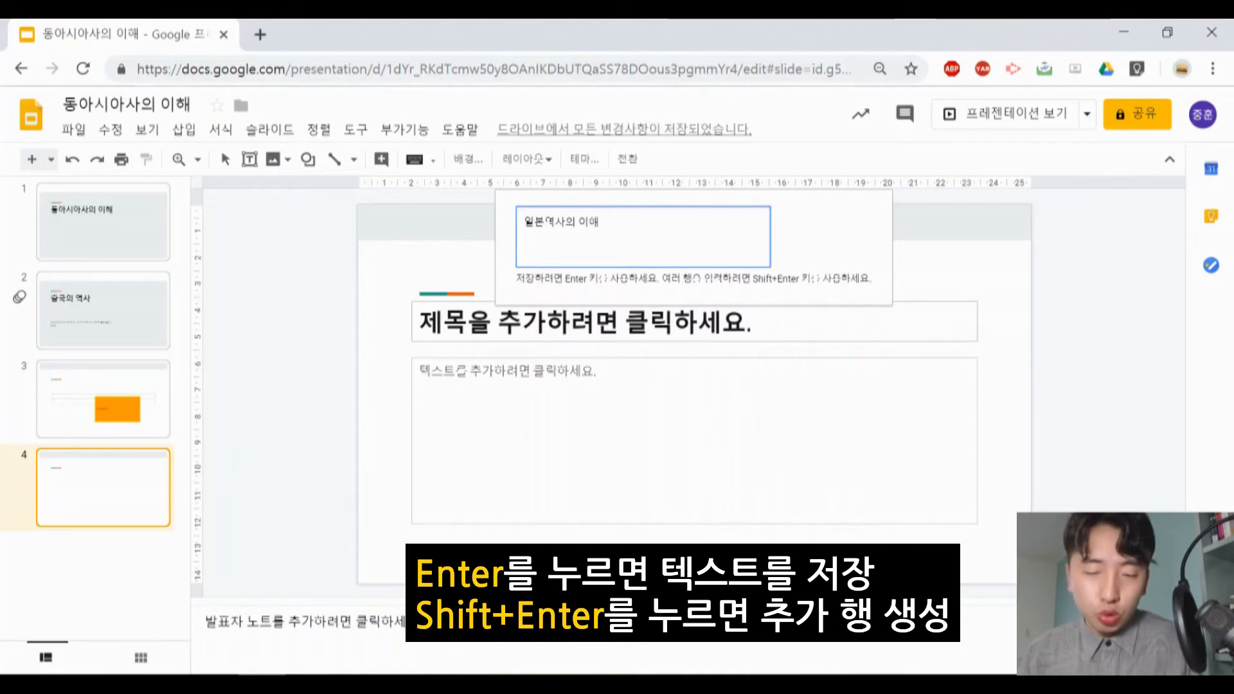
{"action": "type", "text": "아애아"}
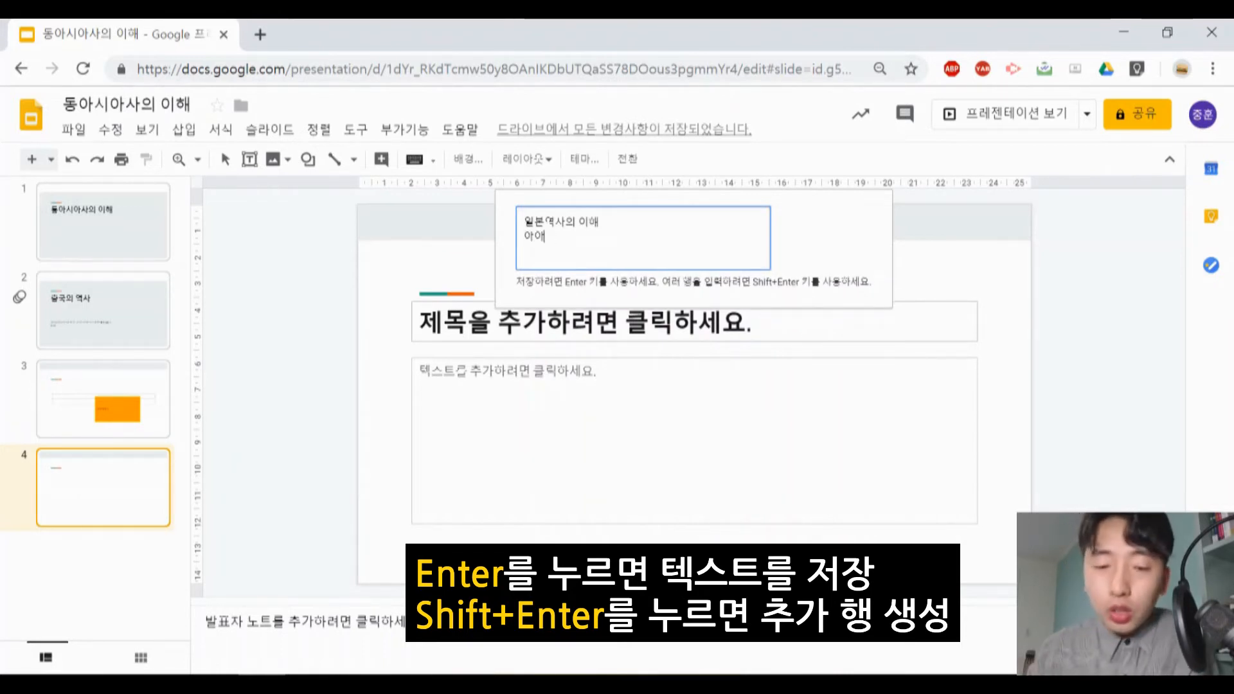
{"action": "key", "text": "BackSpace"}
{"action": "key", "text": "BackSpace"}
{"action": "key", "text": "BackSpace"}
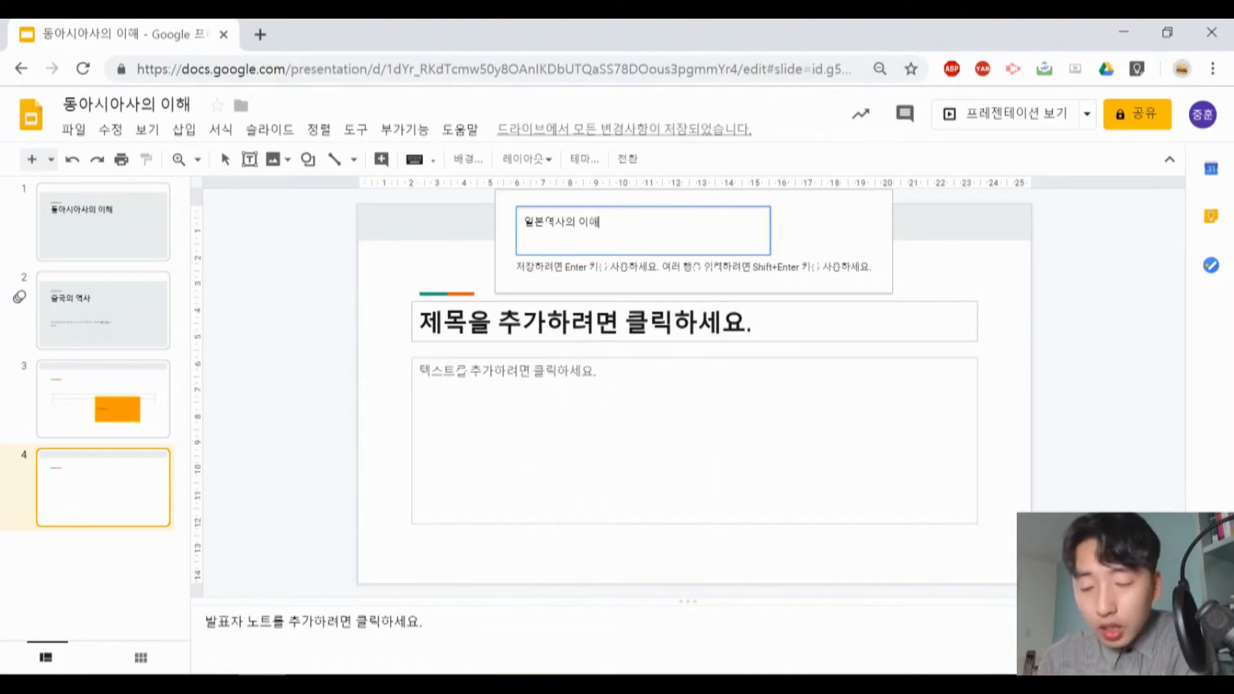
- Place the Word Art on slide 4 and shrink it to about 18 cm wide and 2 cm high
{"action": "key", "text": "Return"}
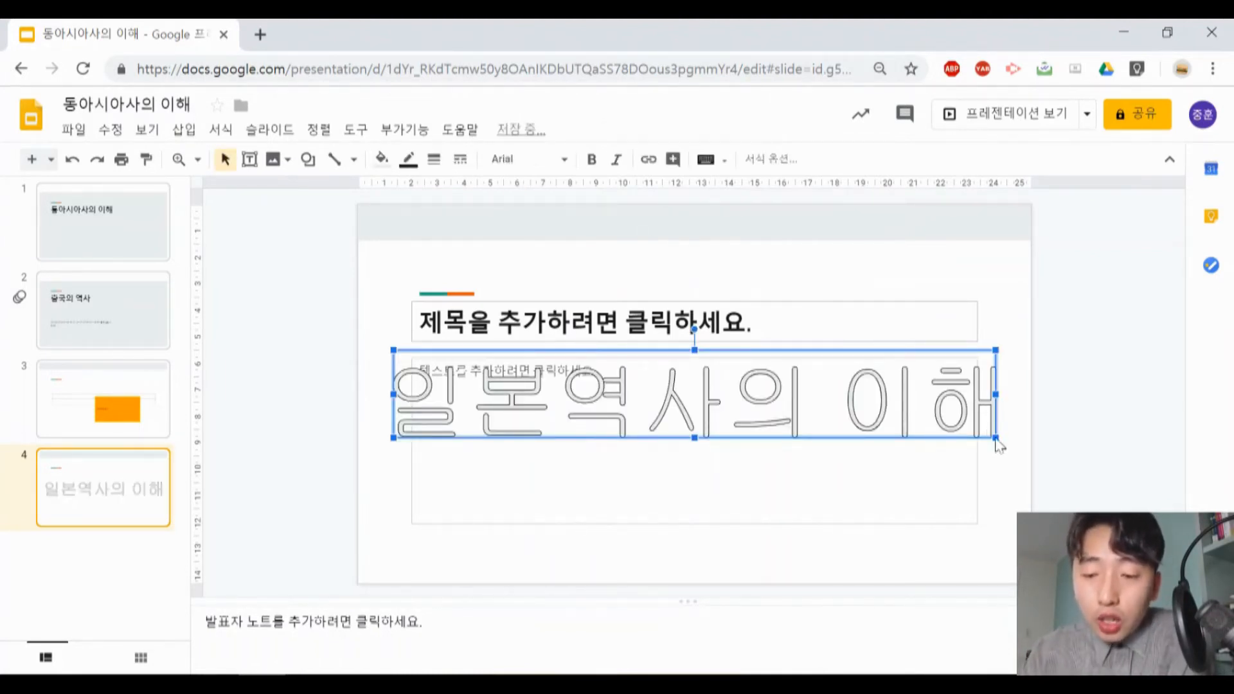
{"action": "left_click_drag", "start_coordinate": [995, 438], "coordinate": [880, 404]}
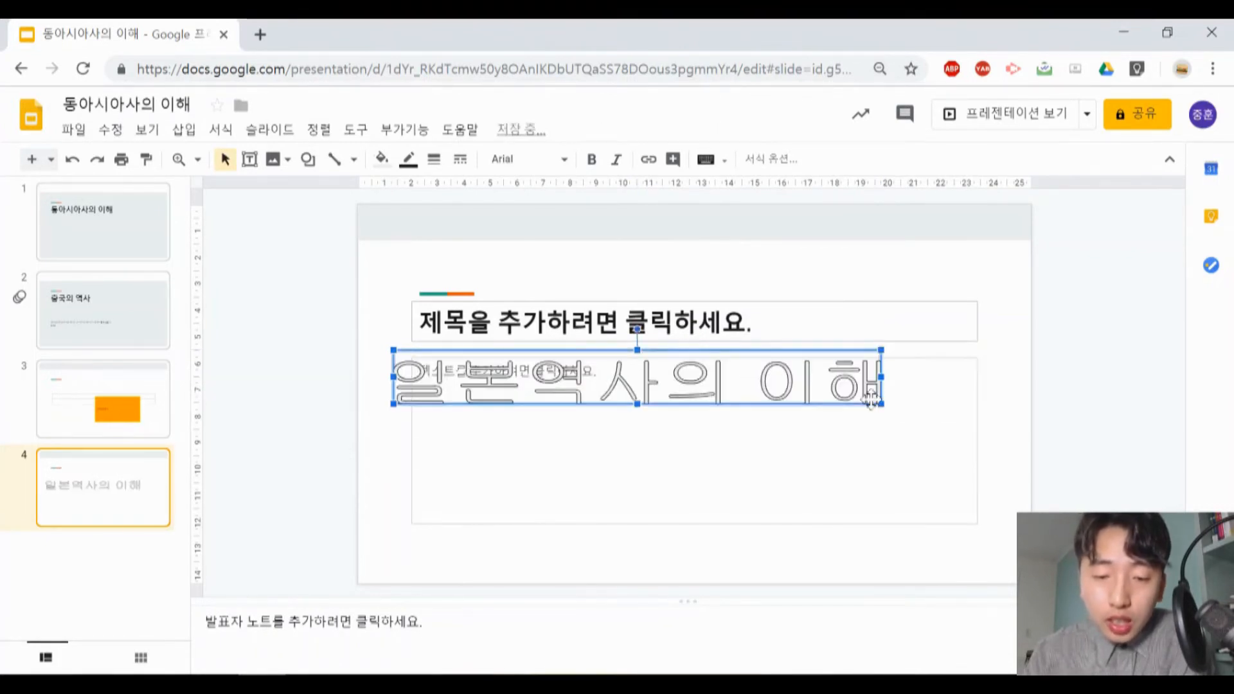
- Stretch the Word Art on slide 4 to about 3 cm high and fill its letters with purple
{"action": "left_click_drag", "start_coordinate": [635, 406], "coordinate": [637, 435]}
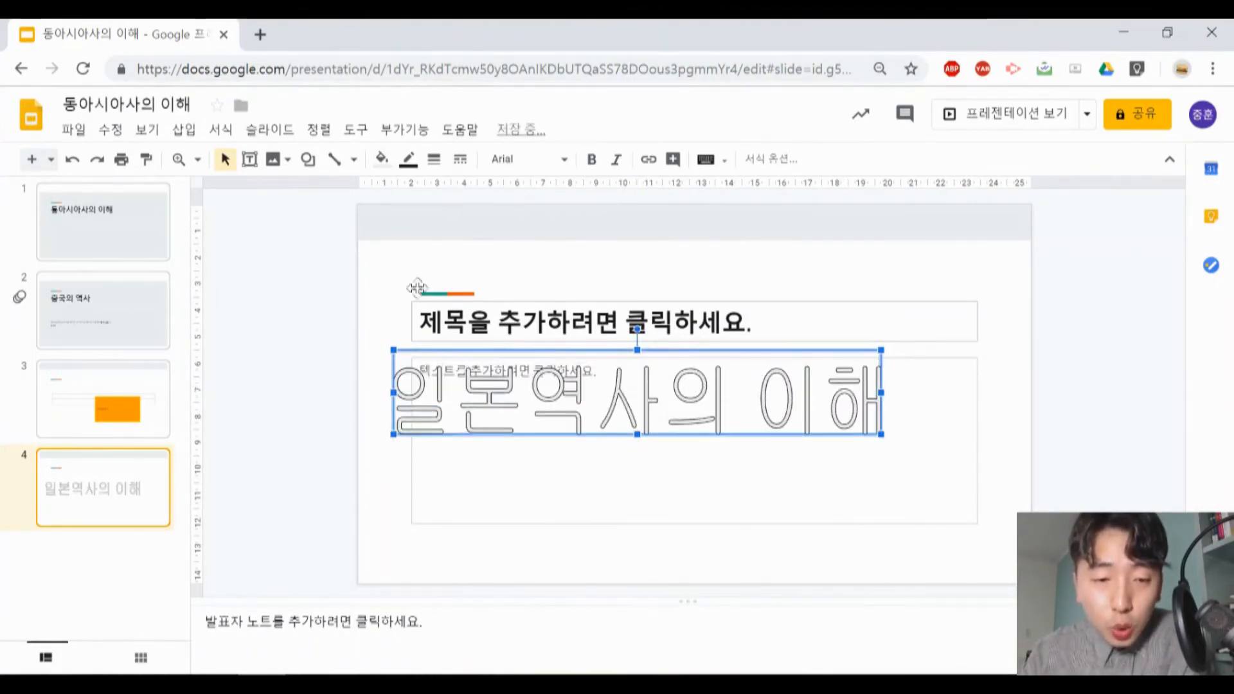
{"action": "left_click", "coordinate": [383, 160]}
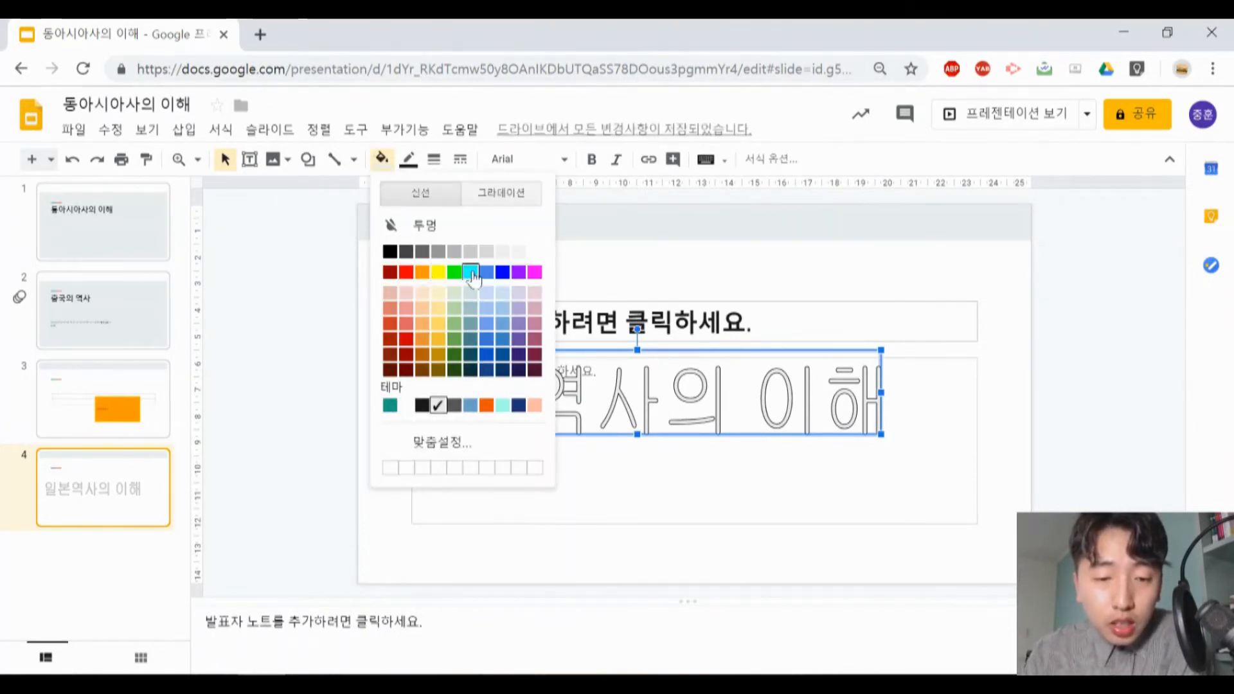
{"action": "left_click", "coordinate": [519, 273]}
{"action": "key", "text": "Escape"}
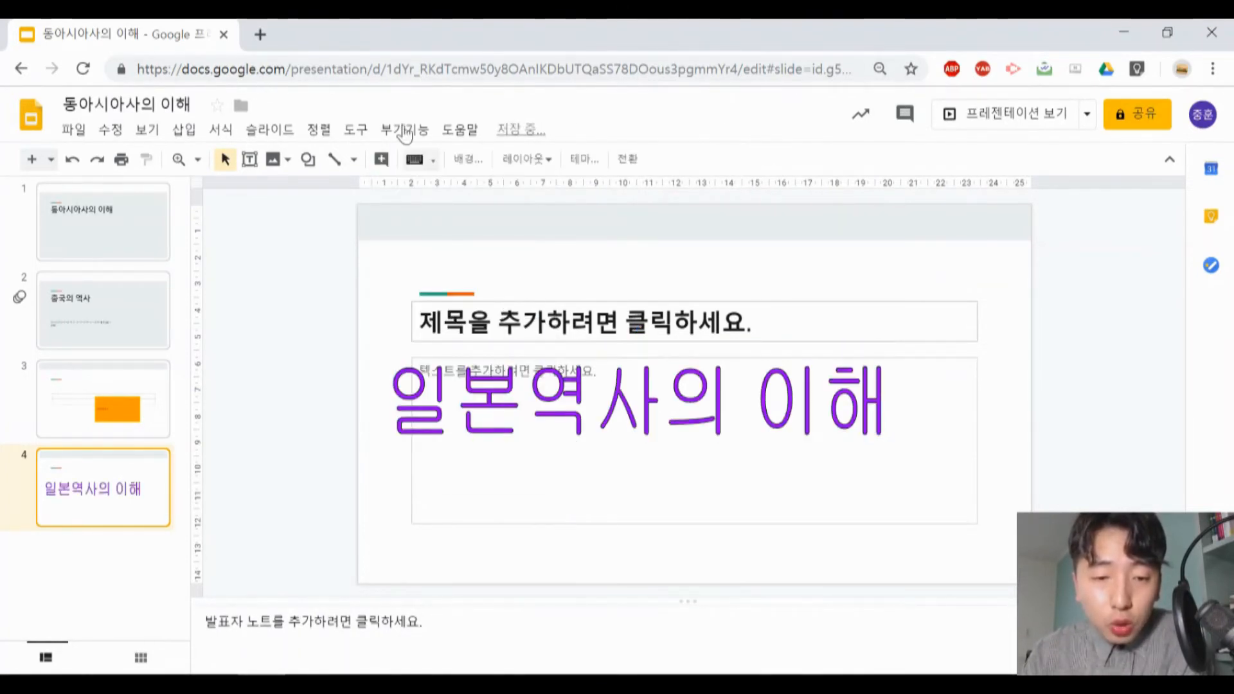
- Give the Word Art a thicker yellow outline and make its text bold and italic
{"action": "left_click", "coordinate": [481, 379]}
{"action": "left_click", "coordinate": [409, 160]}
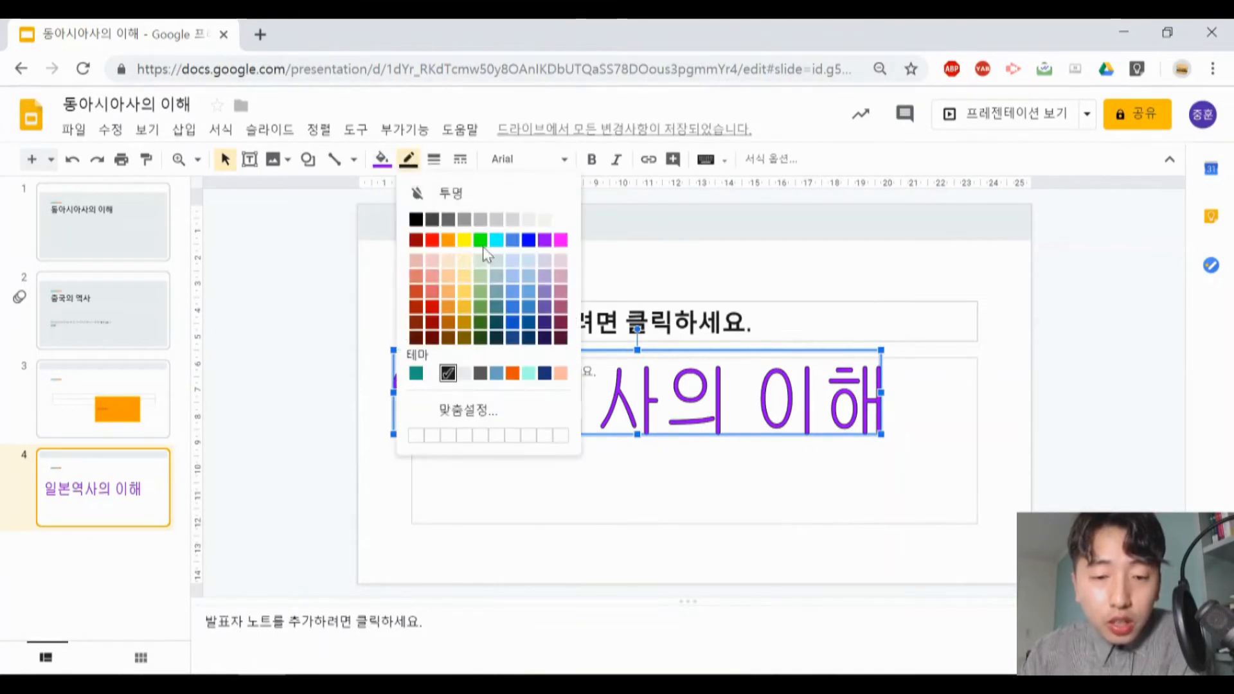
{"action": "left_click", "coordinate": [464, 241]}
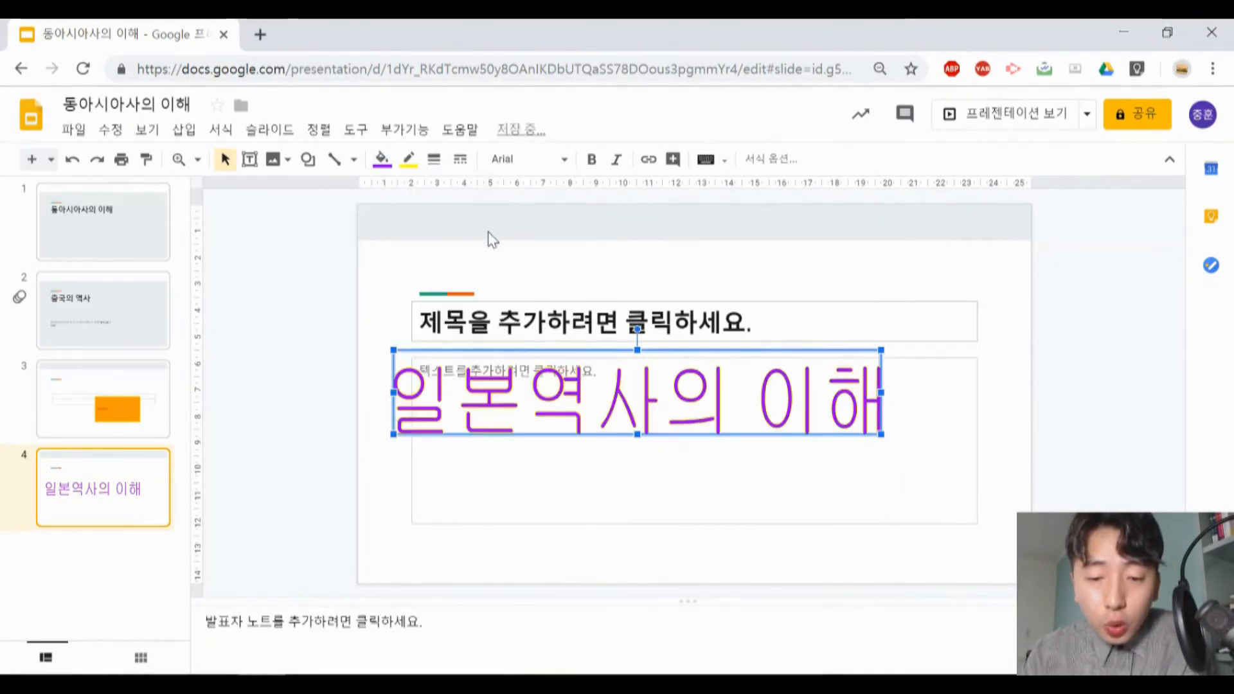
{"action": "left_click", "coordinate": [434, 160]}
{"action": "left_click", "coordinate": [467, 274]}
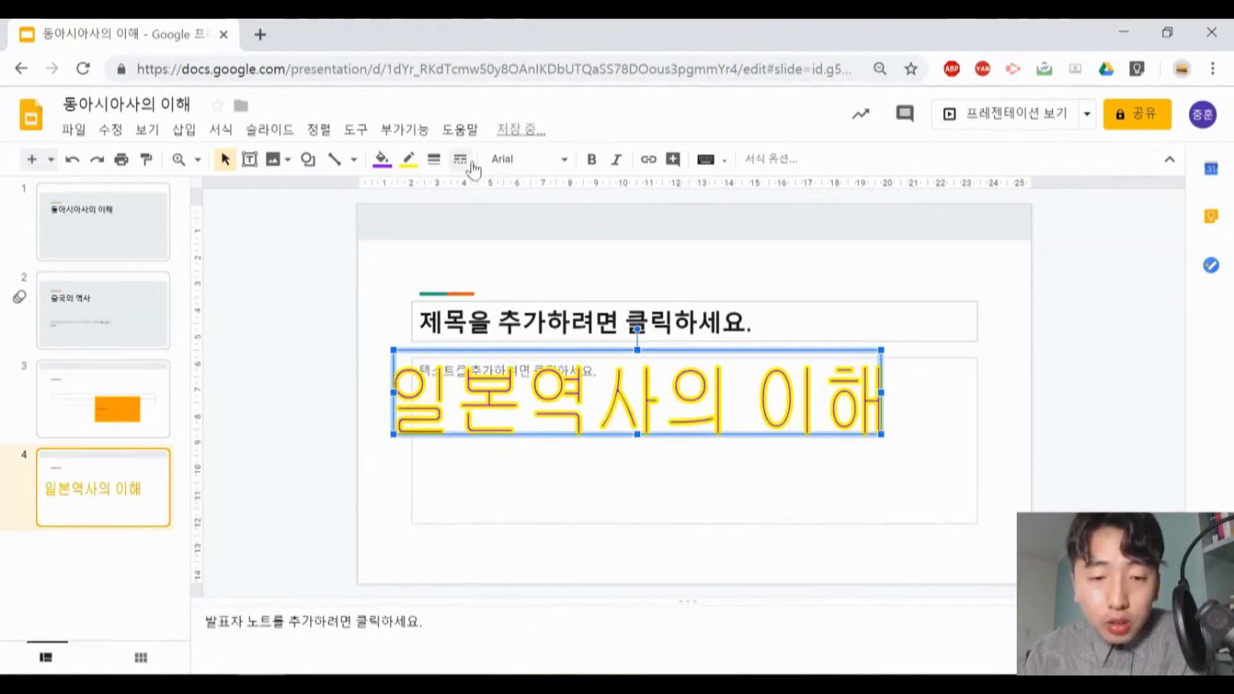
{"action": "left_click", "coordinate": [596, 162]}
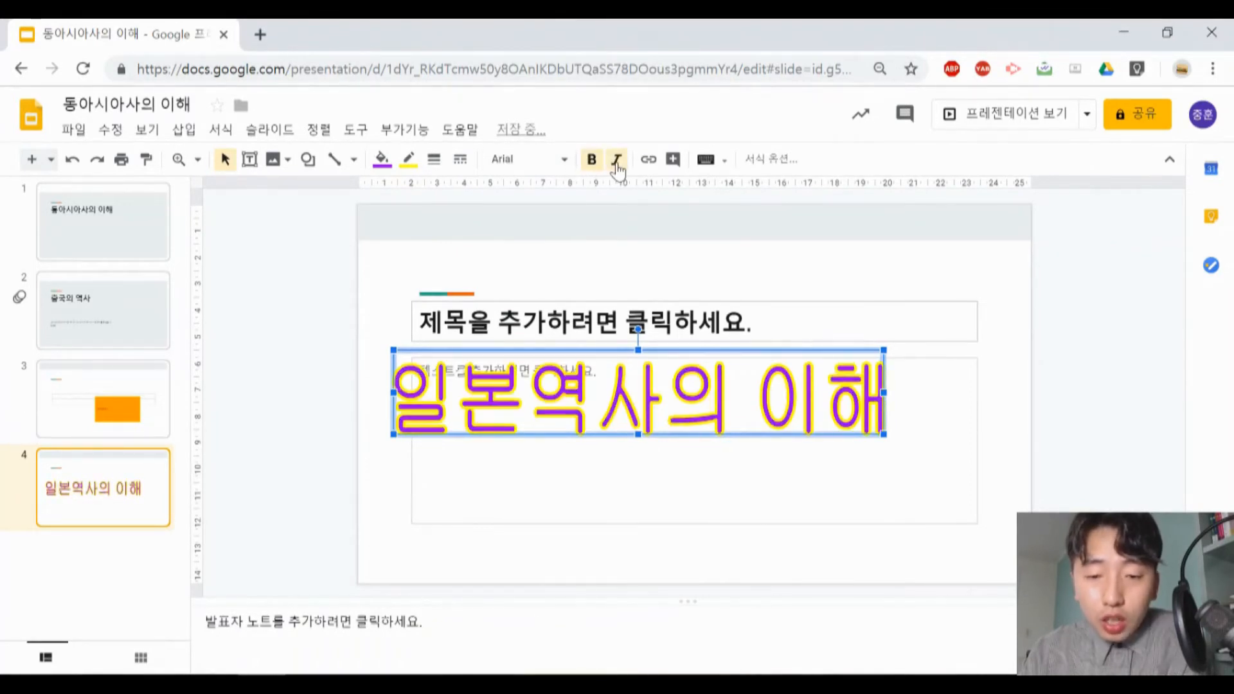
{"action": "left_click", "coordinate": [617, 162]}
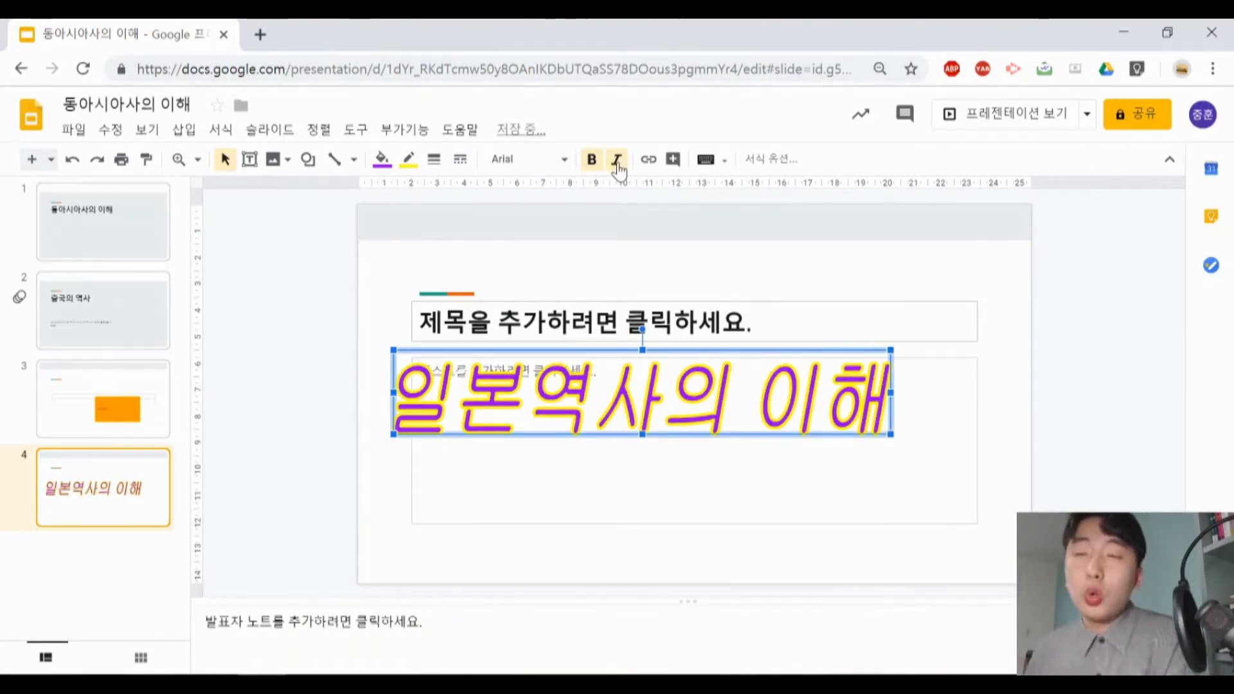
- Draw a nearly horizontal straight line about 6.5 cm long below the Word Art on slide 4
{"action": "left_click", "coordinate": [185, 131]}
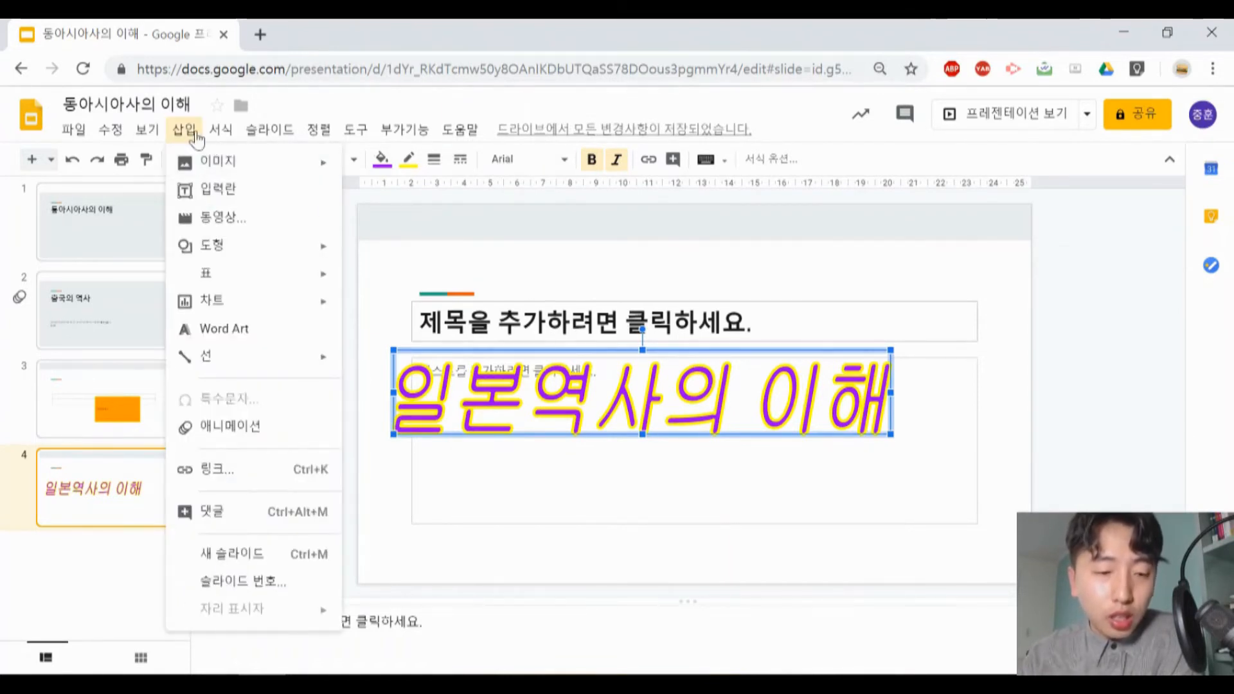
{"action": "mouse_move", "coordinate": [321, 366]}
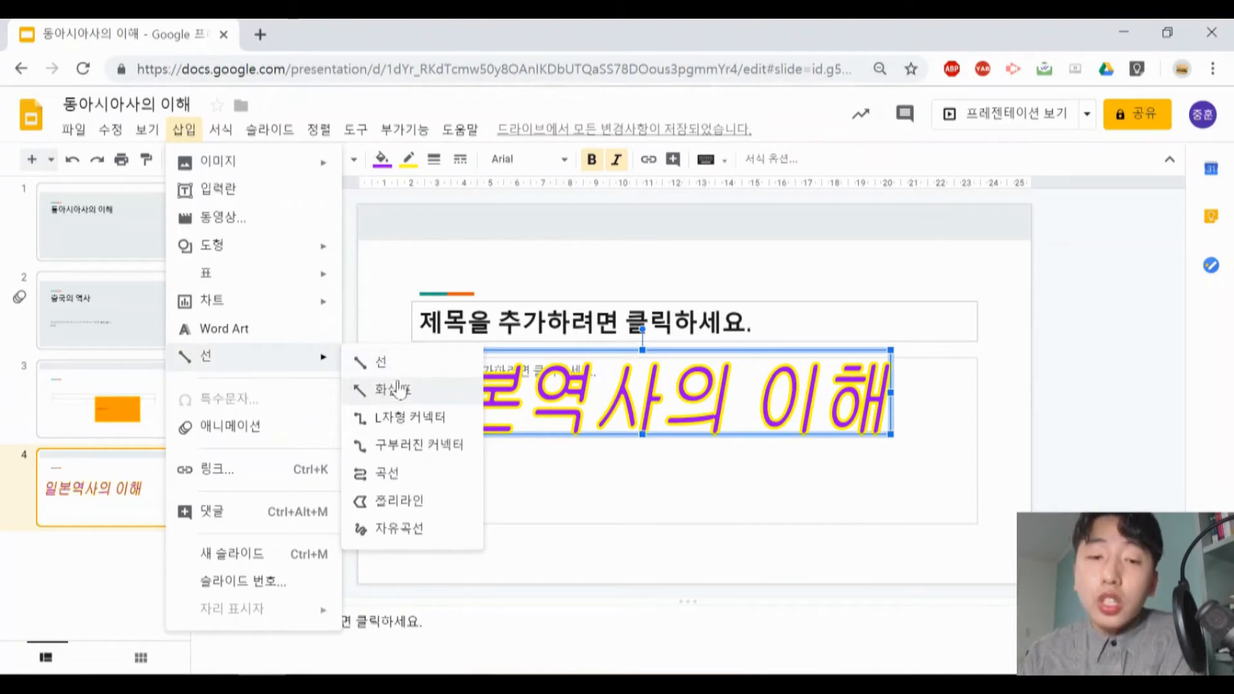
{"action": "left_click", "coordinate": [381, 362]}
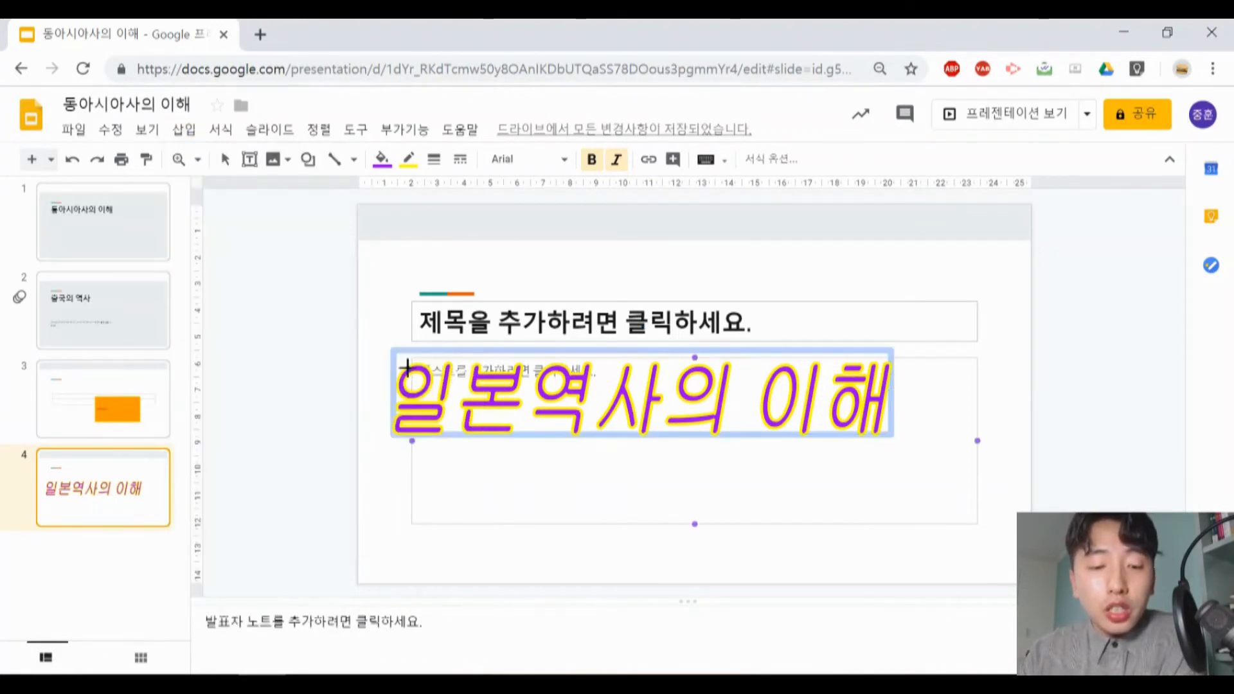
{"action": "left_click_drag", "start_coordinate": [506, 495], "coordinate": [680, 491]}
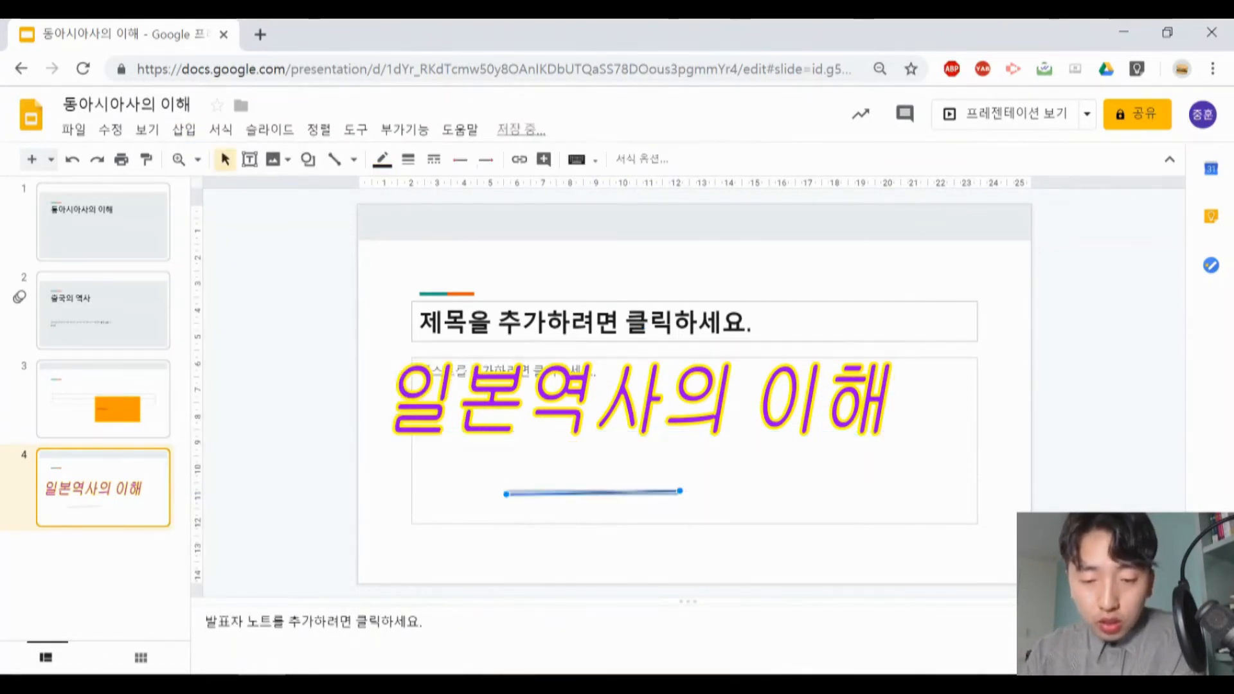
- Draw an open, winding curve through four points to the right of the straight line, about 6 cm wide and 3 cm high
{"action": "left_click", "coordinate": [183, 130]}
{"action": "mouse_move", "coordinate": [220, 129]}
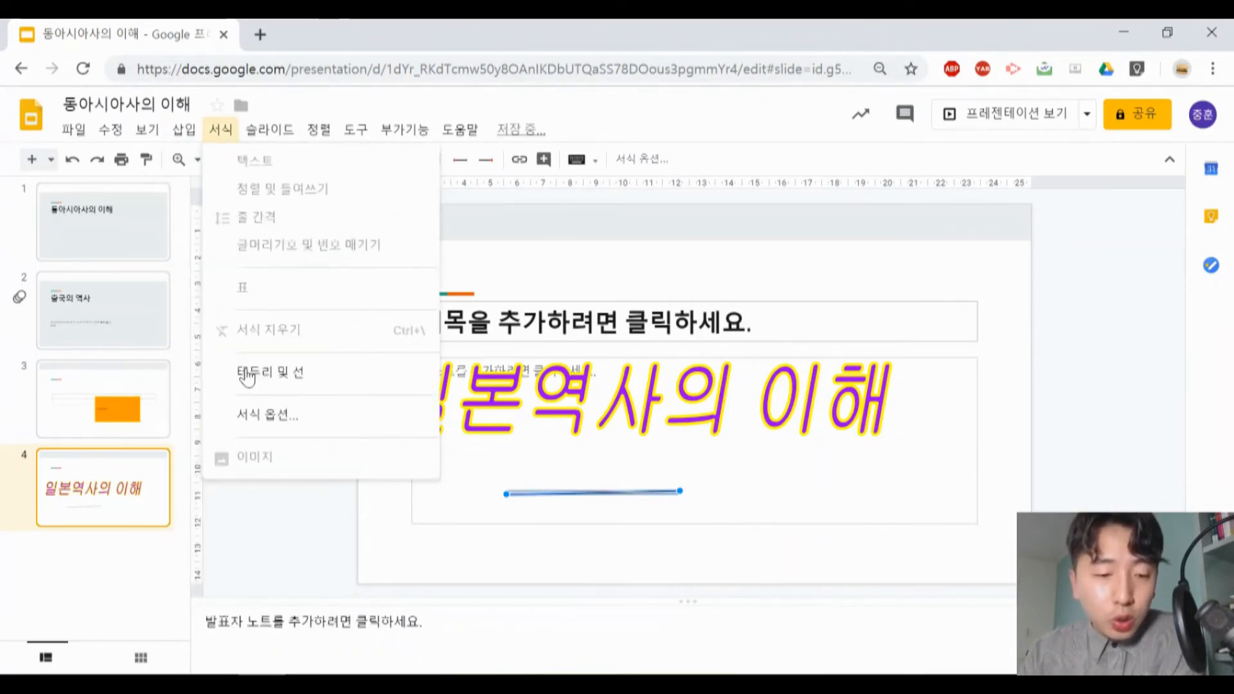
{"action": "mouse_move", "coordinate": [221, 358]}
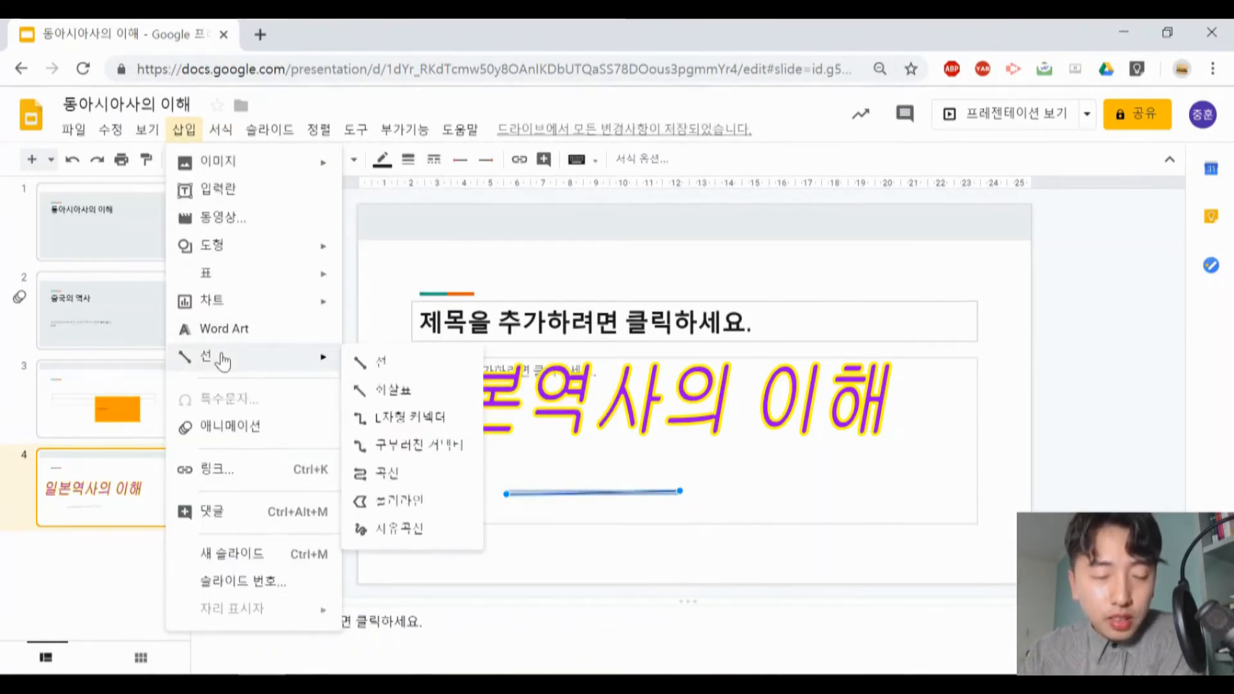
{"action": "left_click", "coordinate": [433, 474]}
{"action": "left_click", "coordinate": [759, 459]}
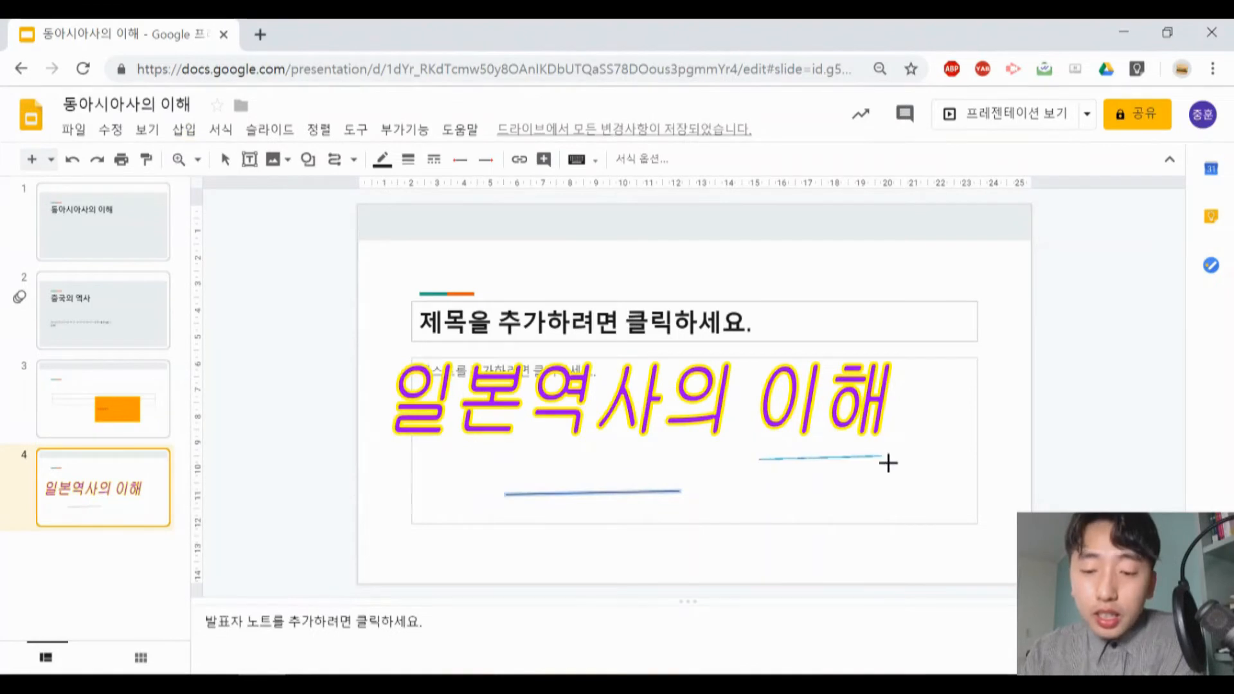
{"action": "left_click", "coordinate": [898, 474]}
{"action": "left_click", "coordinate": [826, 511]}
{"action": "double_click", "coordinate": [913, 539]}
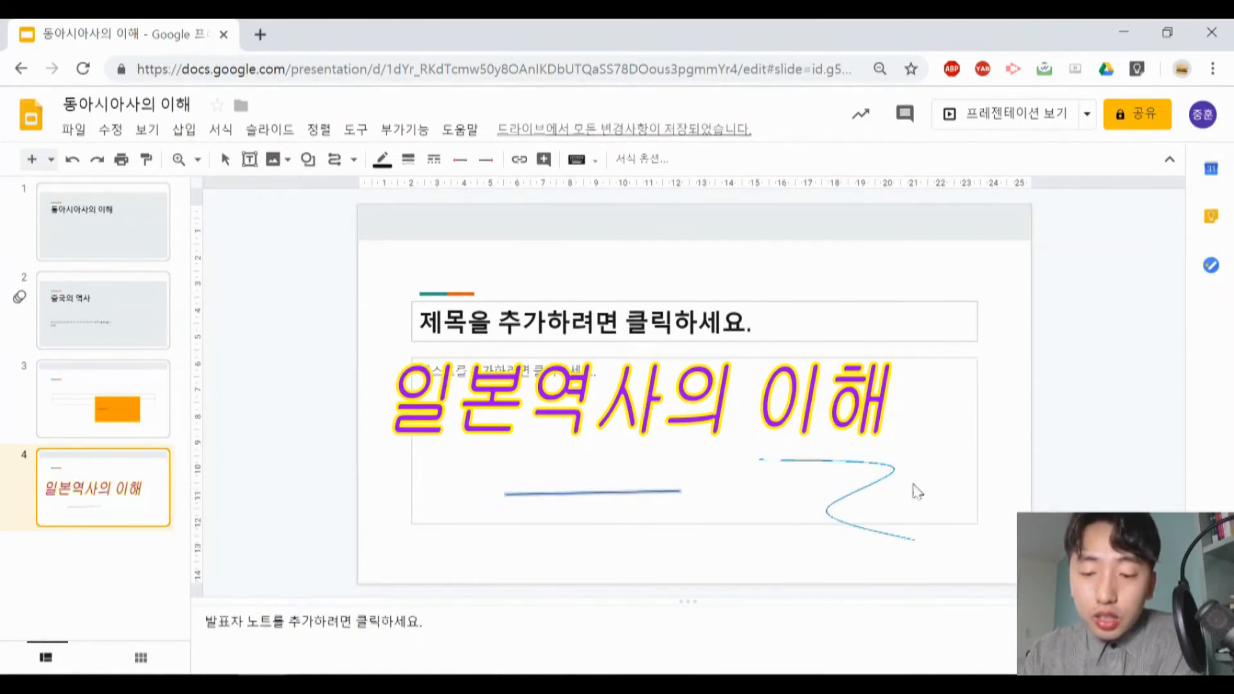
- Add 페이드인 (클릭 시) animations to the curve and the Word Art on slide 4
{"action": "left_click", "coordinate": [184, 130]}
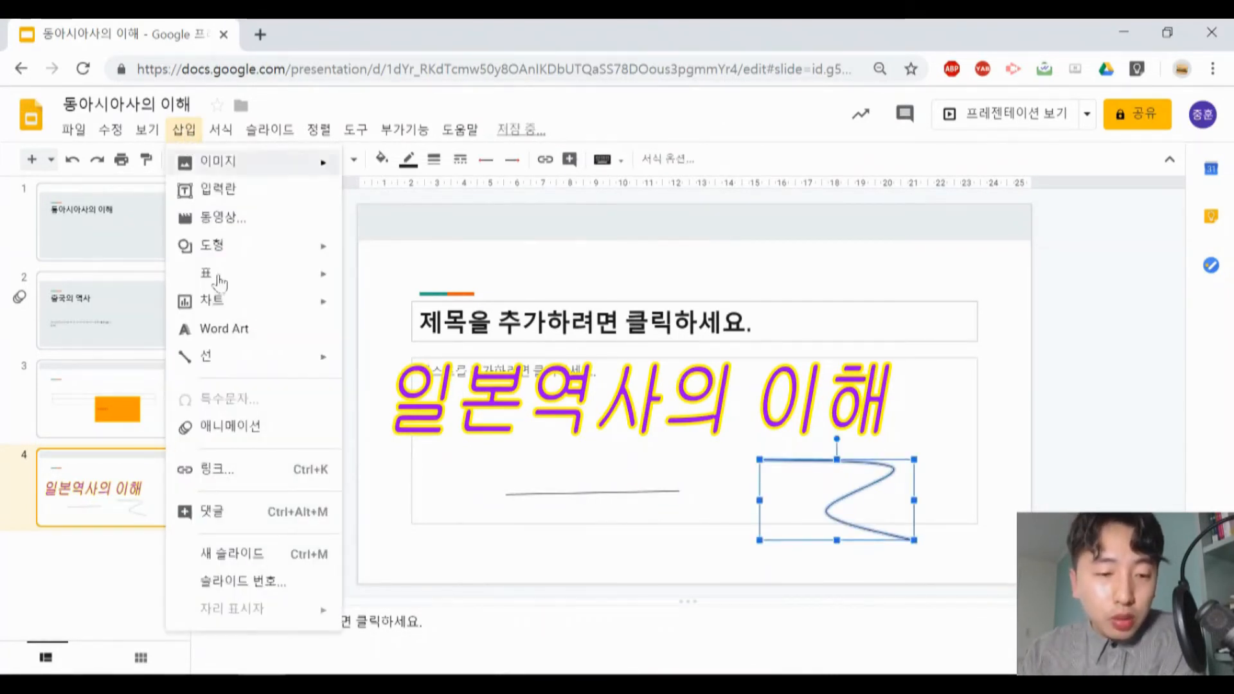
{"action": "left_click", "coordinate": [242, 427]}
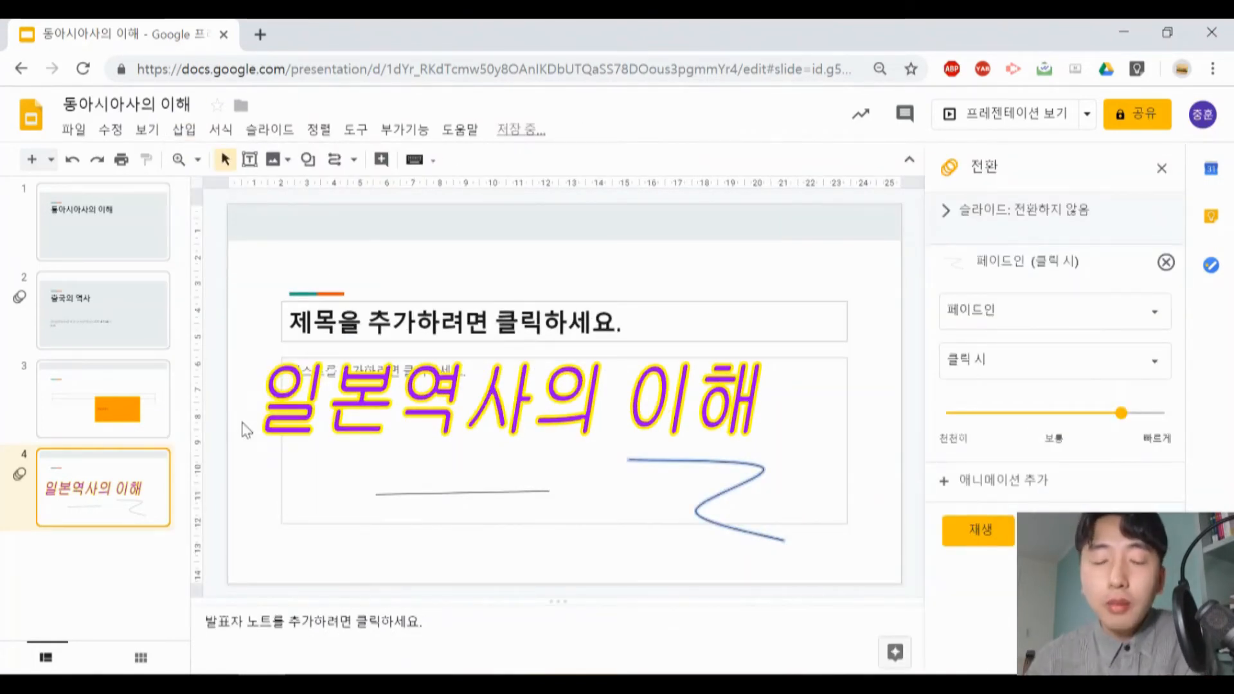
{"action": "left_click", "coordinate": [517, 401]}
{"action": "left_click", "coordinate": [965, 312]}
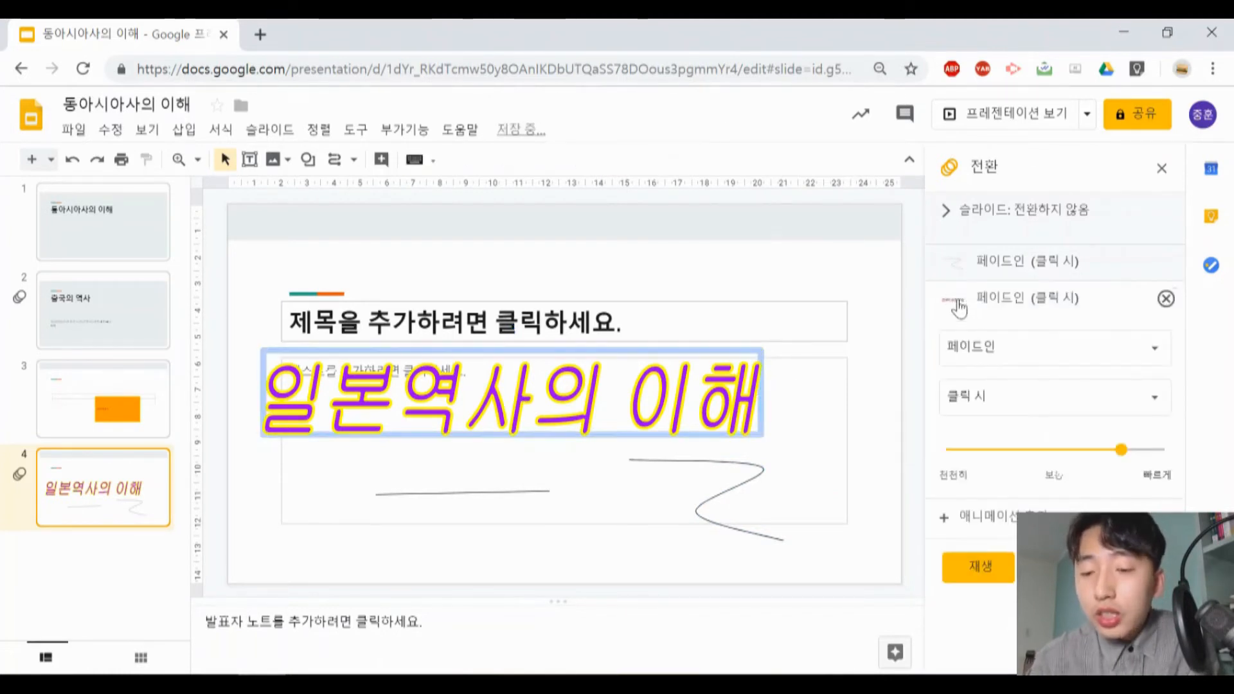
{"action": "left_click", "coordinate": [987, 350]}
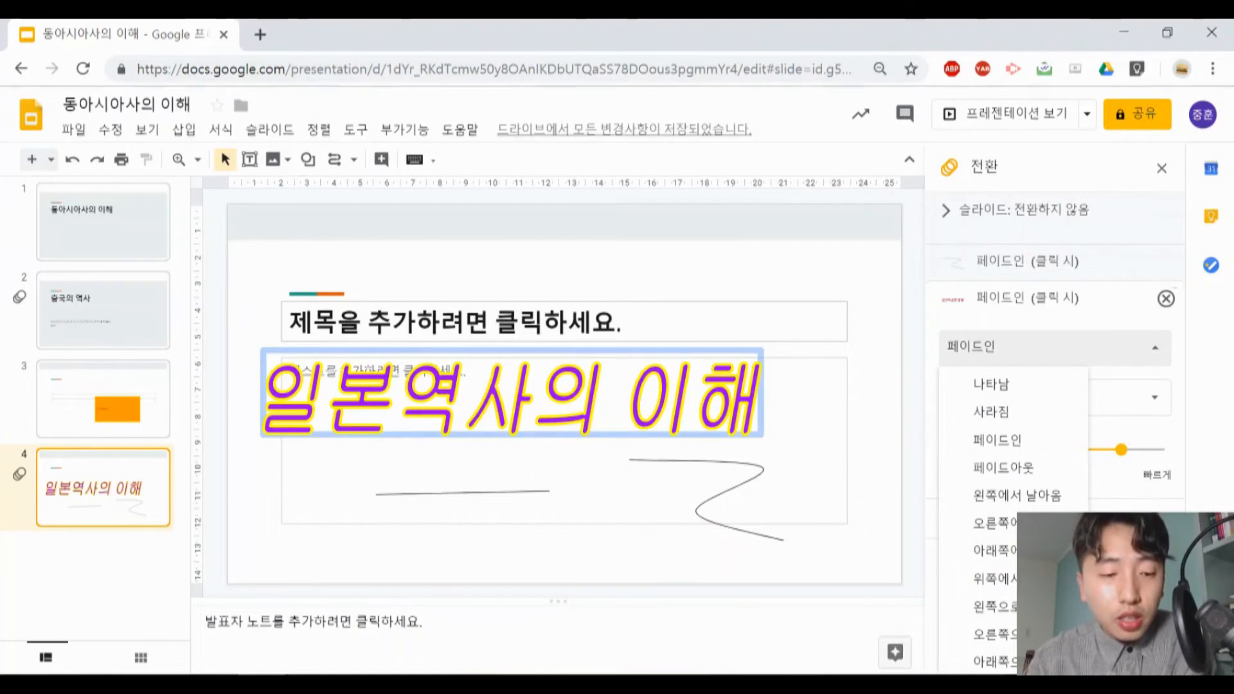
{"action": "left_click", "coordinate": [119, 495]}
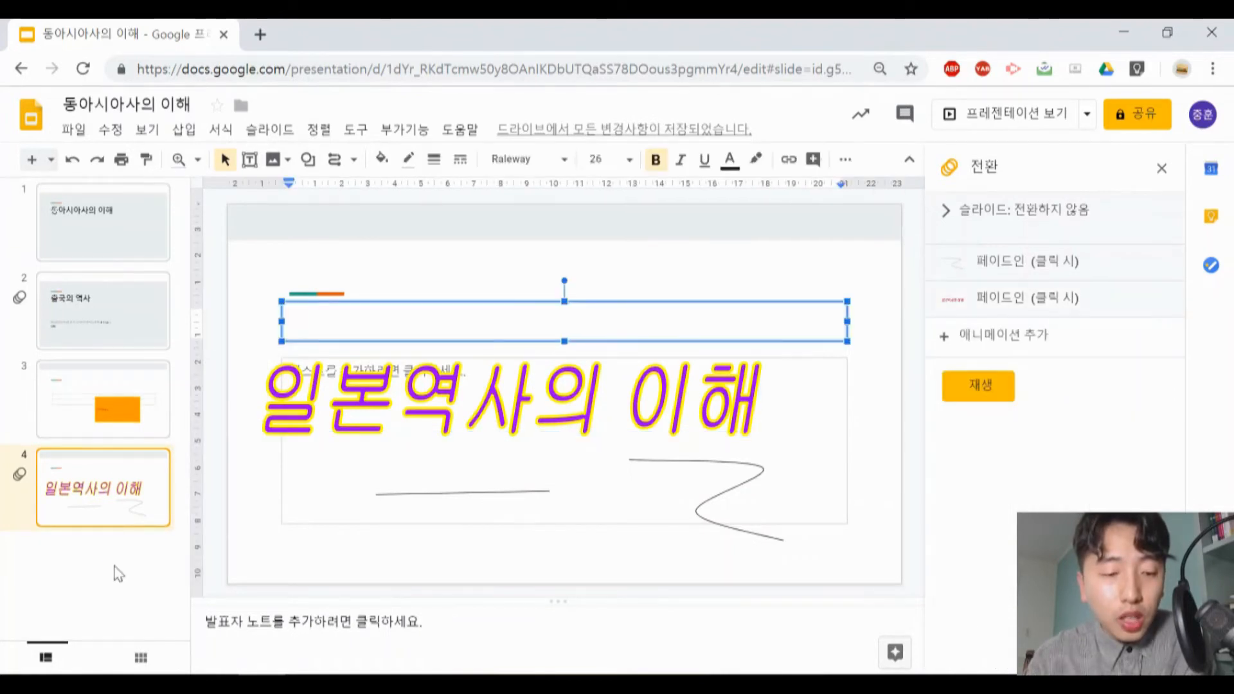
- Add two new slides after slide 4
{"action": "right_click", "coordinate": [135, 355]}
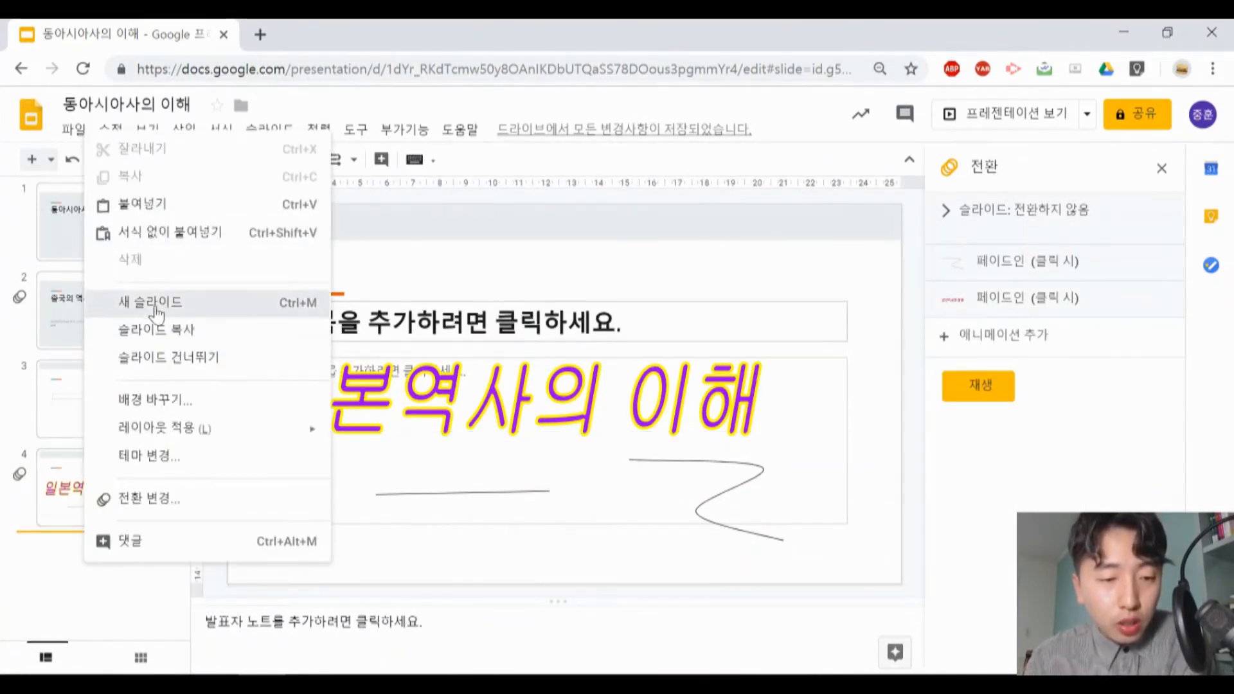
{"action": "left_click", "coordinate": [154, 308]}
{"action": "left_click", "coordinate": [186, 131]}
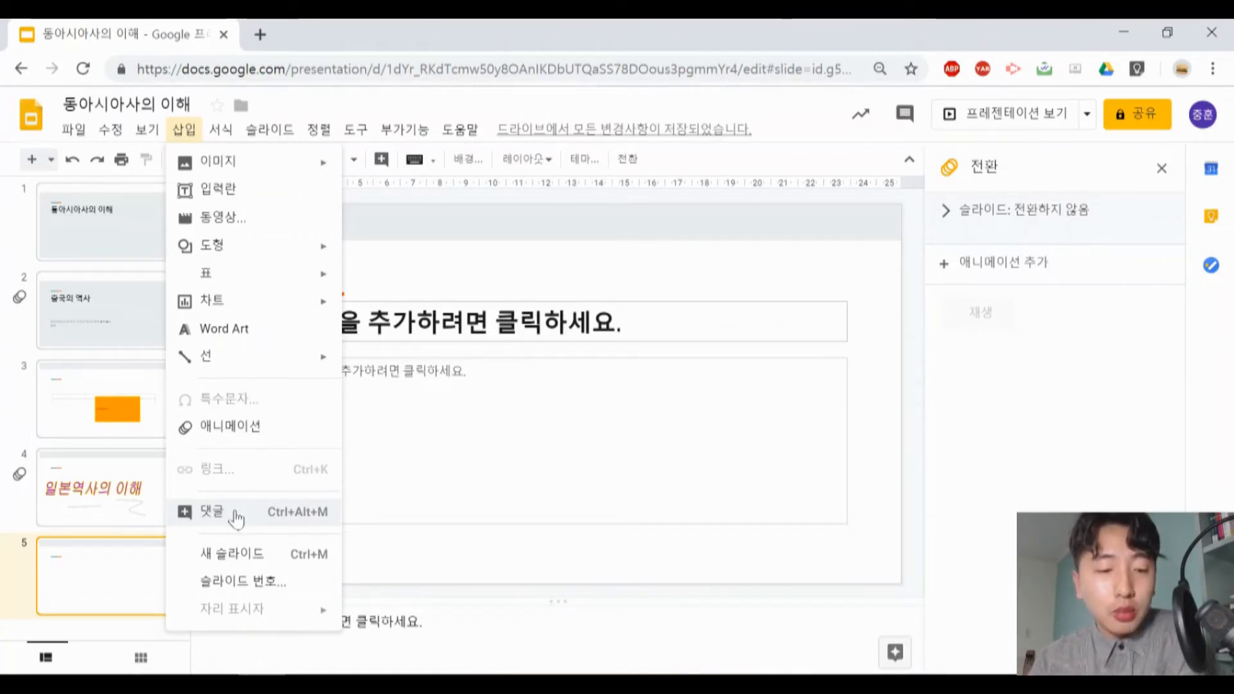
{"action": "key", "text": "ctrl+m"}
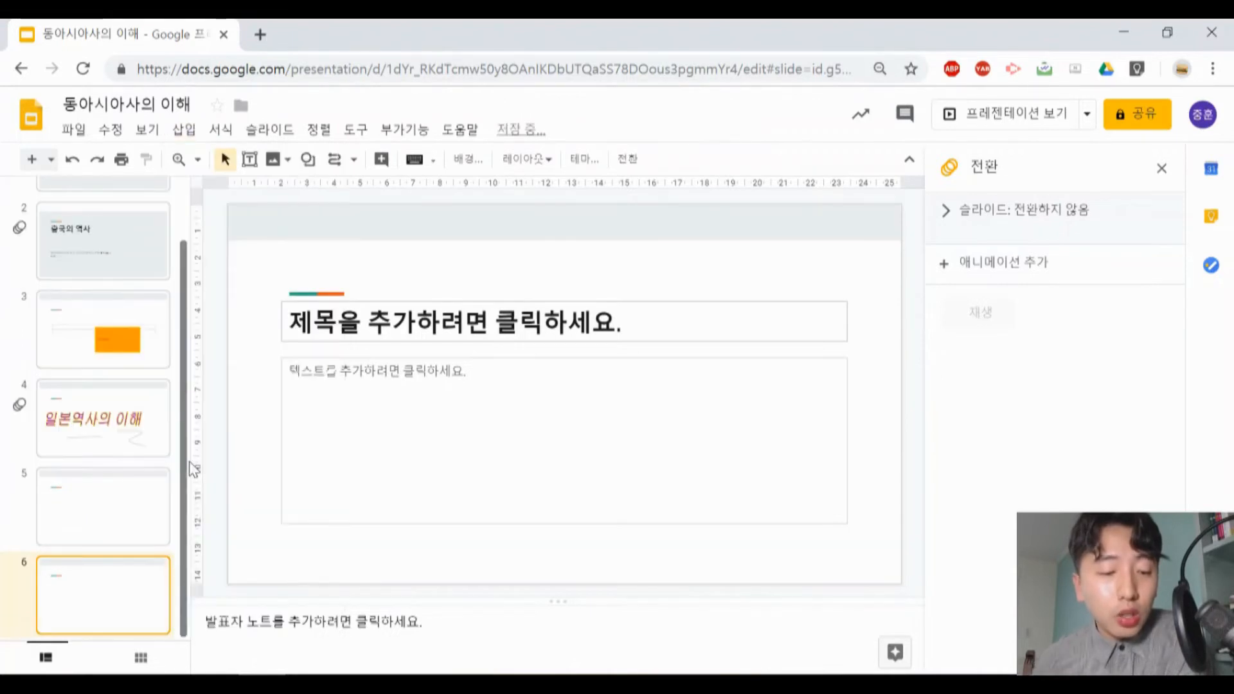
- Turn on slide numbers for slide 5 only, with the option to skip title slides unchecked
{"action": "left_click", "coordinate": [120, 534]}
{"action": "right_click", "coordinate": [116, 485]}
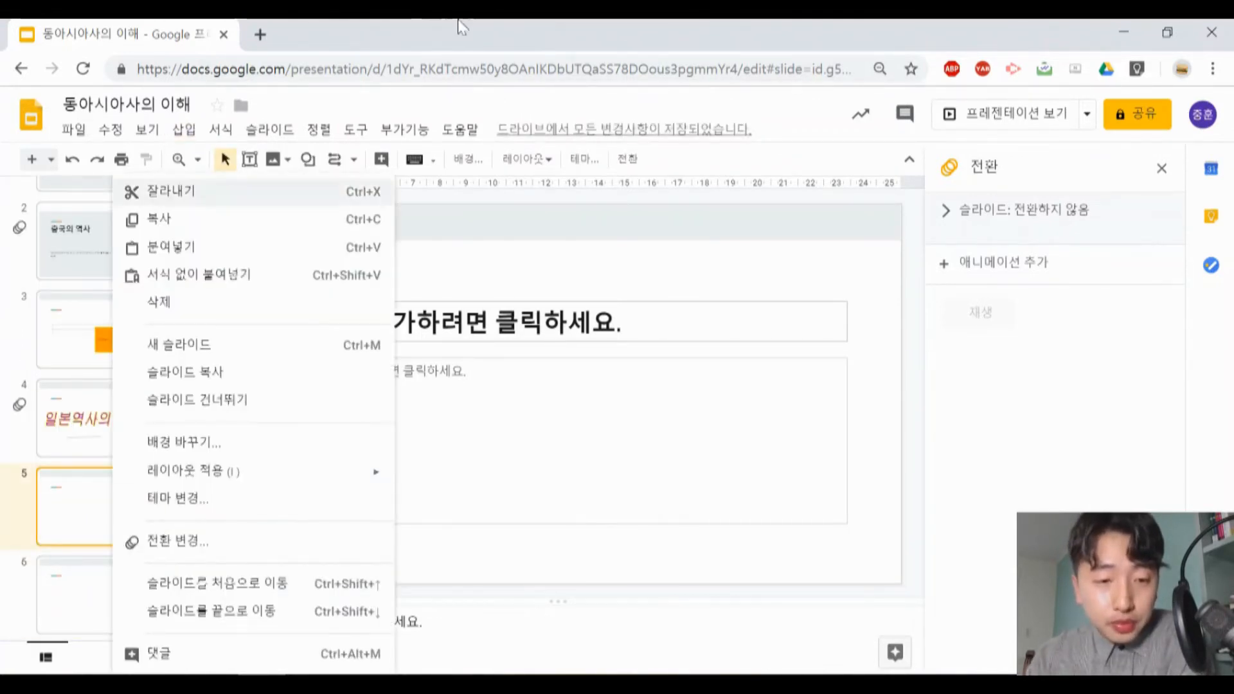
{"action": "left_click", "coordinate": [184, 129]}
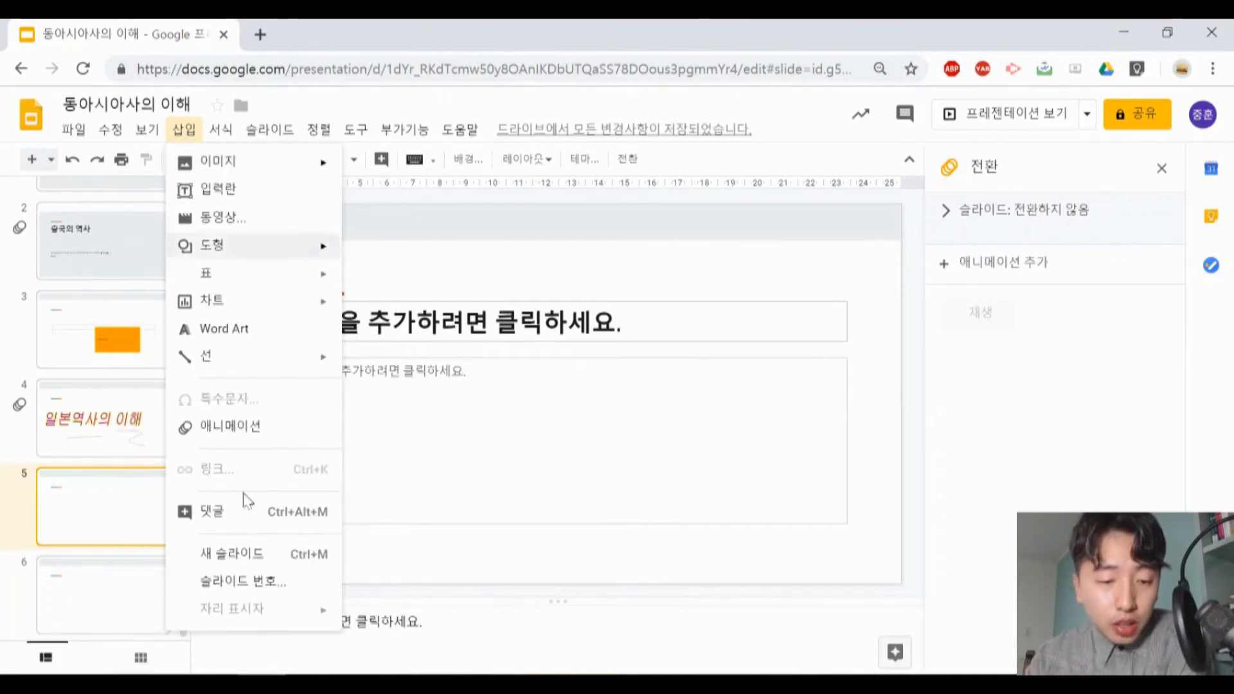
{"action": "left_click", "coordinate": [259, 583]}
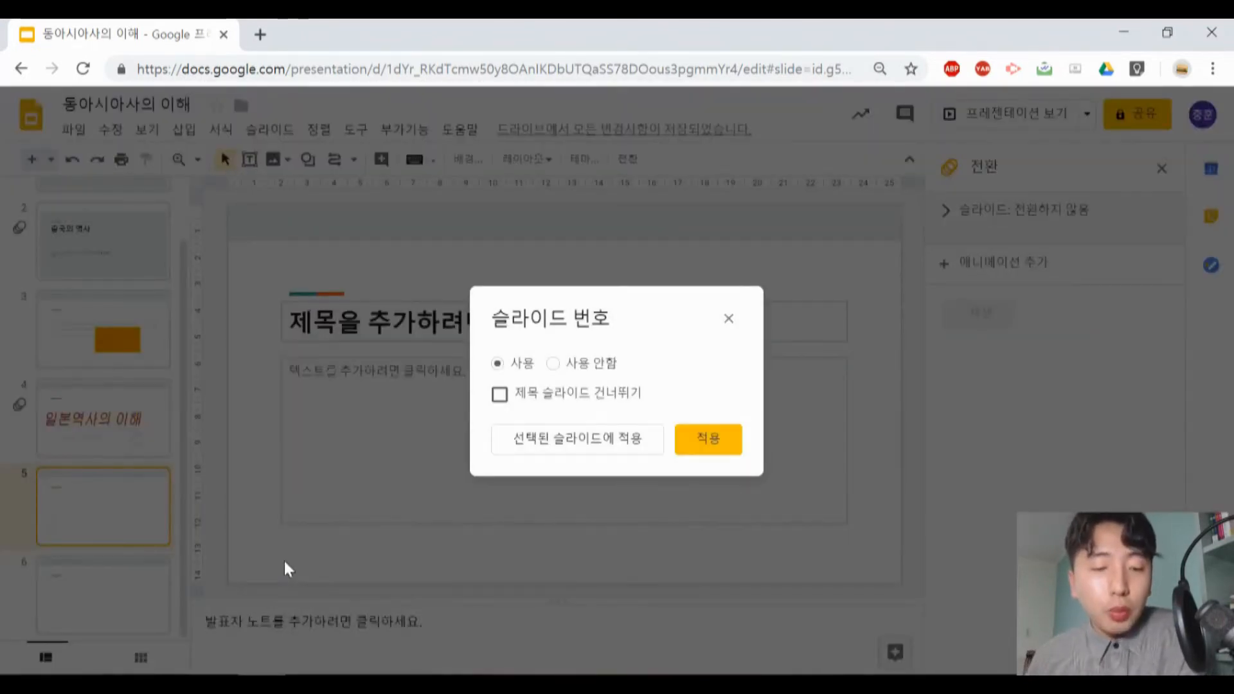
{"action": "left_click", "coordinate": [550, 368]}
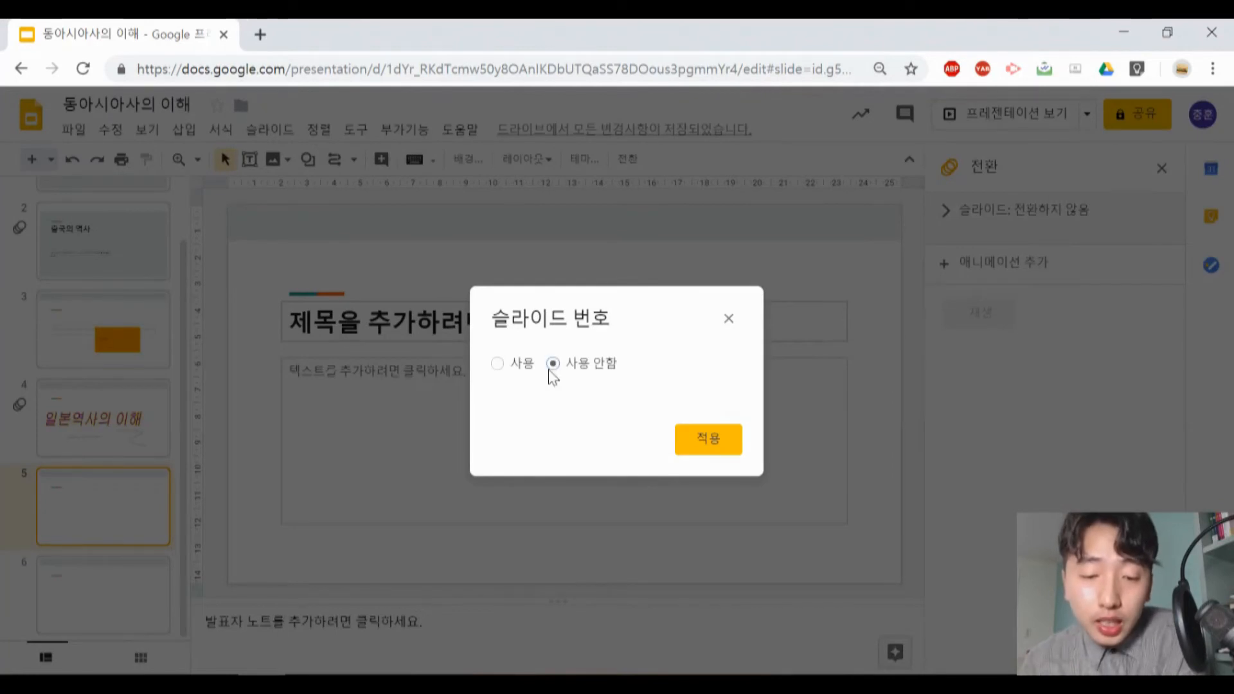
{"action": "left_click", "coordinate": [512, 369]}
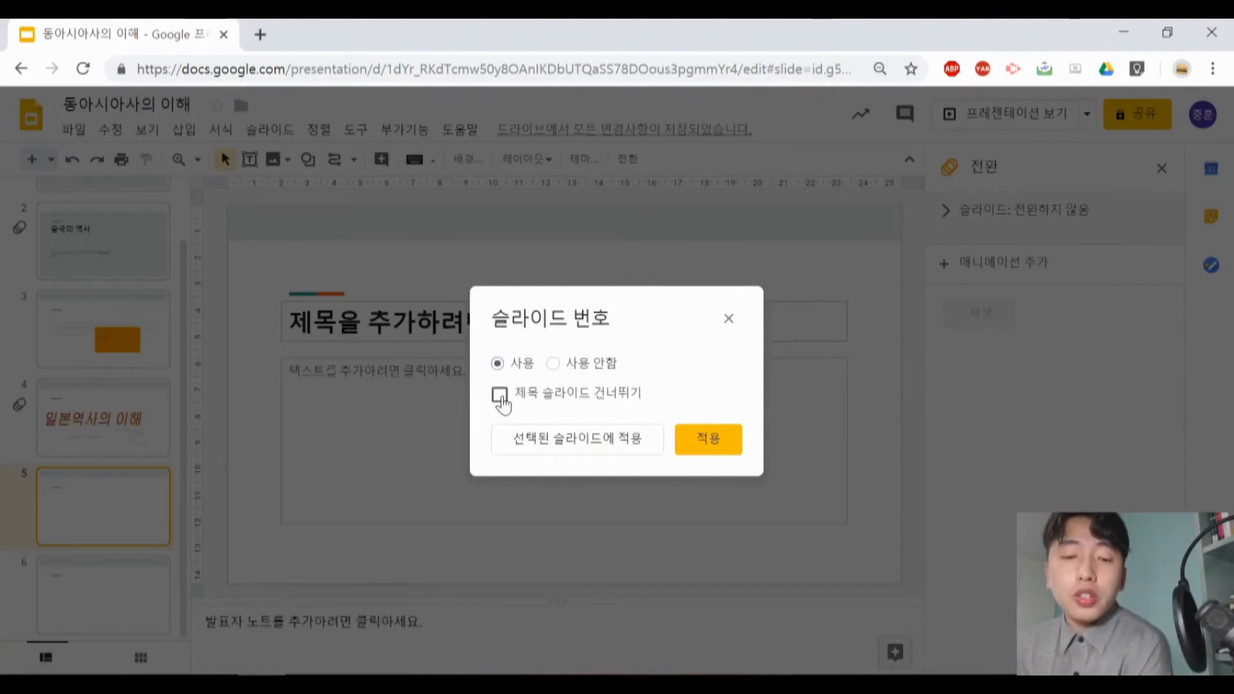
{"action": "left_click", "coordinate": [501, 395]}
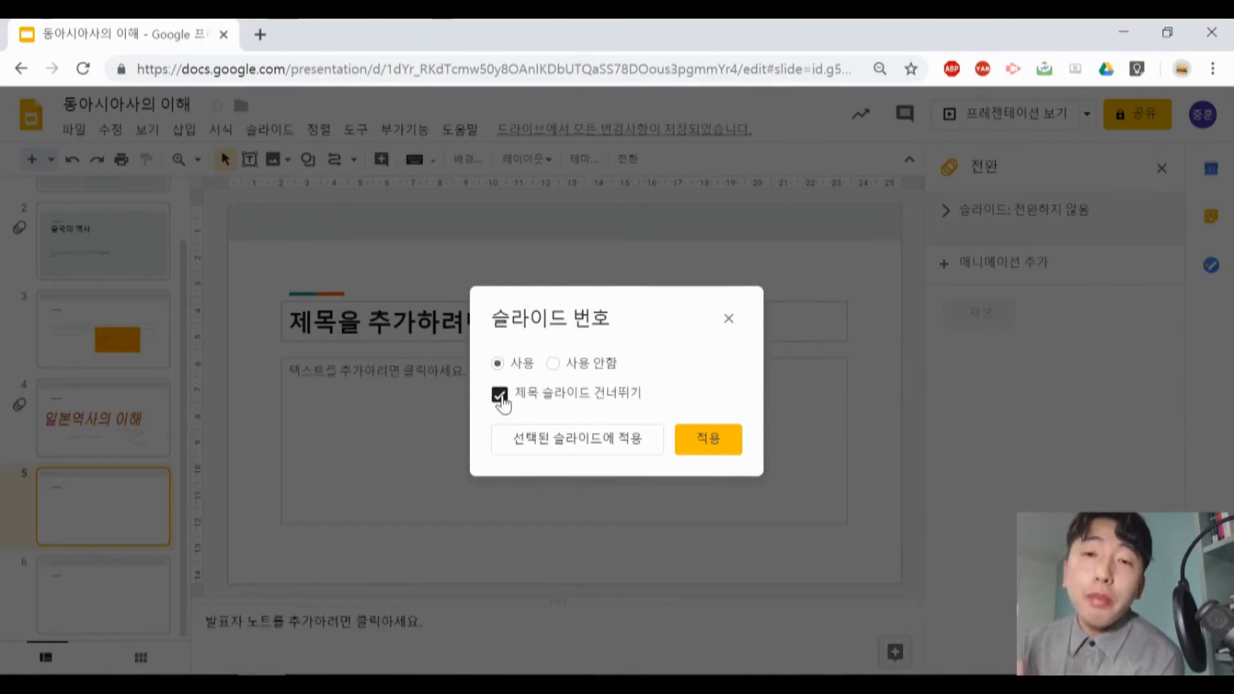
{"action": "left_click", "coordinate": [501, 395]}
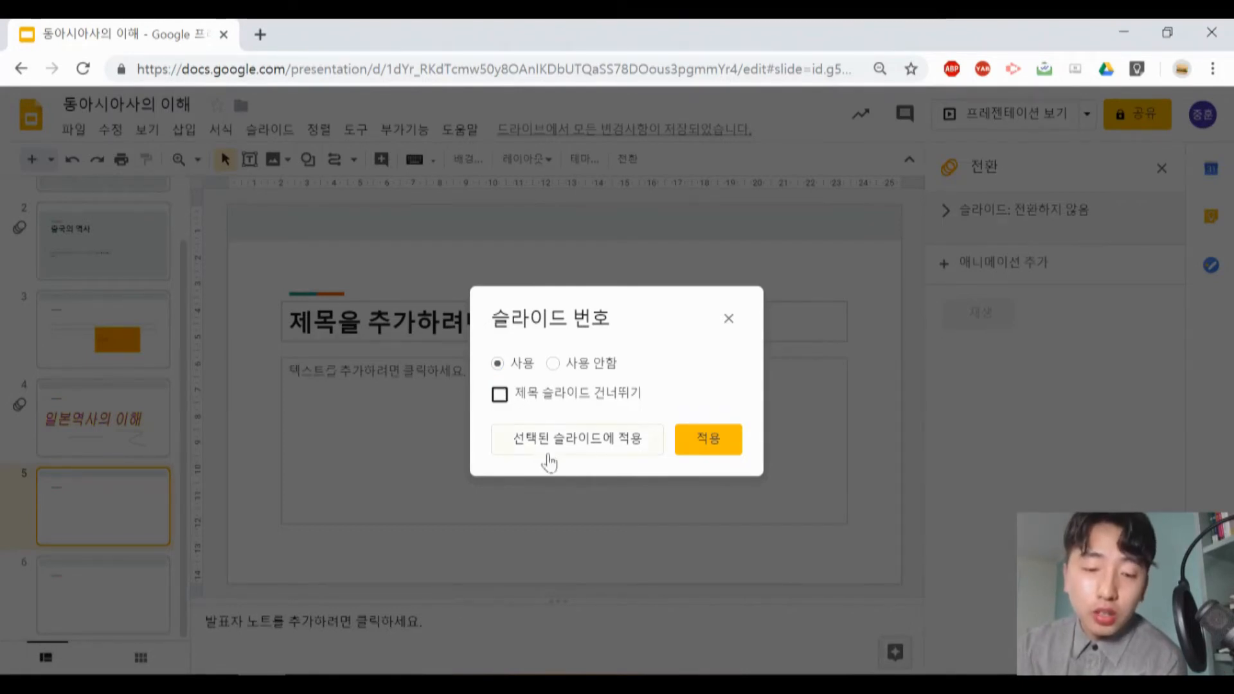
{"action": "left_click", "coordinate": [550, 447]}
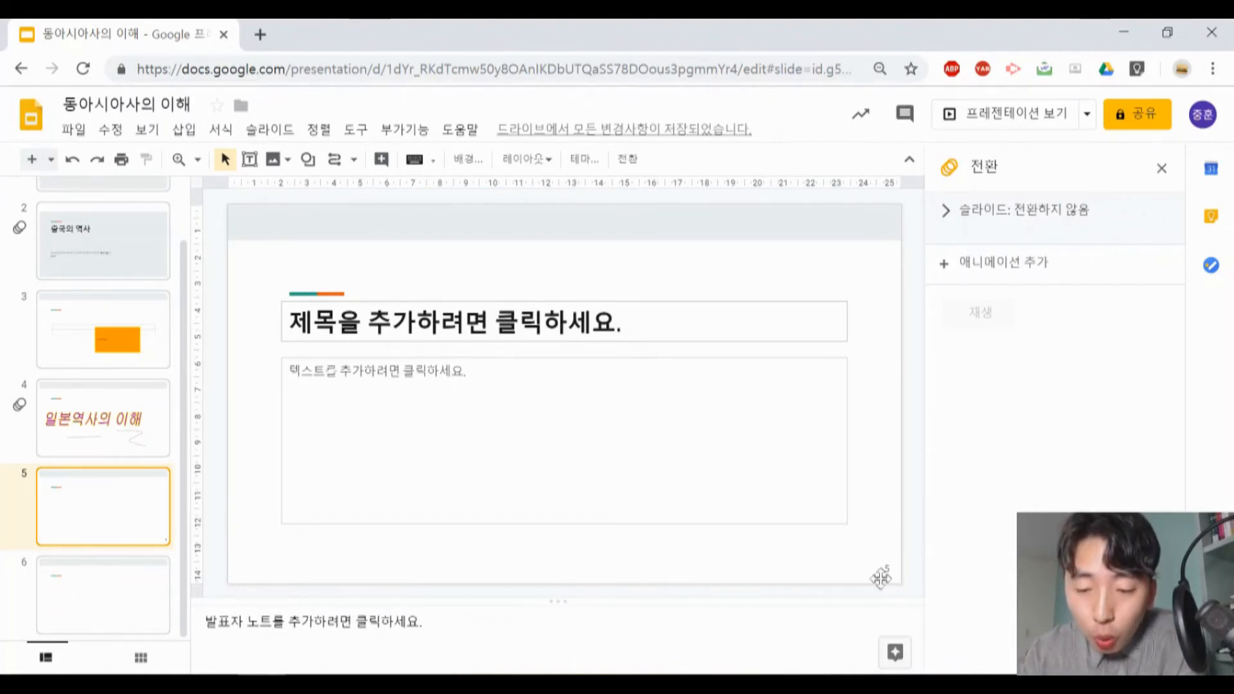
- Turn on slide numbers for the whole presentation with title slides skipped, and check the numbering on slides 3 and 1
{"action": "left_click", "coordinate": [155, 419]}
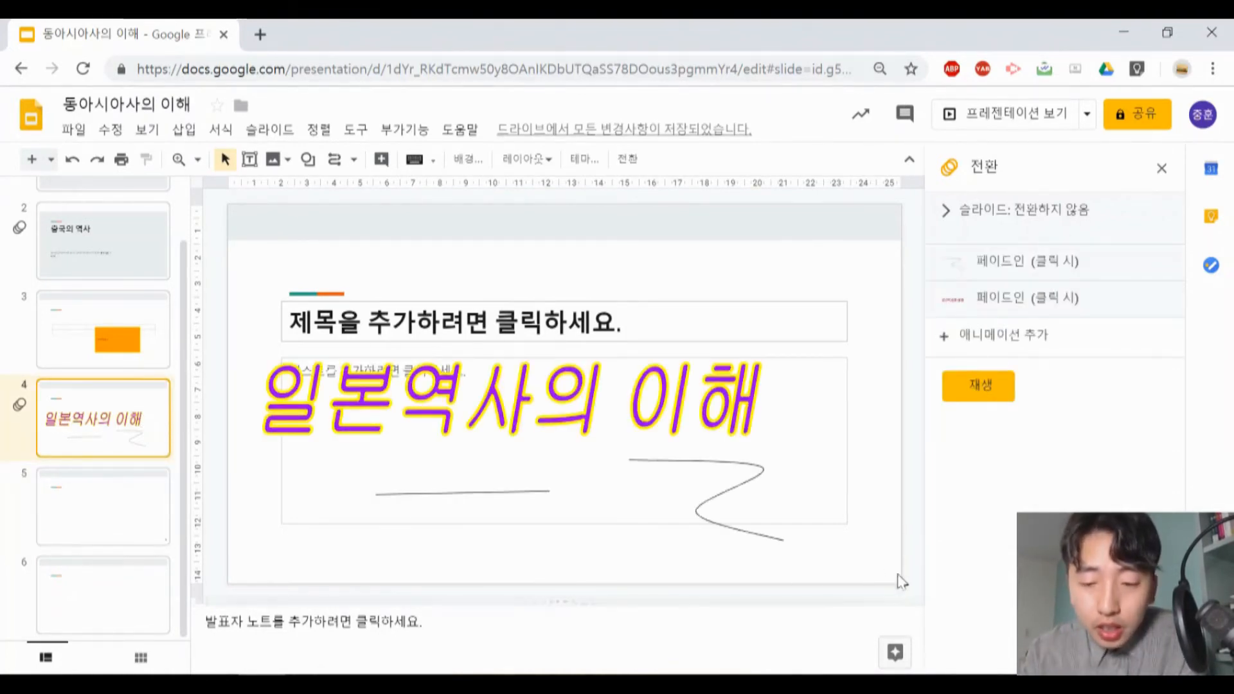
{"action": "left_click", "coordinate": [187, 131]}
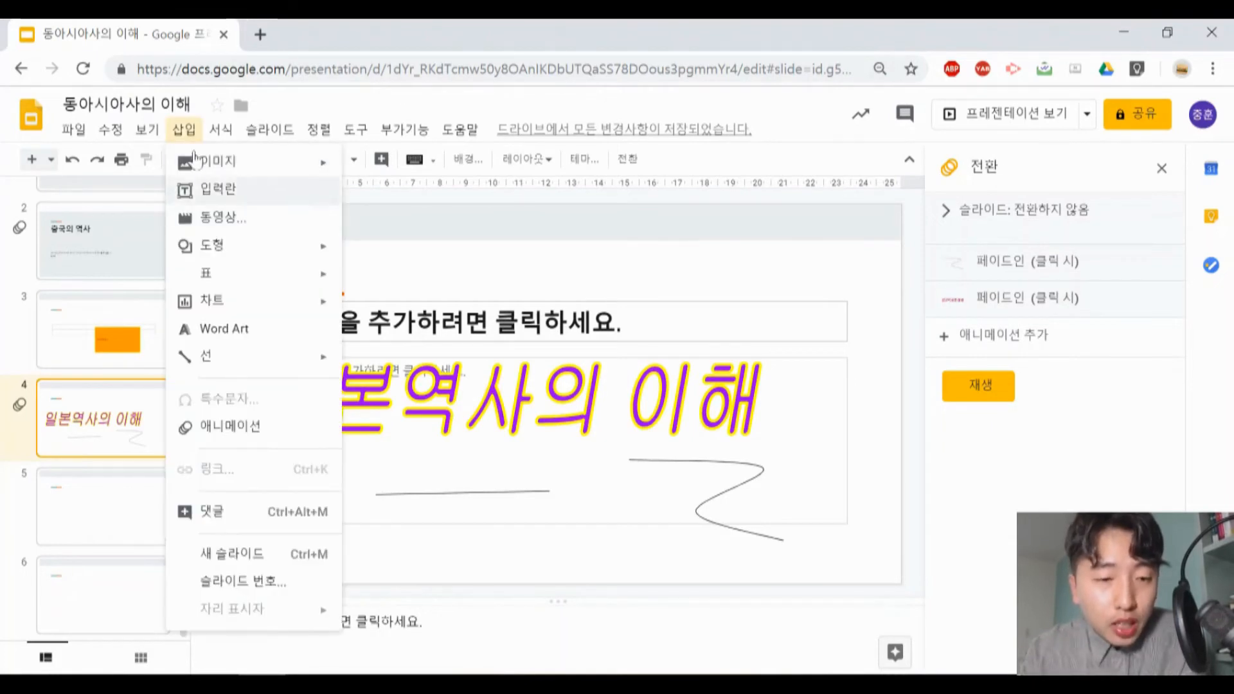
{"action": "left_click", "coordinate": [238, 581]}
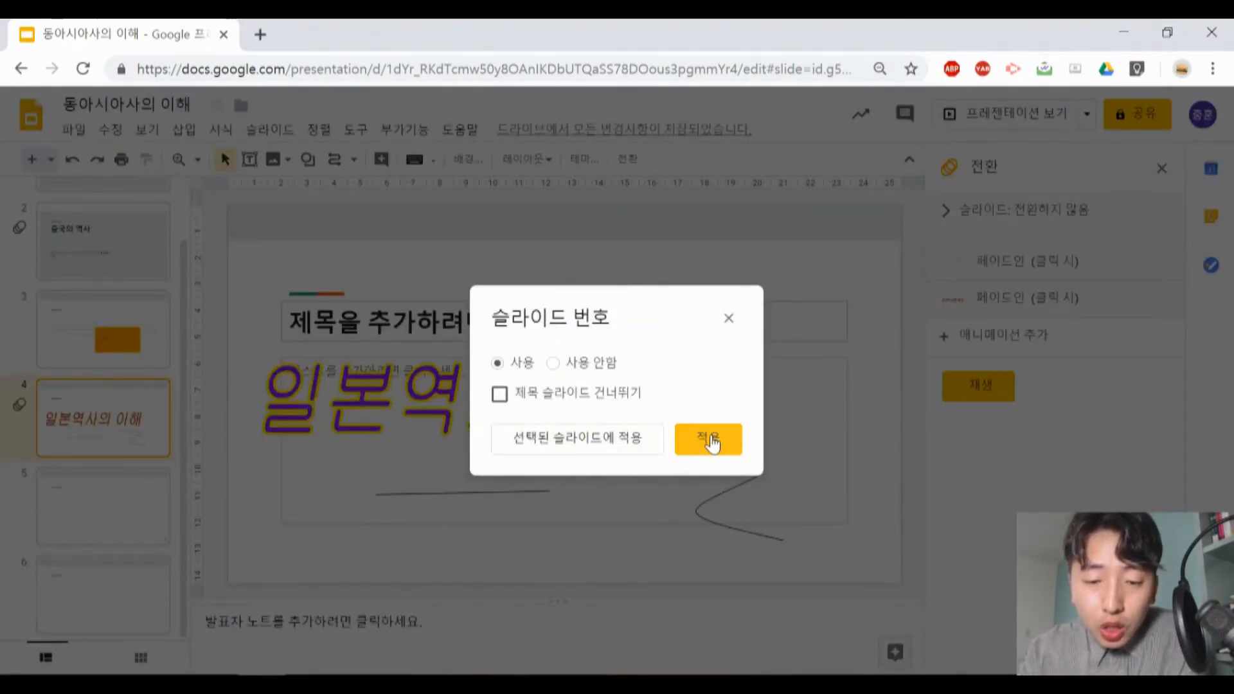
{"action": "left_click", "coordinate": [500, 394]}
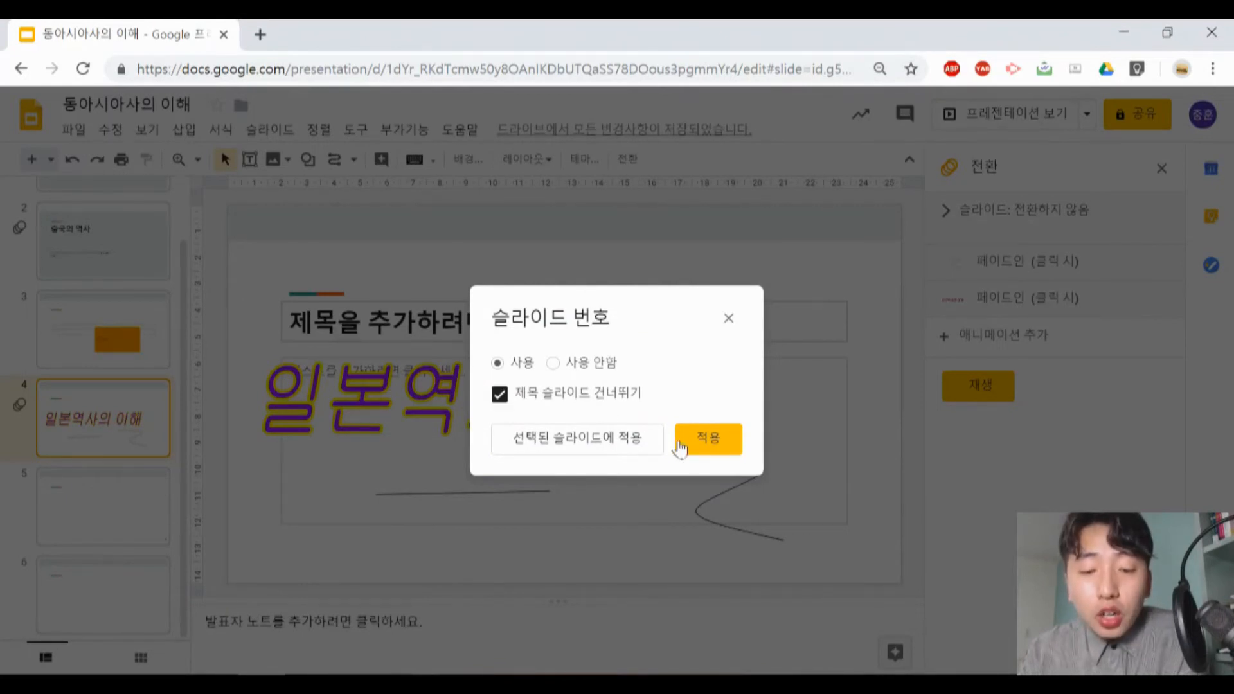
{"action": "left_click", "coordinate": [708, 439]}
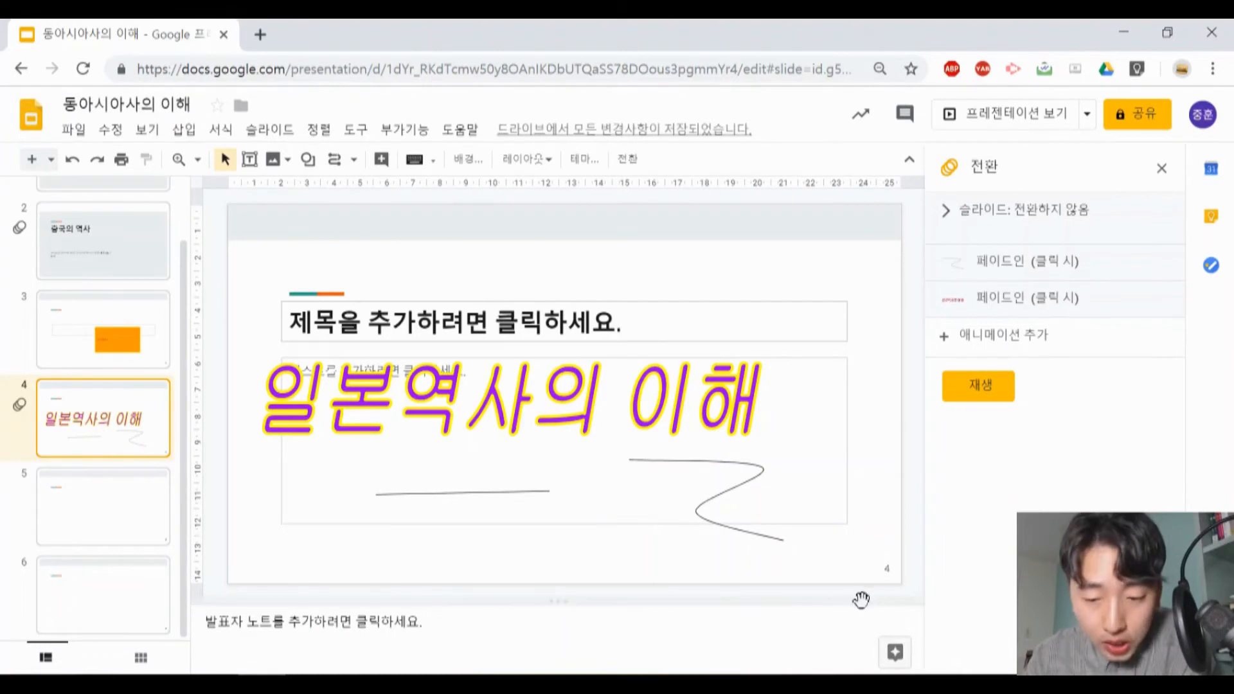
{"action": "left_click", "coordinate": [148, 332]}
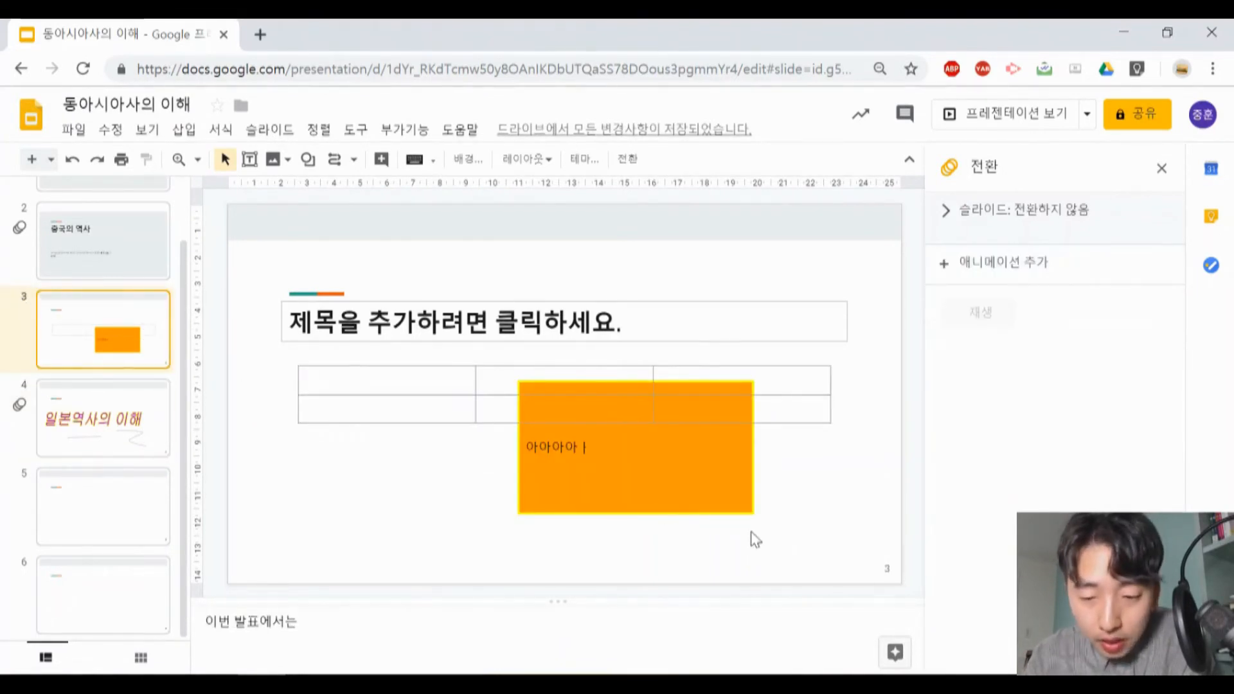
{"action": "scroll", "coordinate": [105, 257], "scroll_direction": "up", "scroll_amount": 2}
{"action": "left_click", "coordinate": [105, 253]}
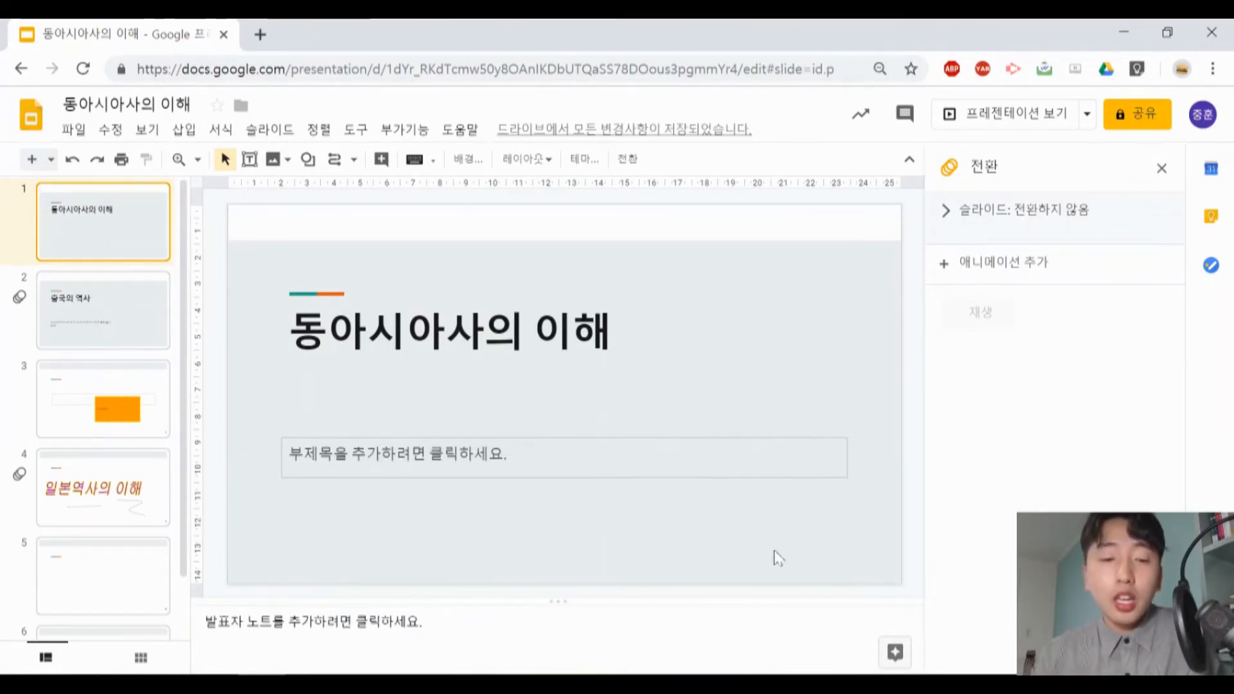
- Examine the text, line spacing, bullet and numbering, and border formatting options available for the title placeholder on slide 4
{"action": "scroll", "coordinate": [110, 523], "scroll_direction": "down", "scroll_amount": 1}
{"action": "left_click", "coordinate": [114, 489]}
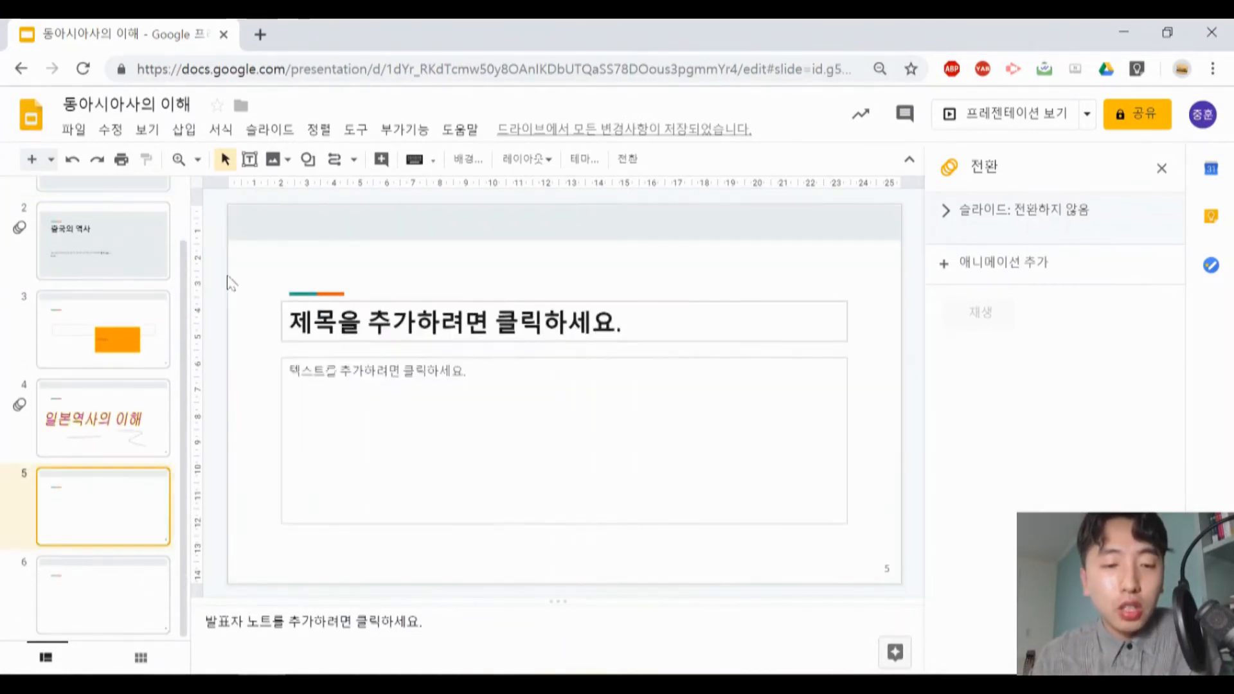
{"action": "left_click", "coordinate": [183, 130]}
{"action": "mouse_move", "coordinate": [218, 130]}
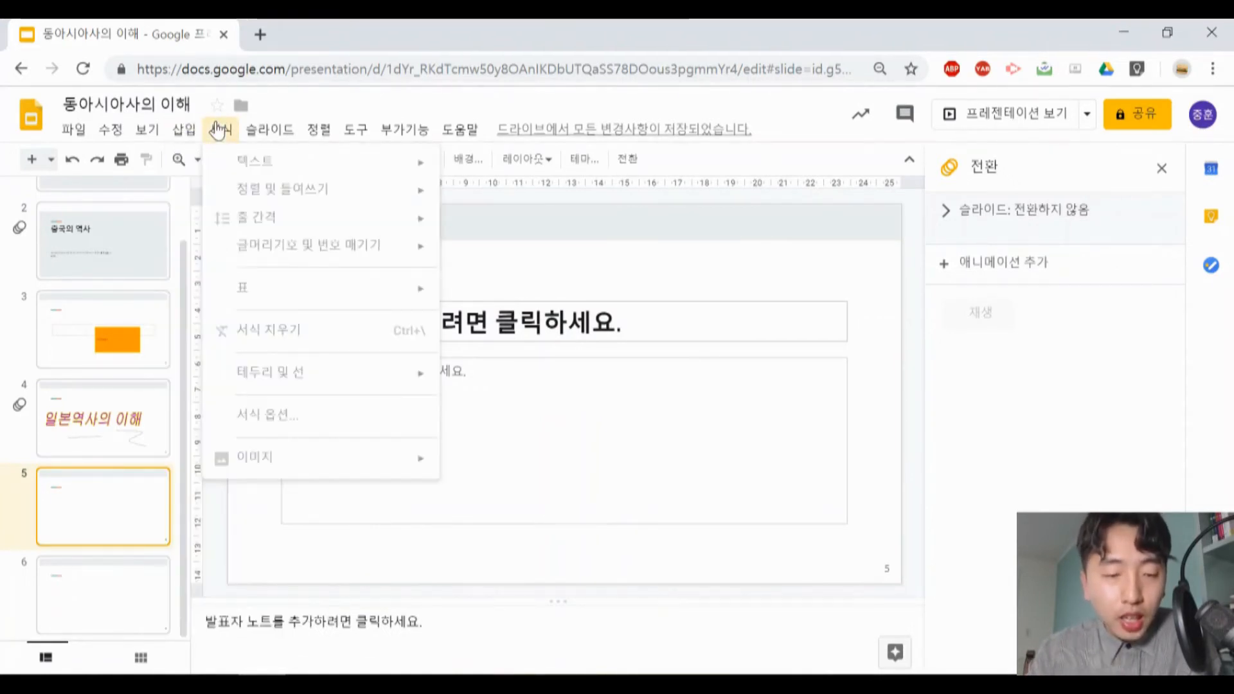
{"action": "left_click", "coordinate": [97, 418]}
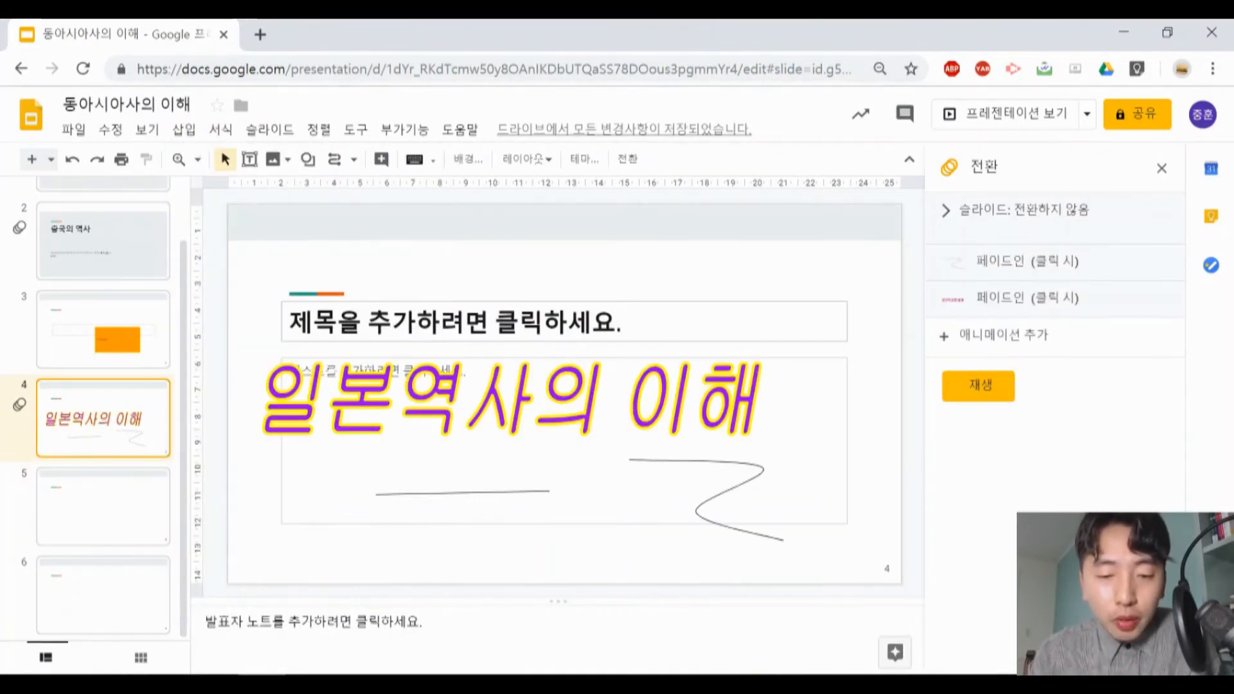
{"action": "left_click", "coordinate": [386, 322]}
{"action": "left_click", "coordinate": [218, 136]}
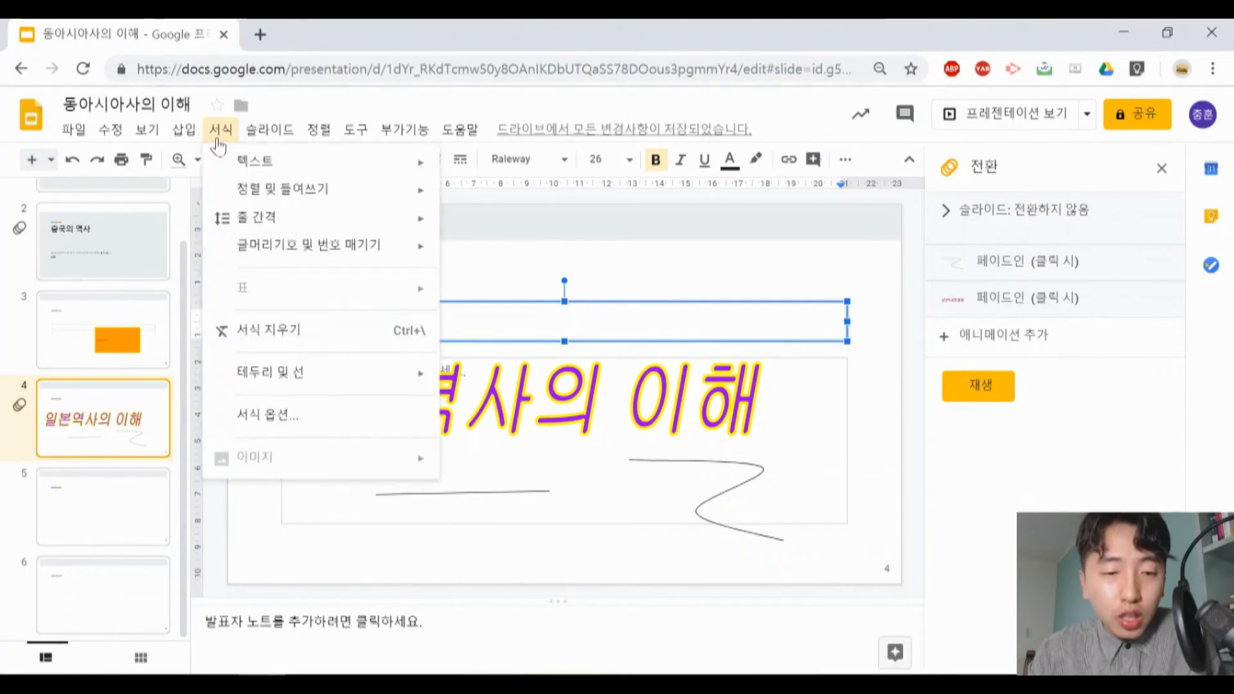
{"action": "mouse_move", "coordinate": [248, 159]}
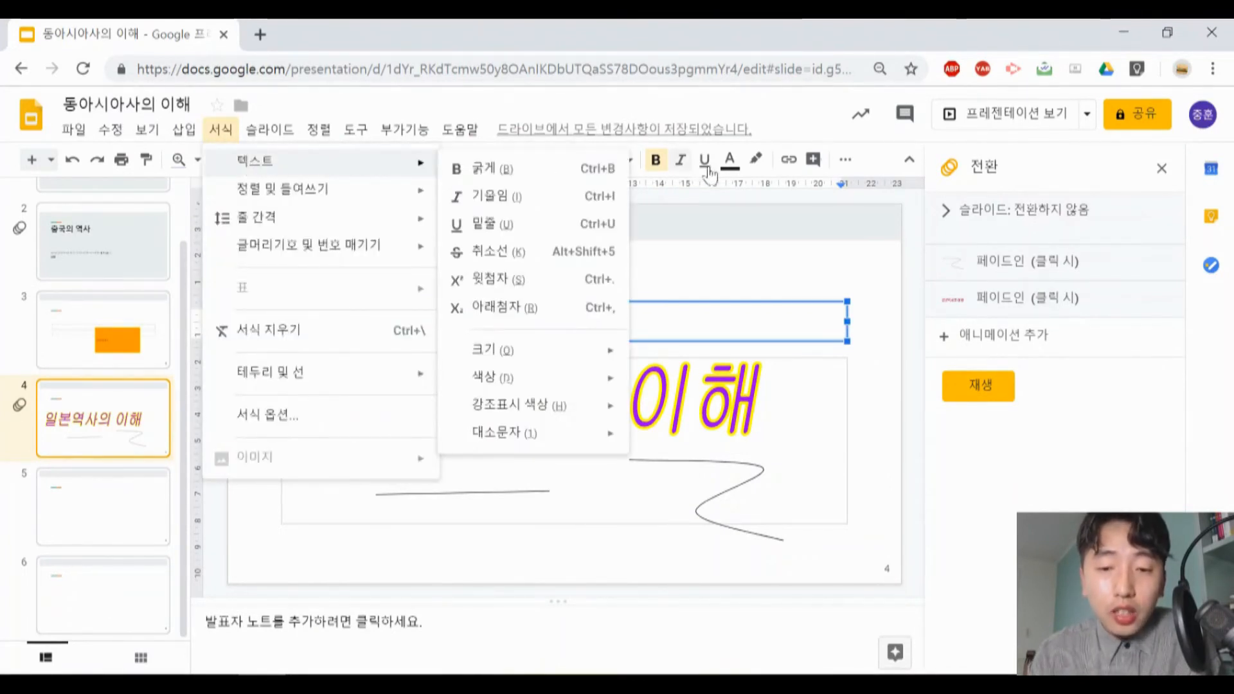
{"action": "mouse_move", "coordinate": [371, 201]}
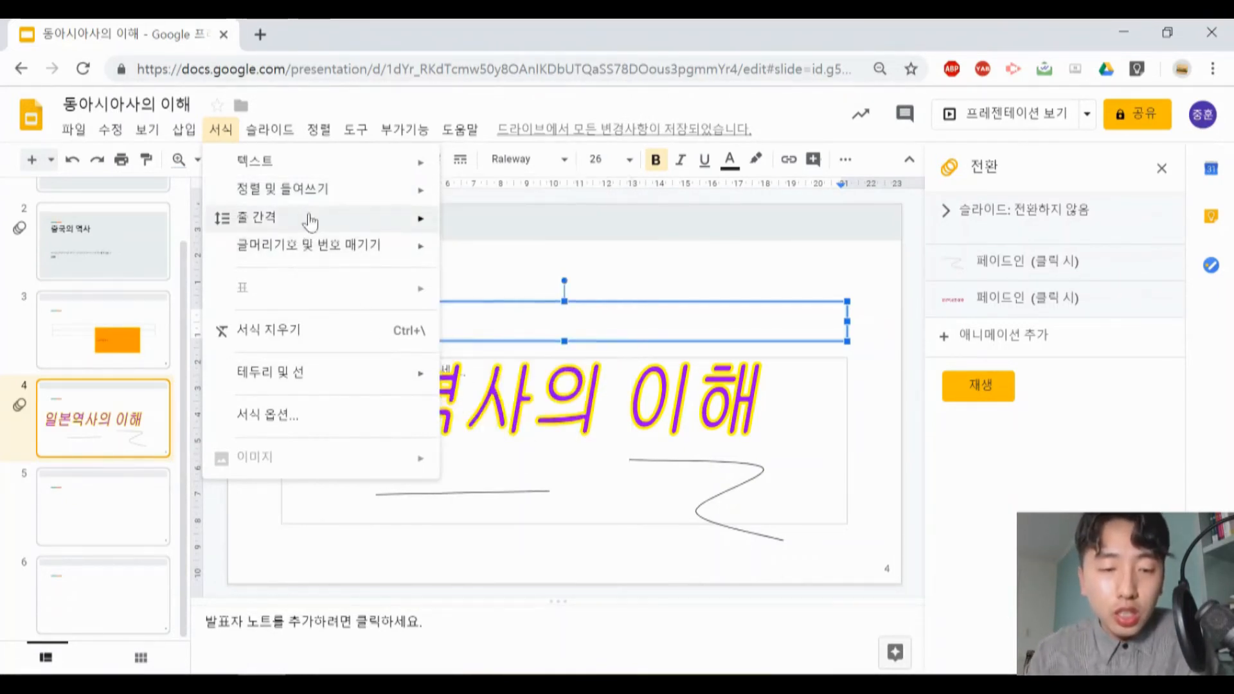
{"action": "mouse_move", "coordinate": [319, 227]}
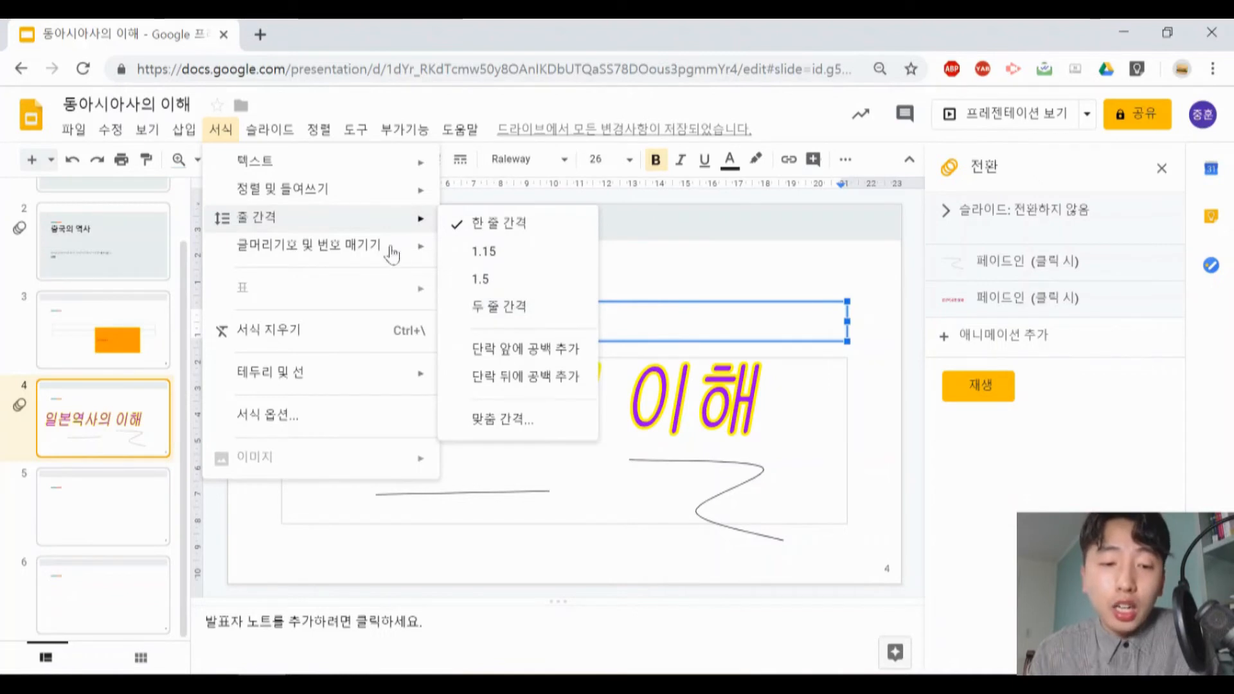
{"action": "mouse_move", "coordinate": [393, 249]}
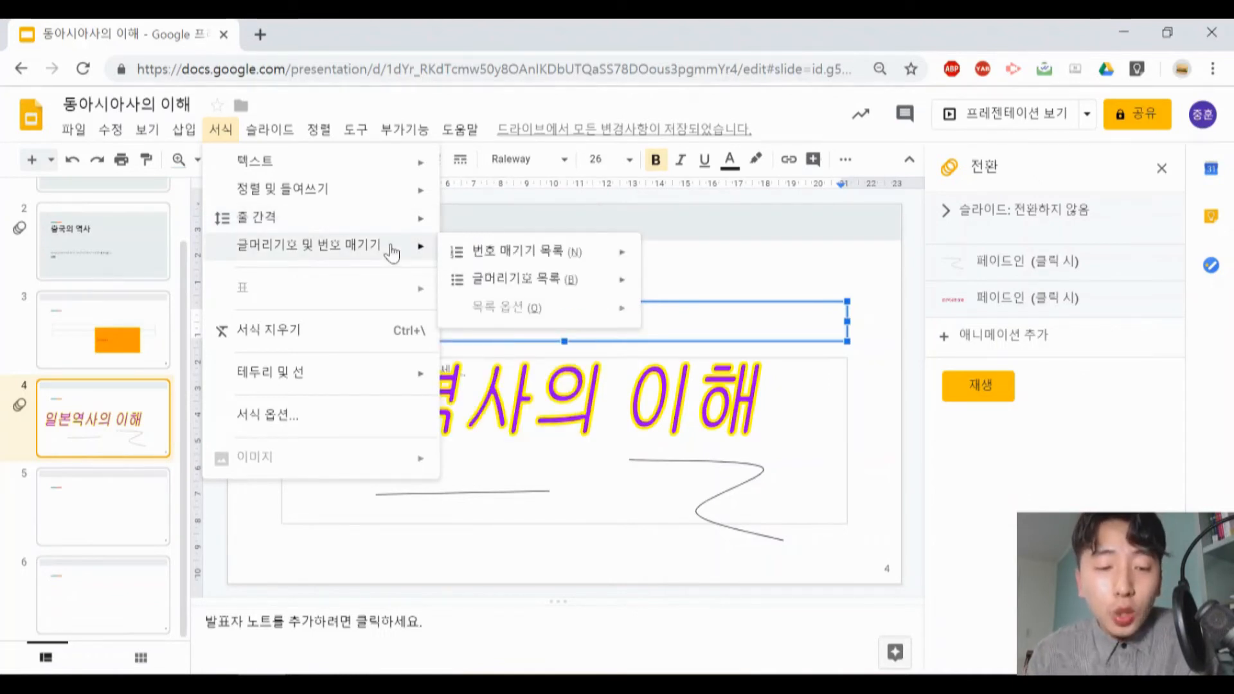
{"action": "mouse_move", "coordinate": [484, 259]}
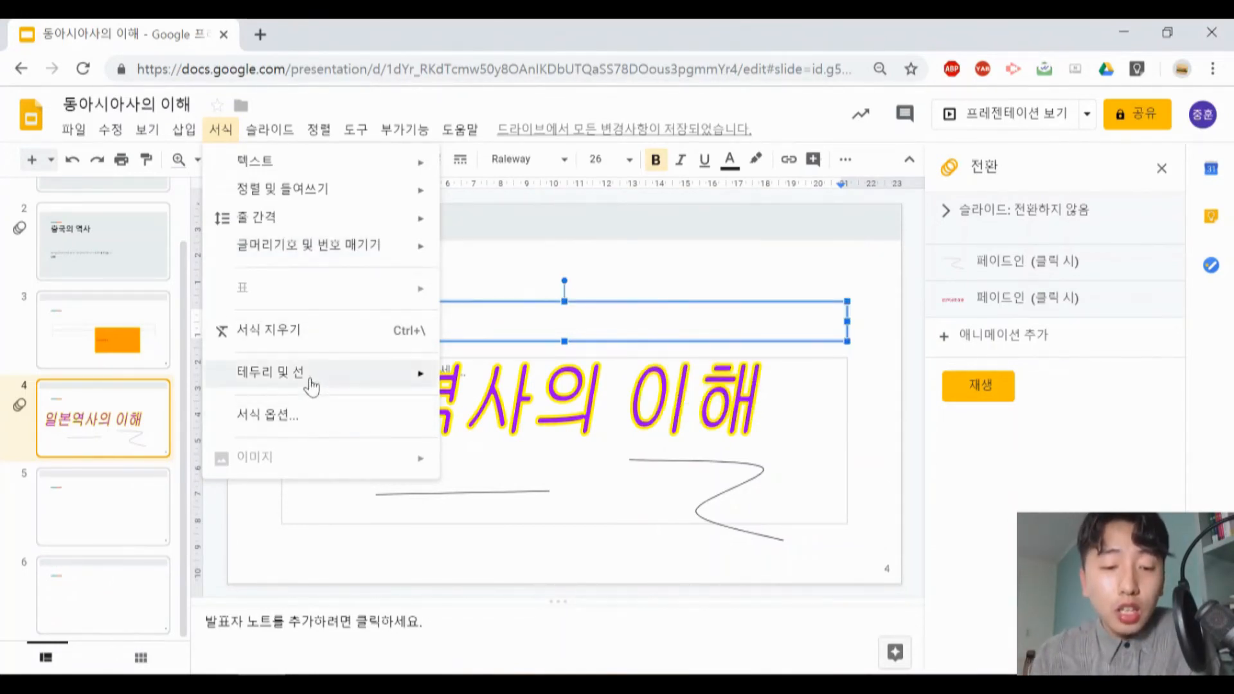
{"action": "mouse_move", "coordinate": [312, 385]}
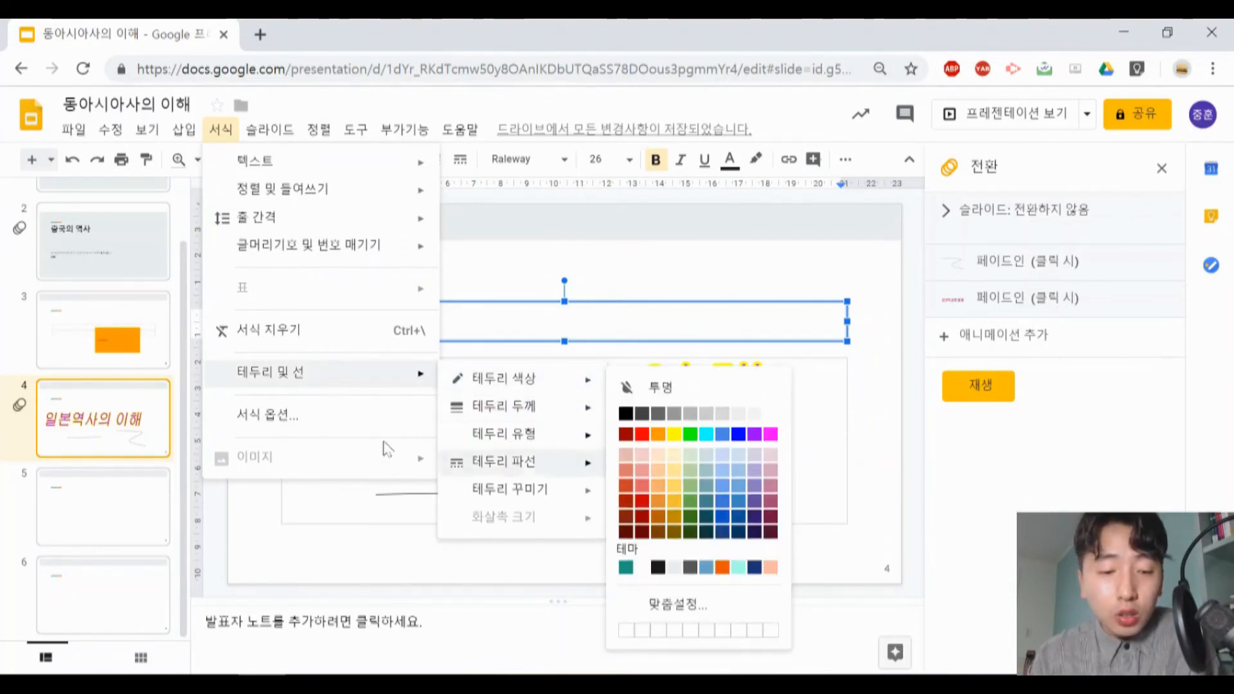
{"action": "mouse_move", "coordinate": [270, 130]}
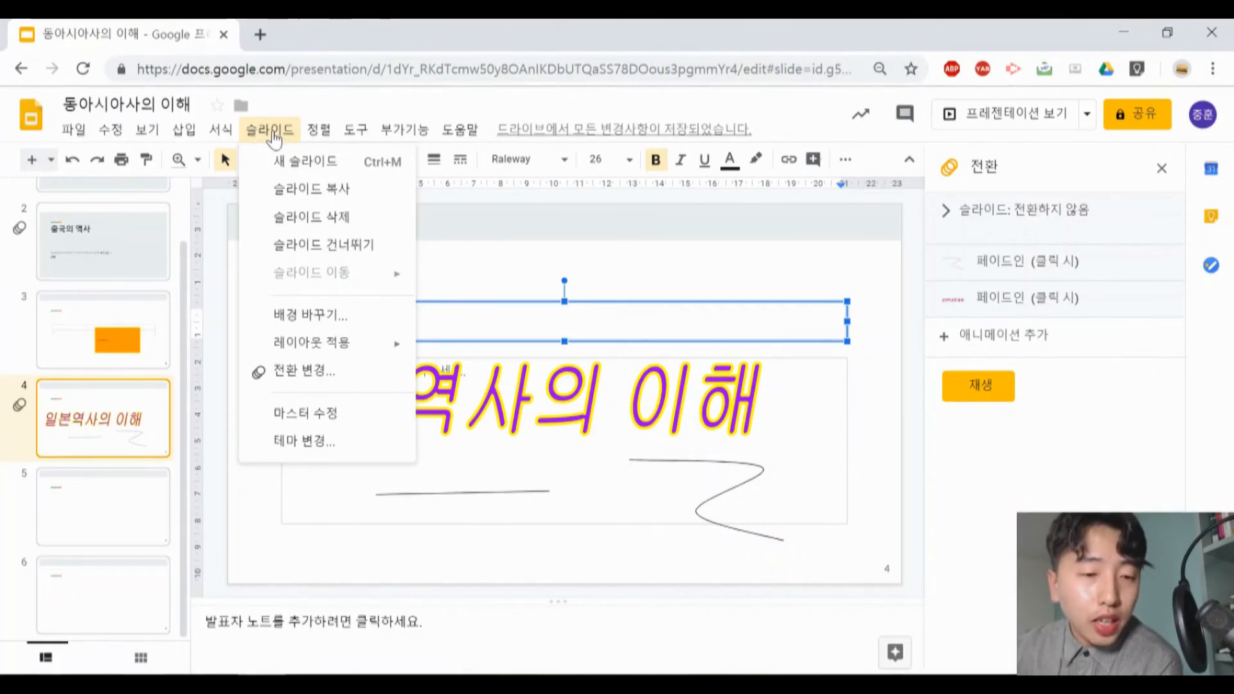
- Set slide 5 to be skipped when presenting (슬라이드 건너뛰기)
{"action": "left_click", "coordinate": [179, 283]}
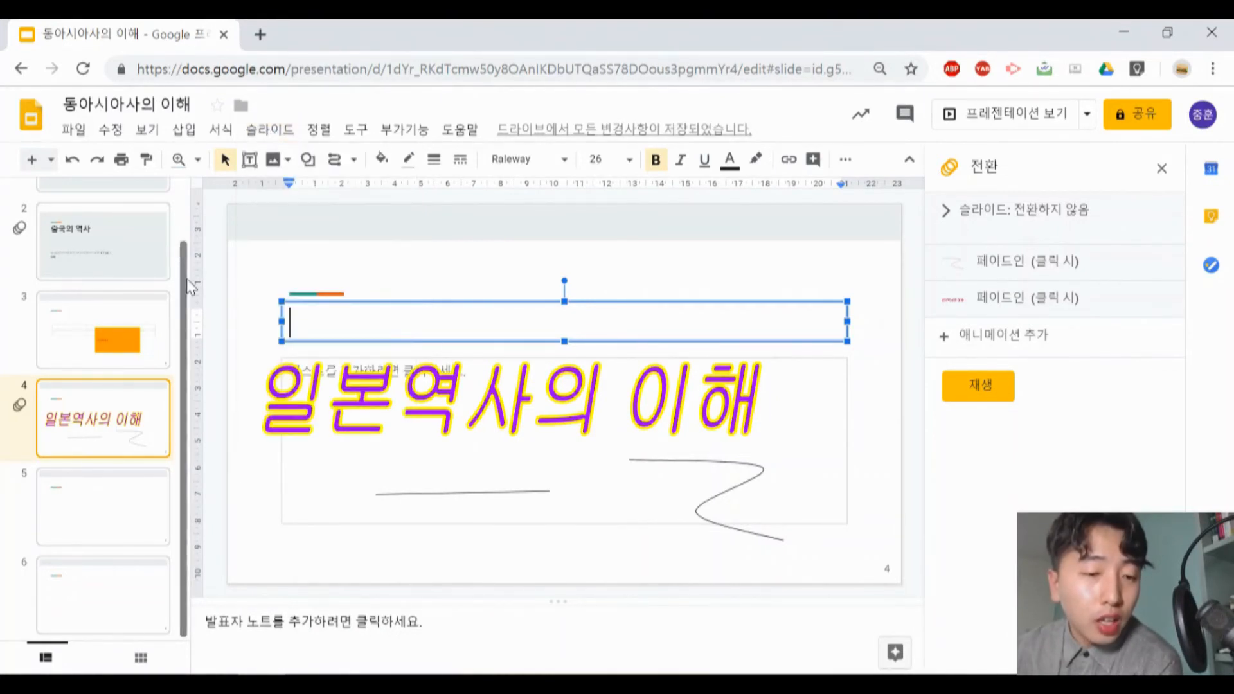
{"action": "right_click", "coordinate": [113, 287]}
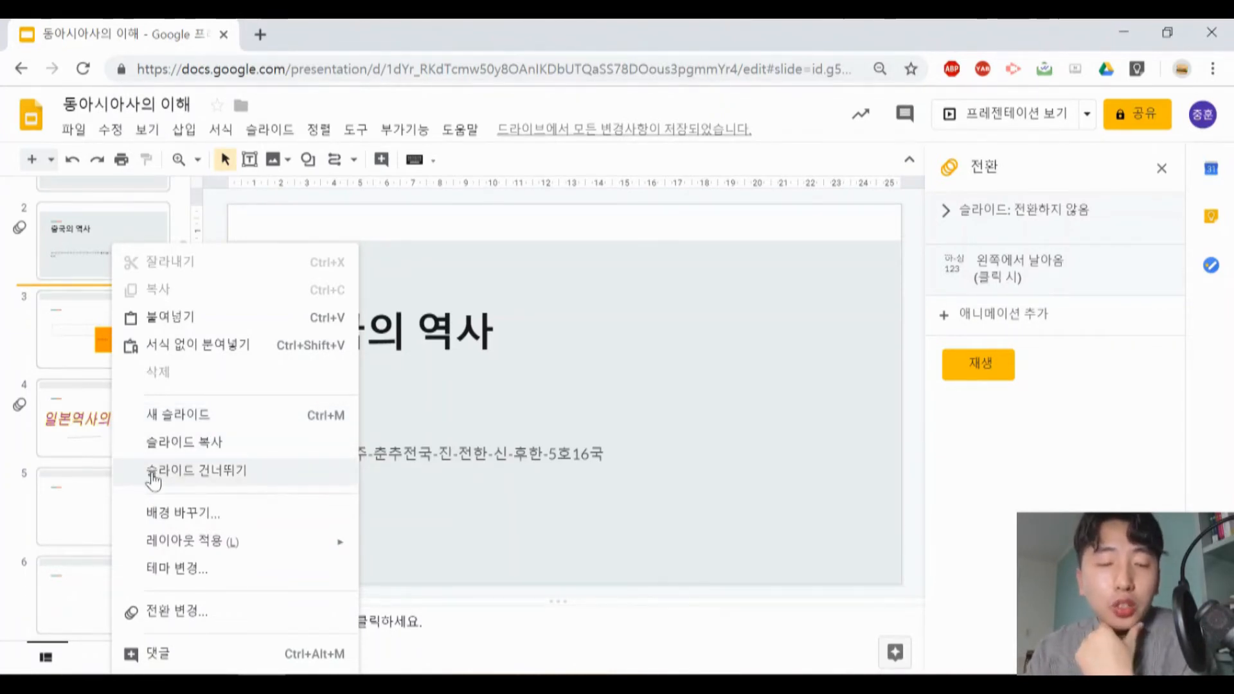
{"action": "left_click", "coordinate": [103, 347]}
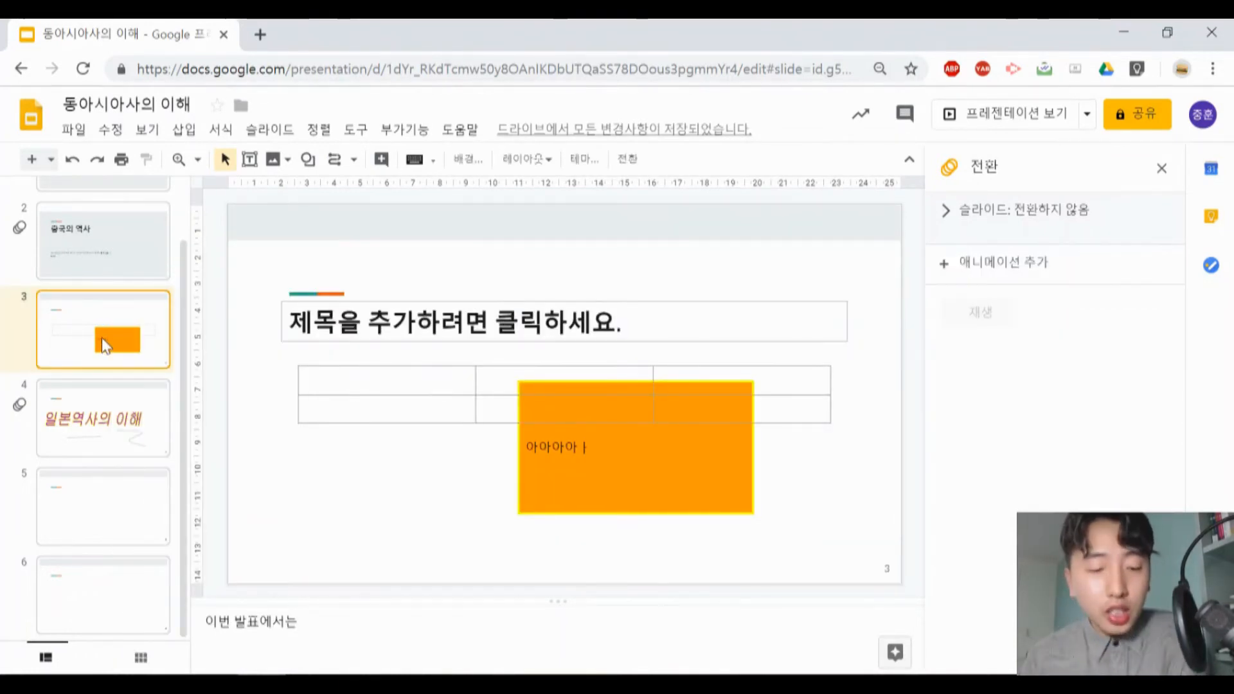
{"action": "left_click", "coordinate": [106, 422]}
{"action": "left_click", "coordinate": [105, 514]}
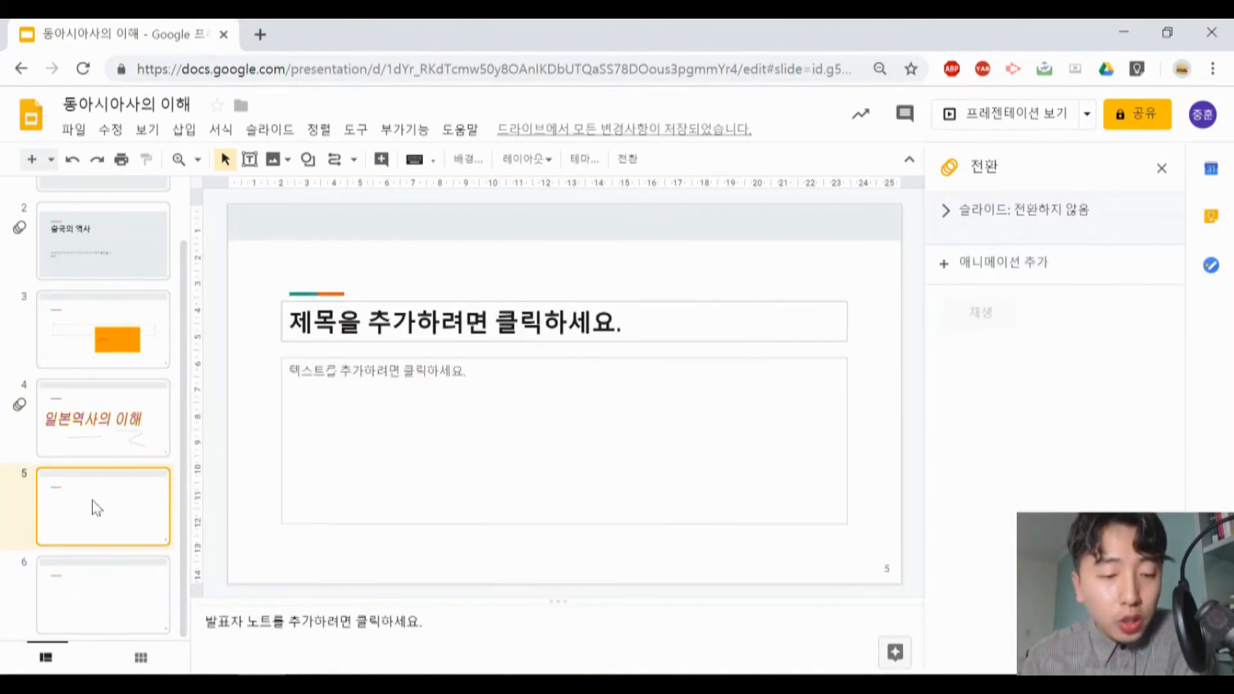
{"action": "right_click", "coordinate": [91, 511]}
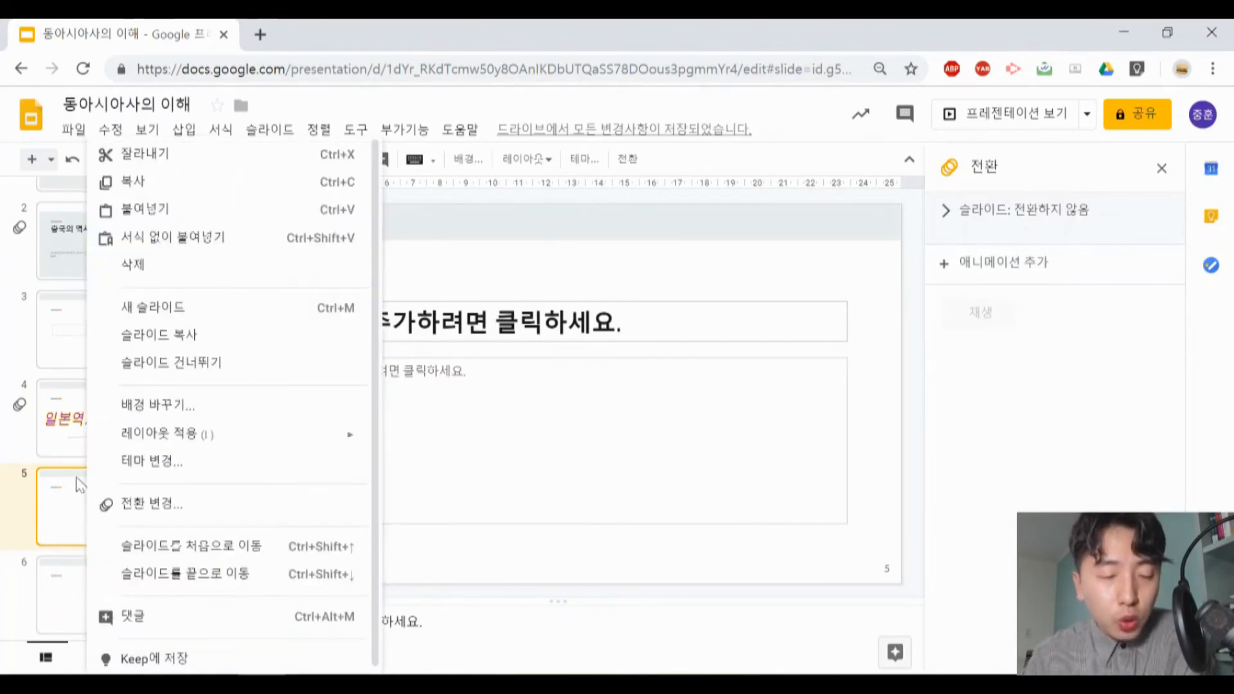
{"action": "left_click", "coordinate": [219, 379]}
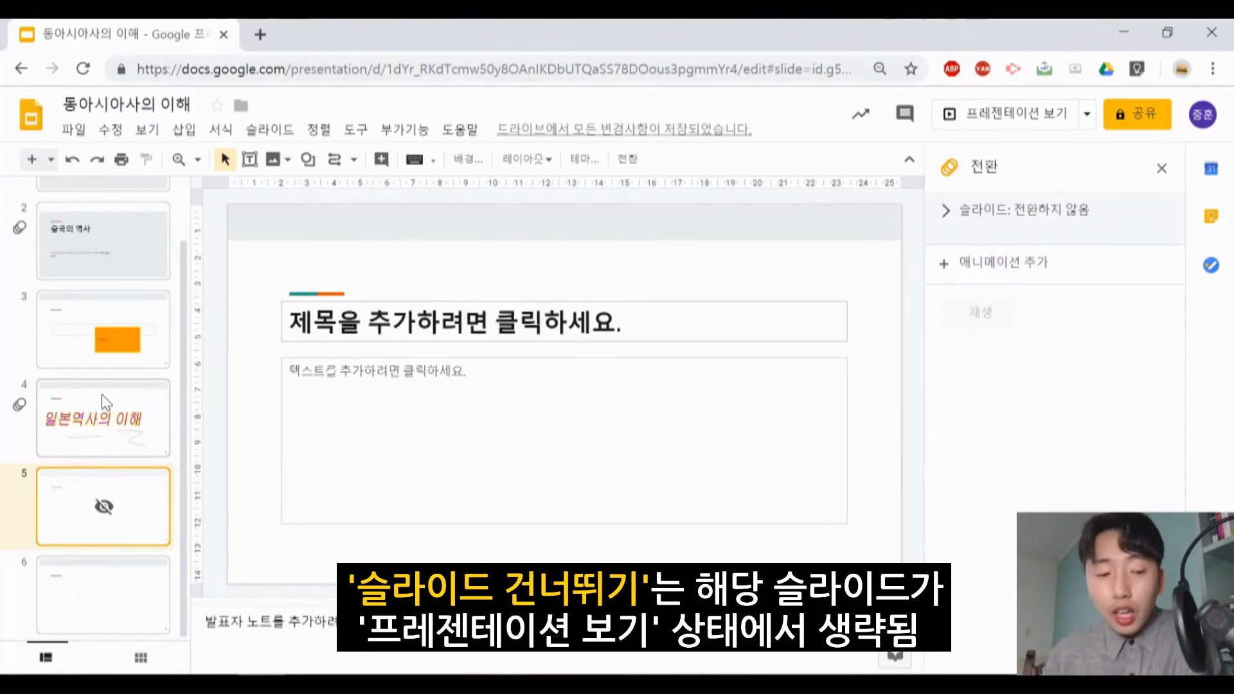
- Move the skipped slide 5 up one position, ahead of the 일본역사의 이해 slide
{"action": "mouse_move", "coordinate": [64, 498]}
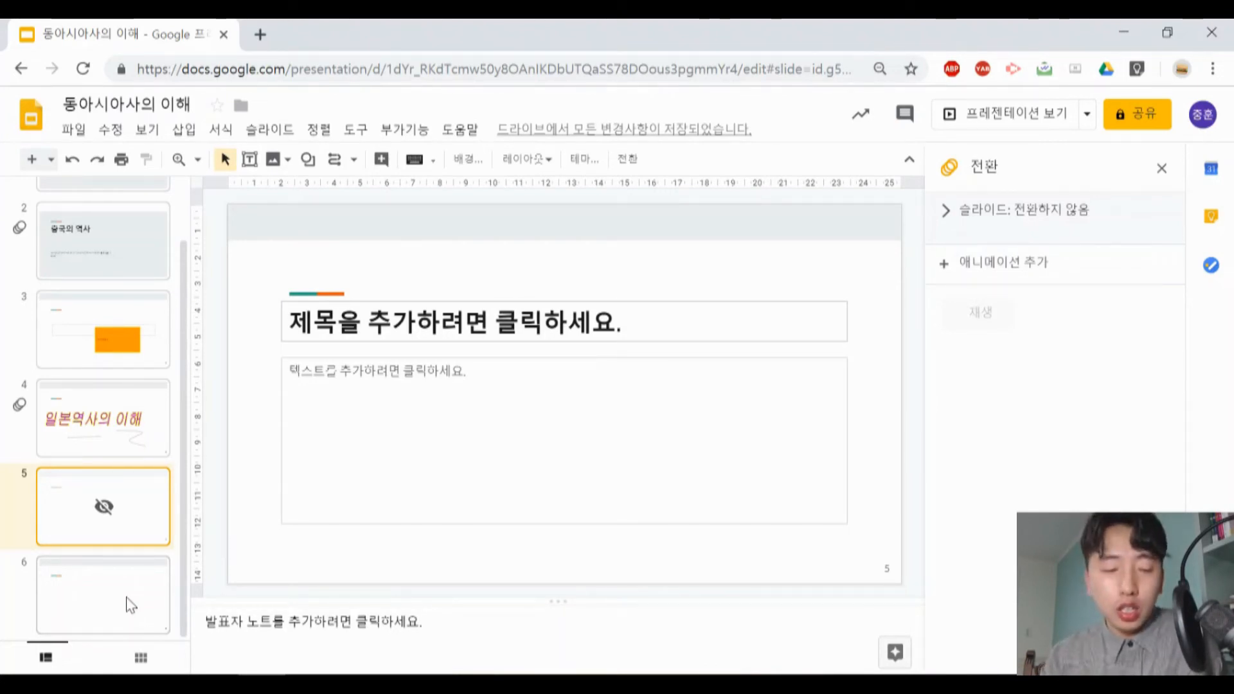
{"action": "left_click", "coordinate": [269, 132]}
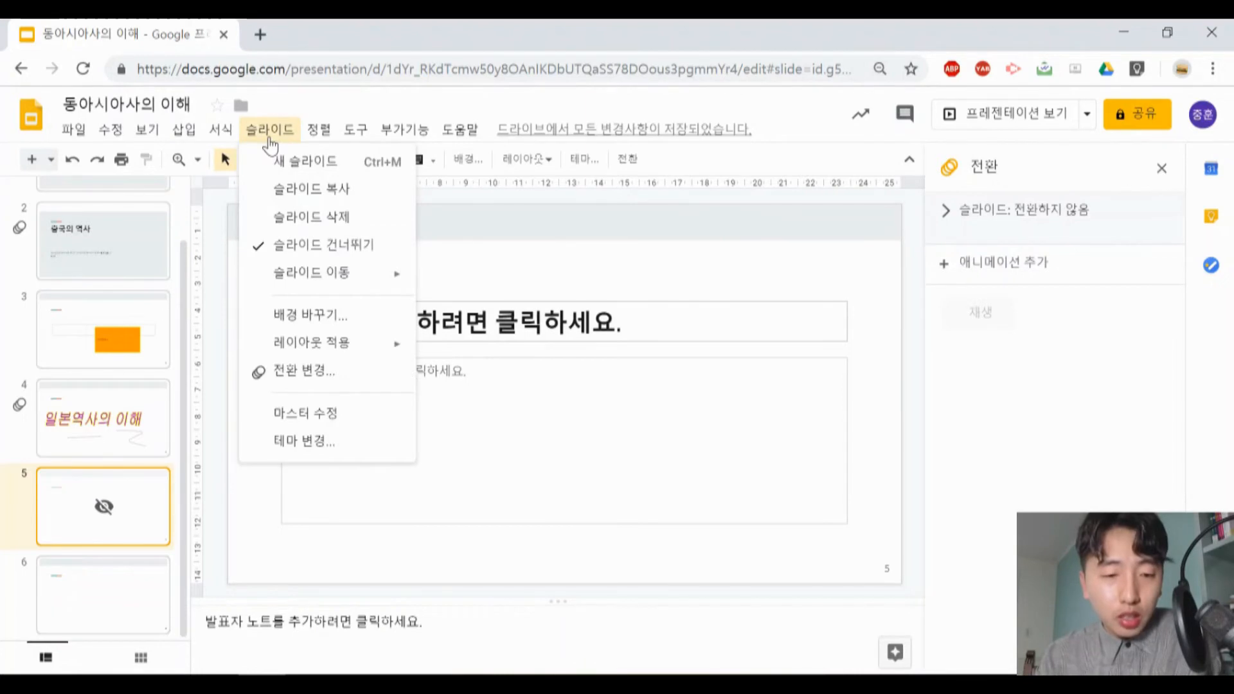
{"action": "mouse_move", "coordinate": [322, 276]}
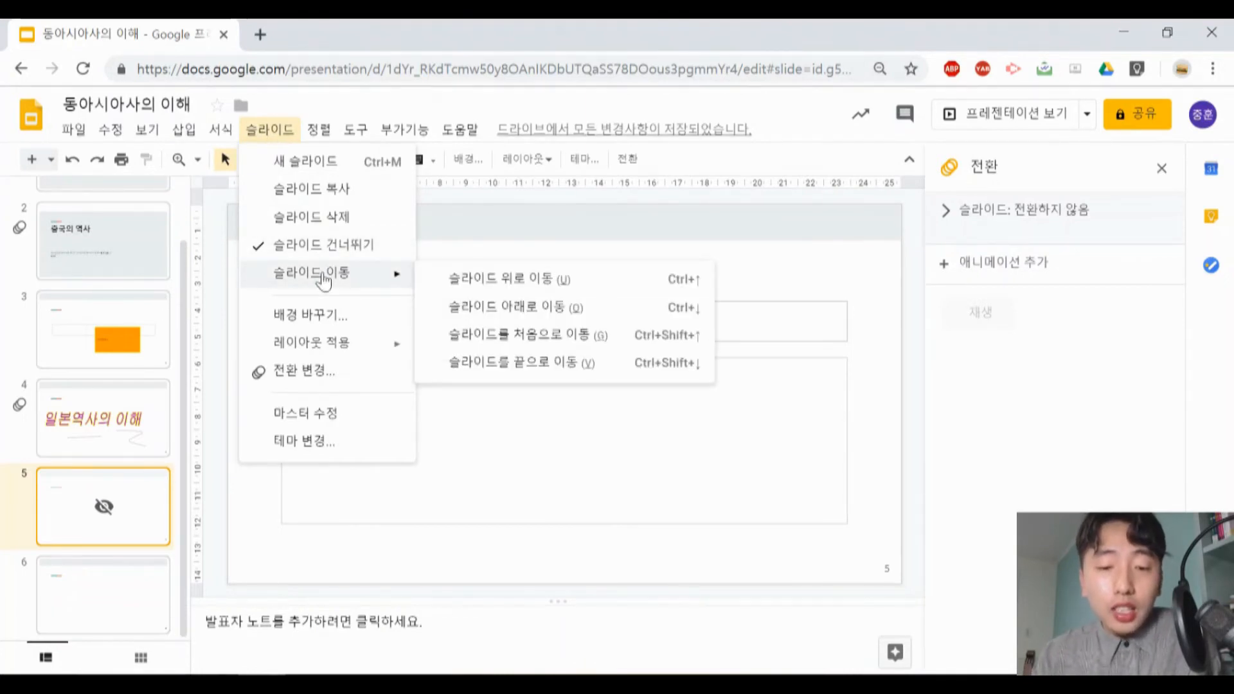
{"action": "left_click", "coordinate": [522, 280]}
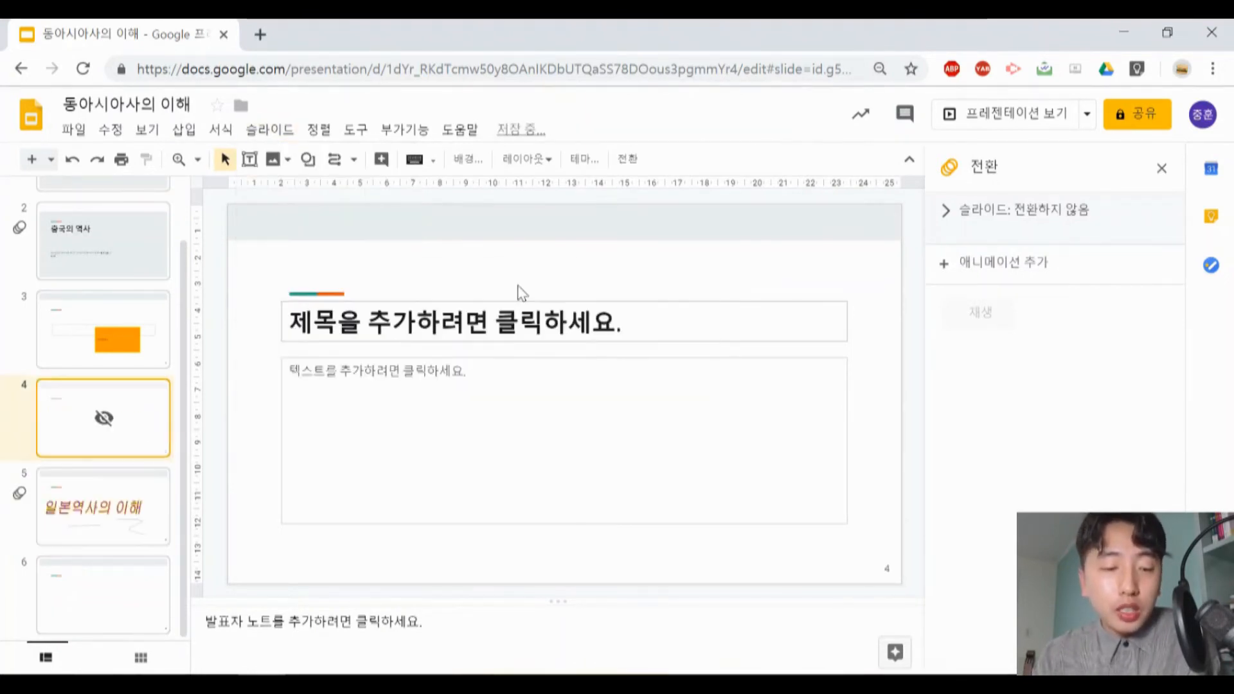
{"action": "left_click", "coordinate": [267, 130]}
{"action": "mouse_move", "coordinate": [320, 130]}
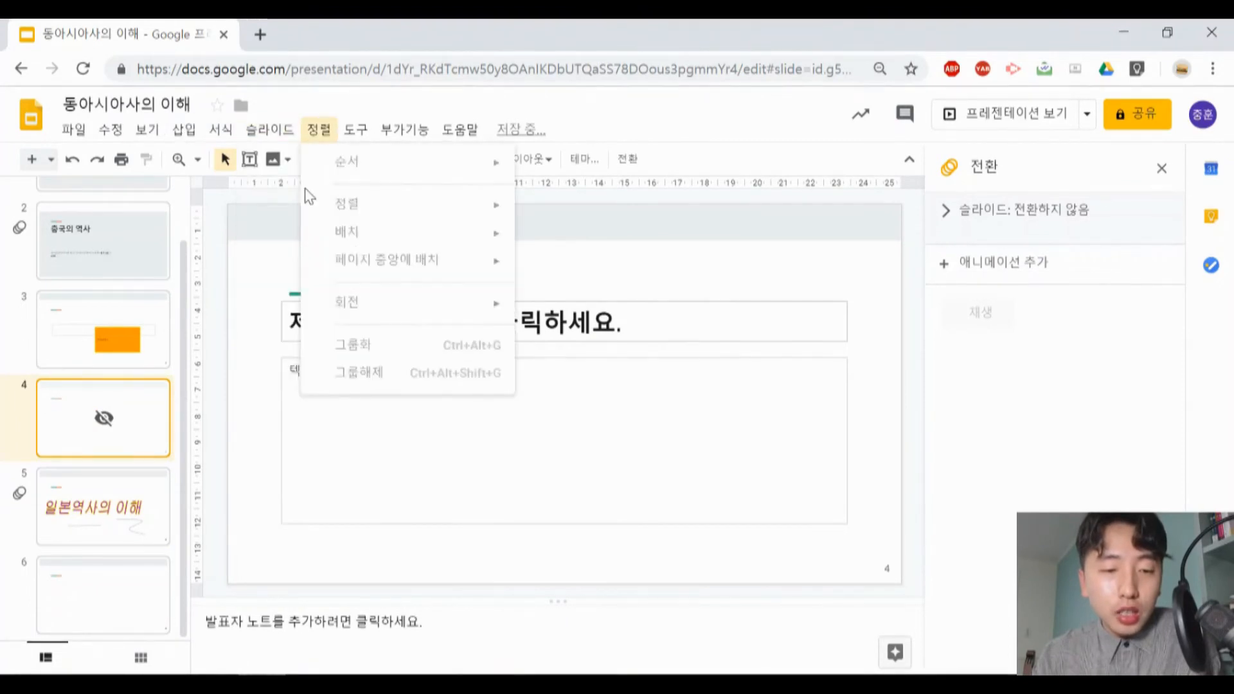
{"action": "mouse_move", "coordinate": [270, 129]}
{"action": "mouse_move", "coordinate": [334, 273]}
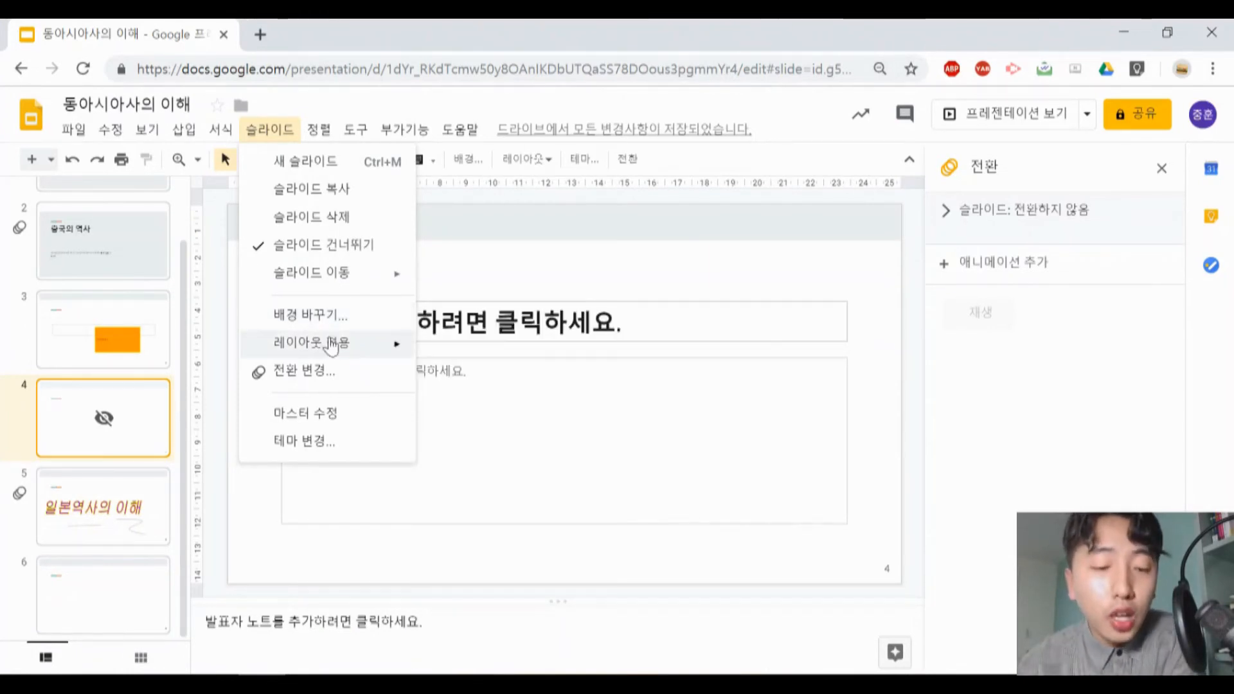
{"action": "mouse_move", "coordinate": [331, 344]}
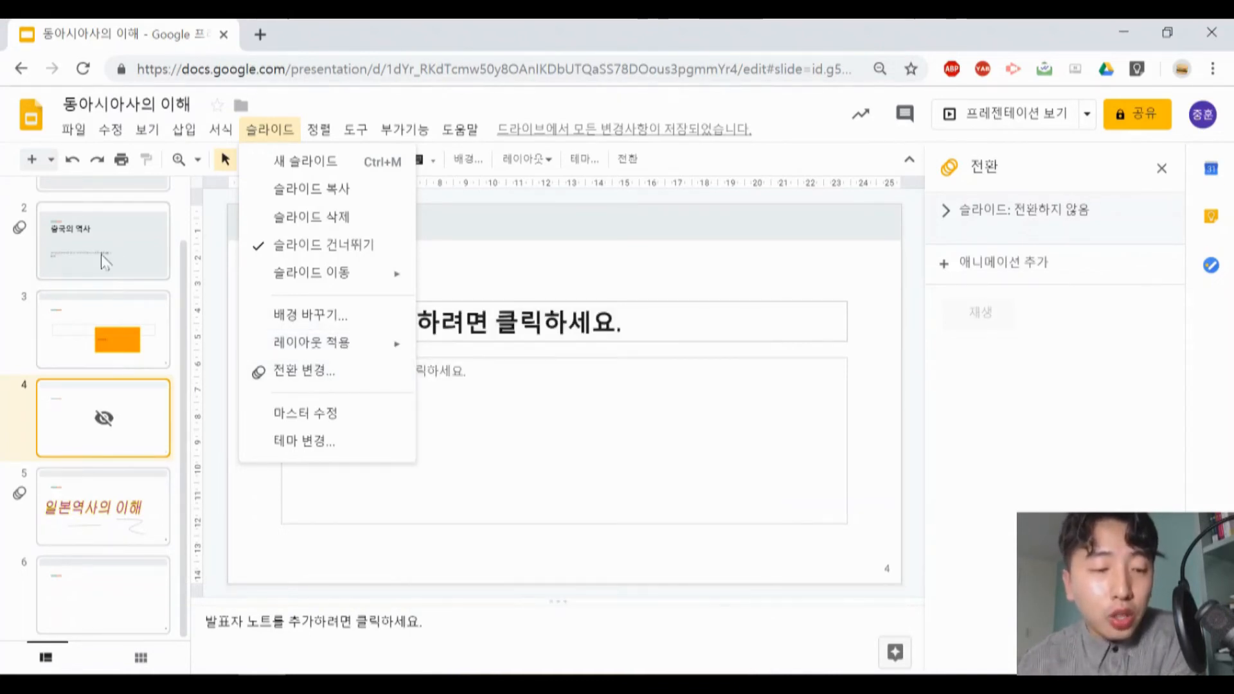
- Apply the 왼쪽 슬라이드부터 transition to slide 2 (중국의 역사) and preview it with the slide's text animation
{"action": "left_click", "coordinate": [100, 228]}
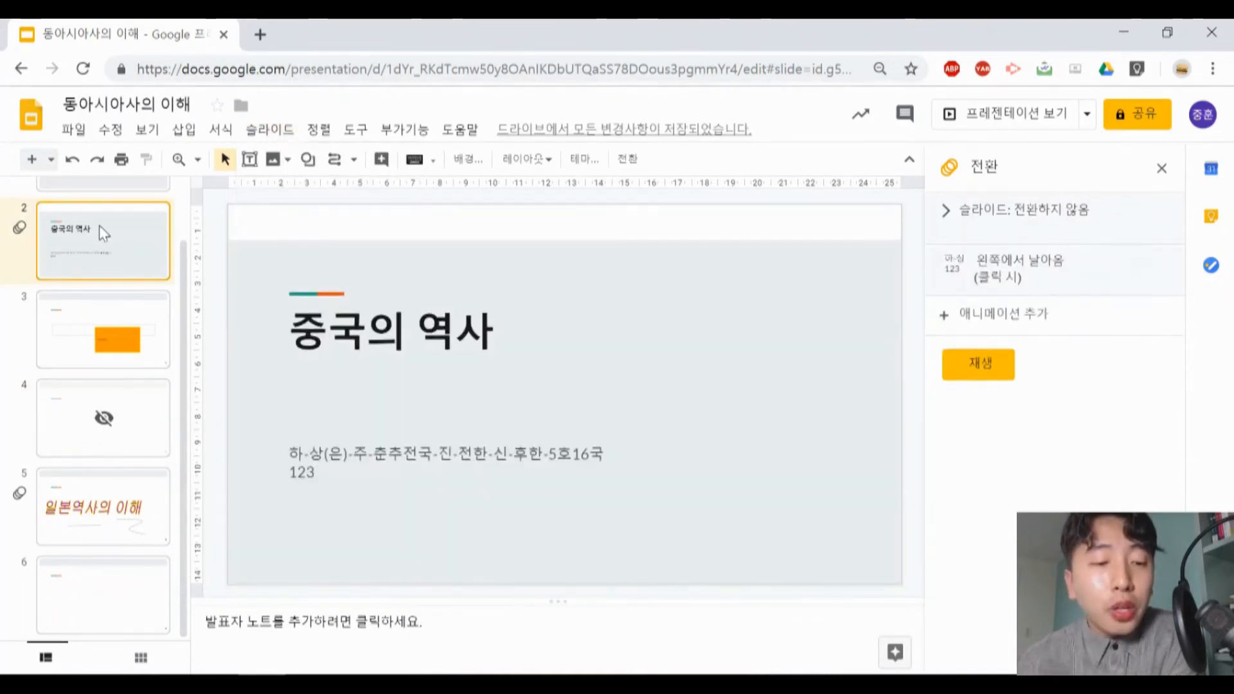
{"action": "left_click", "coordinate": [257, 140]}
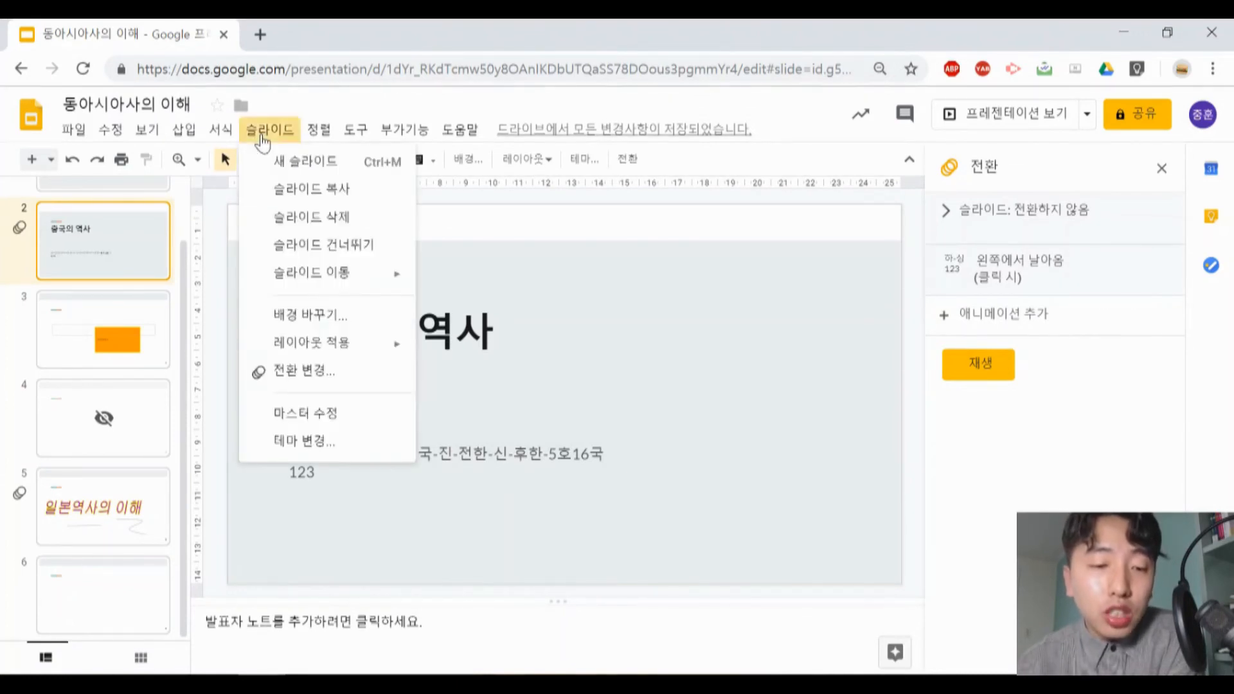
{"action": "left_click", "coordinate": [309, 366]}
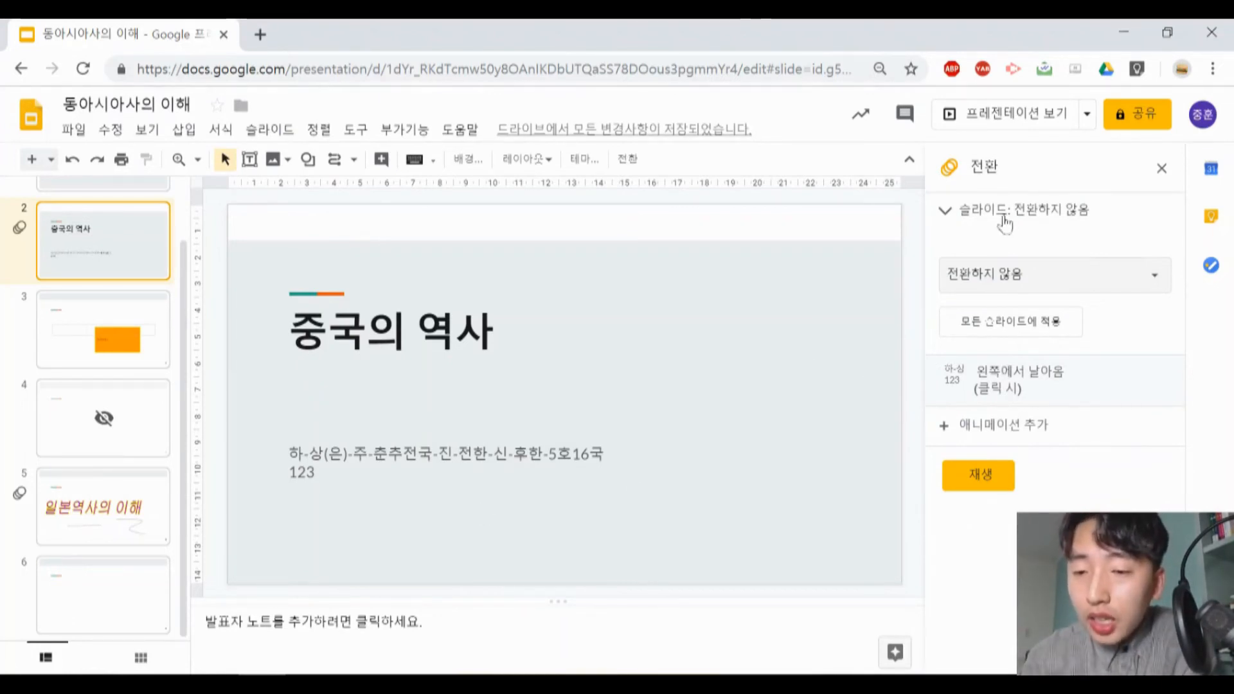
{"action": "left_click", "coordinate": [1052, 286]}
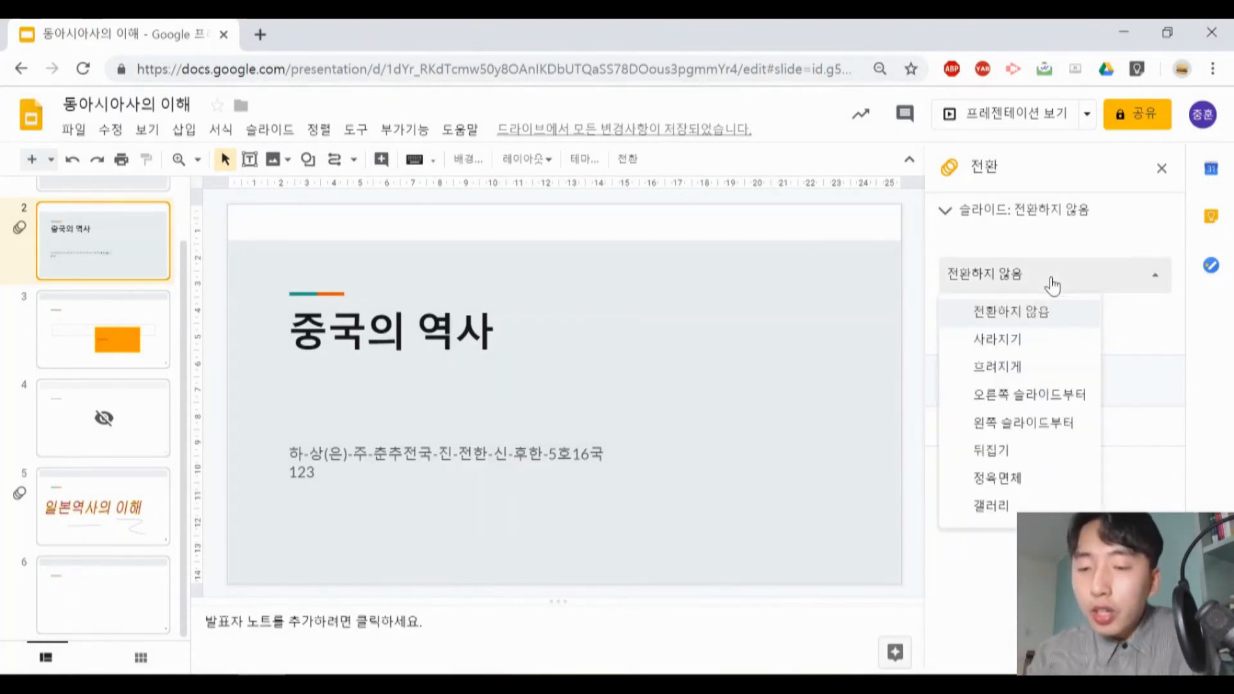
{"action": "left_click", "coordinate": [1021, 424]}
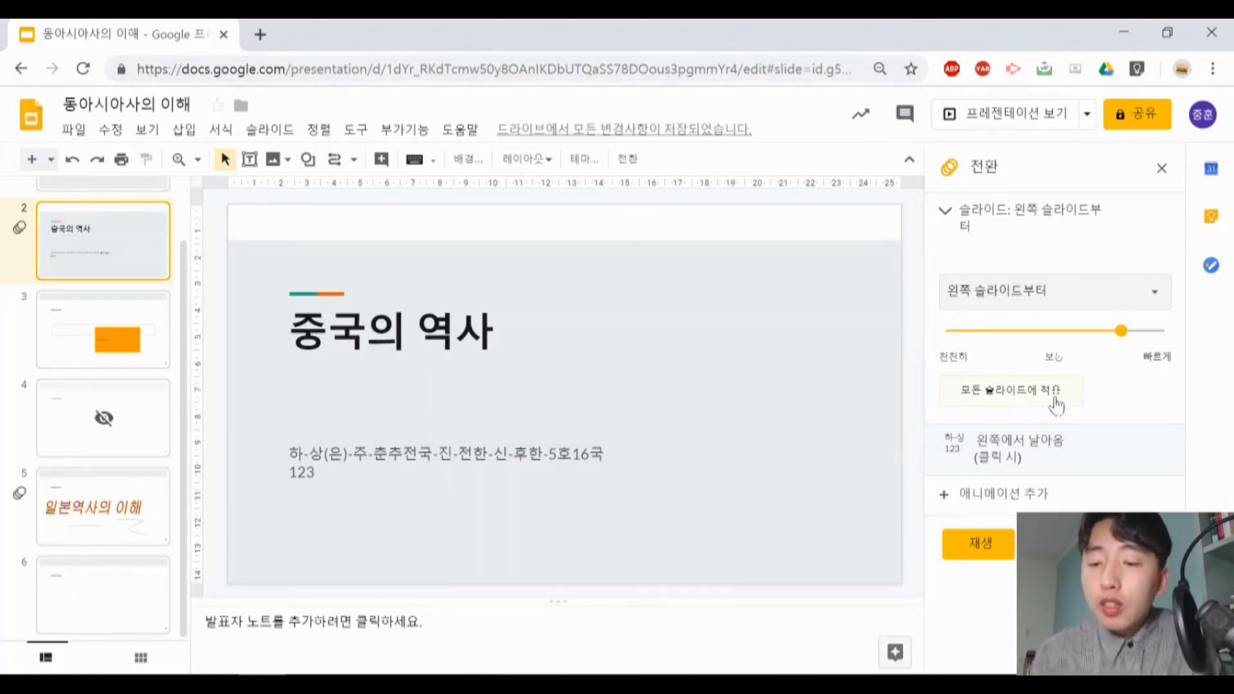
{"action": "left_click", "coordinate": [996, 552]}
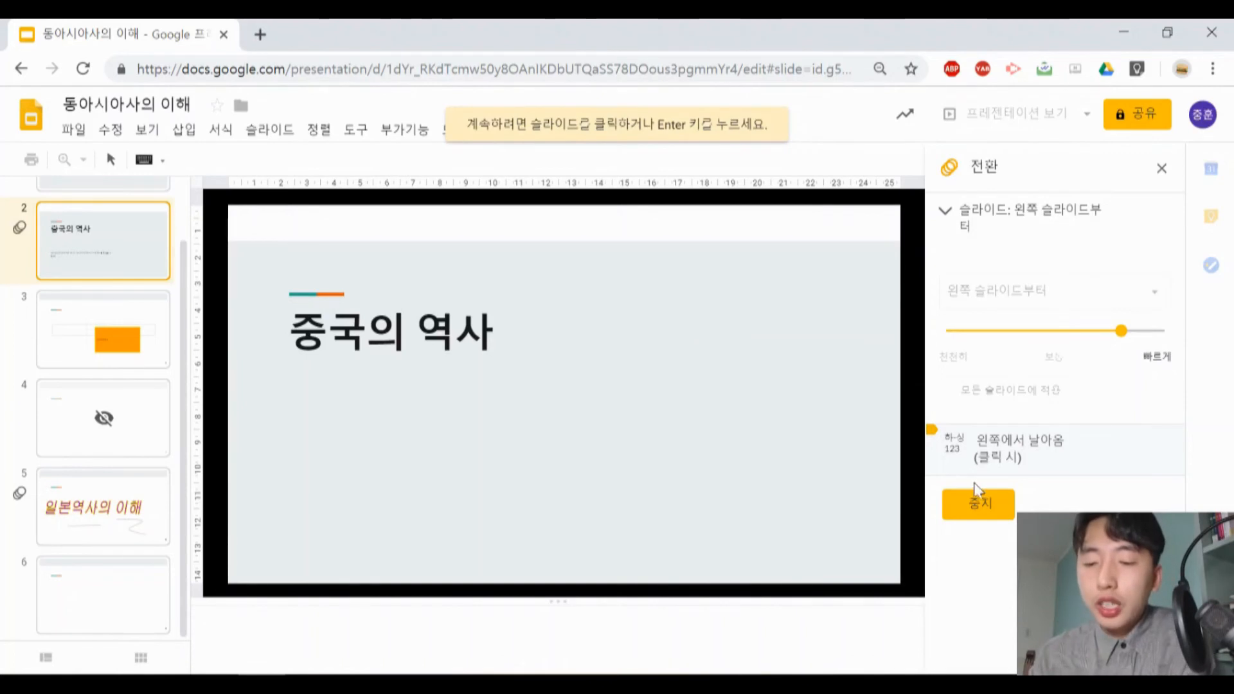
{"action": "left_click", "coordinate": [450, 378]}
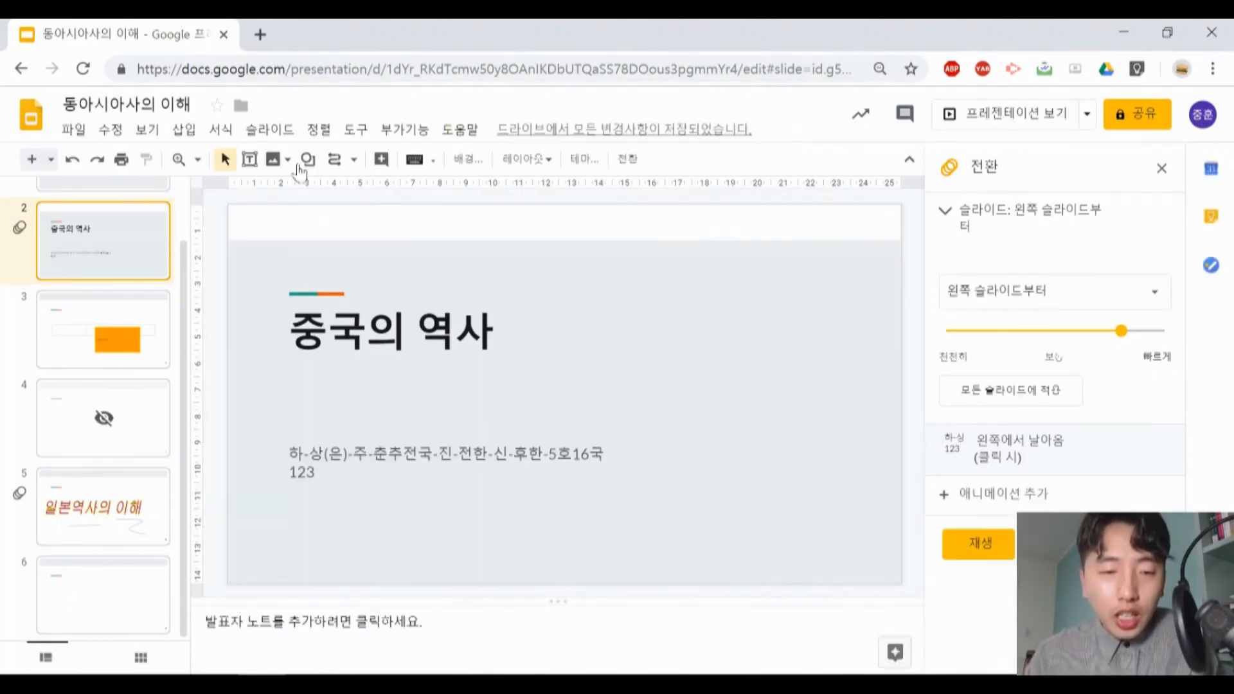
- View the master and layouts of the 스트림라인 theme and return to the slides
{"action": "left_click", "coordinate": [286, 134]}
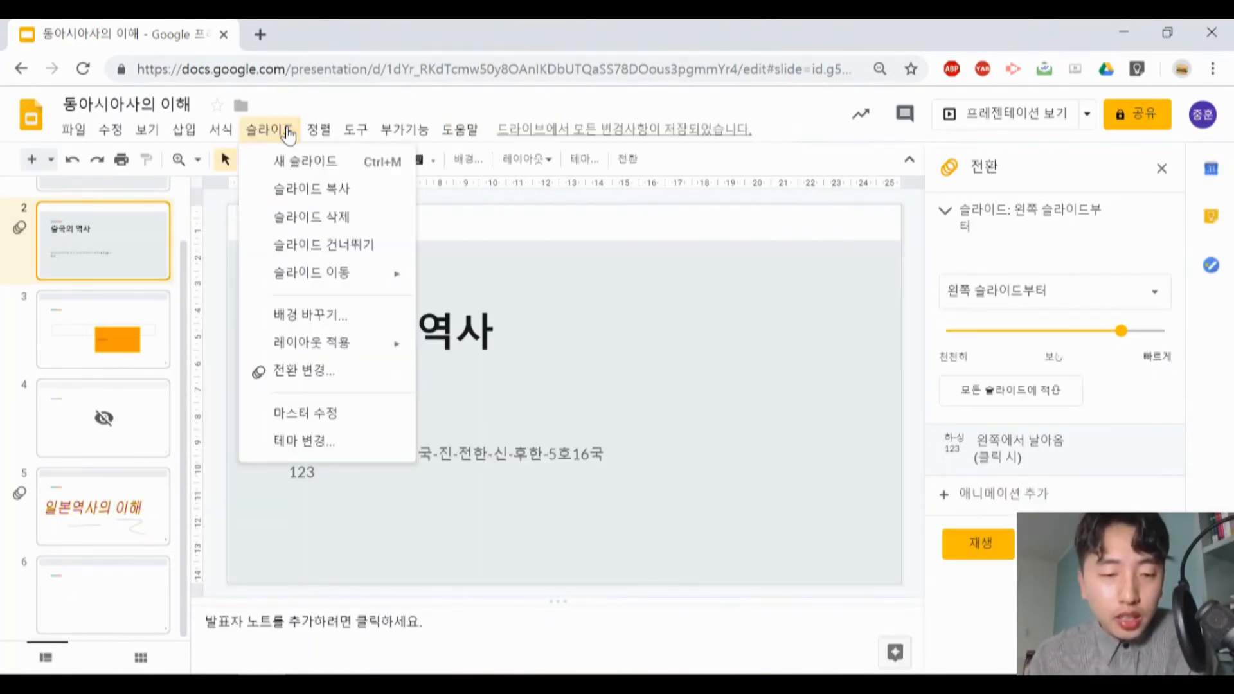
{"action": "left_click", "coordinate": [341, 417]}
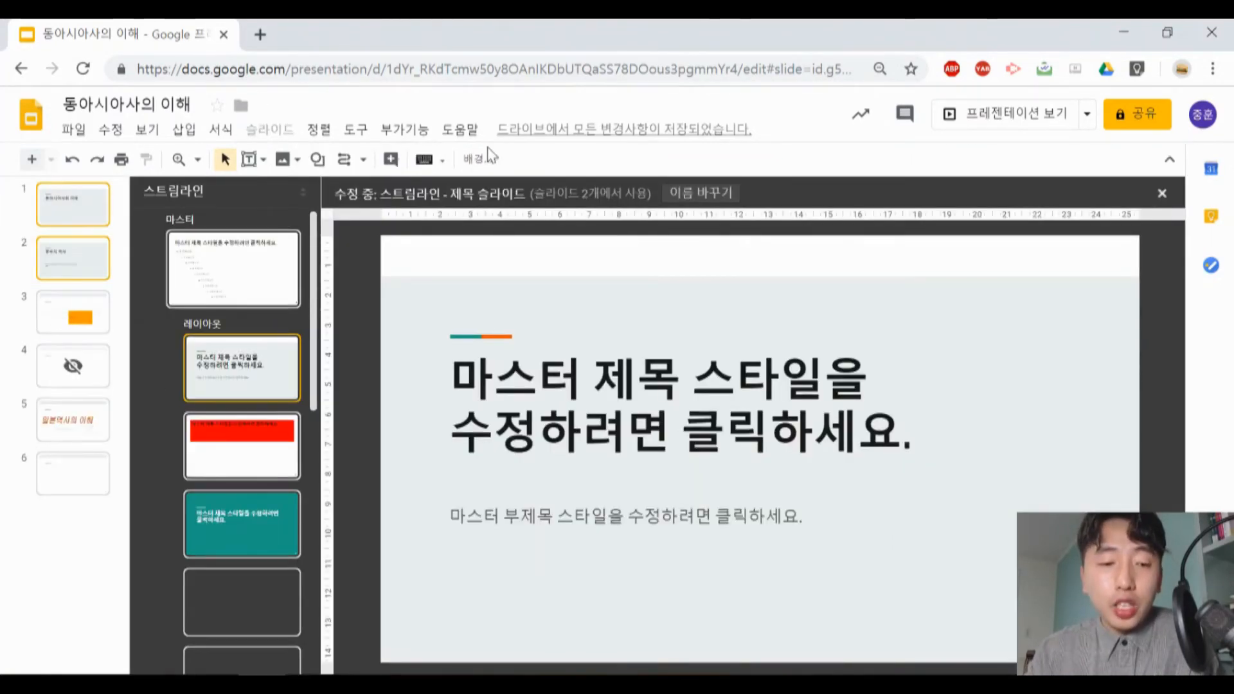
{"action": "left_click", "coordinate": [1163, 192]}
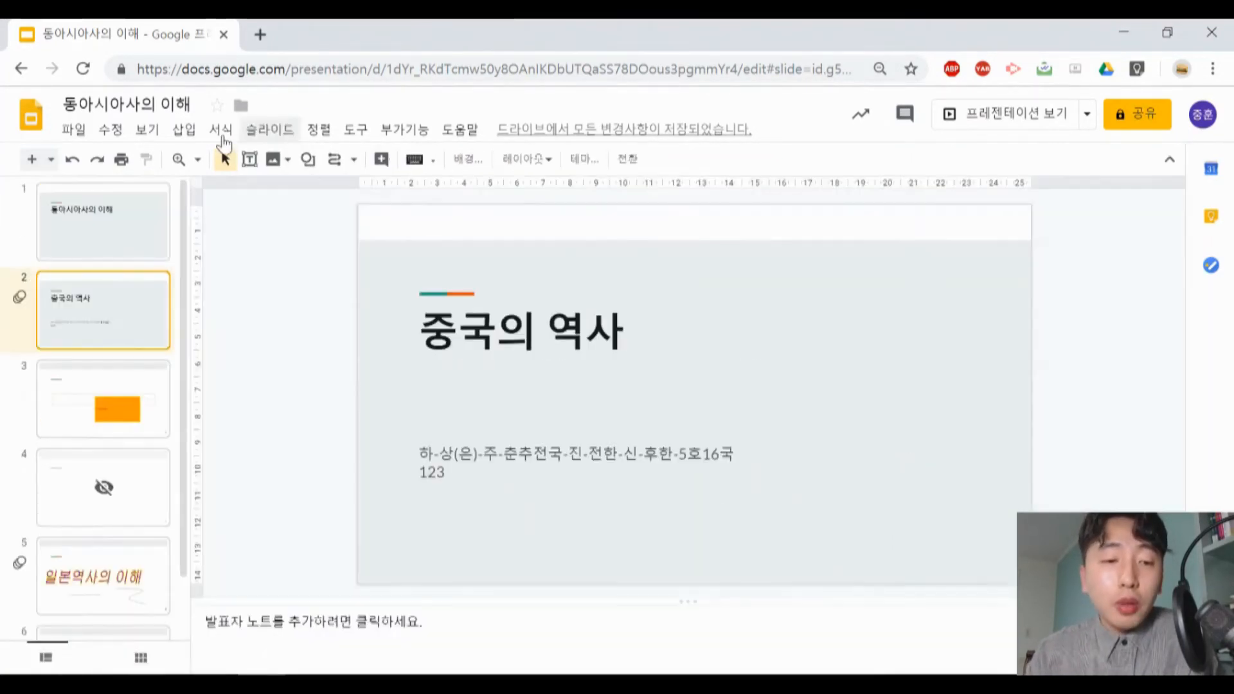
- Examine the ordering, page centring and rotation options available for the title box on slide 2
{"action": "left_click", "coordinate": [275, 129]}
{"action": "mouse_move", "coordinate": [325, 134]}
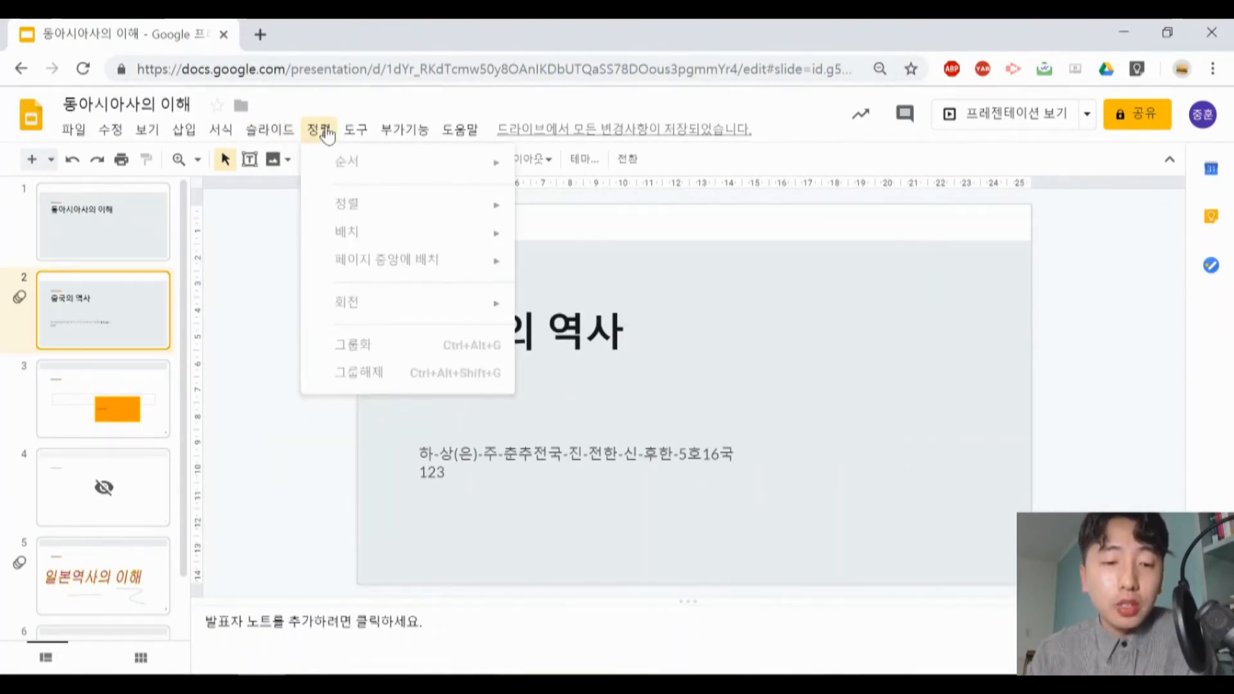
{"action": "left_click", "coordinate": [116, 328]}
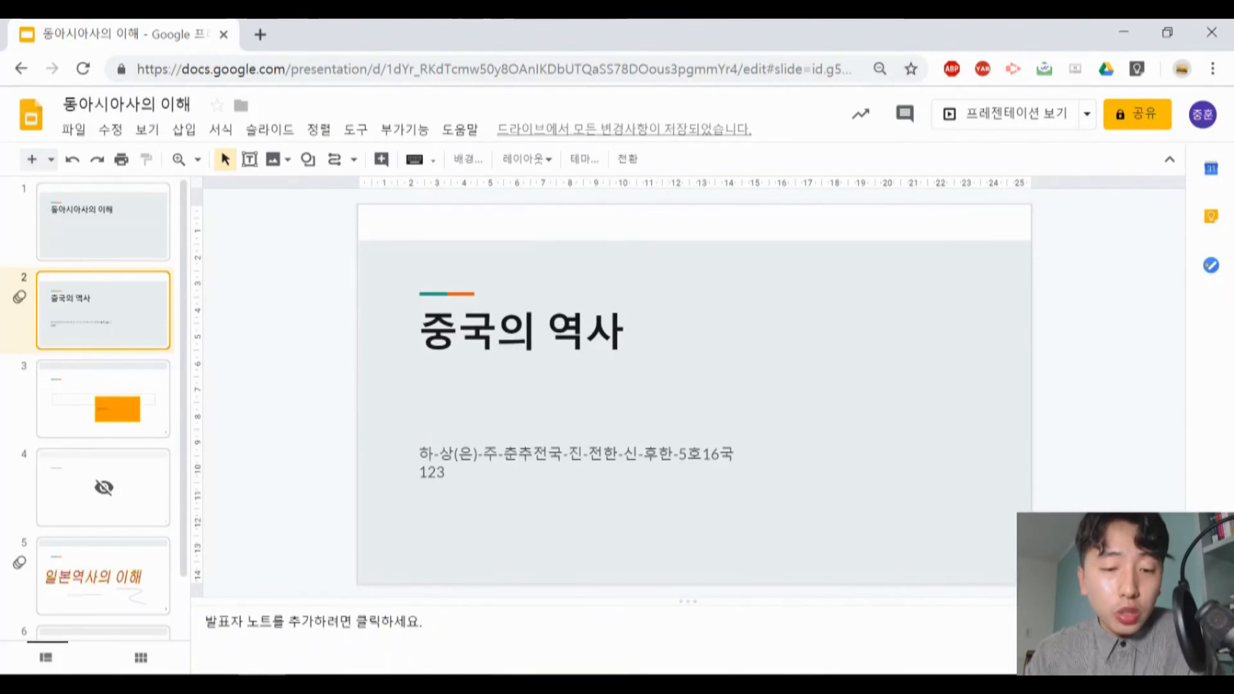
{"action": "left_click", "coordinate": [325, 131]}
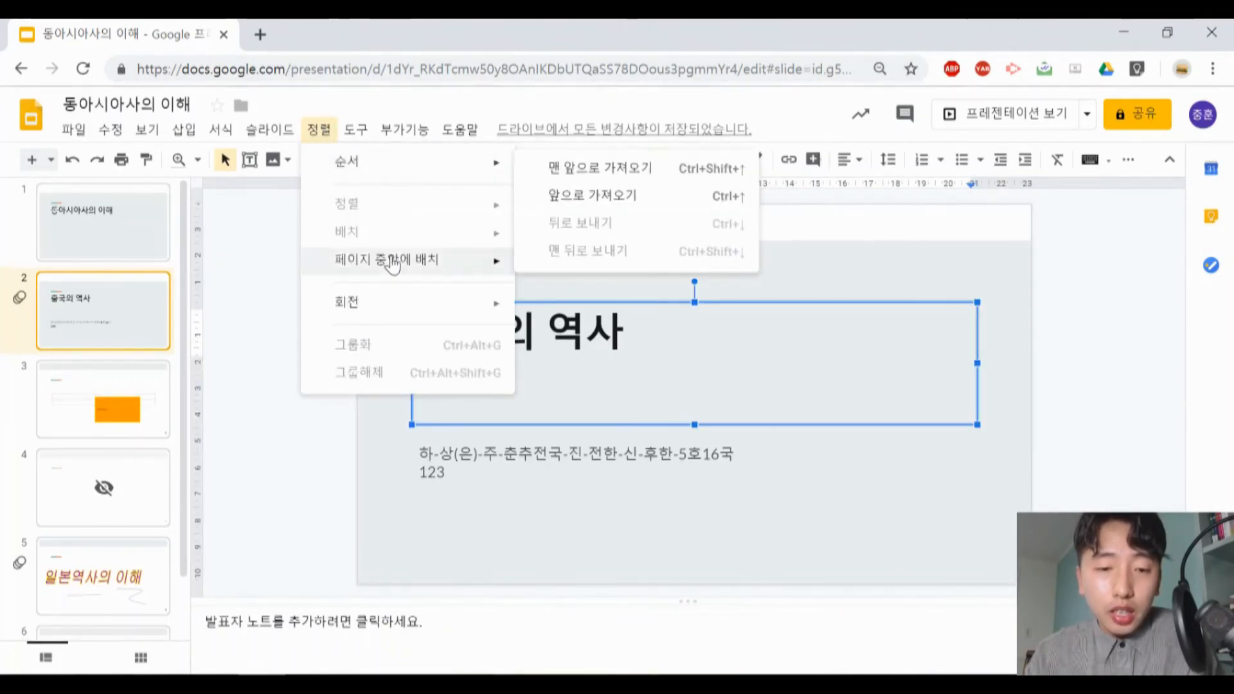
{"action": "mouse_move", "coordinate": [376, 294]}
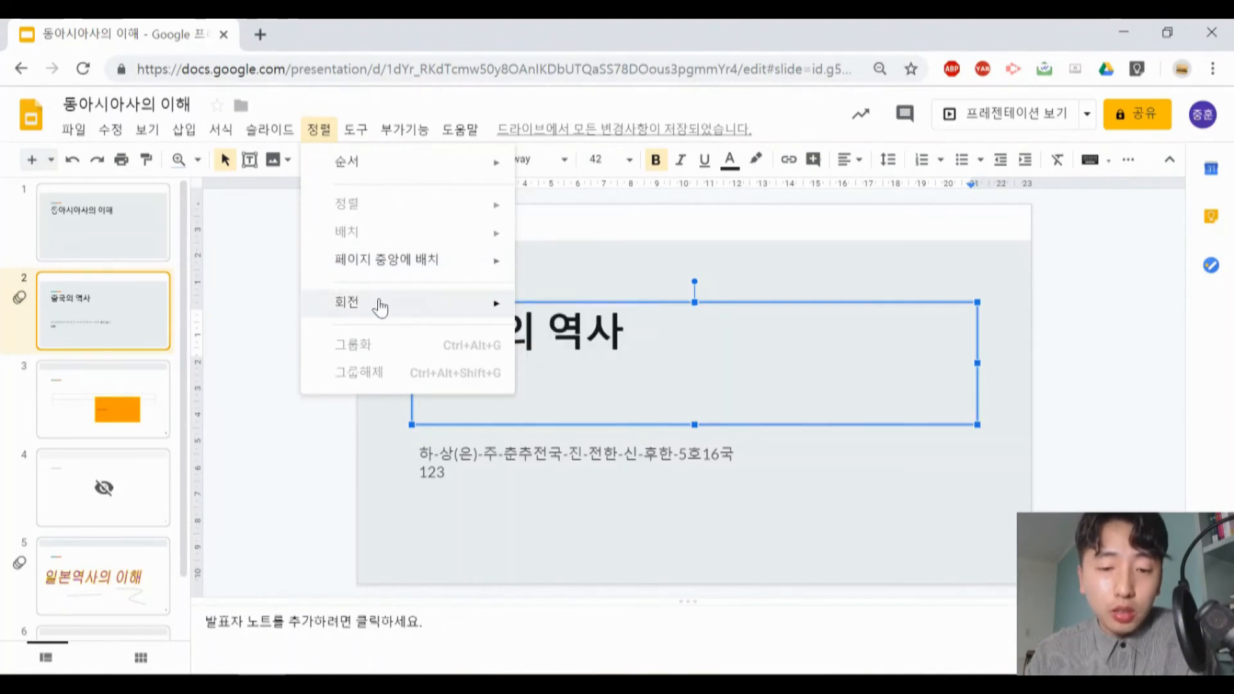
- Look up 중국 in the built-in dictionary from the slide 2 title and select its definition
{"action": "mouse_move", "coordinate": [358, 136]}
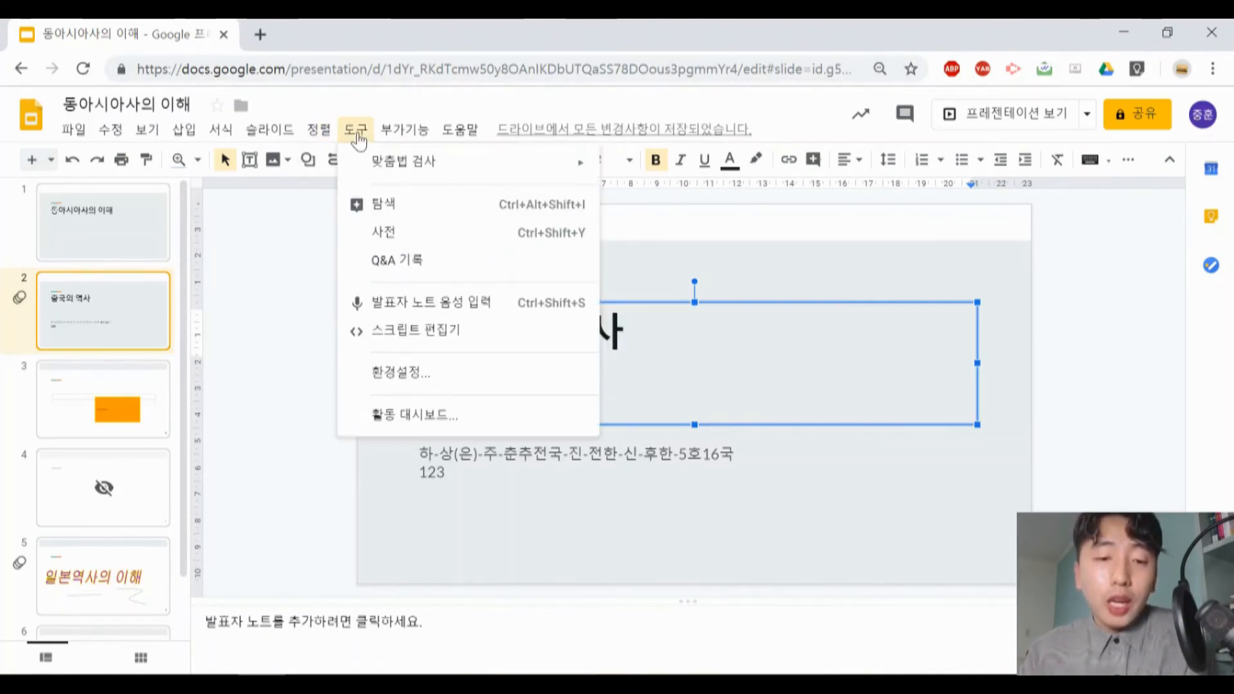
{"action": "mouse_move", "coordinate": [407, 165]}
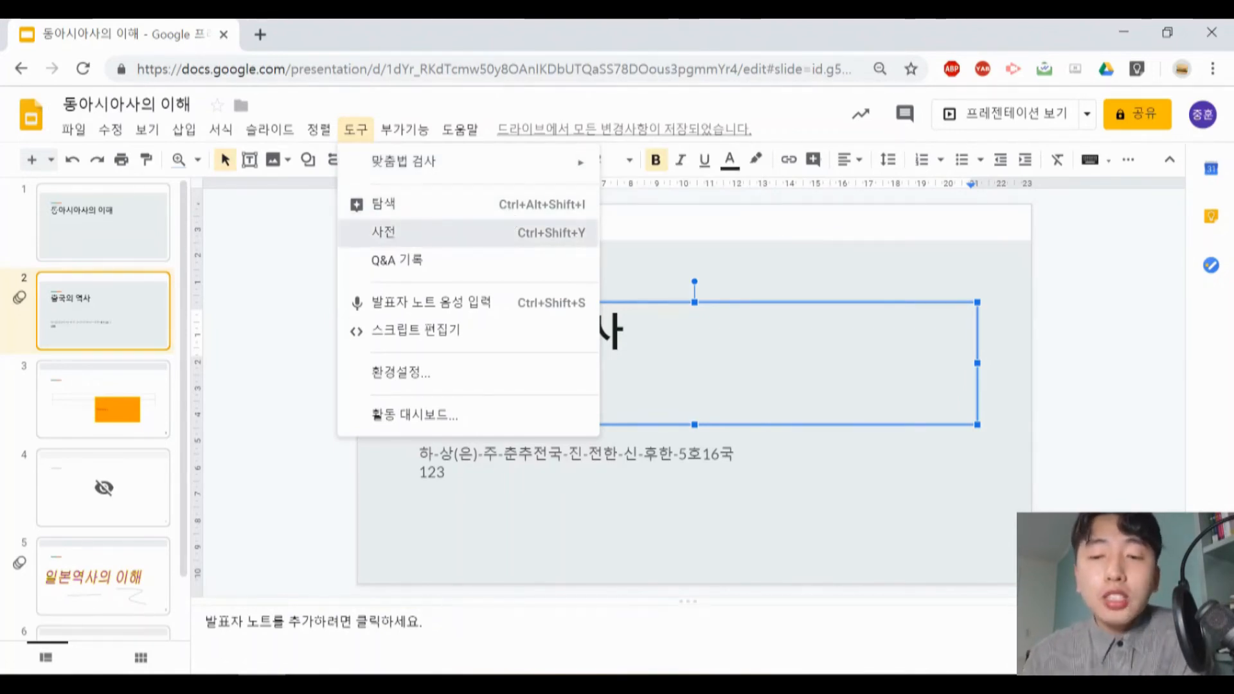
{"action": "left_click", "coordinate": [384, 232]}
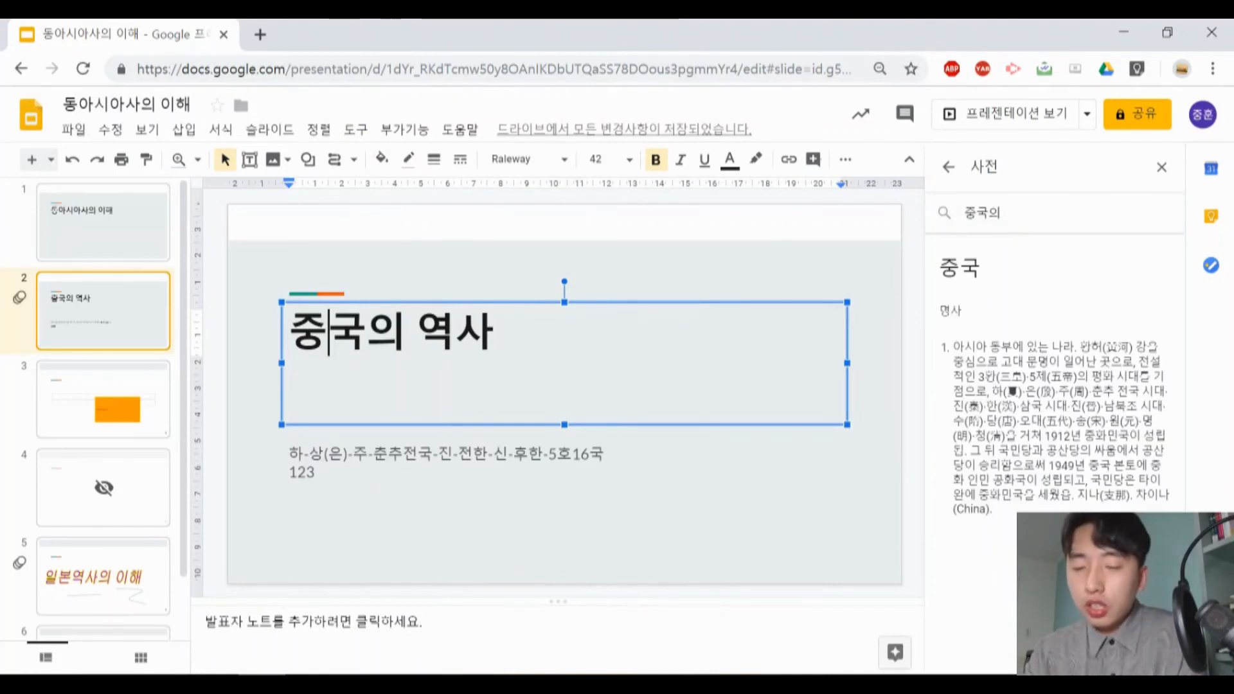
{"action": "key", "text": "BackSpace"}
{"action": "key", "text": "Return"}
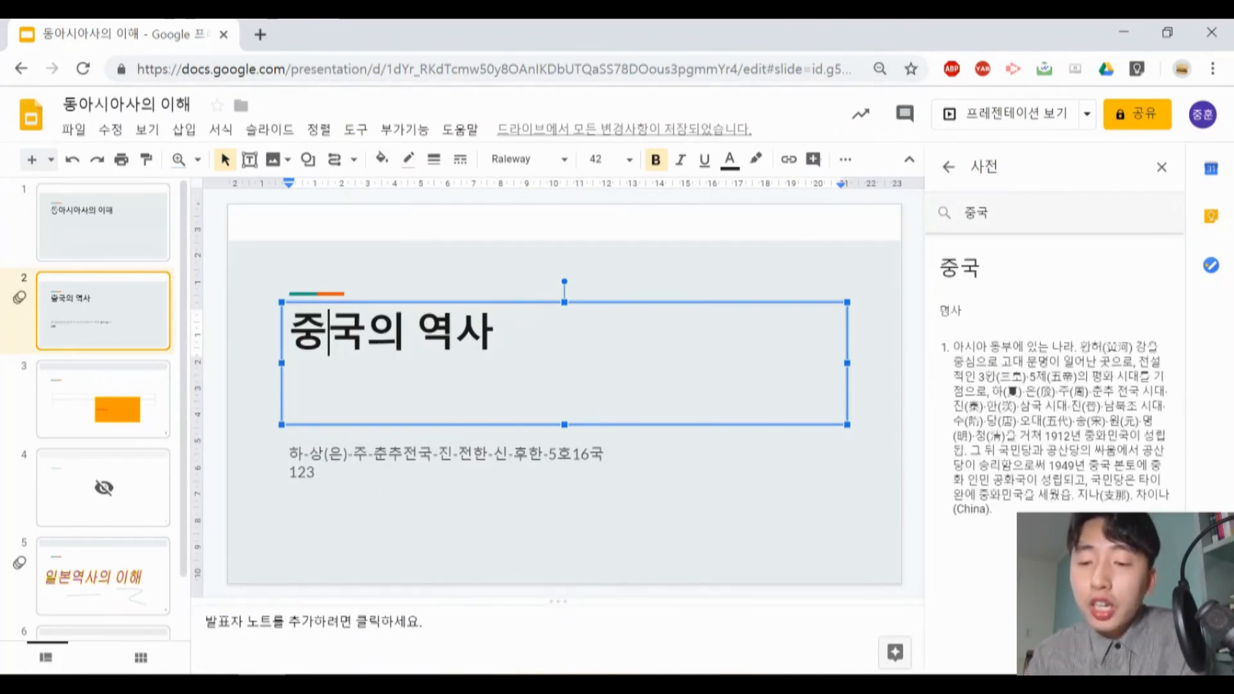
{"action": "left_click_drag", "start_coordinate": [954, 347], "coordinate": [1086, 421]}
{"action": "left_click", "coordinate": [1086, 422]}
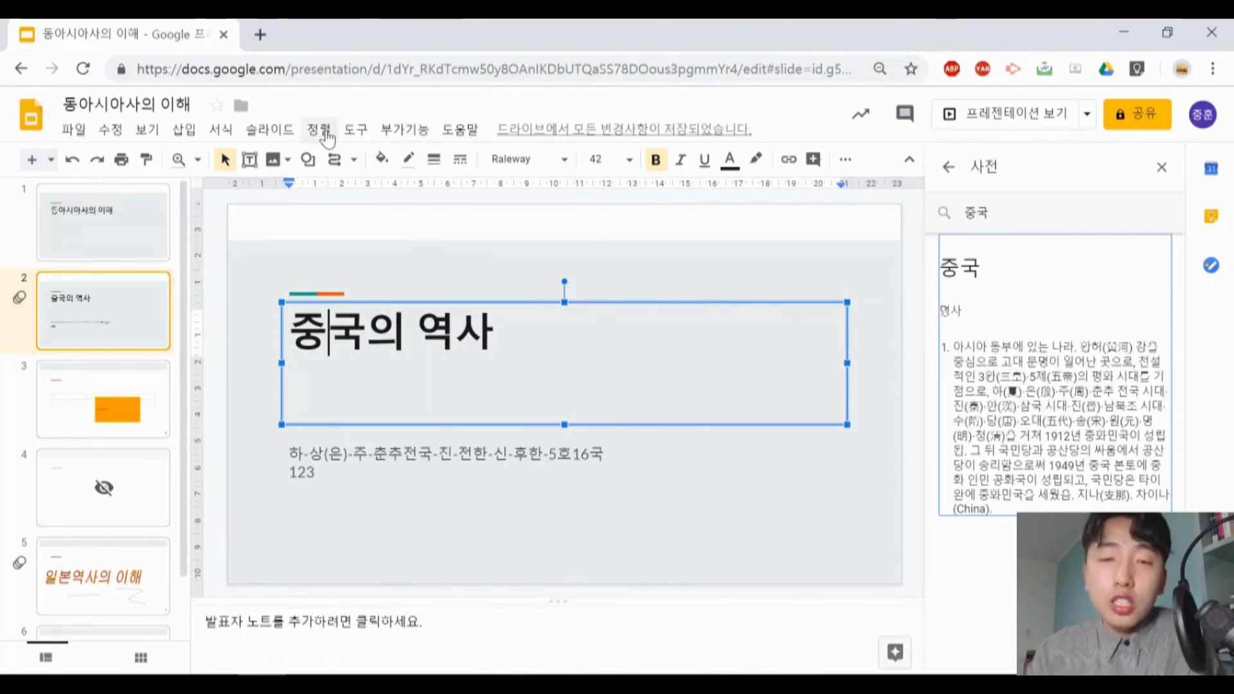
- Add an empty line after the title text 중국의 역사 on slide 2
{"action": "left_click", "coordinate": [352, 130]}
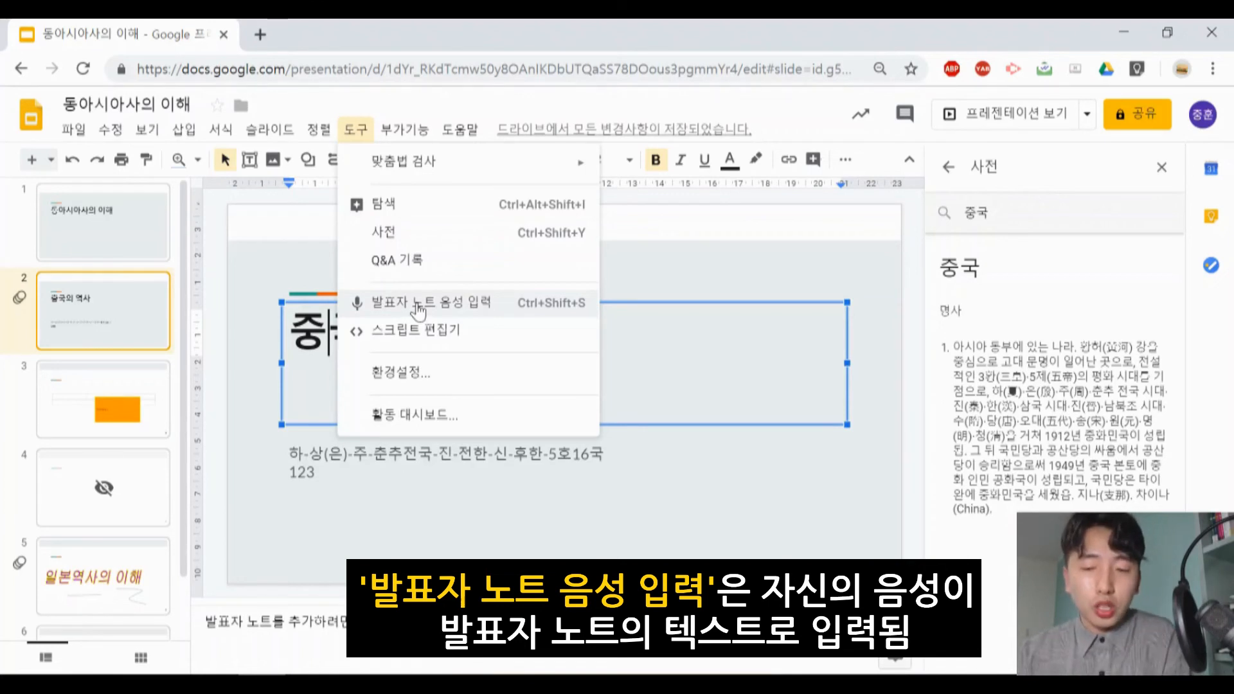
{"action": "left_click", "coordinate": [297, 341]}
{"action": "left_click", "coordinate": [498, 331]}
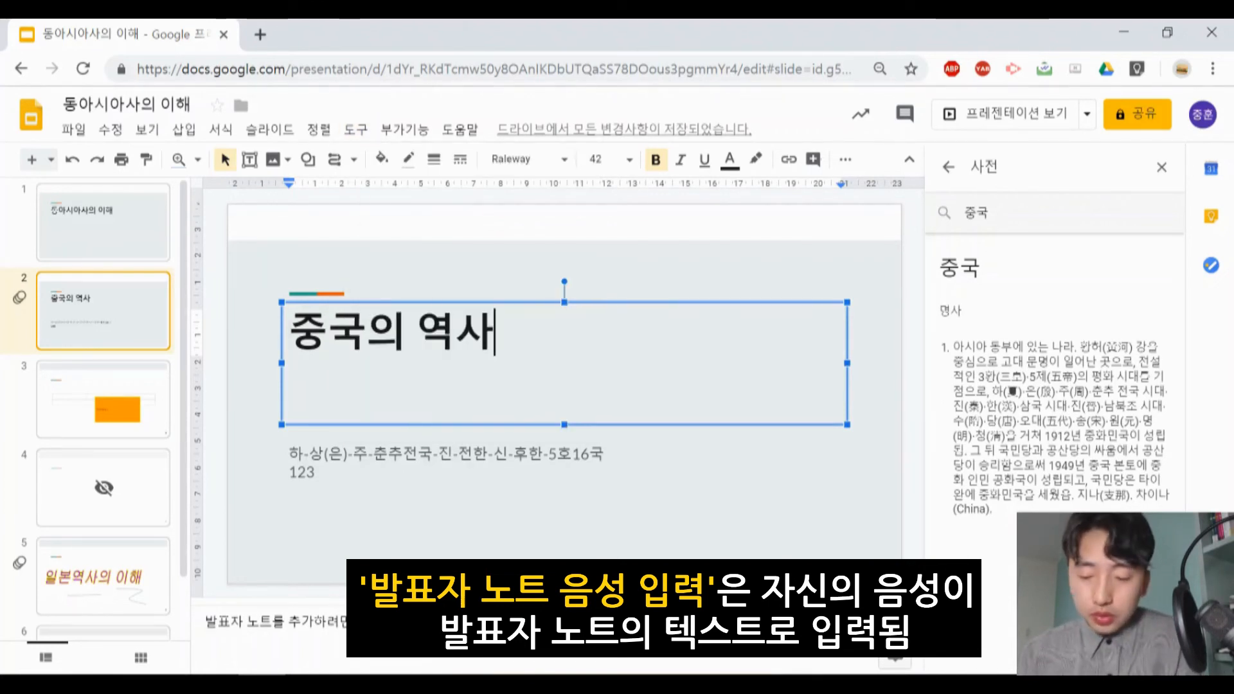
{"action": "key", "text": "Return"}
- Dictate the speaker note "중국의 역사는 무엇인가" for slide 2 using Korean voice typing (발표자 노트 음성 입력)
{"action": "left_click", "coordinate": [404, 130]}
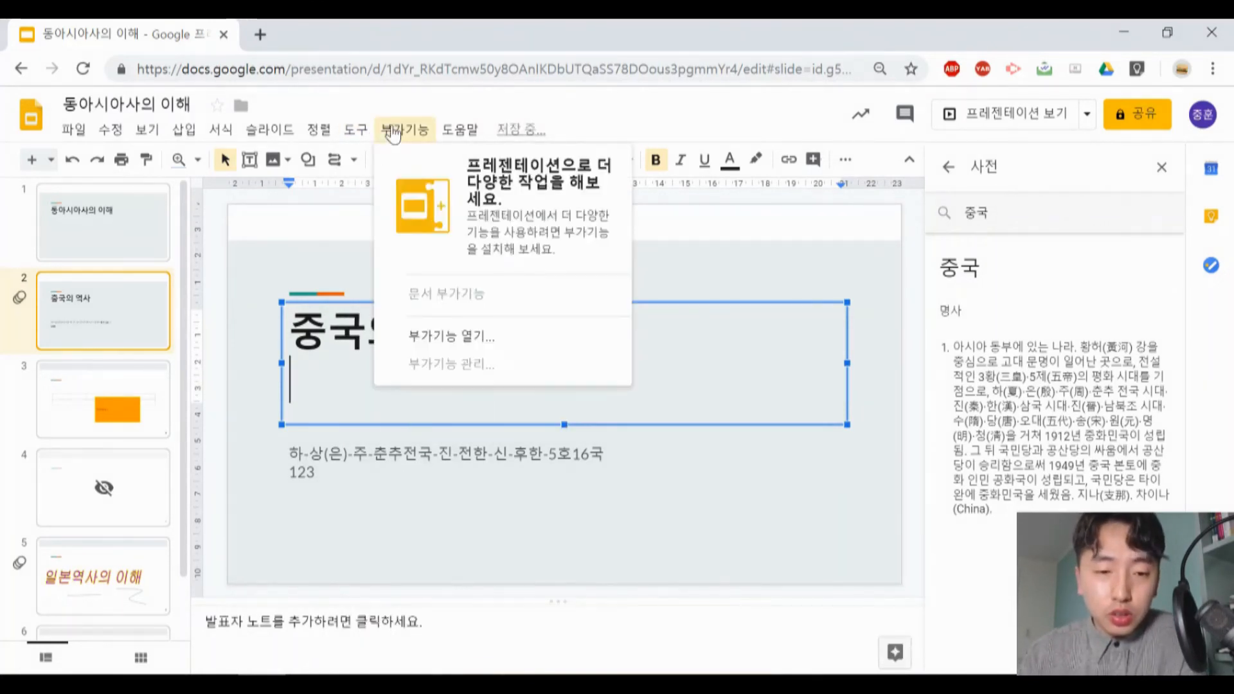
{"action": "mouse_move", "coordinate": [365, 132]}
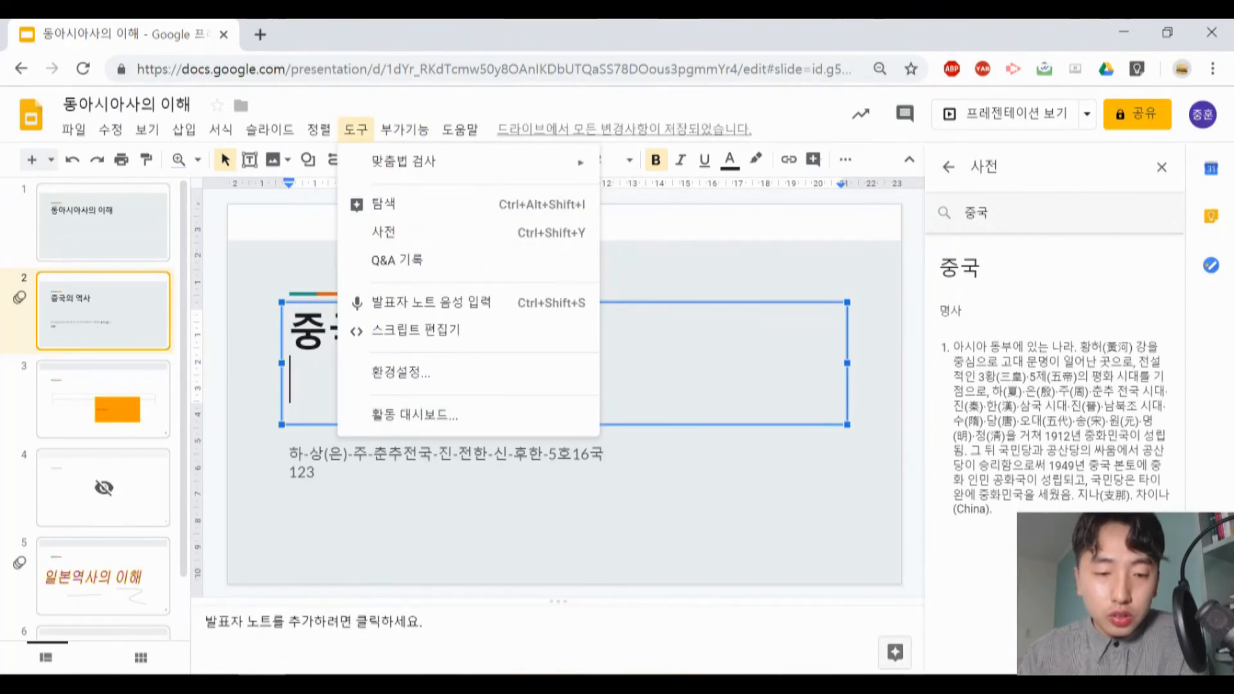
{"action": "left_click", "coordinate": [425, 303]}
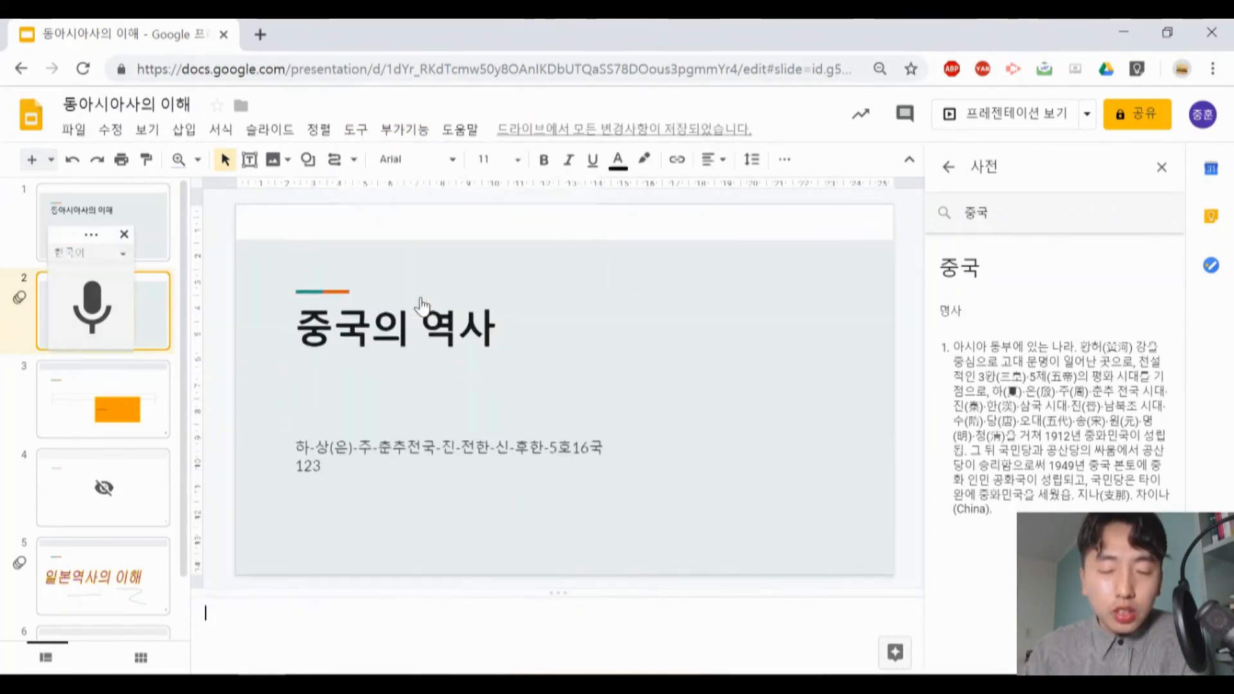
{"action": "left_click", "coordinate": [114, 328]}
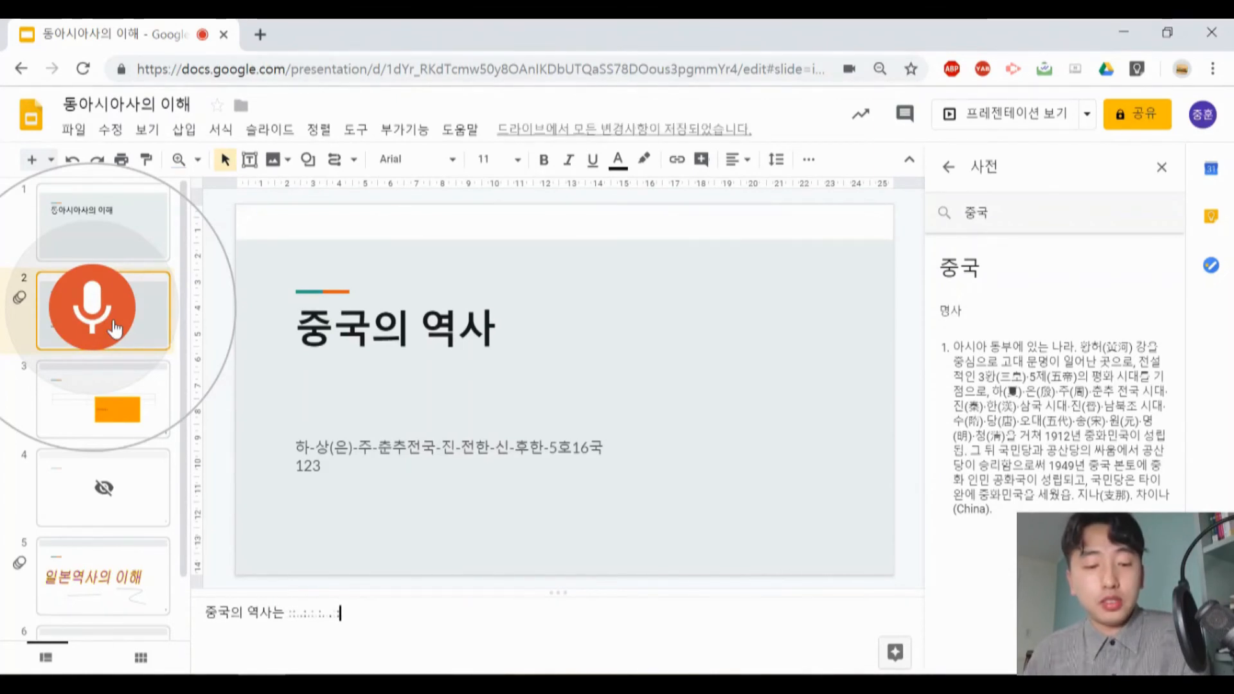
{"action": "left_click", "coordinate": [114, 328]}
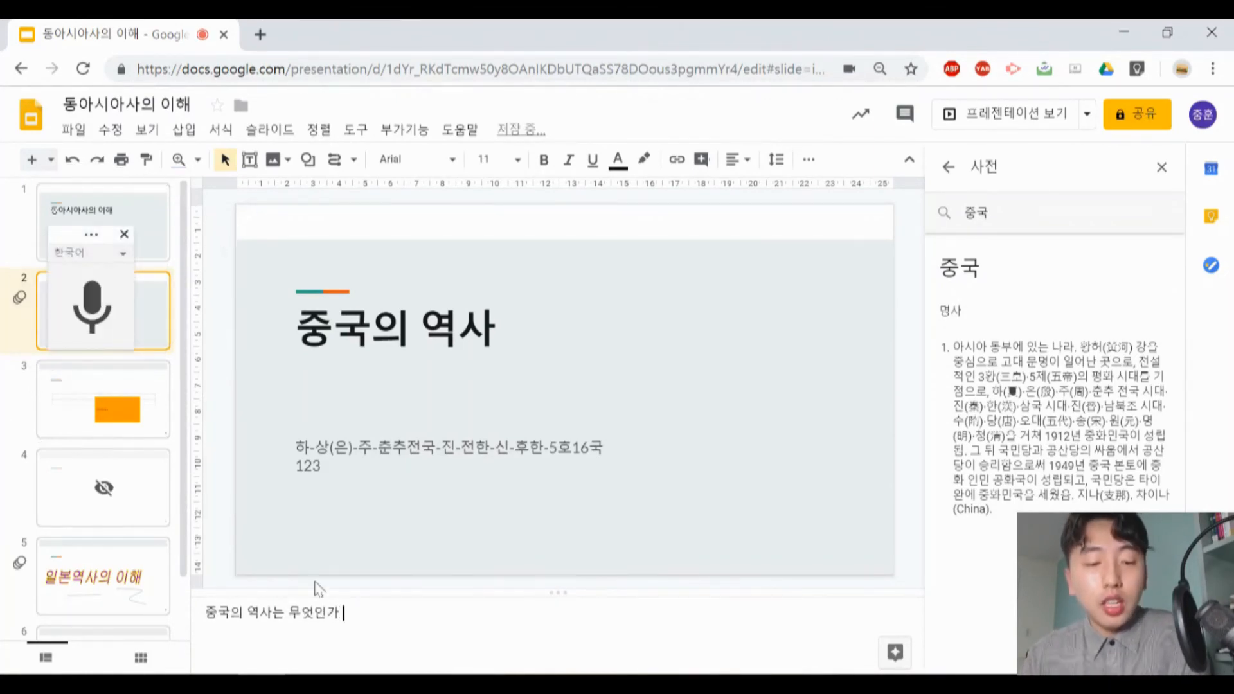
{"action": "left_click_drag", "start_coordinate": [344, 613], "coordinate": [218, 613]}
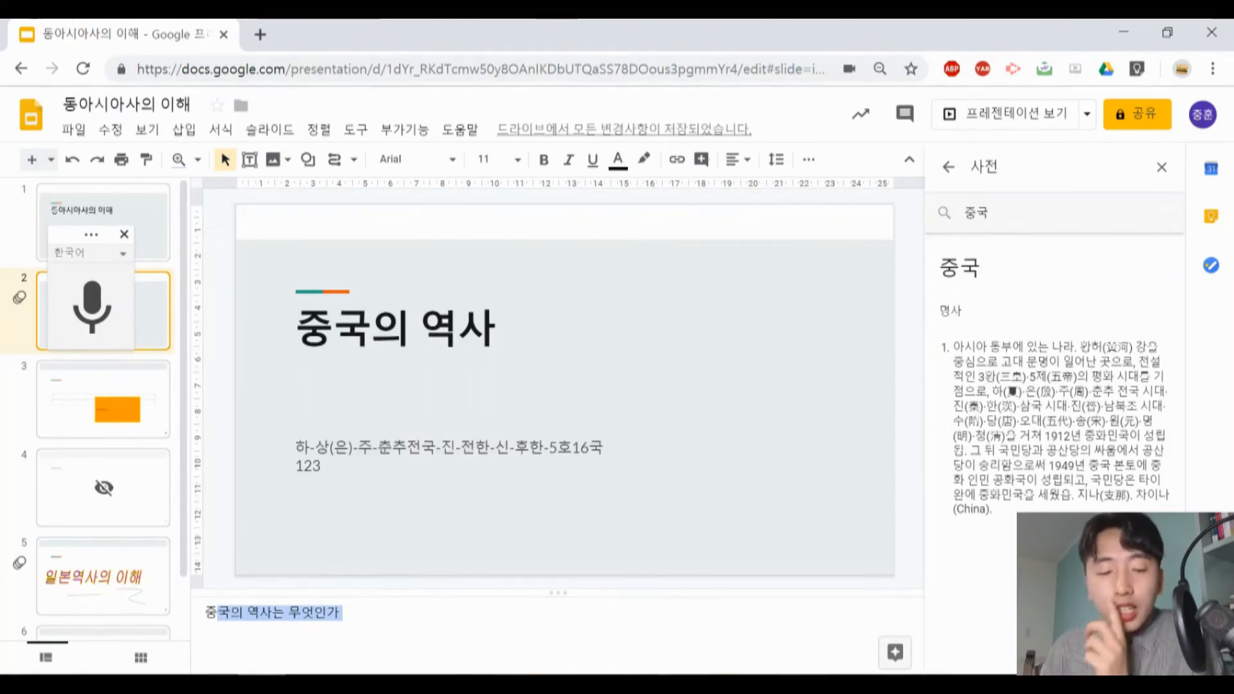
{"action": "left_click", "coordinate": [343, 612]}
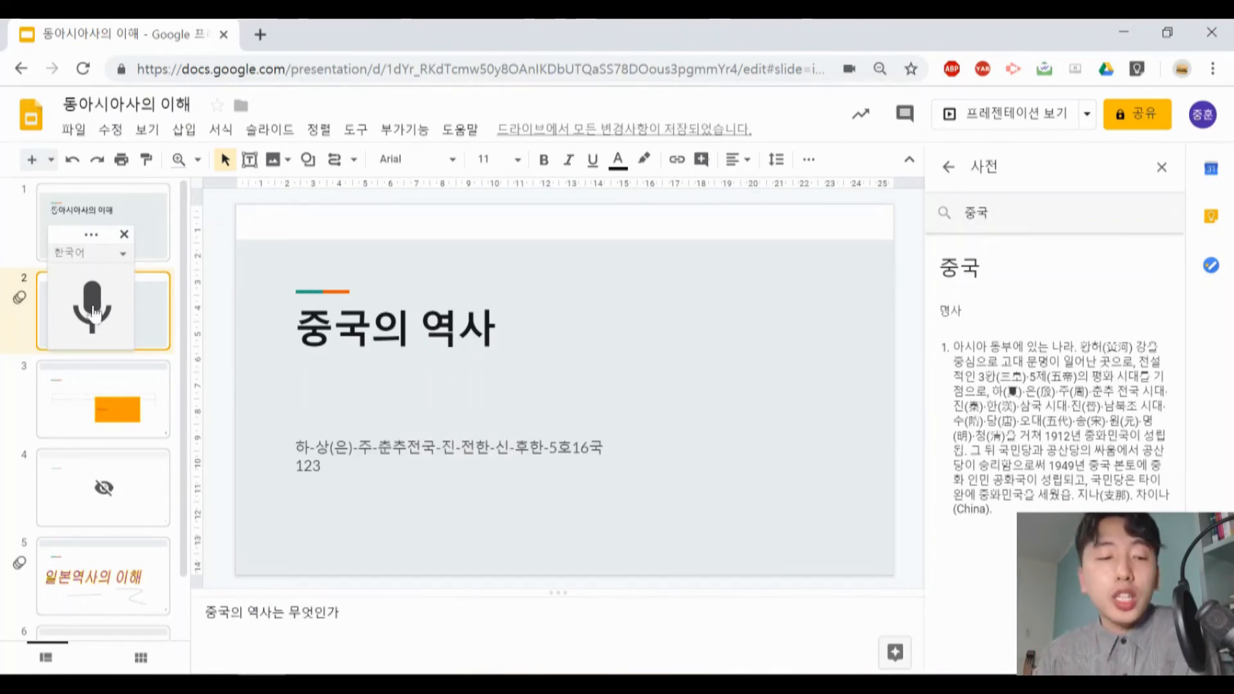
{"action": "left_click_drag", "start_coordinate": [343, 613], "coordinate": [222, 594]}
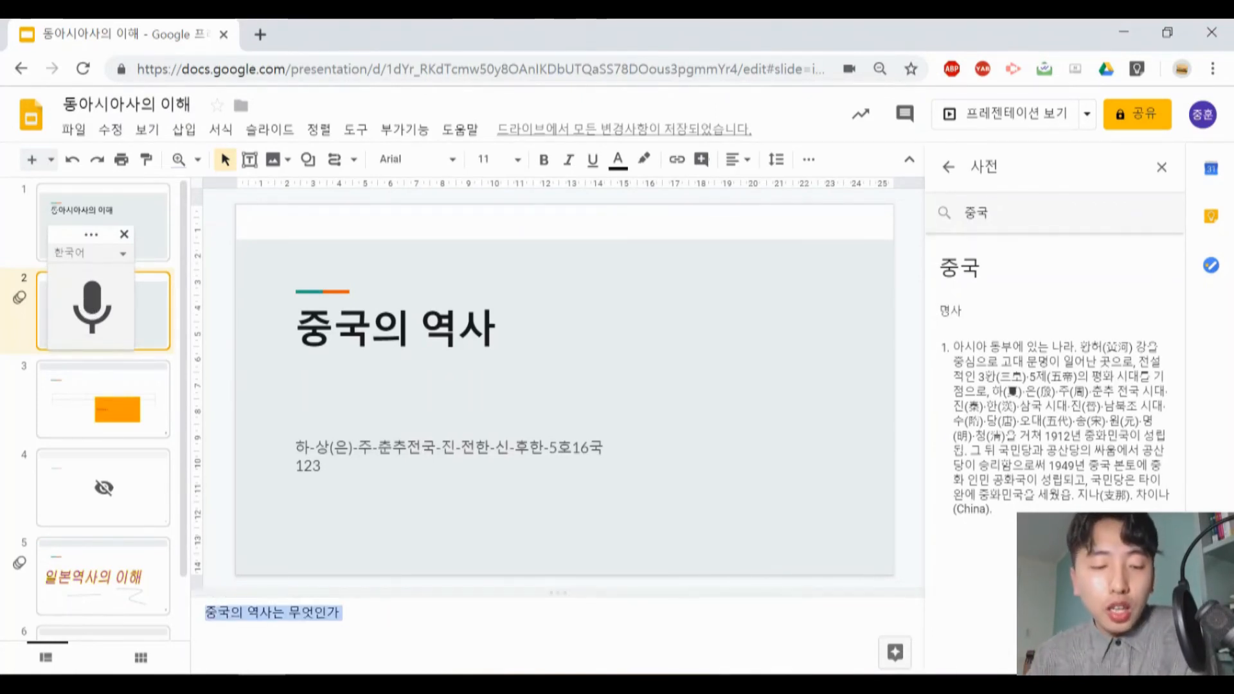
{"action": "left_click", "coordinate": [345, 613]}
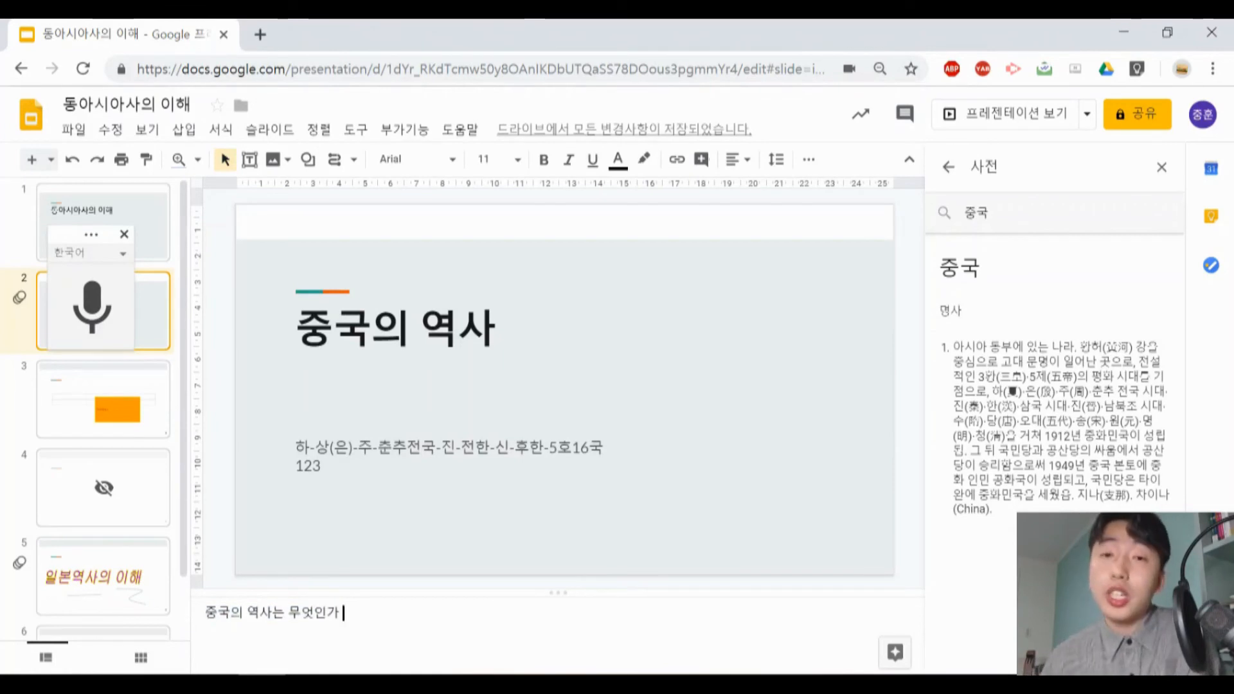
- Check the preferences (환경설정) with the autocorrect list, leave them without saving, and view the add-on options
{"action": "left_click", "coordinate": [356, 129]}
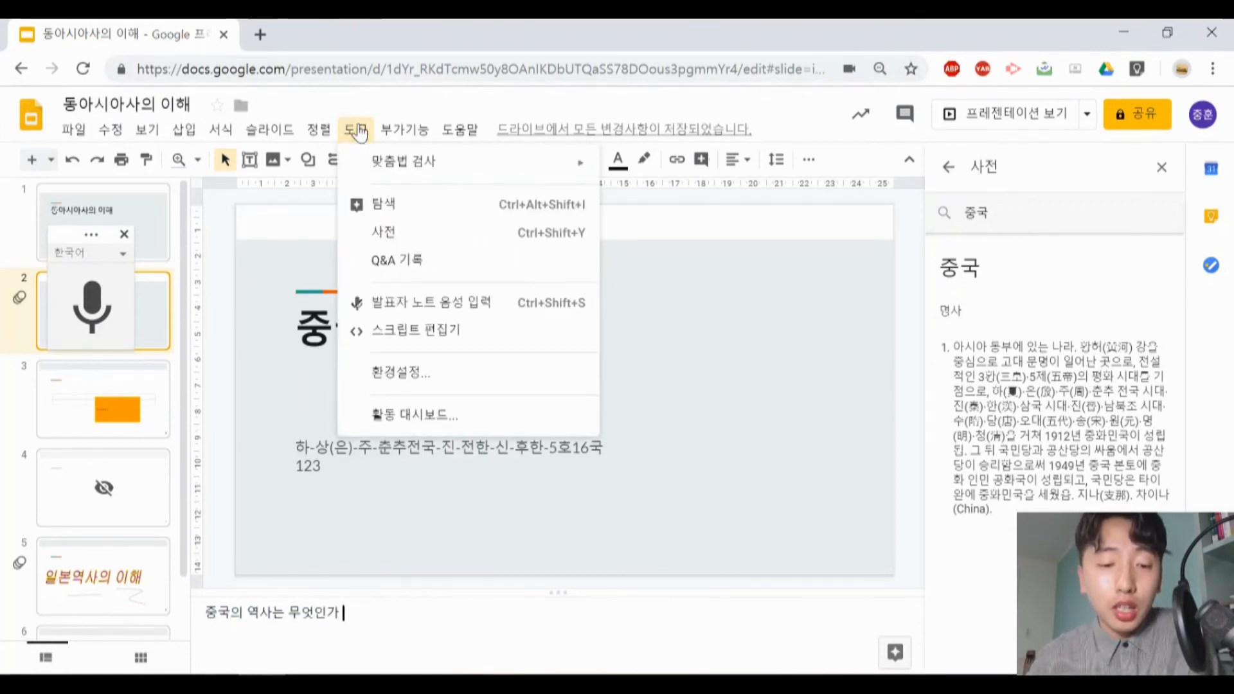
{"action": "left_click", "coordinate": [412, 384]}
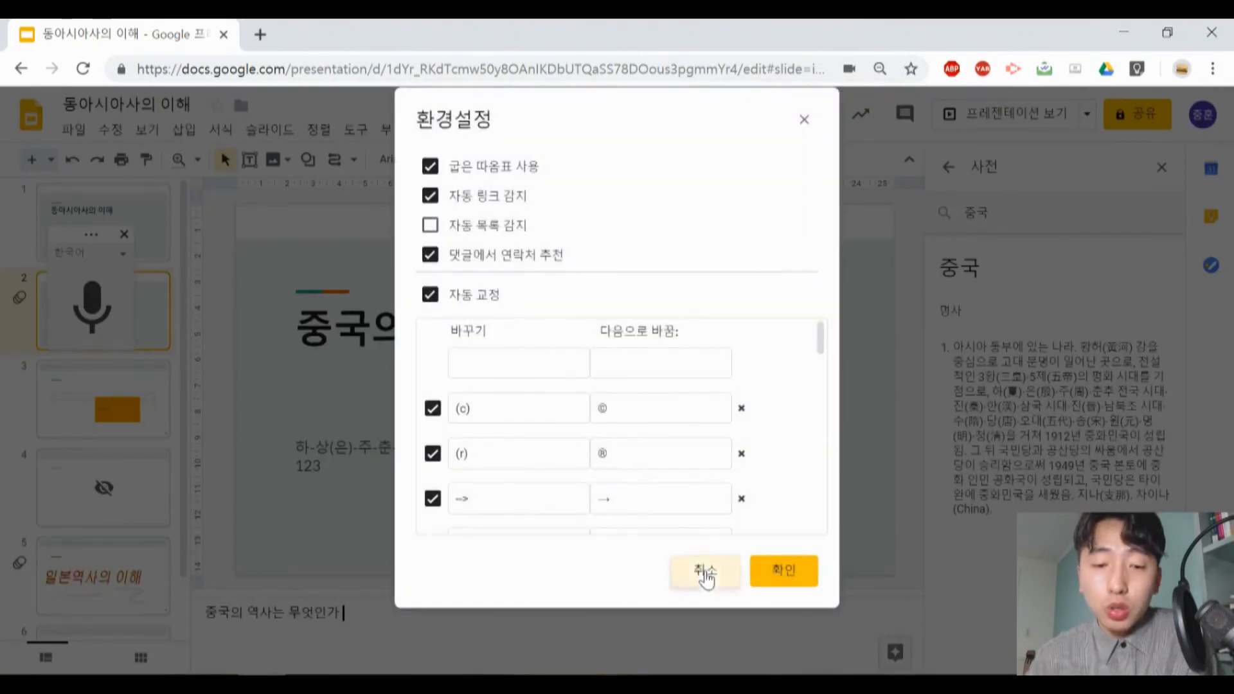
{"action": "left_click", "coordinate": [702, 572]}
{"action": "left_click", "coordinate": [392, 131]}
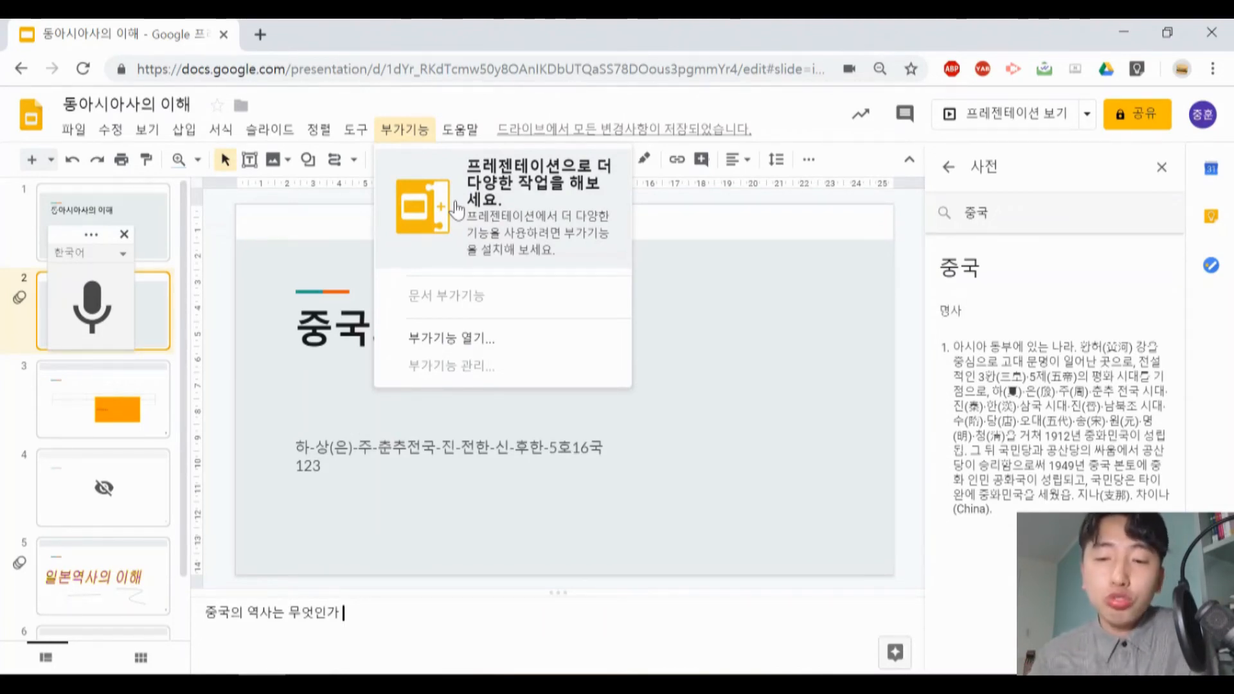
- Close the dictionary and present the slides from the beginning (처음부터 프레젠테이션 보기)
{"action": "left_click", "coordinate": [1161, 168]}
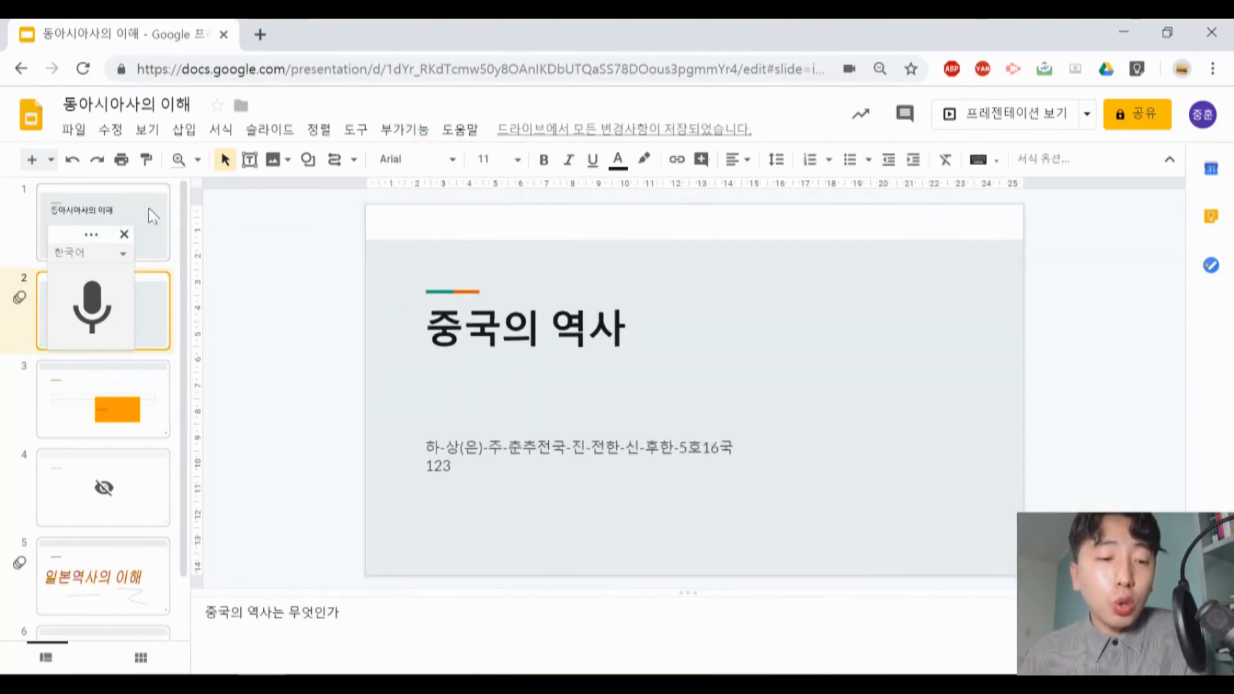
{"action": "left_click", "coordinate": [142, 210]}
{"action": "left_click", "coordinate": [148, 129]}
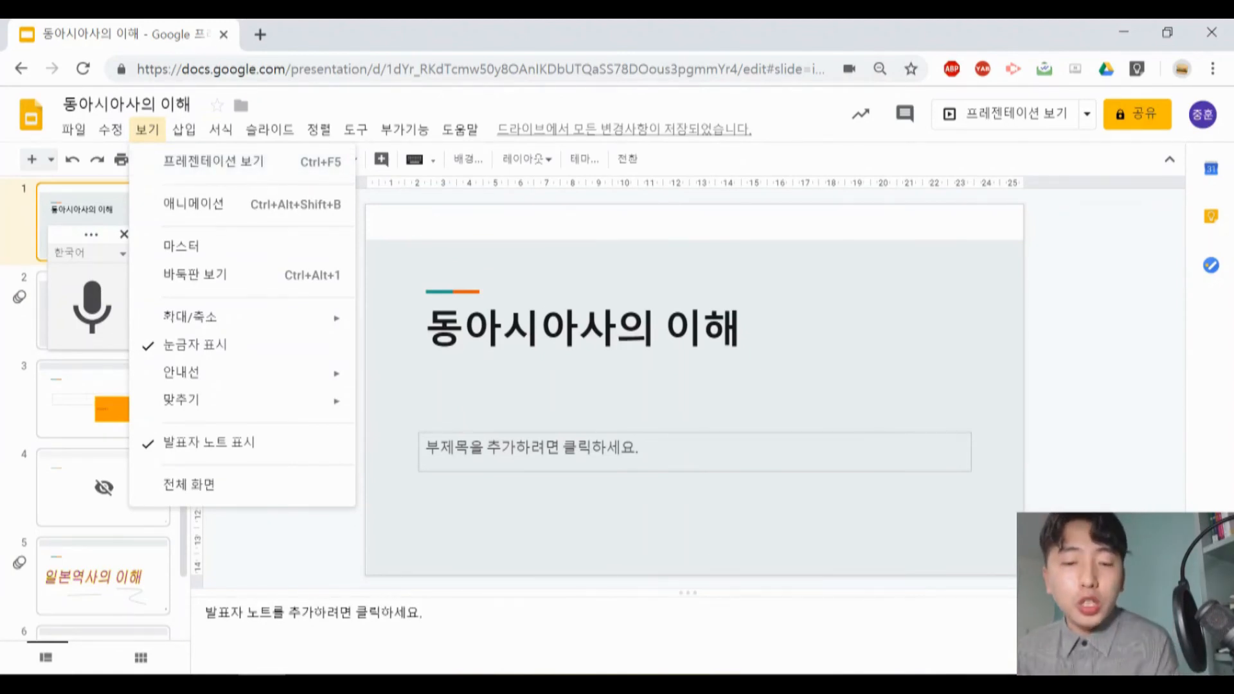
{"action": "left_click", "coordinate": [1011, 126]}
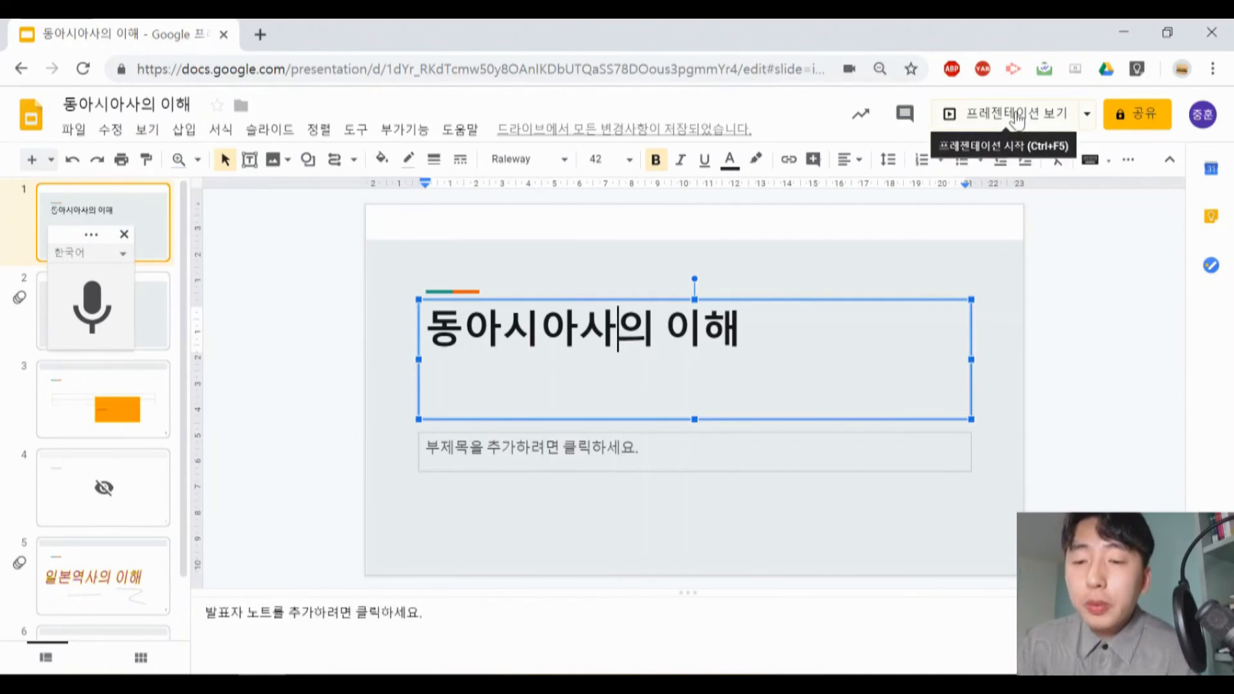
{"action": "left_click", "coordinate": [1087, 122]}
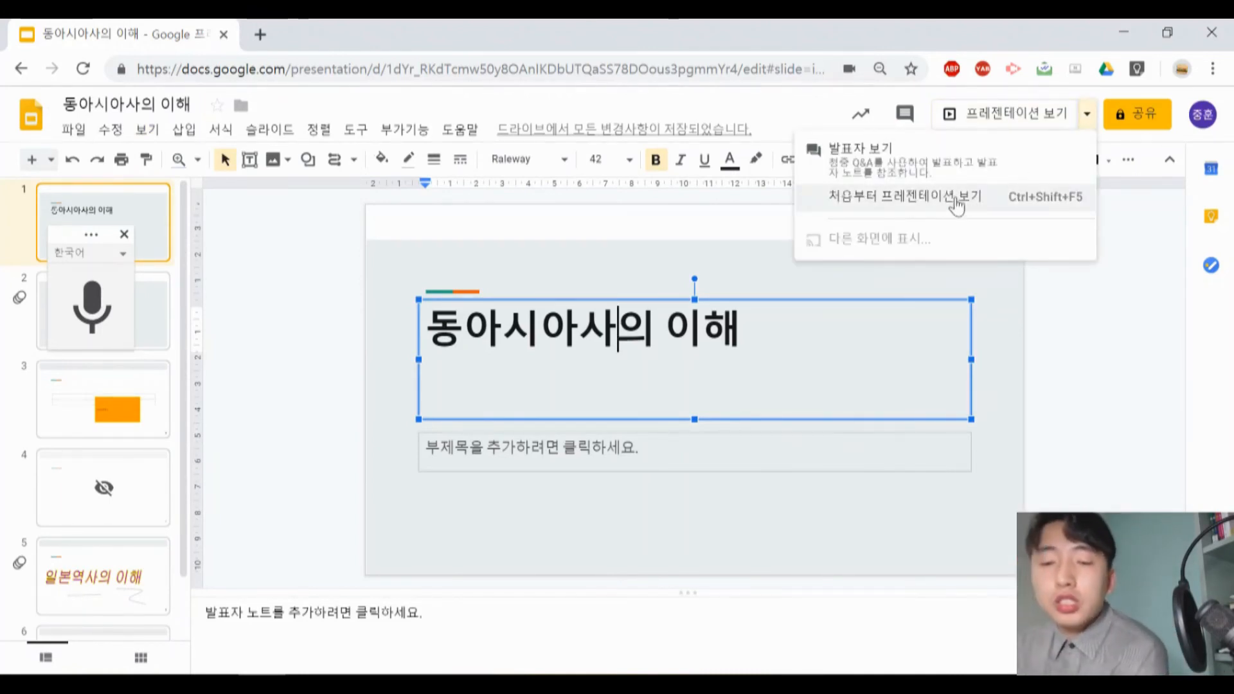
{"action": "left_click", "coordinate": [1019, 122]}
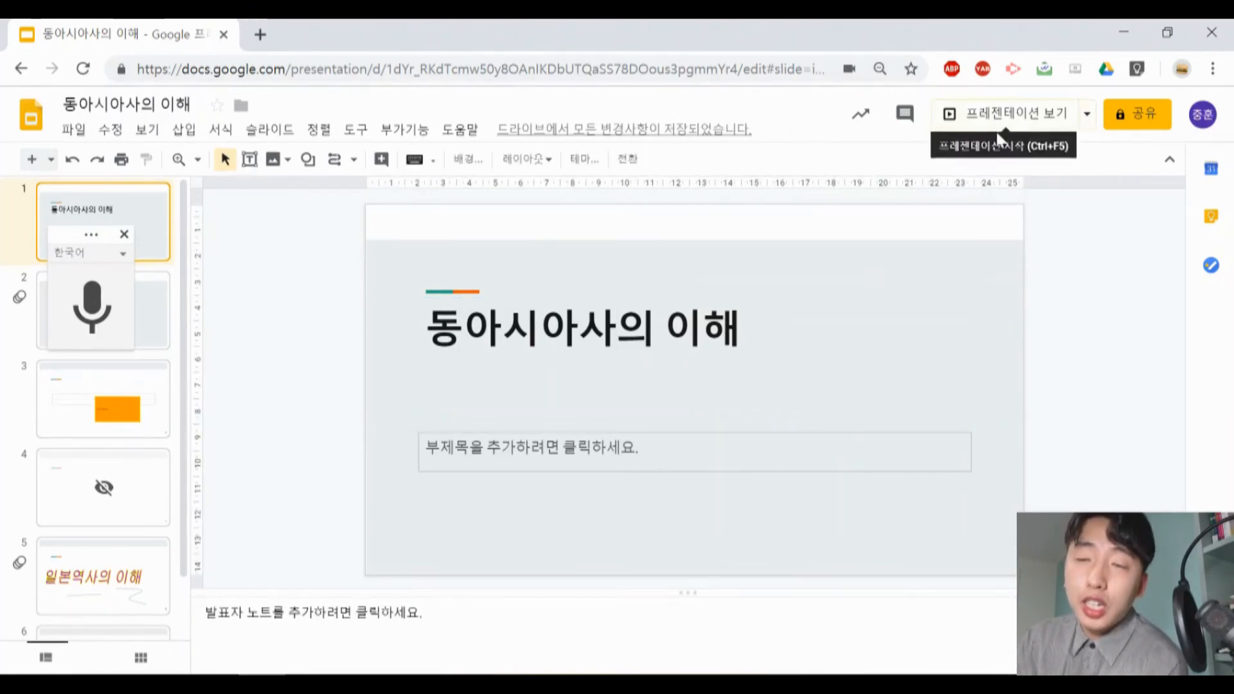
{"action": "left_click", "coordinate": [1087, 119]}
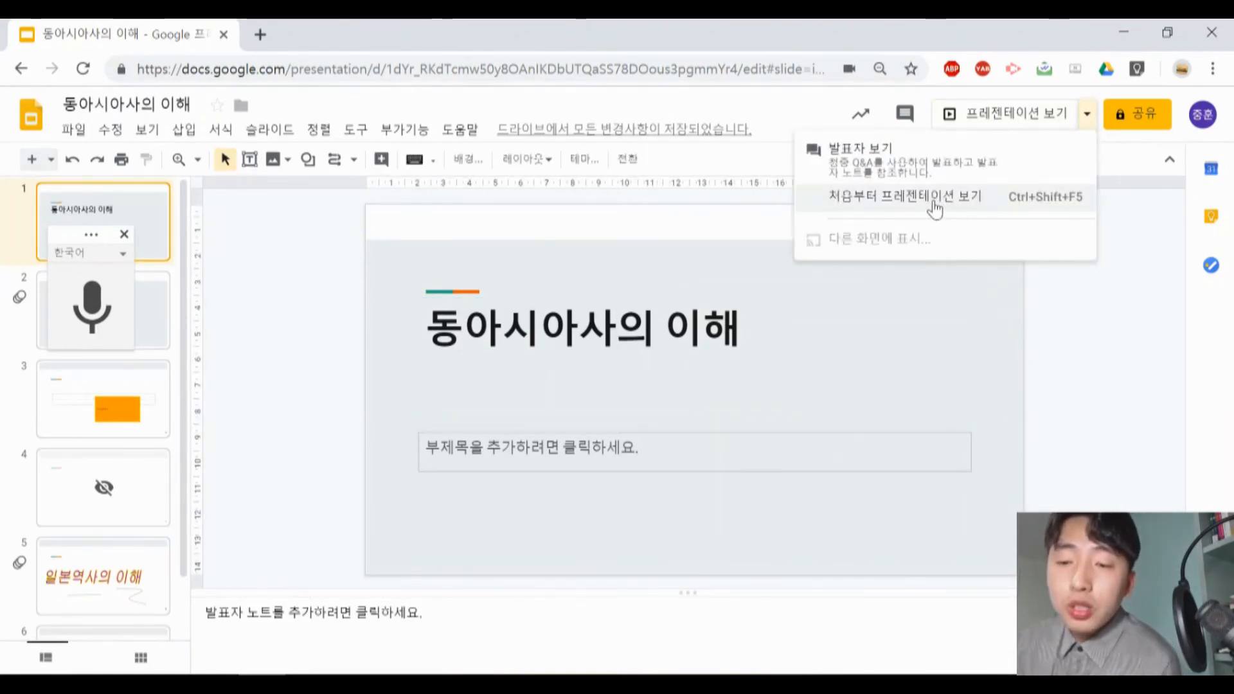
{"action": "left_click", "coordinate": [984, 196]}
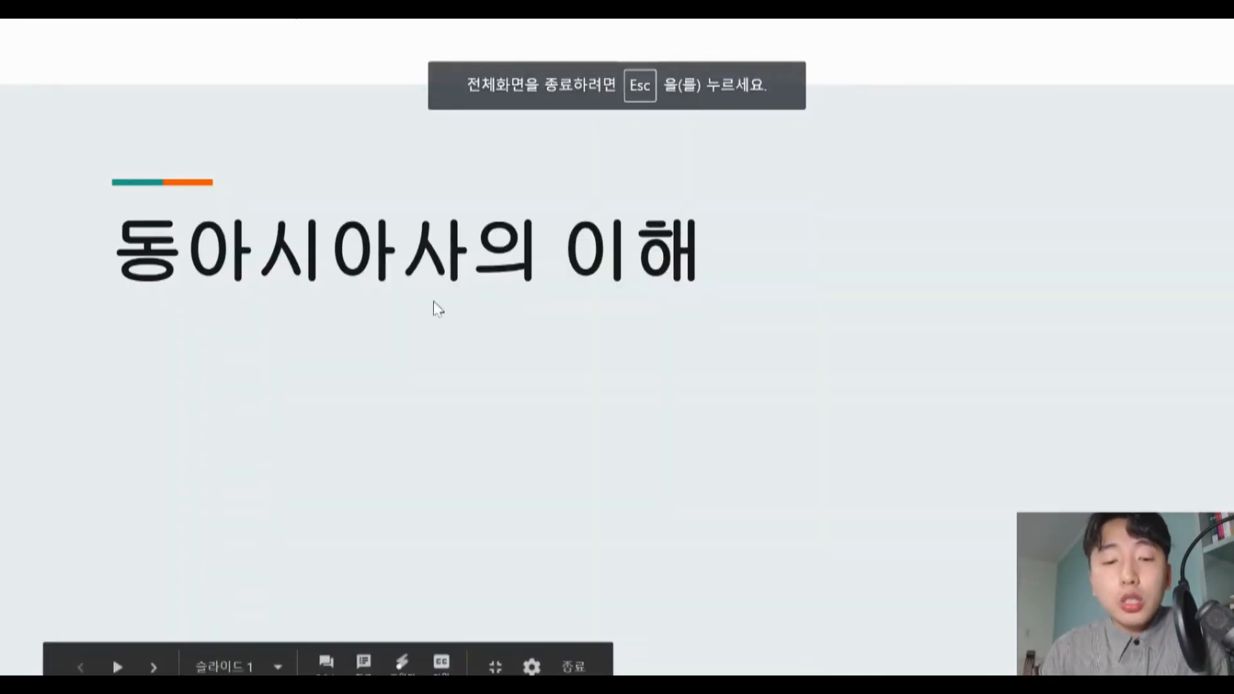
- Advance the slideshow to slide 2 with its subtitle line revealed, and turn on the laser pointer
{"action": "left_click", "coordinate": [615, 347]}
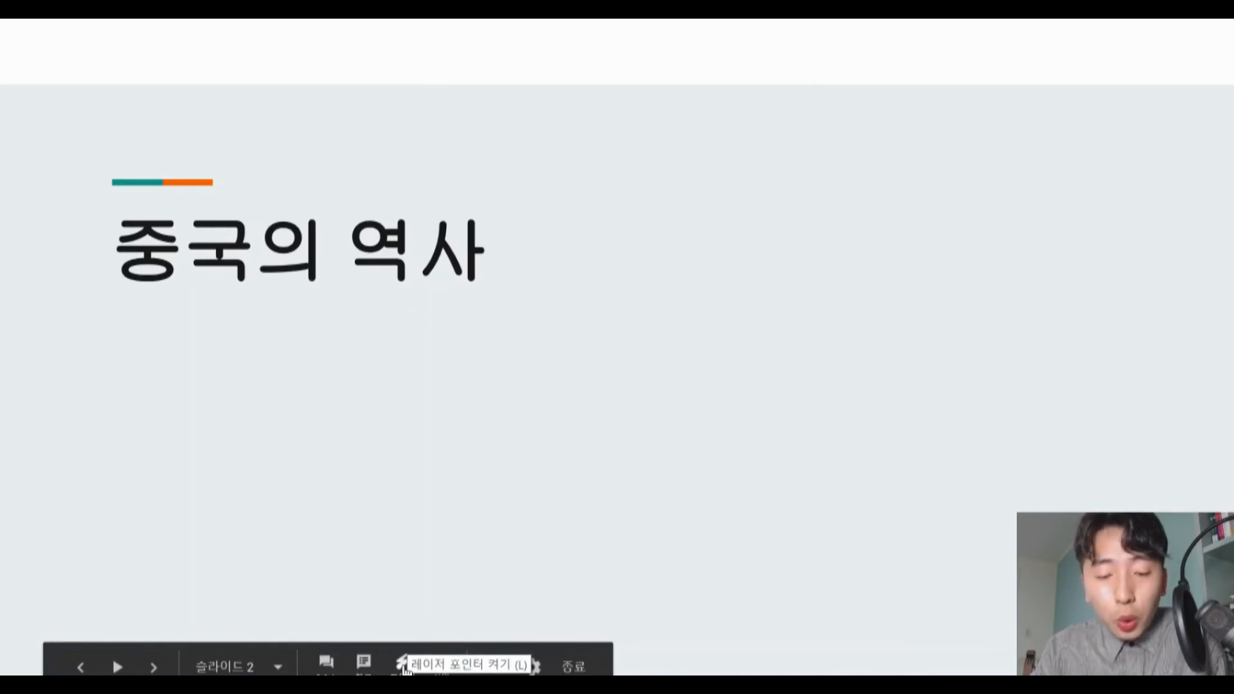
{"action": "left_click", "coordinate": [420, 539]}
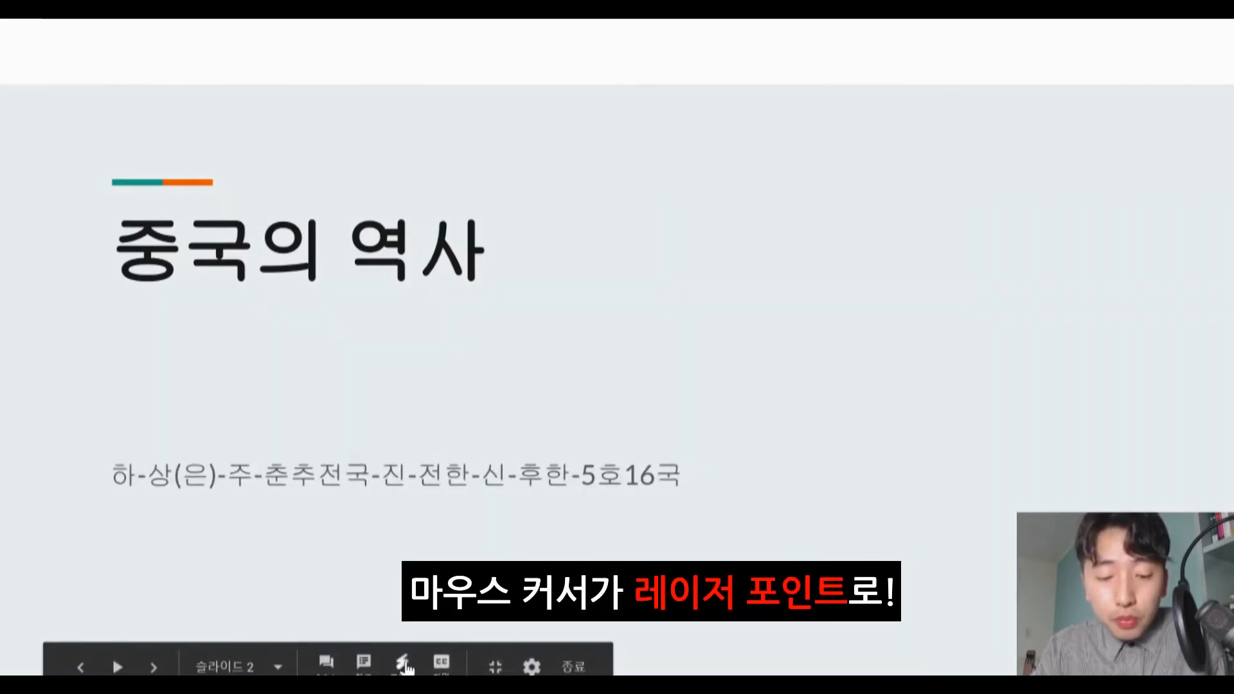
{"action": "left_click", "coordinate": [403, 664]}
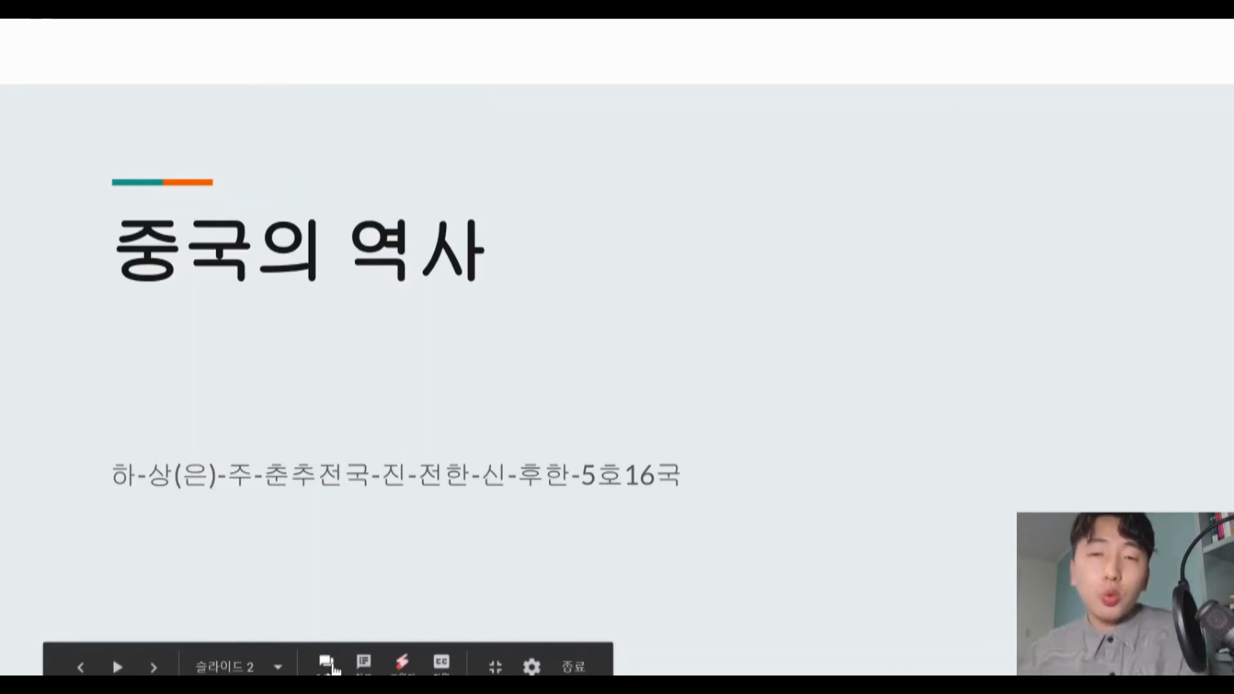
- Bring up the presenter view with the speaker notes (발표자 노트) and advance to slide 3
{"action": "left_click", "coordinate": [329, 666]}
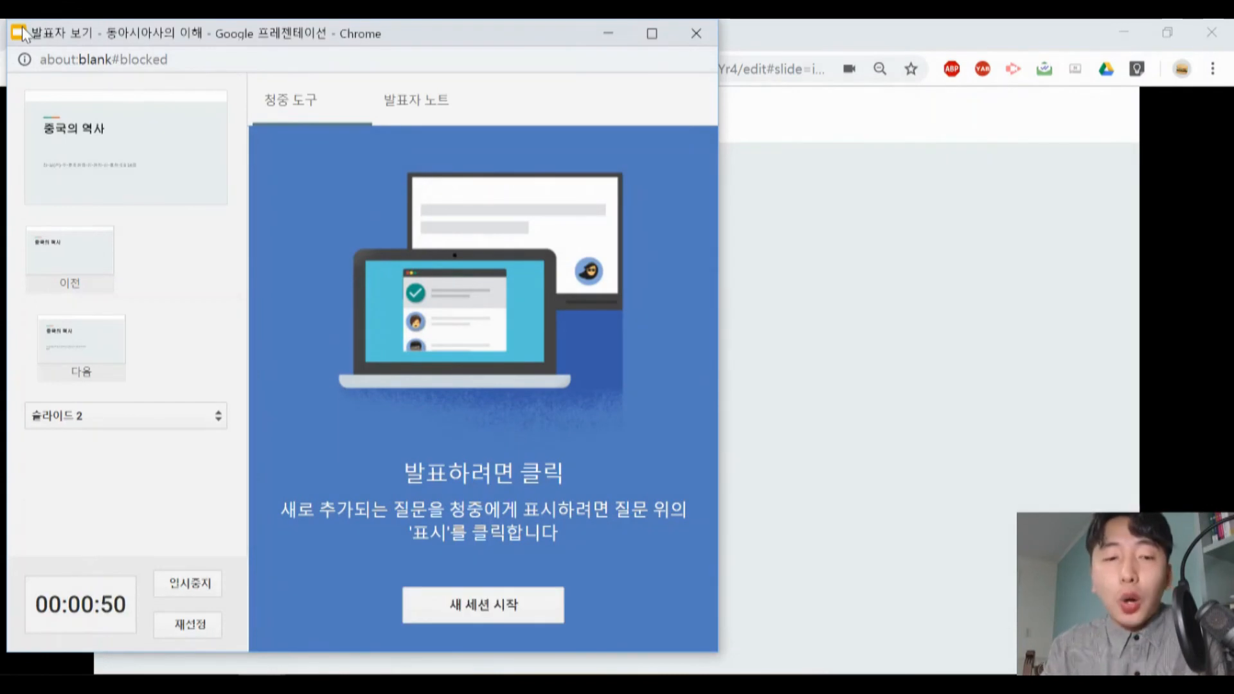
{"action": "left_click", "coordinate": [413, 115]}
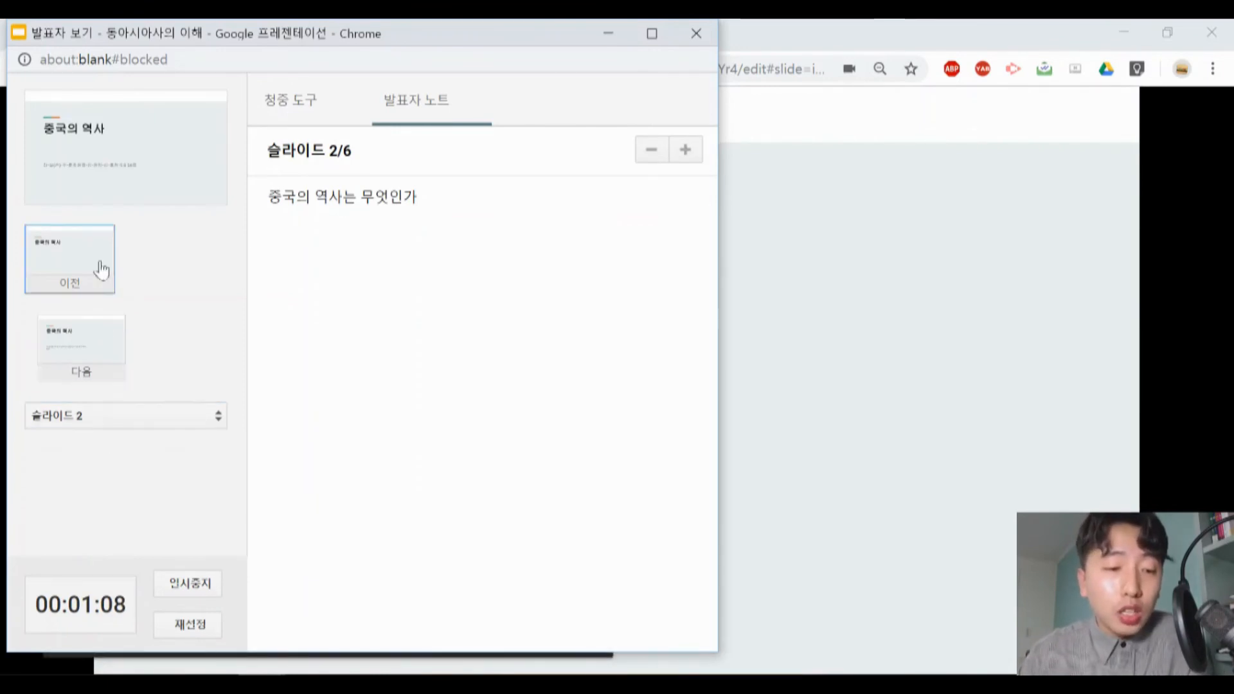
{"action": "left_click", "coordinate": [86, 344]}
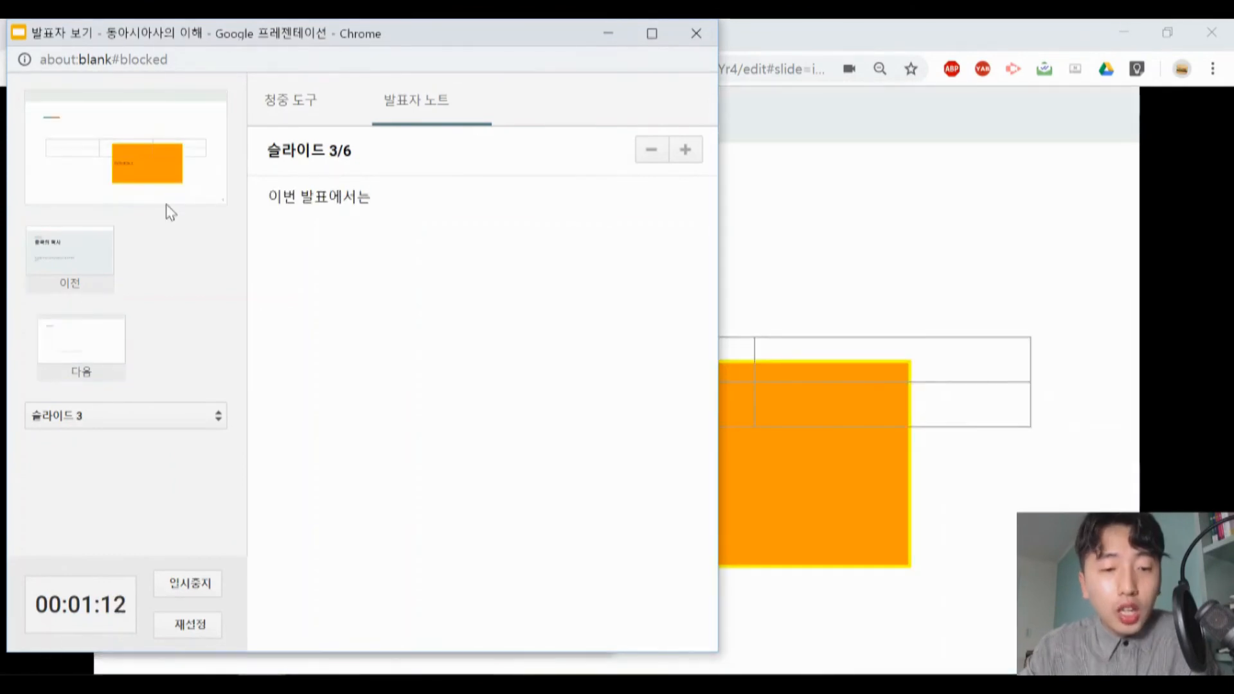
- Start a new audience Q&A session, check who may ask questions, and turn question acceptance off and on again
{"action": "left_click", "coordinate": [311, 108]}
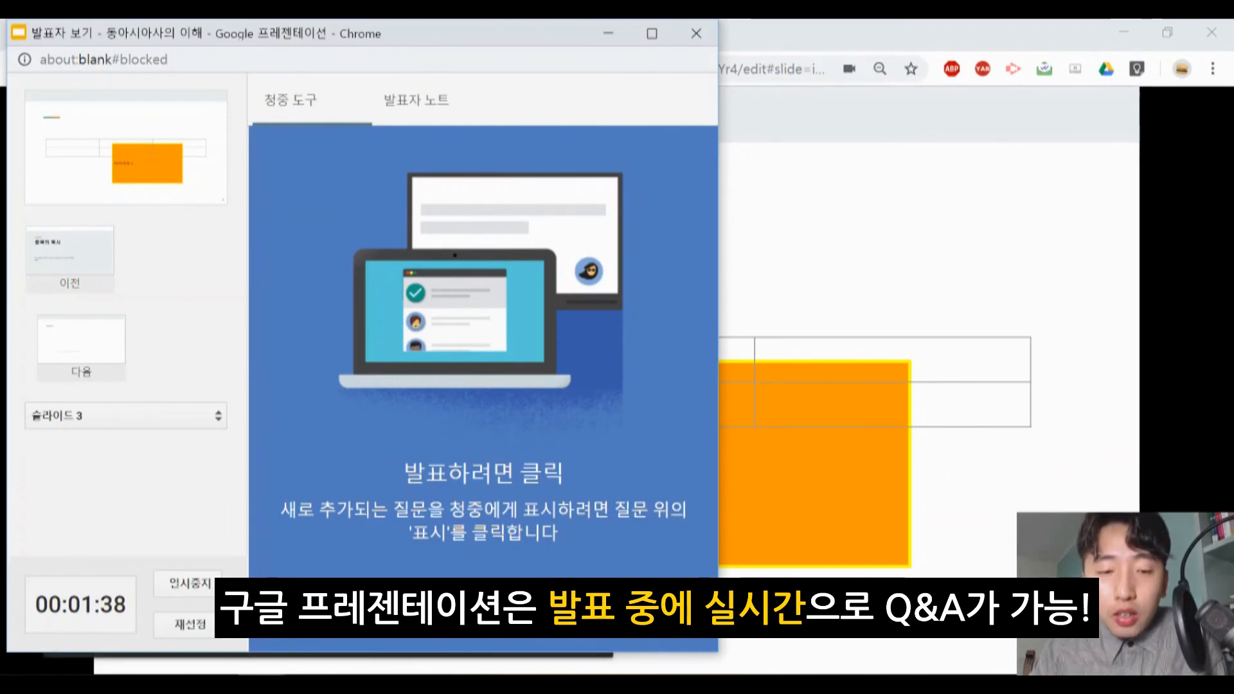
{"action": "left_click", "coordinate": [504, 608]}
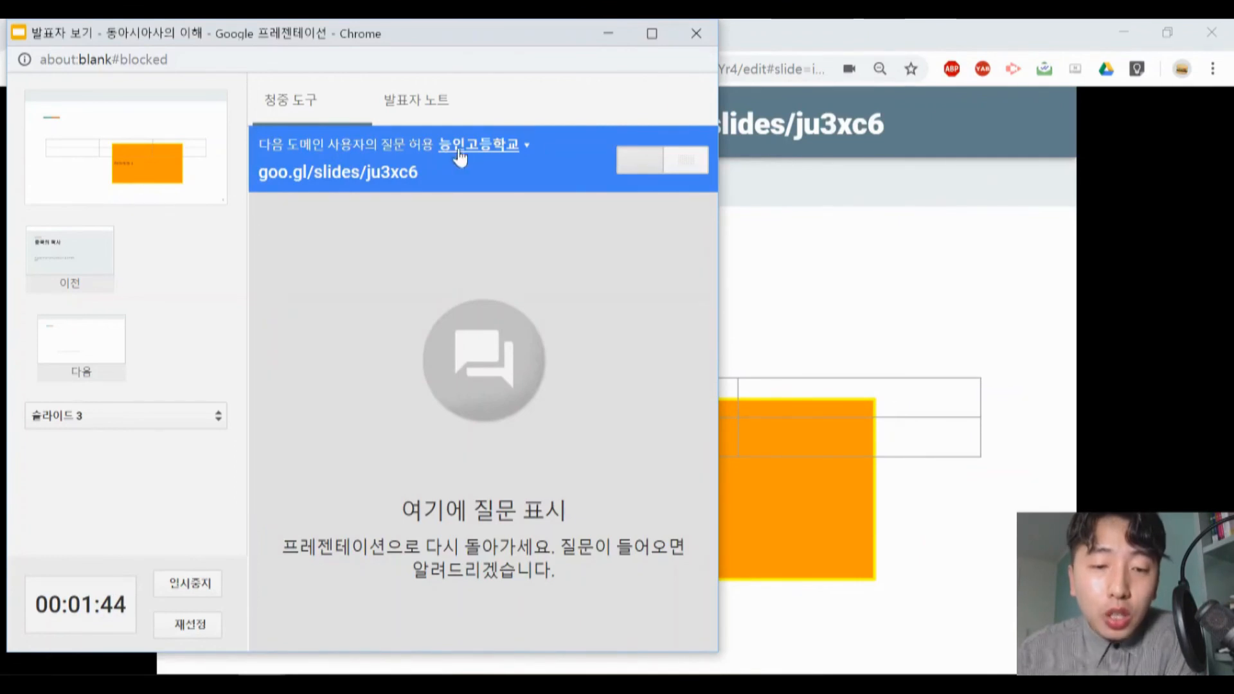
{"action": "left_click", "coordinate": [524, 144]}
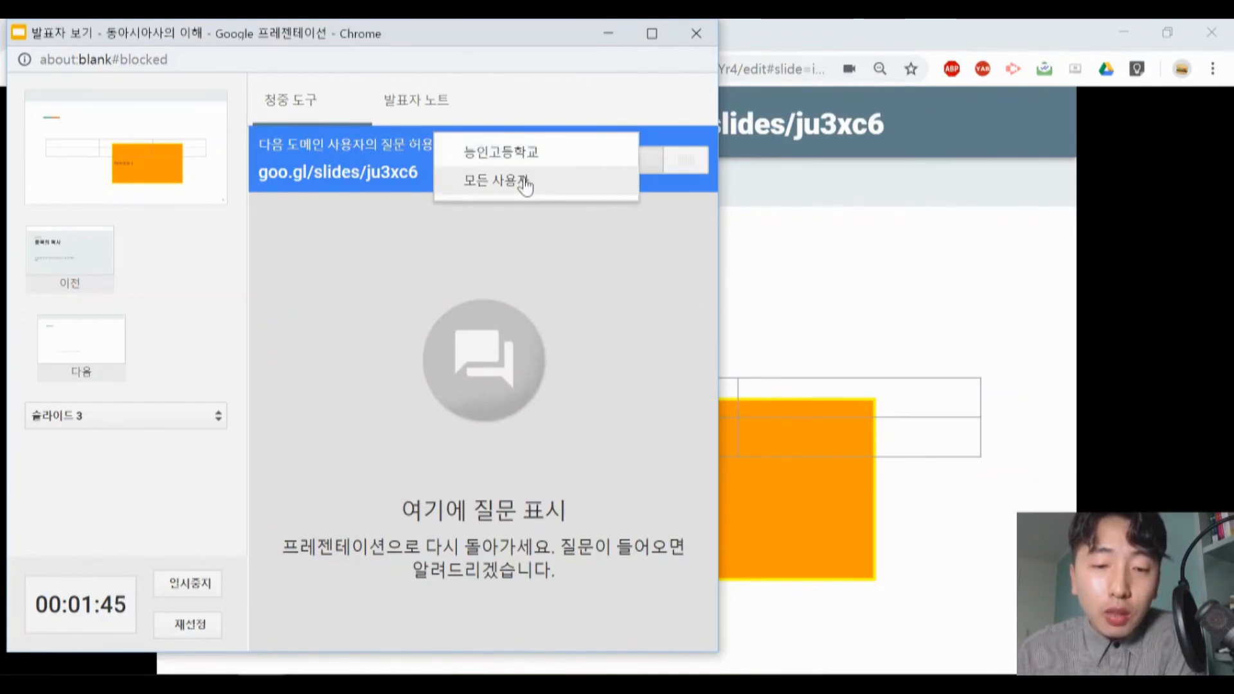
{"action": "left_click", "coordinate": [541, 111]}
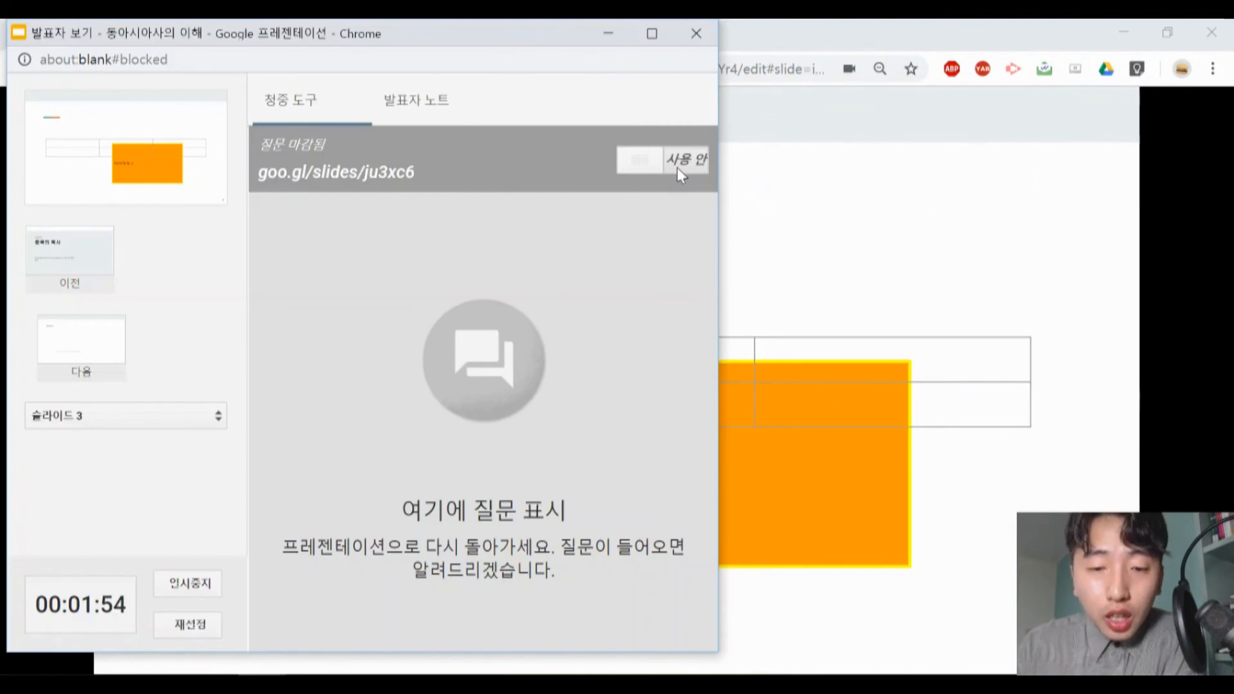
{"action": "left_click", "coordinate": [656, 165]}
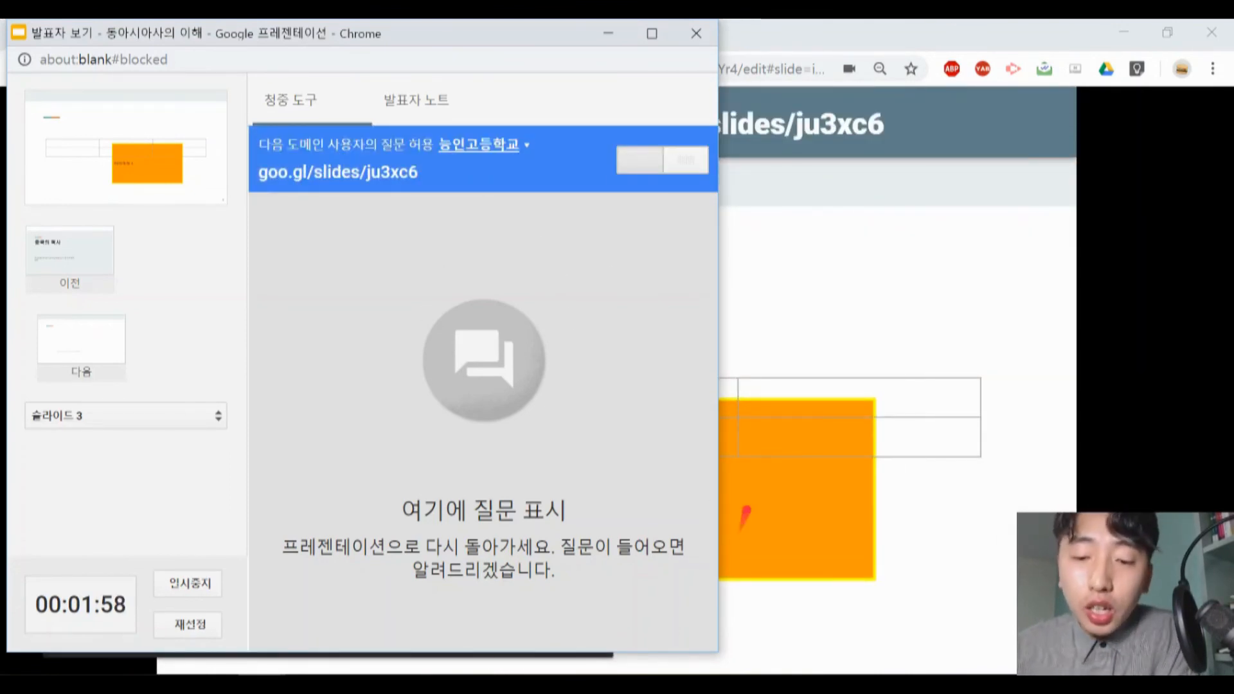
- View the question submission banner above the presented slide and return to the presenter view
{"action": "left_click", "coordinate": [838, 37]}
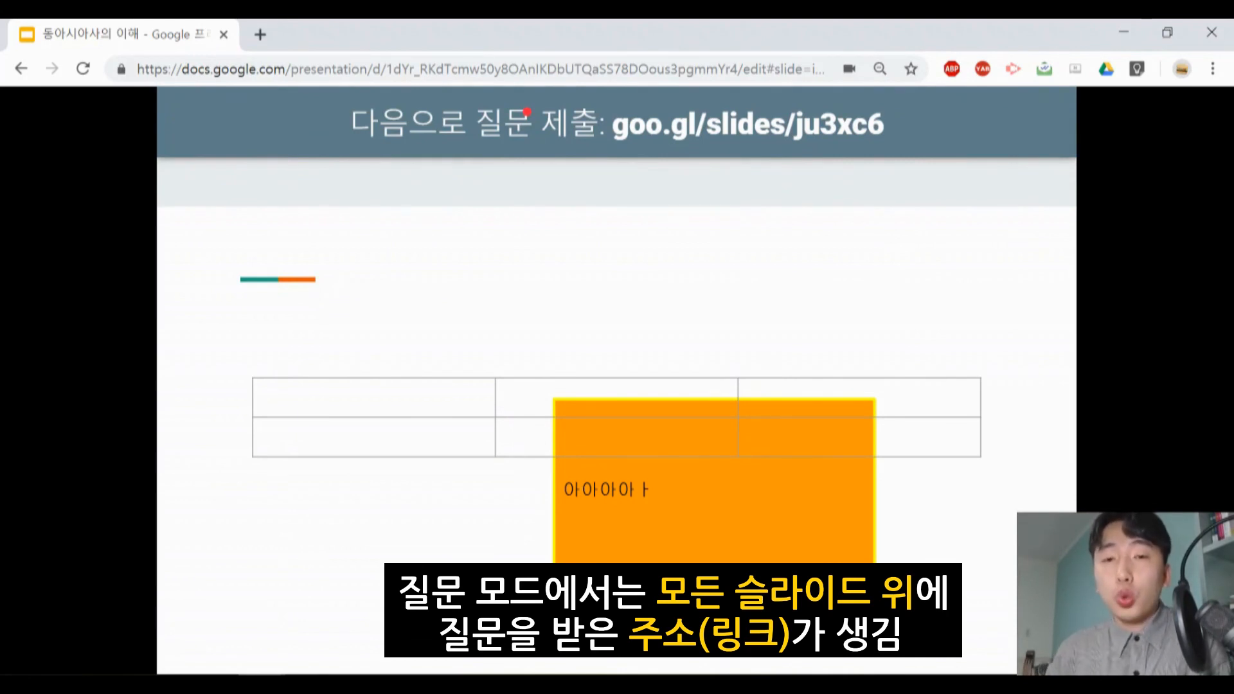
{"action": "mouse_move", "coordinate": [325, 610]}
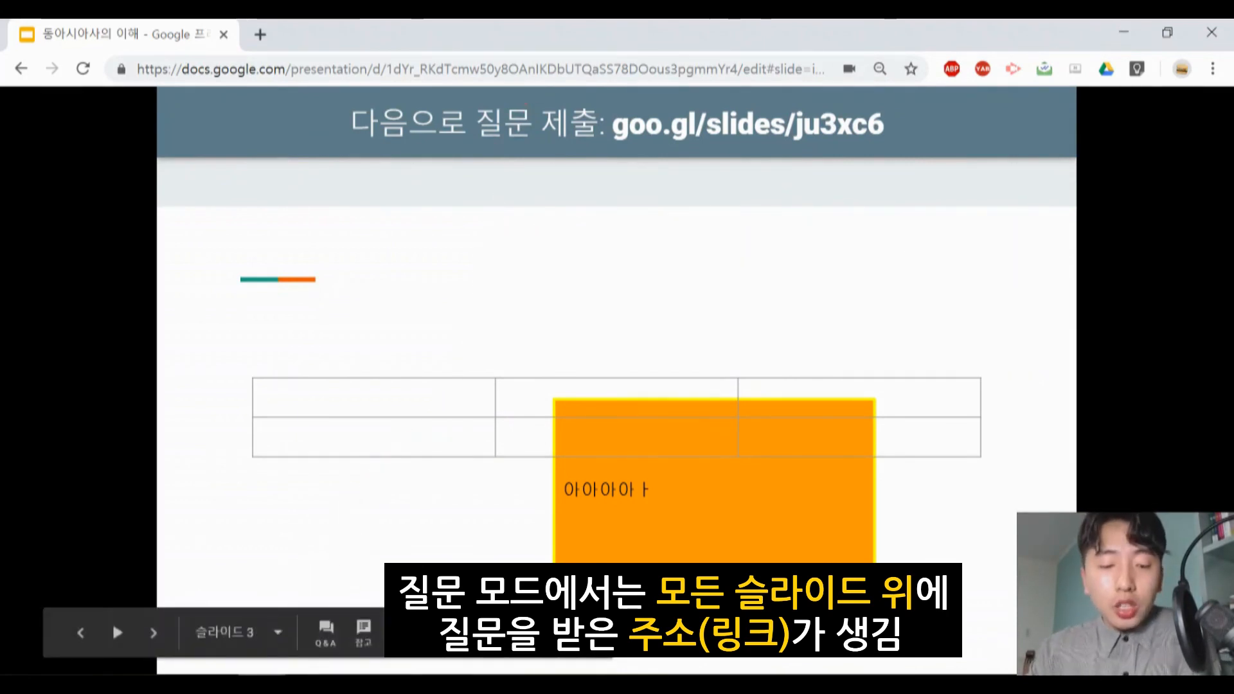
{"action": "mouse_move", "coordinate": [262, 684]}
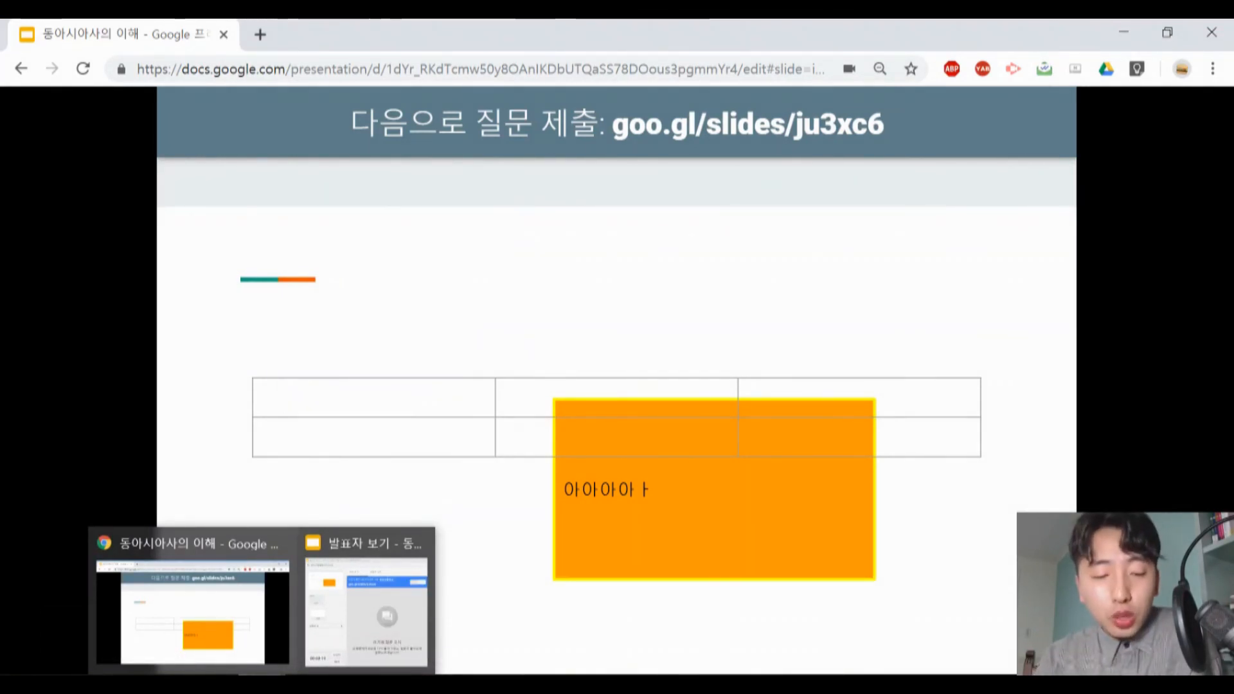
{"action": "left_click", "coordinate": [320, 635]}
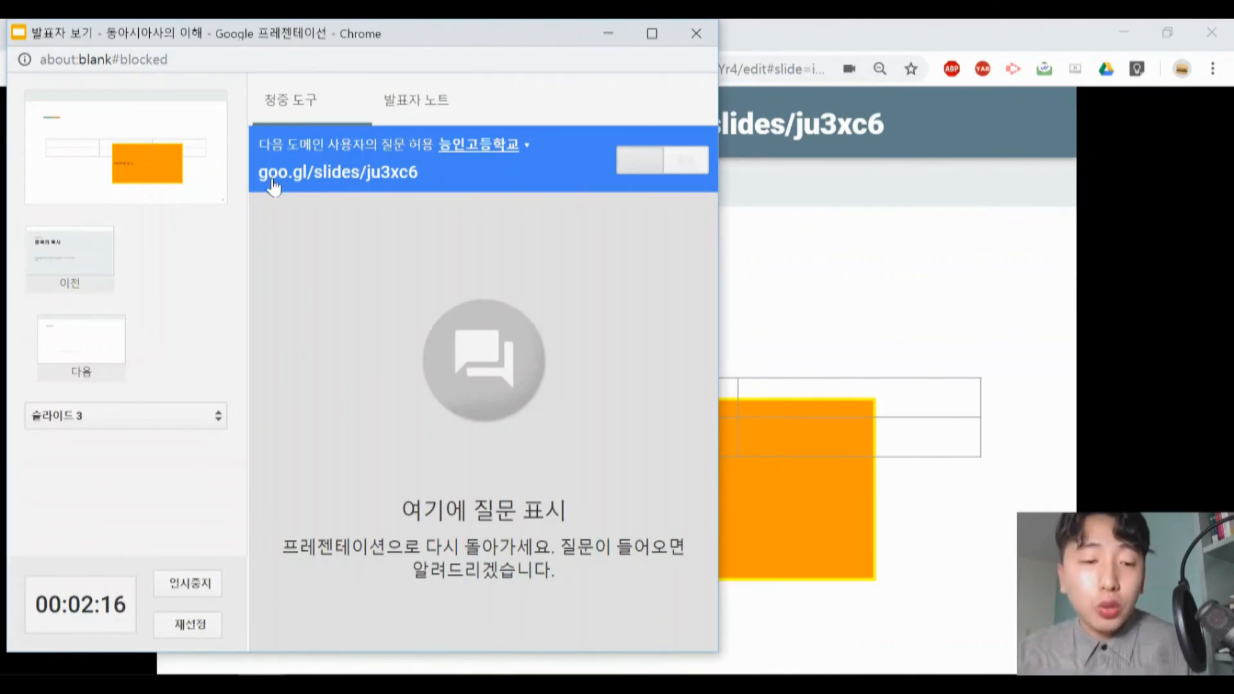
- Copy the question link goo.gl/slides/ju3xc6 from the presenter view and open it in a new browser tab
{"action": "left_click_drag", "start_coordinate": [259, 172], "coordinate": [370, 173]}
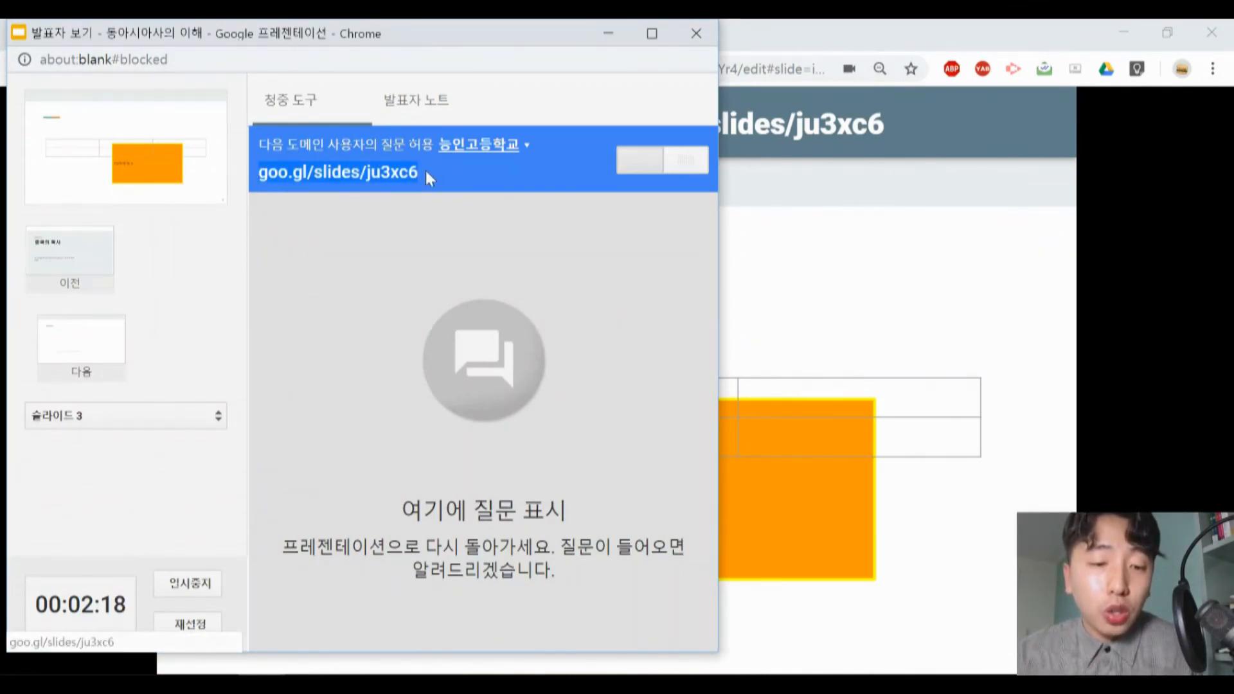
{"action": "left_click", "coordinate": [608, 34]}
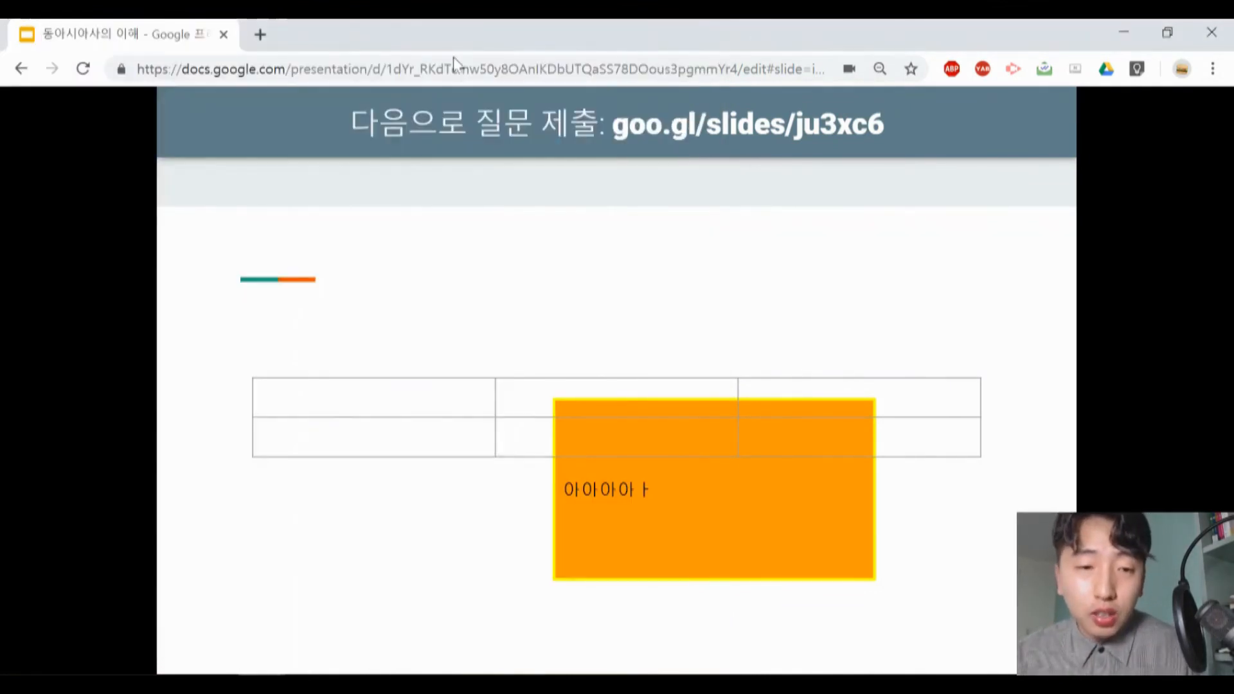
{"action": "left_click", "coordinate": [260, 35]}
{"action": "type", "text": "goo.gl/slides/ju3xc6"}
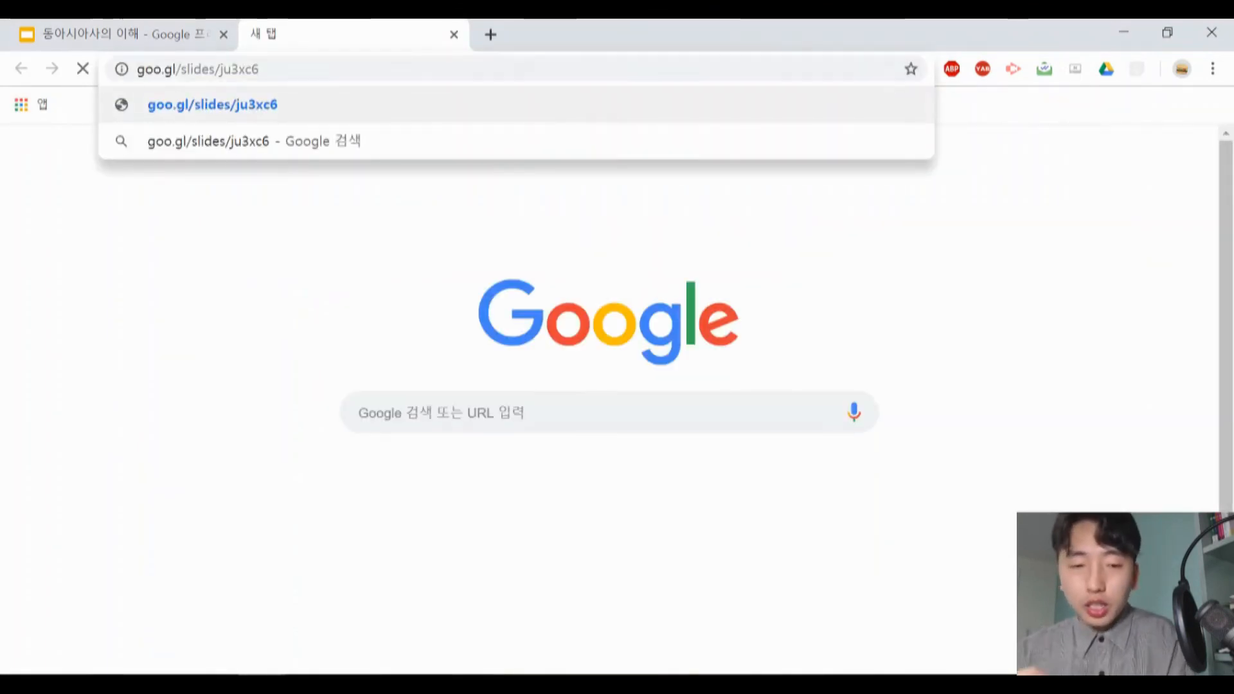
{"action": "key", "text": "Return"}
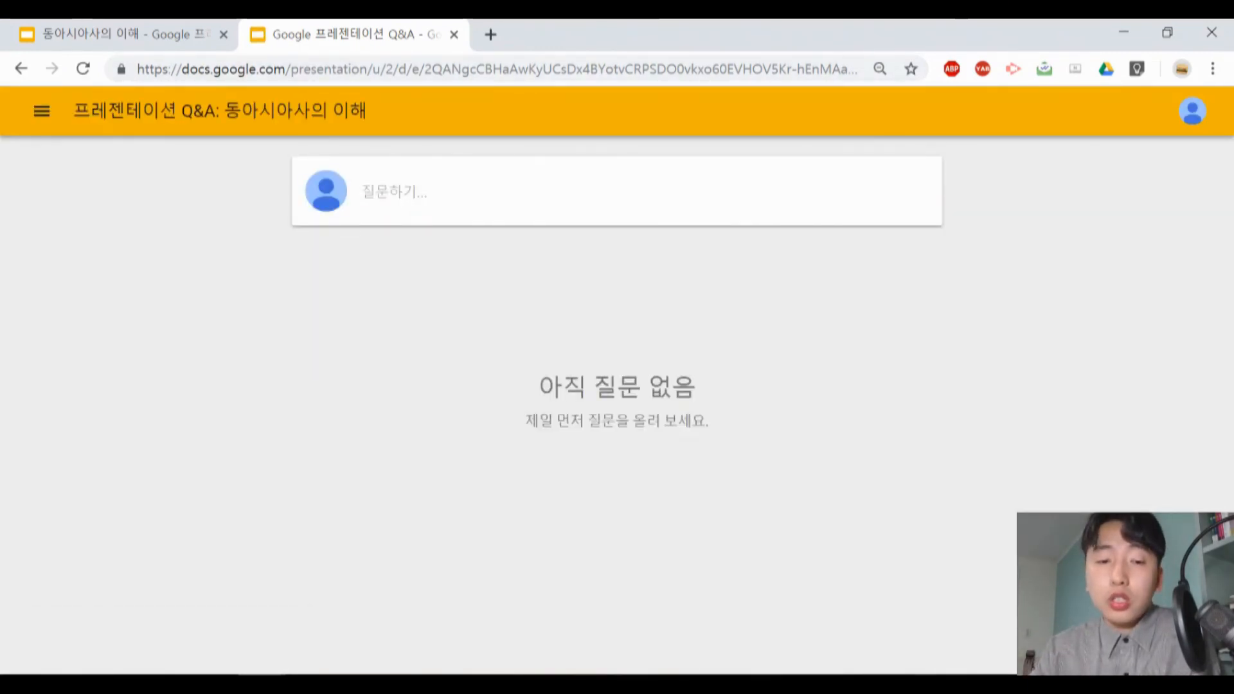
- Submit the question "ㅇㅇ에 대해서 궁금합니다" anonymously (익명으로 질문하기) on the Q&A page
{"action": "left_click", "coordinate": [394, 191]}
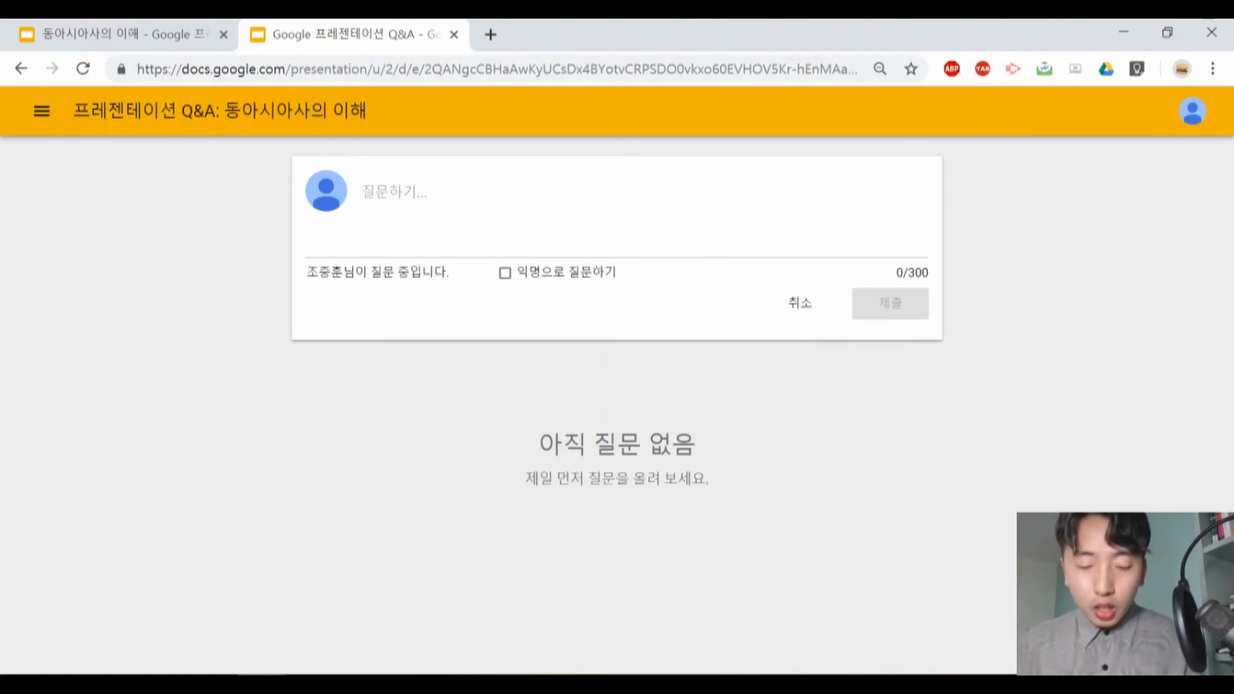
{"action": "type", "text": "ㅇㅇ에 대"}
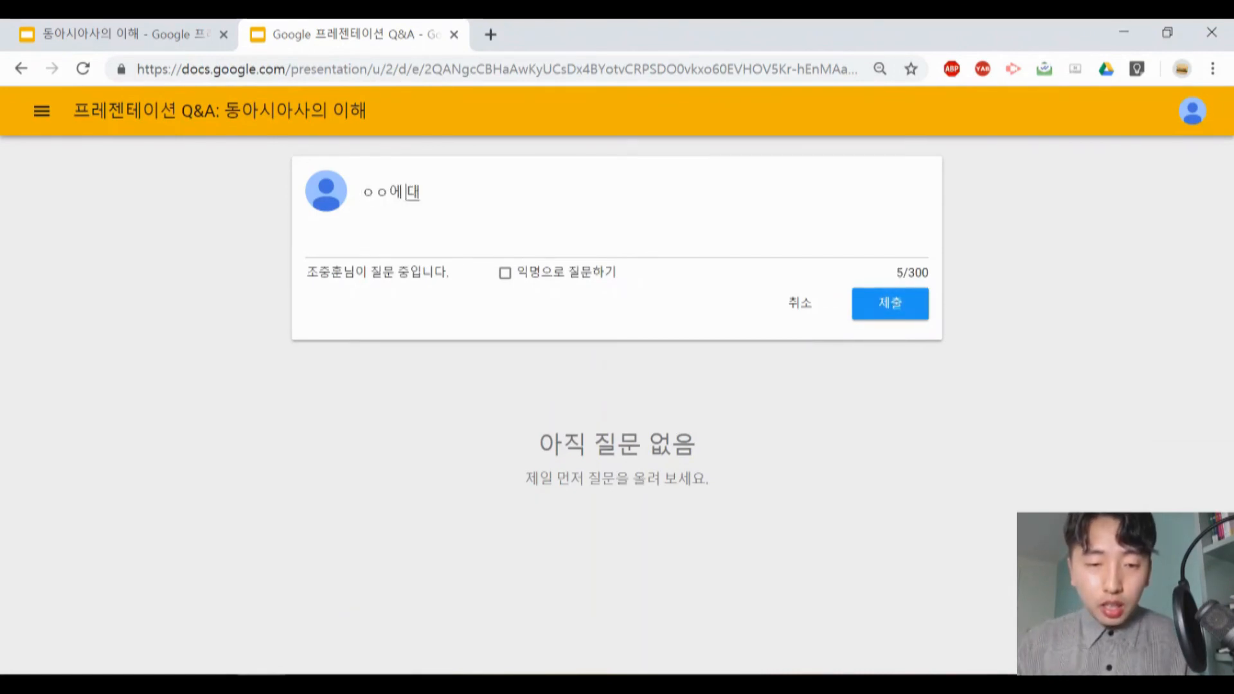
{"action": "type", "text": "해서 궁금합니다"}
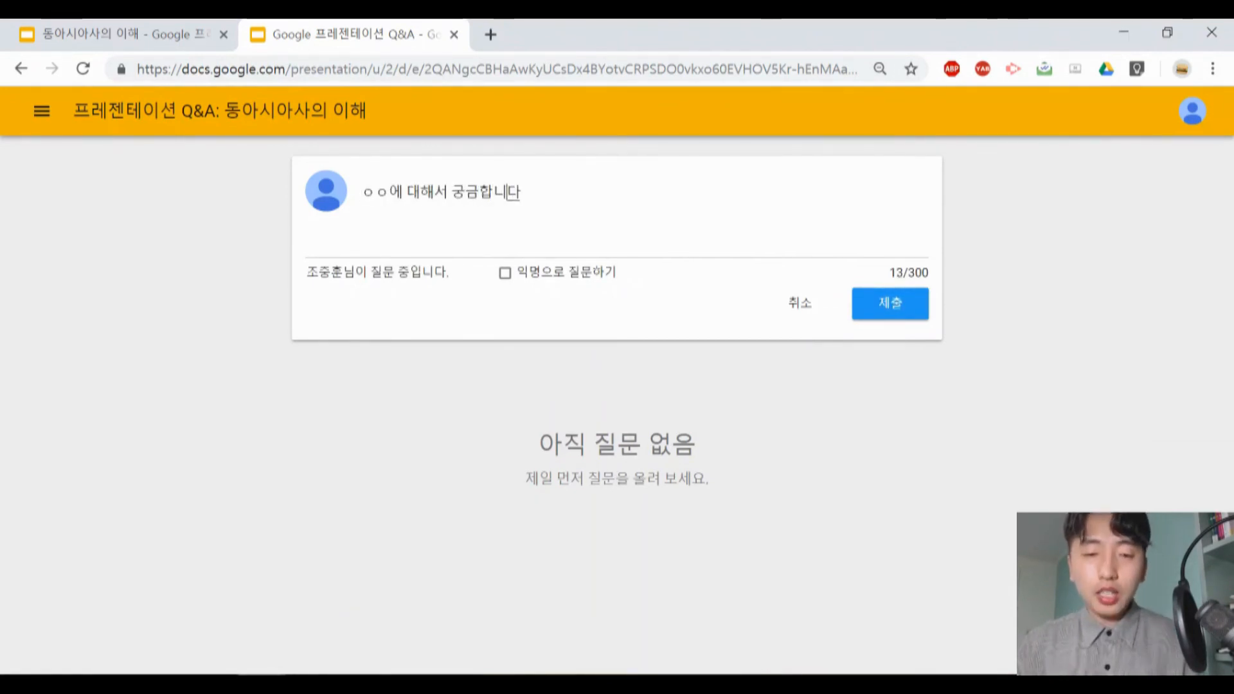
{"action": "left_click", "coordinate": [505, 273]}
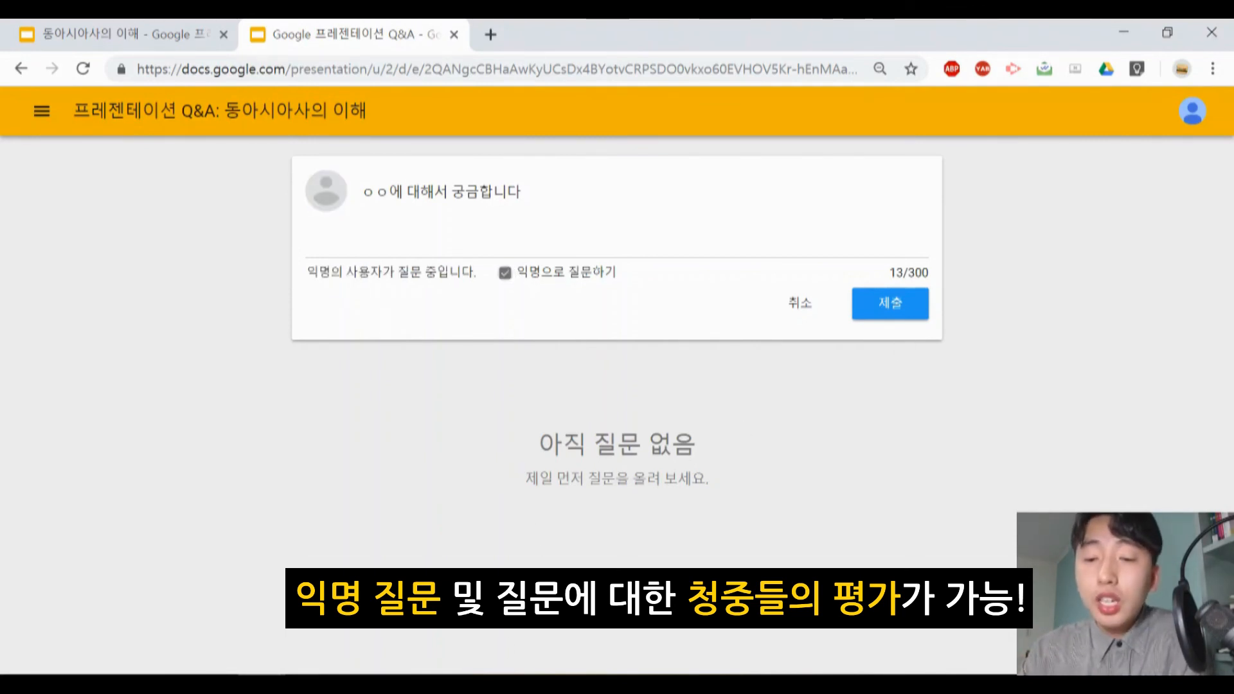
{"action": "left_click", "coordinate": [915, 316]}
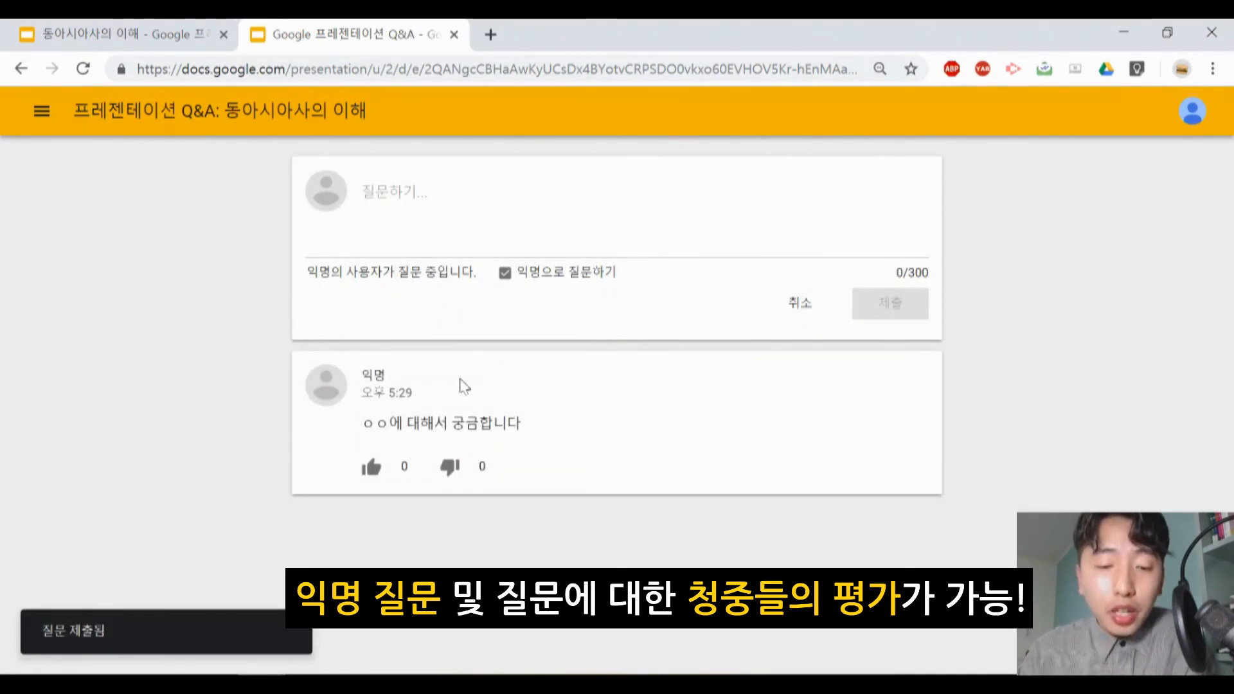
- Upvote the submitted question, change the vote to a downvote, and go back to the presenter view
{"action": "left_click", "coordinate": [372, 467]}
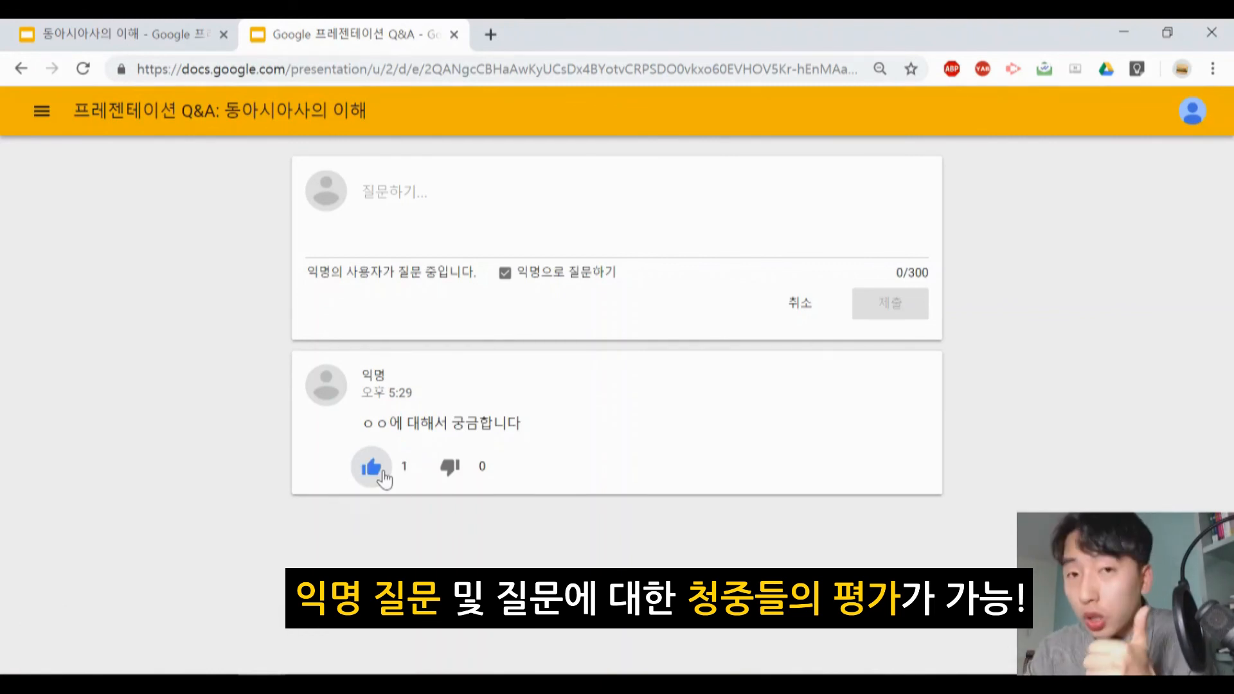
{"action": "left_click", "coordinate": [447, 473]}
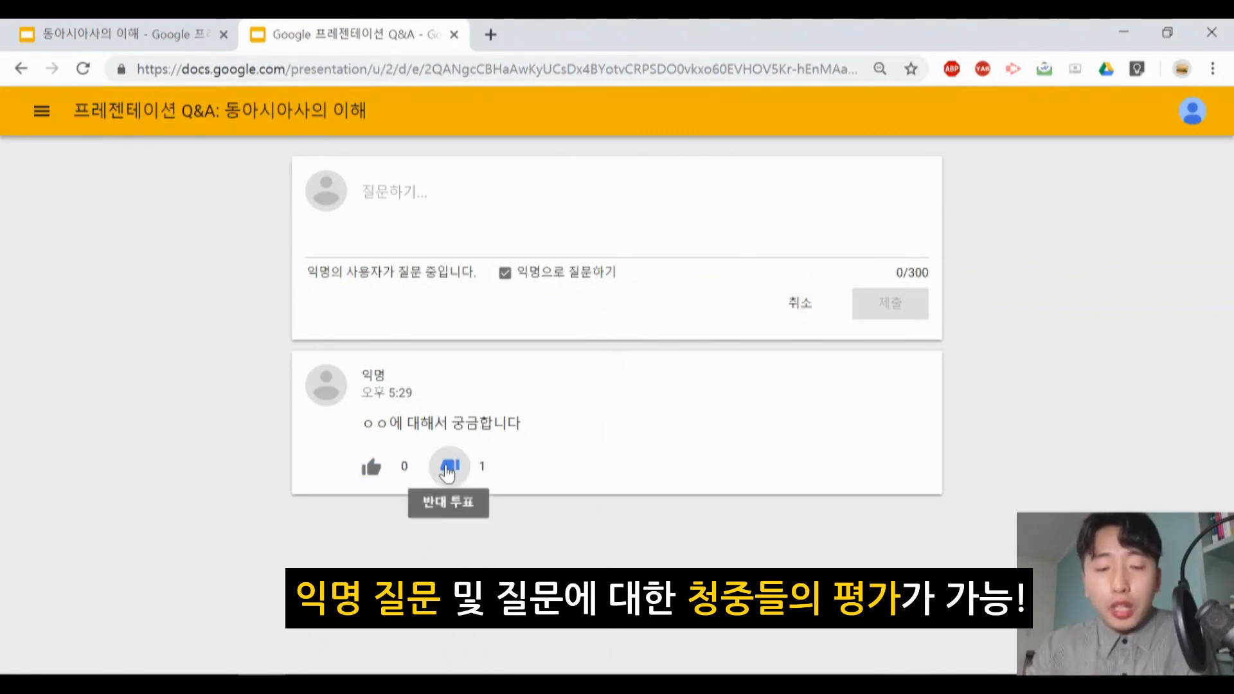
{"action": "left_click_drag", "start_coordinate": [452, 421], "coordinate": [532, 418]}
{"action": "left_click", "coordinate": [534, 421]}
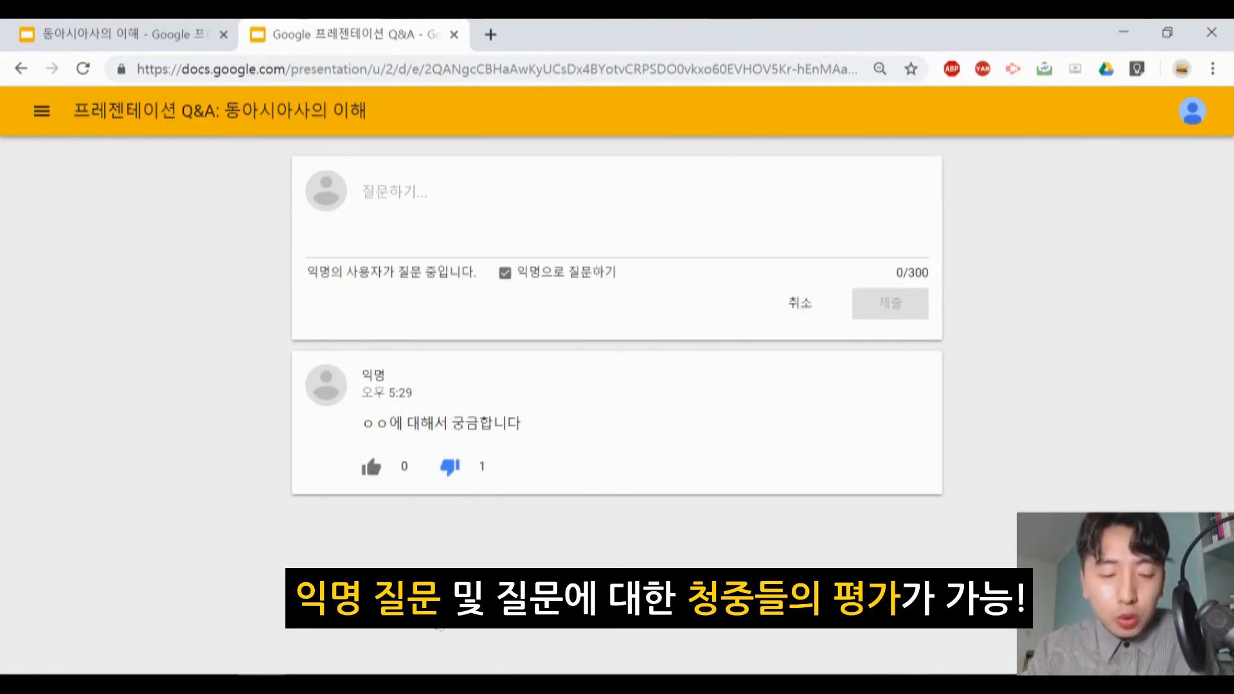
{"action": "left_click", "coordinate": [345, 603]}
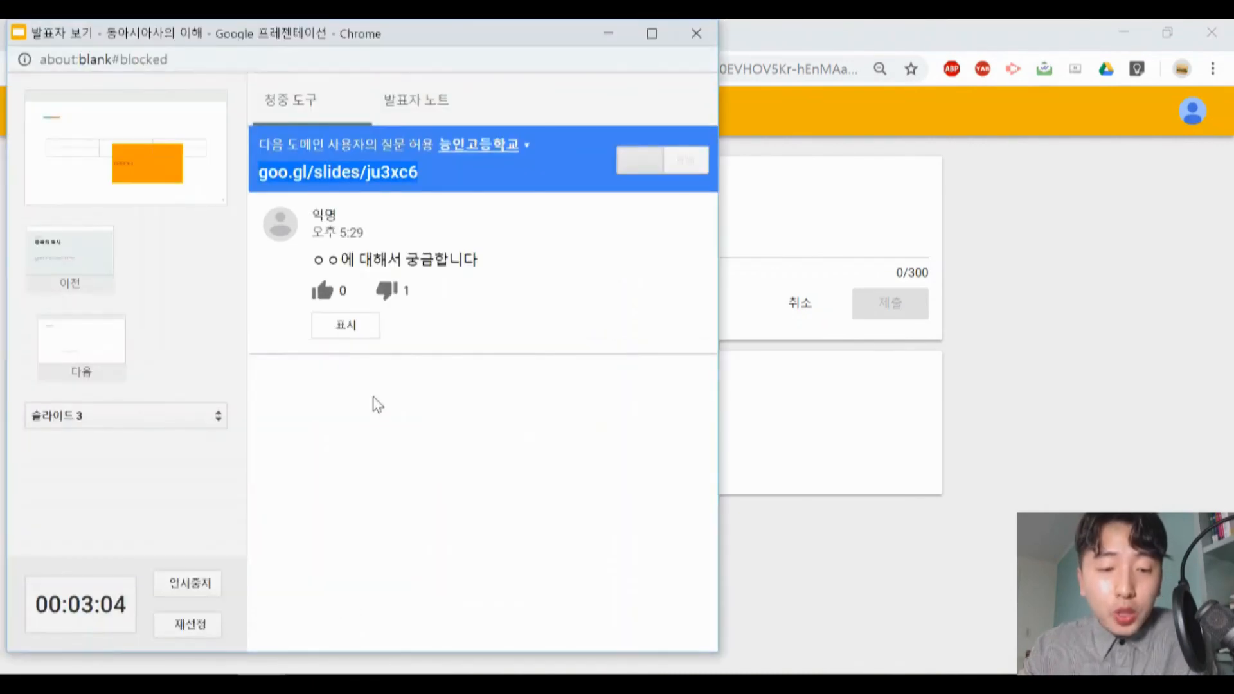
- Review the anonymous question "ㅇㅇ에 대해서 궁금합니다" in the presenter view's audience tools (청중 도구)
{"action": "left_click_drag", "start_coordinate": [312, 260], "coordinate": [499, 261]}
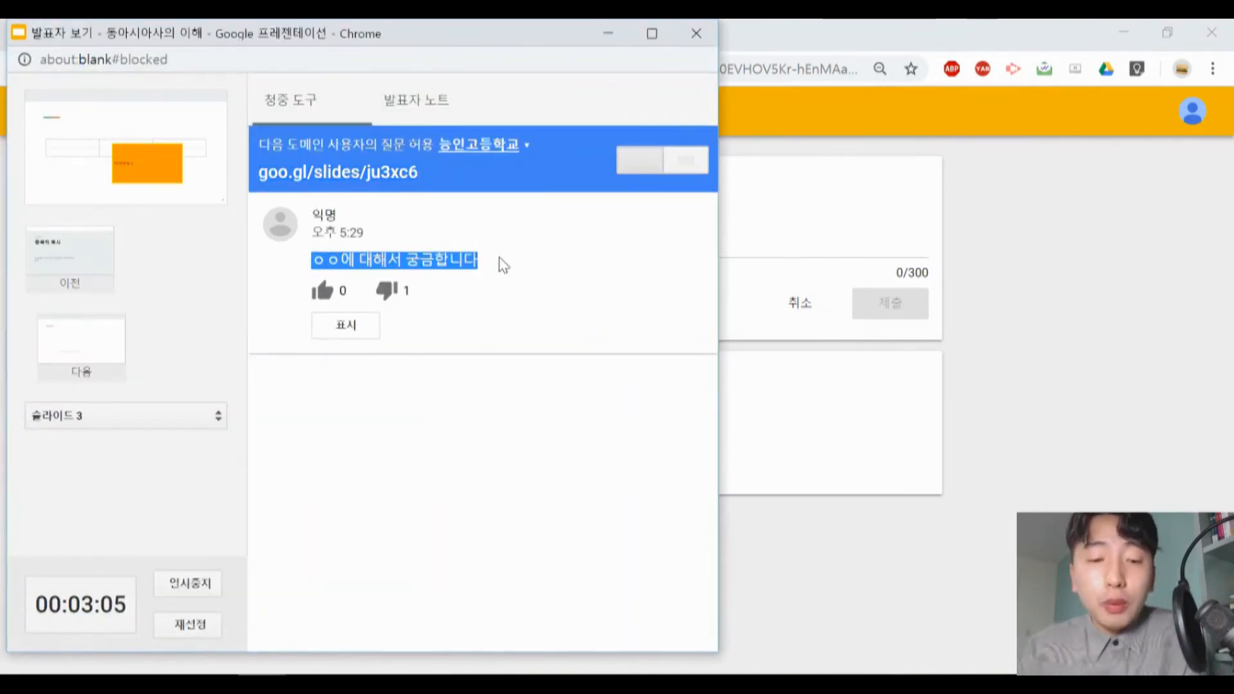
{"action": "left_click", "coordinate": [500, 261]}
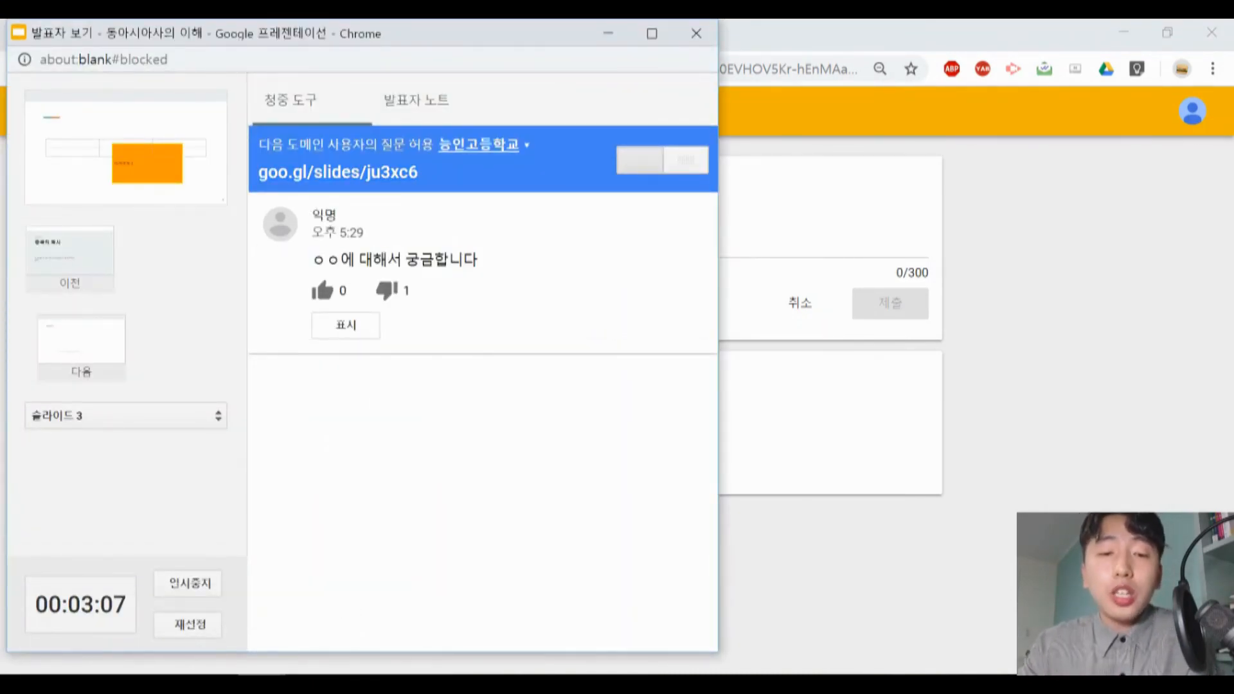
{"action": "left_click", "coordinate": [399, 101]}
{"action": "left_click", "coordinate": [333, 100]}
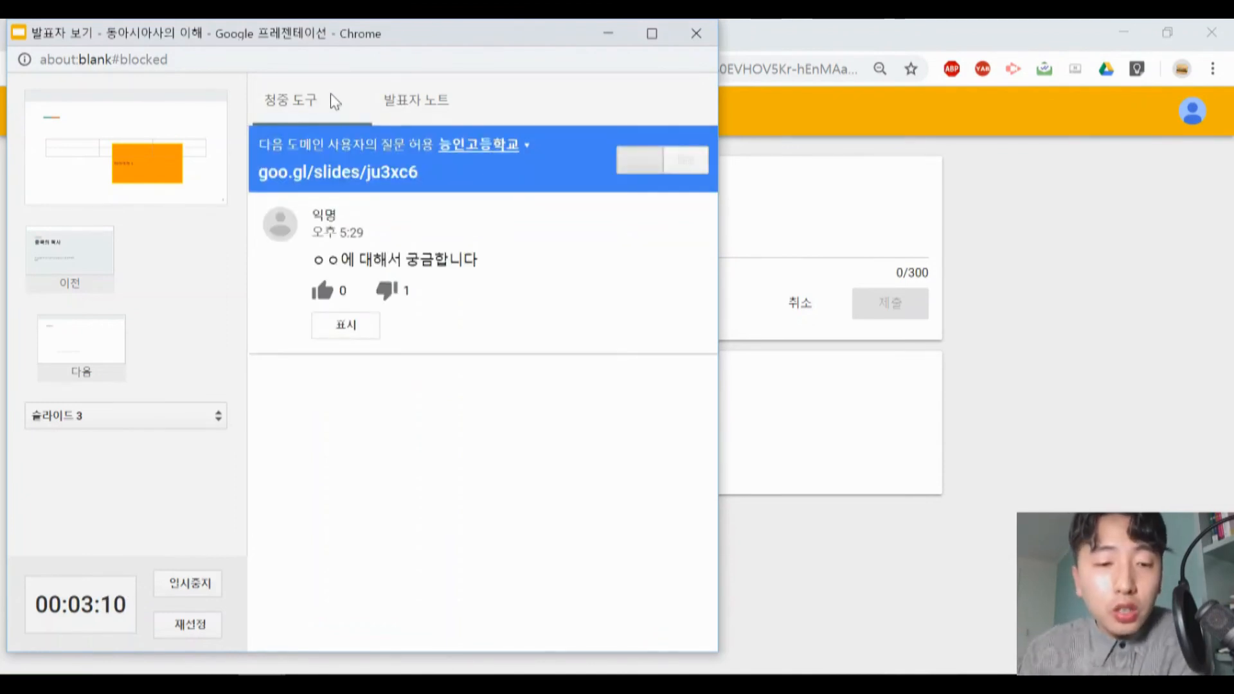
- Check the presented slide 3 in the 동아시아사의 이해 browser tab and return to the presenter view
{"action": "left_click", "coordinate": [738, 21]}
{"action": "left_click", "coordinate": [149, 31]}
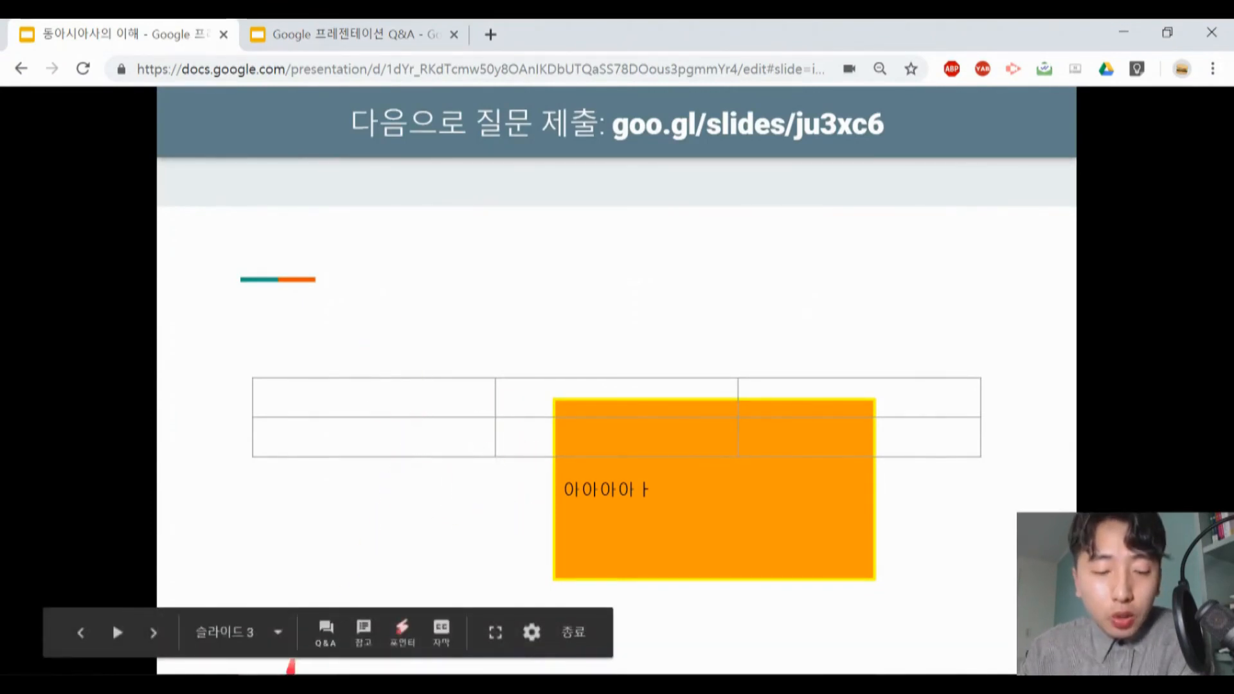
{"action": "left_click", "coordinate": [263, 682]}
{"action": "left_click", "coordinate": [355, 619]}
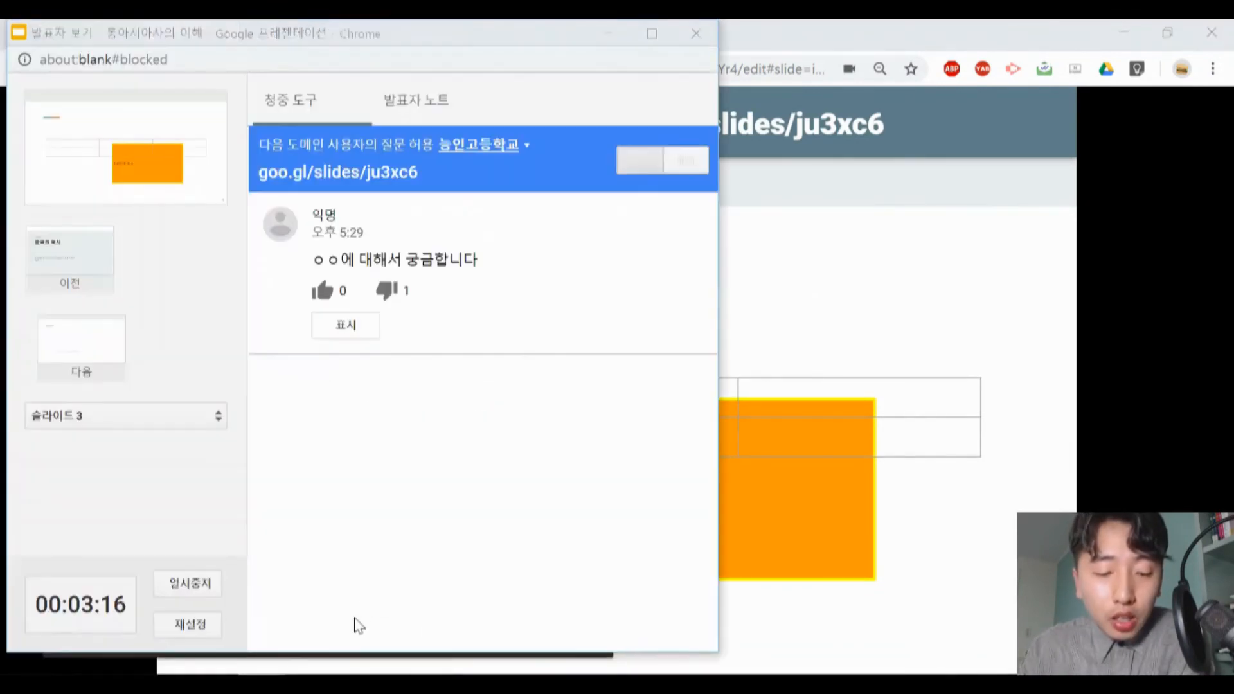
- Display (표시) the anonymous question on the presentation screen, view it there, and return to the presenter view
{"action": "left_click", "coordinate": [361, 329]}
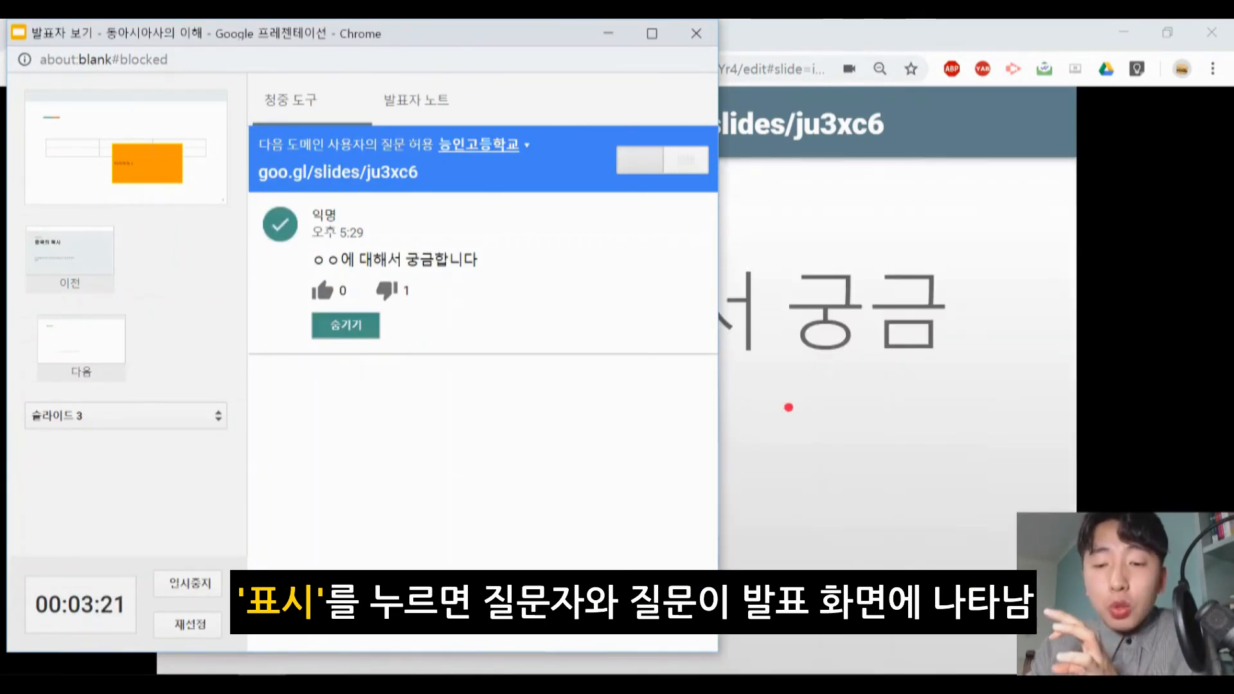
{"action": "left_click", "coordinate": [884, 27]}
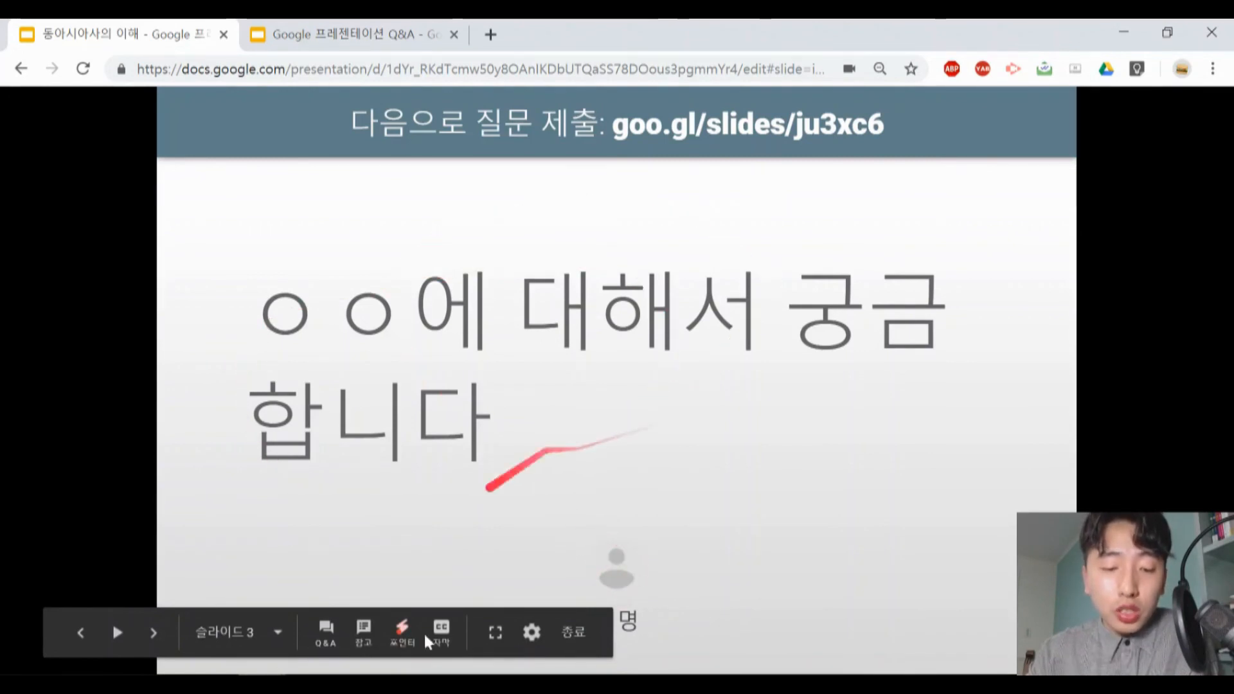
{"action": "mouse_move", "coordinate": [264, 686]}
{"action": "left_click", "coordinate": [376, 601]}
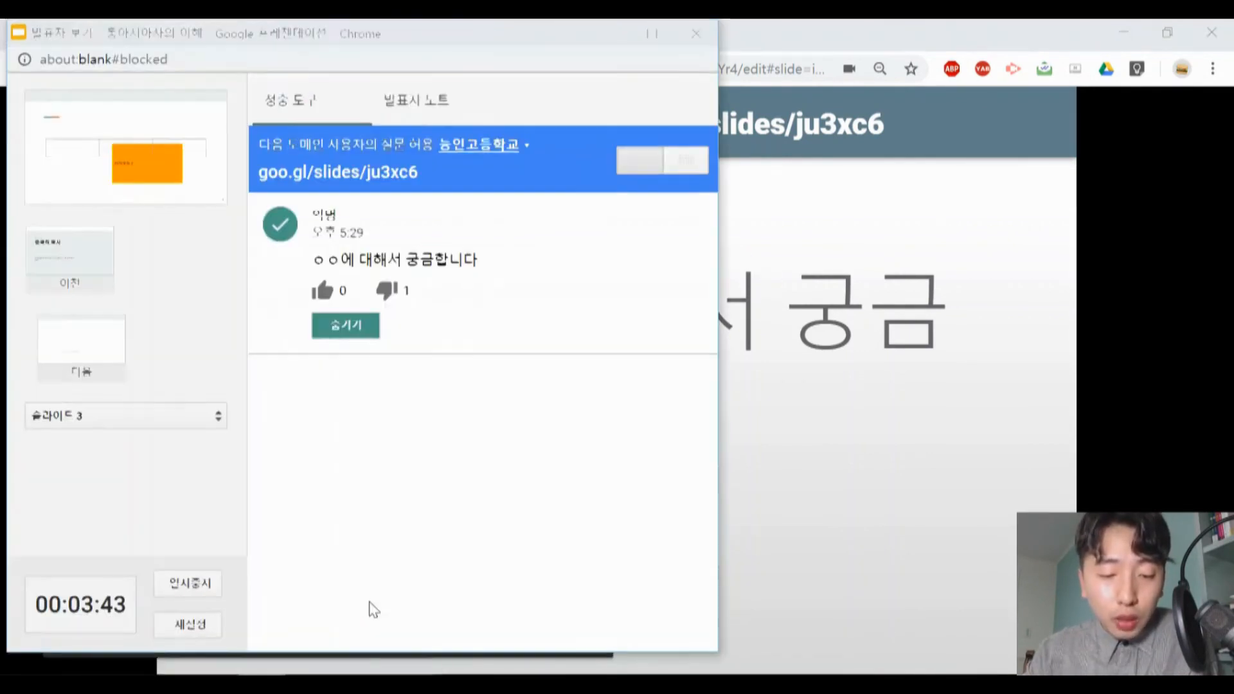
- Pause the presenter timer and end the presentation, closing the presenter view window
{"action": "left_click", "coordinate": [200, 590]}
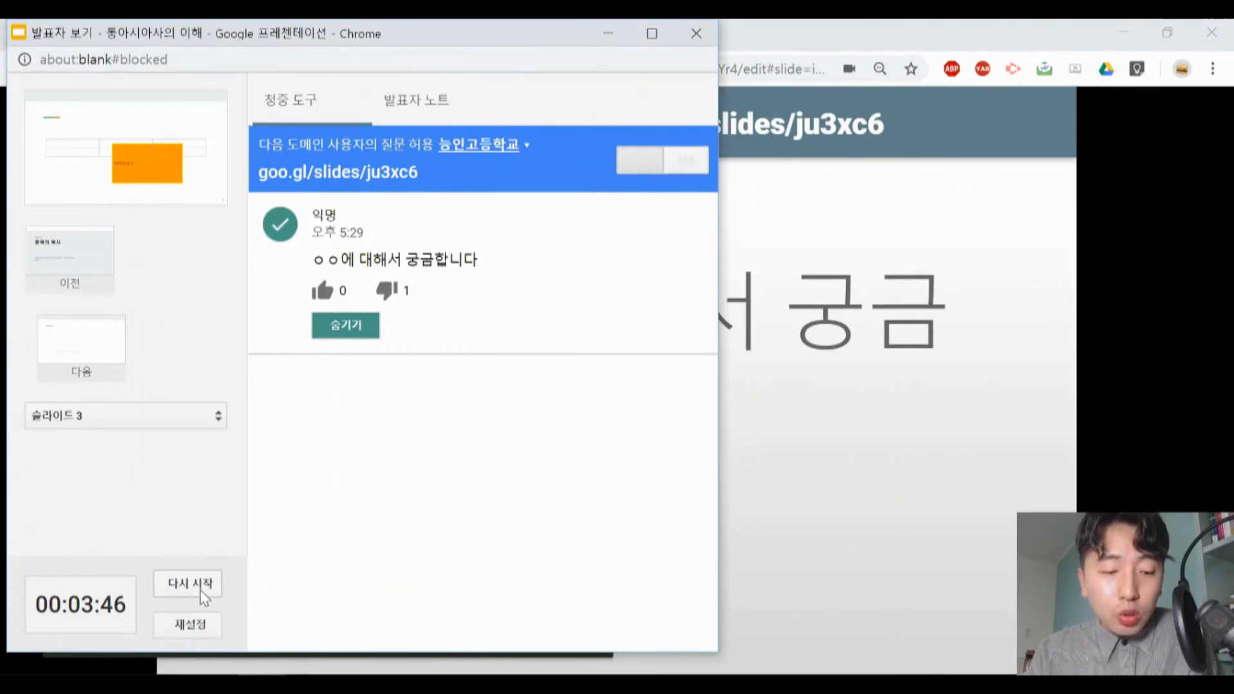
{"action": "left_click", "coordinate": [696, 34]}
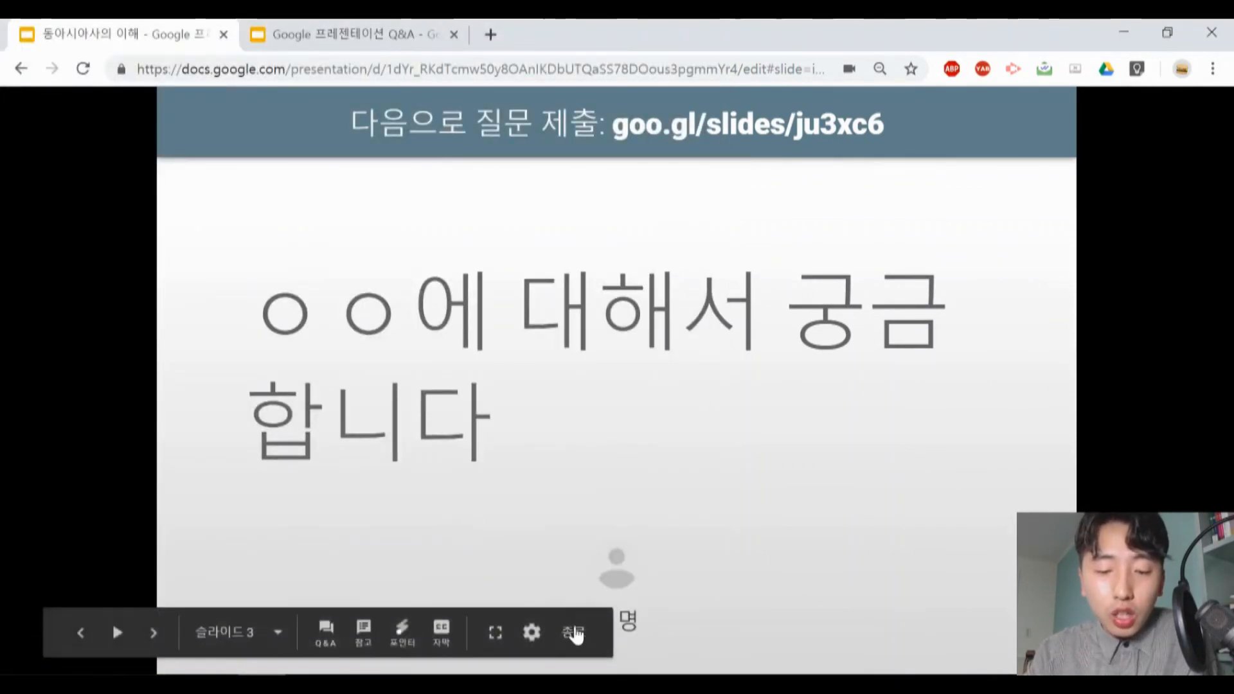
{"action": "key", "text": "Escape"}
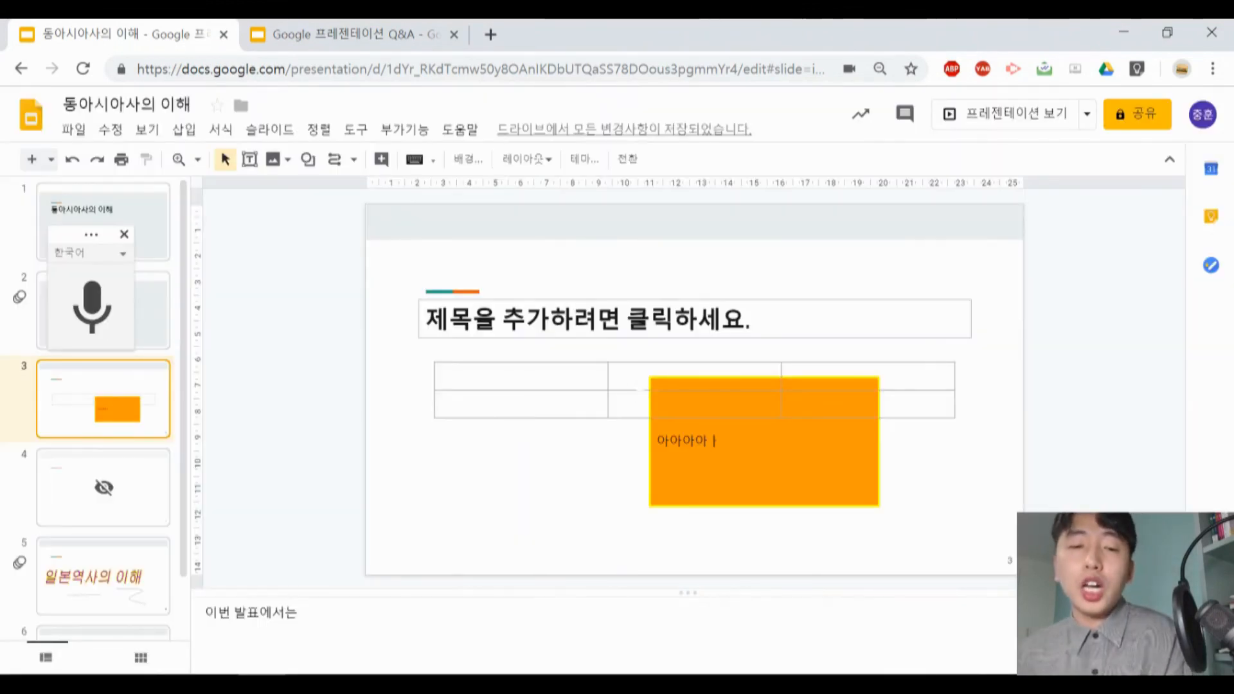
- Open the Q&A history (Q&A 기록) and view the questions from the 2월 27일 오후 5:28 session
{"action": "left_click", "coordinate": [355, 129]}
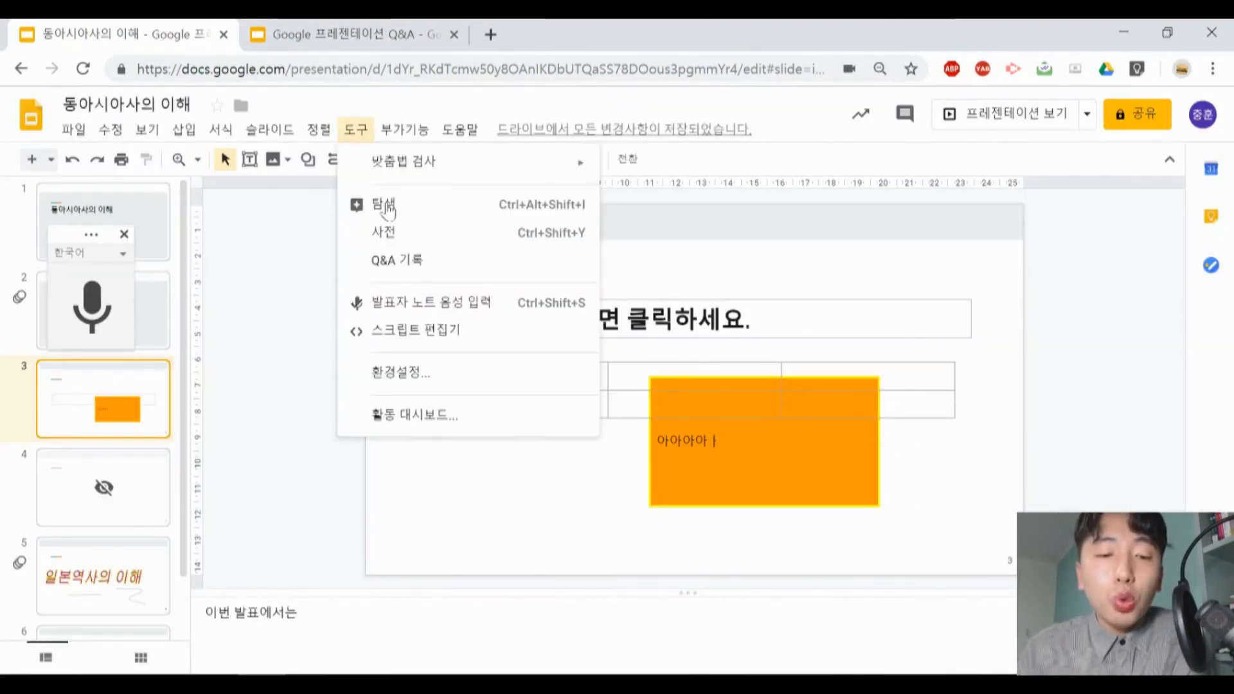
{"action": "left_click", "coordinate": [415, 261]}
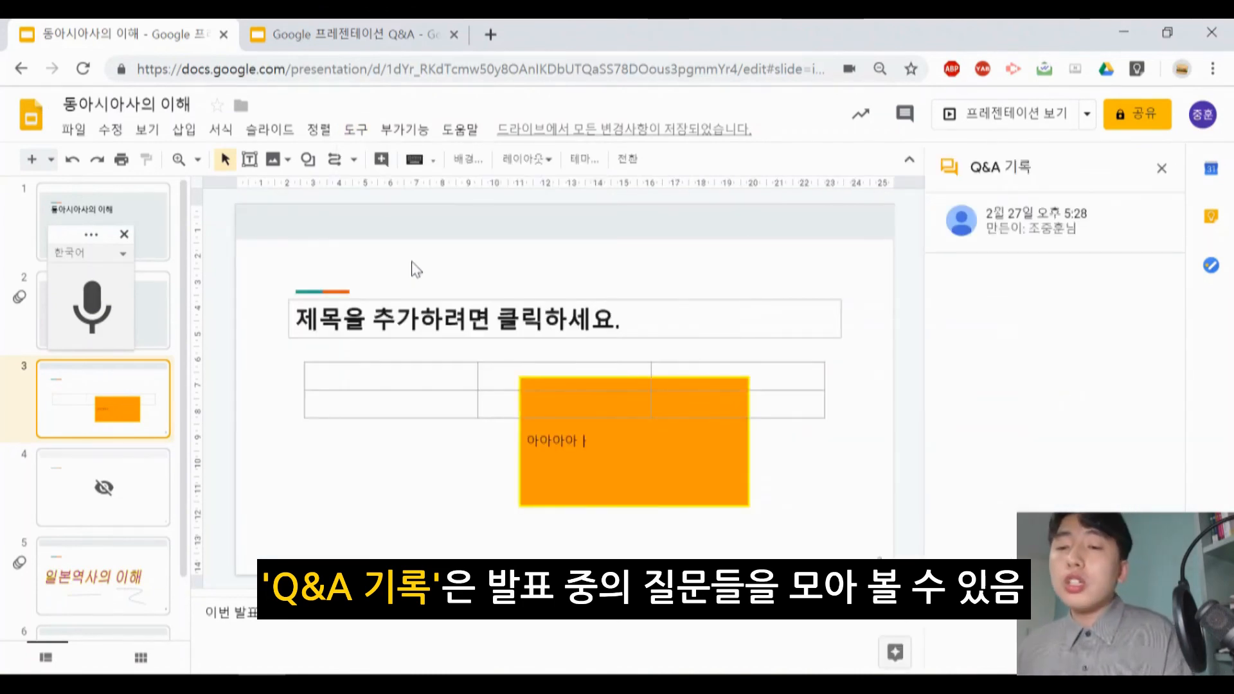
{"action": "left_click", "coordinate": [1032, 222]}
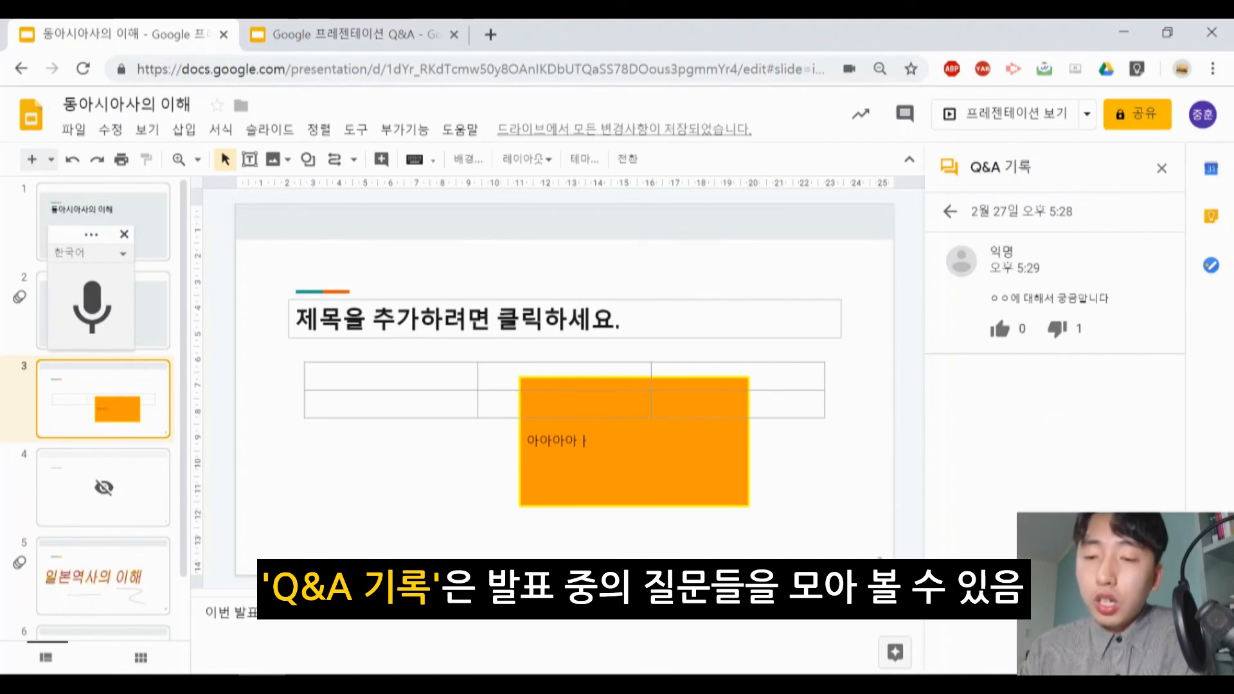